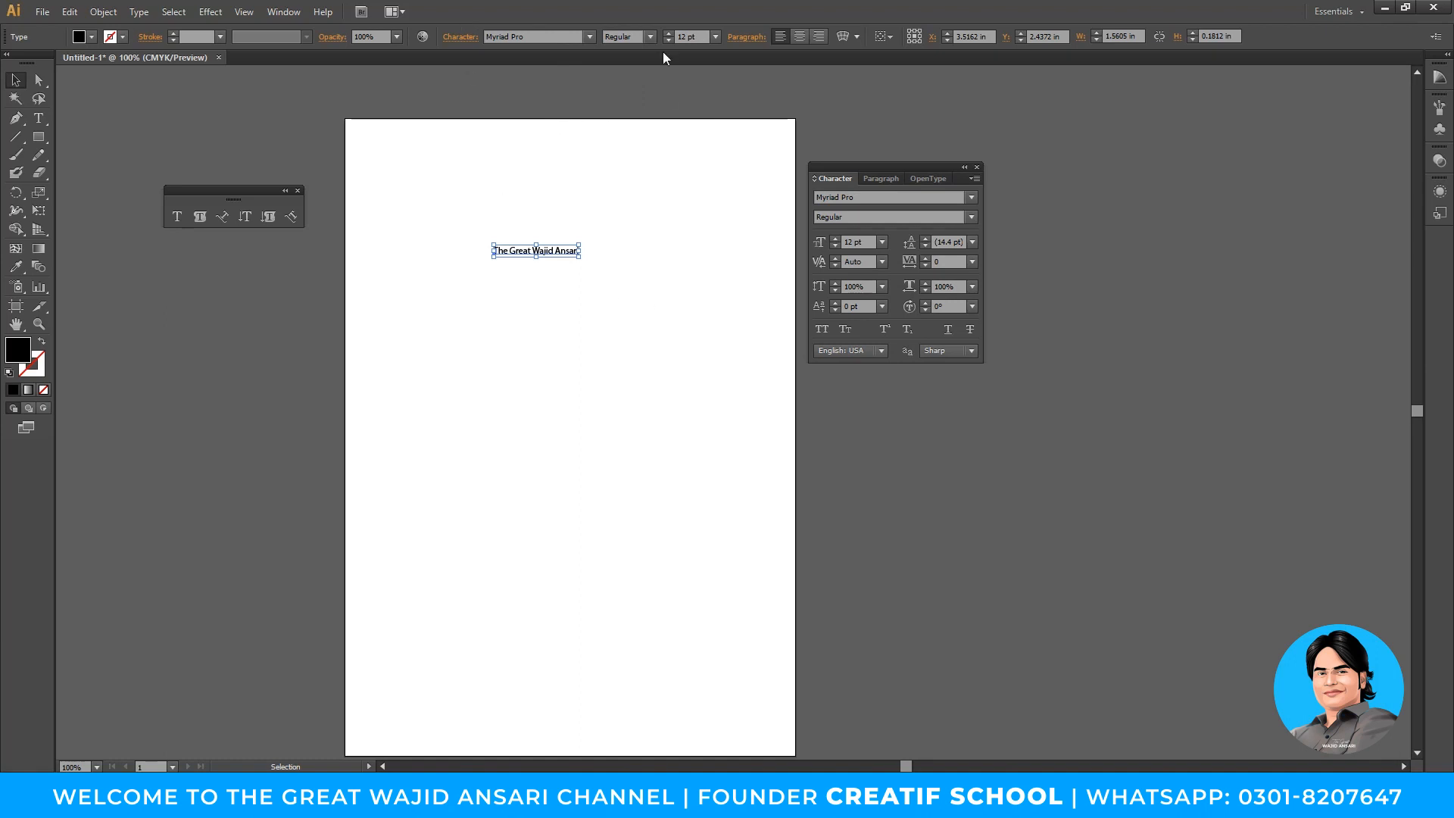
# Set the selected title text to 36 pt Bold and shift it slightly on the artboard
pyautogui.click(713, 37)
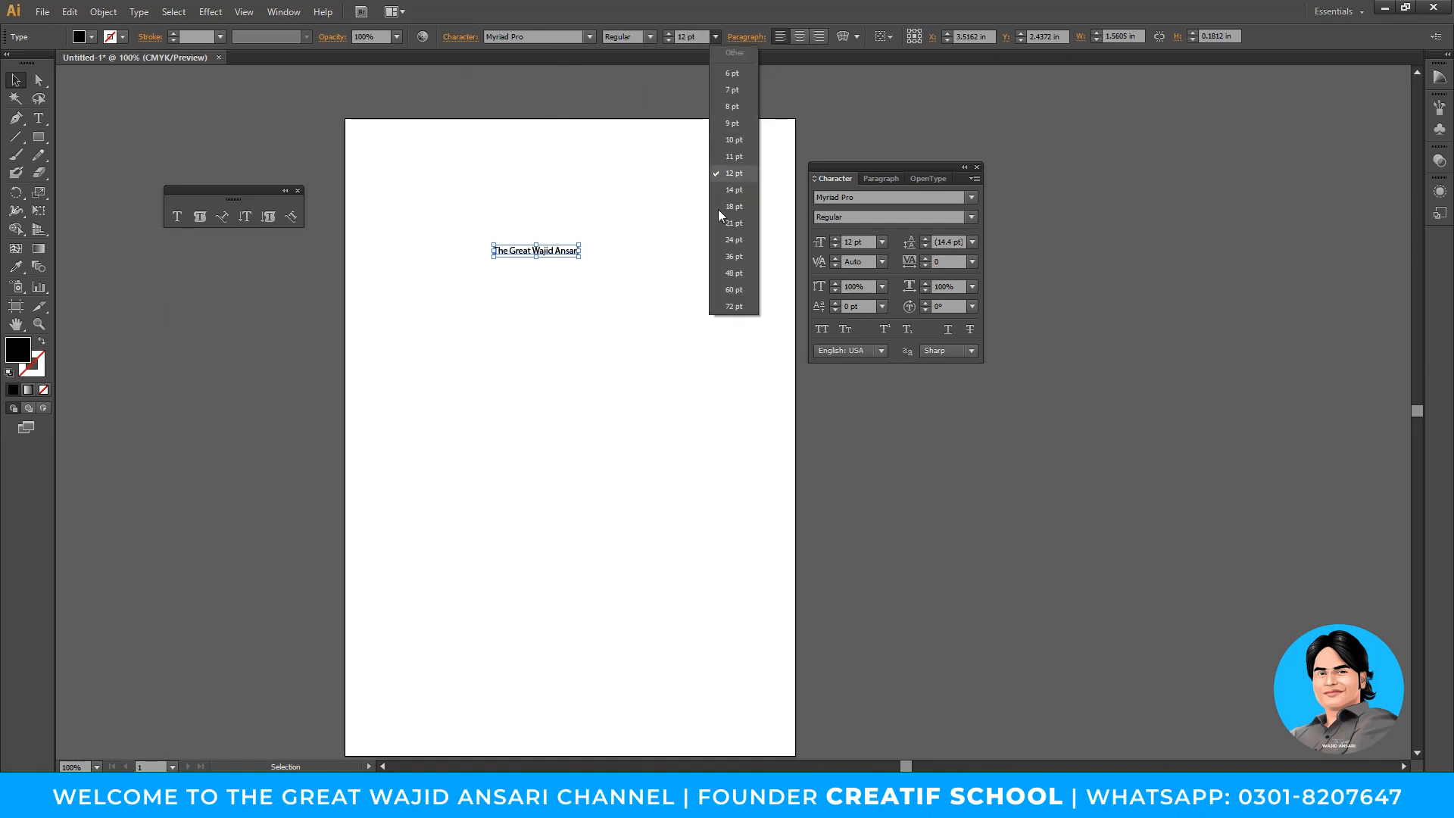
pyautogui.click(724, 257)
pyautogui.moveTo(700, 259); pyautogui.dragTo(666, 276)
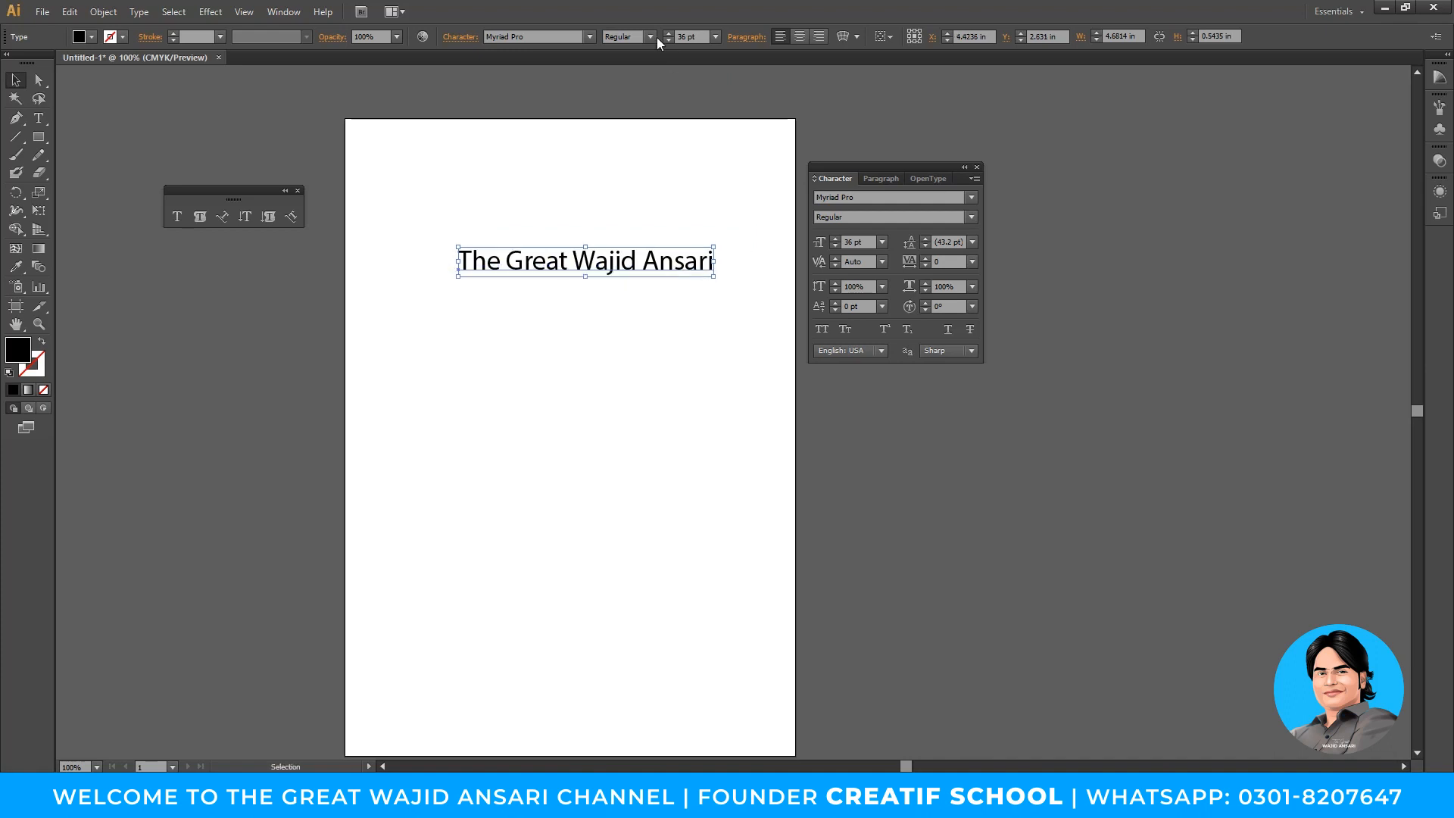
pyautogui.click(650, 37)
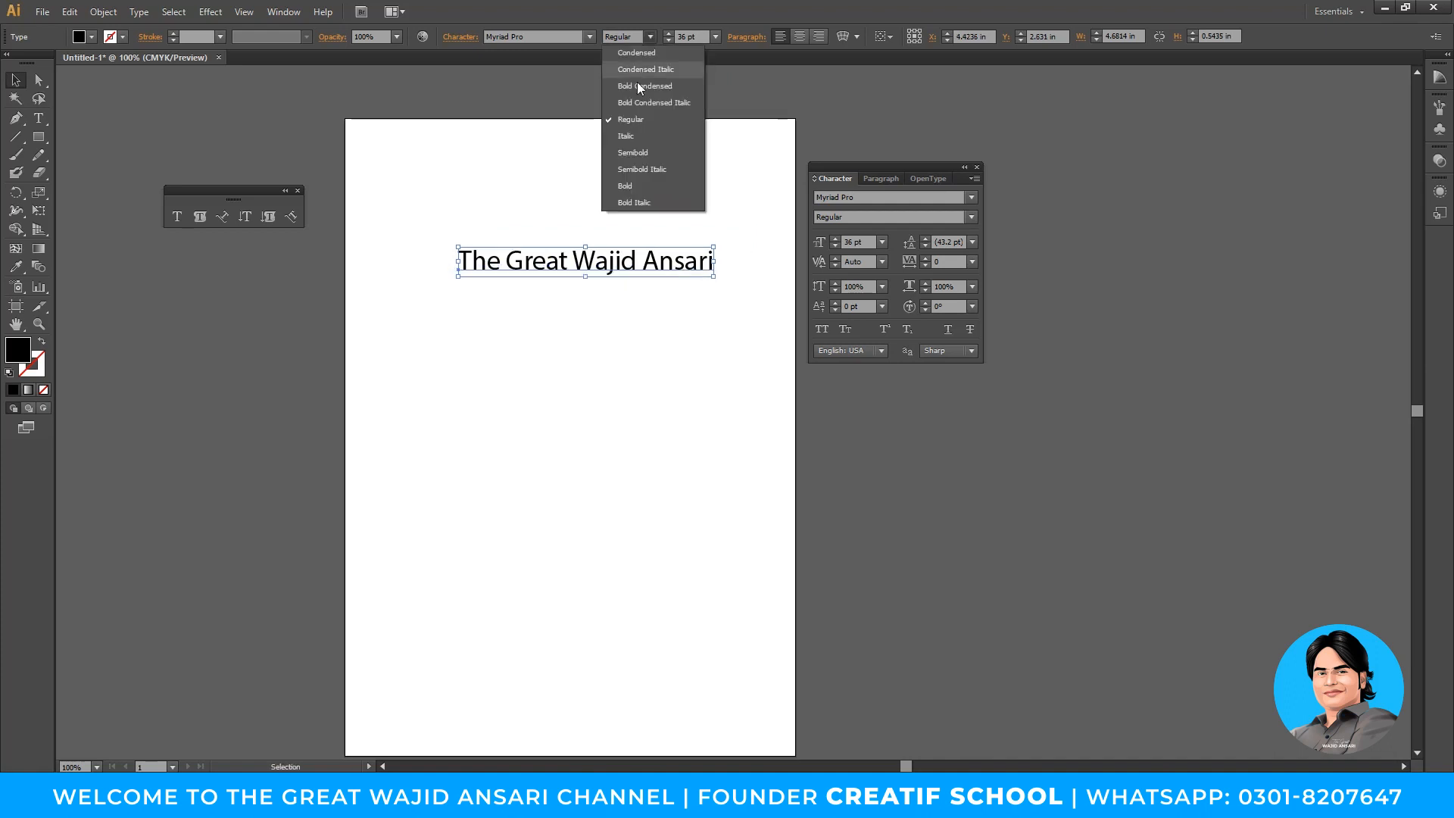
pyautogui.click(633, 177)
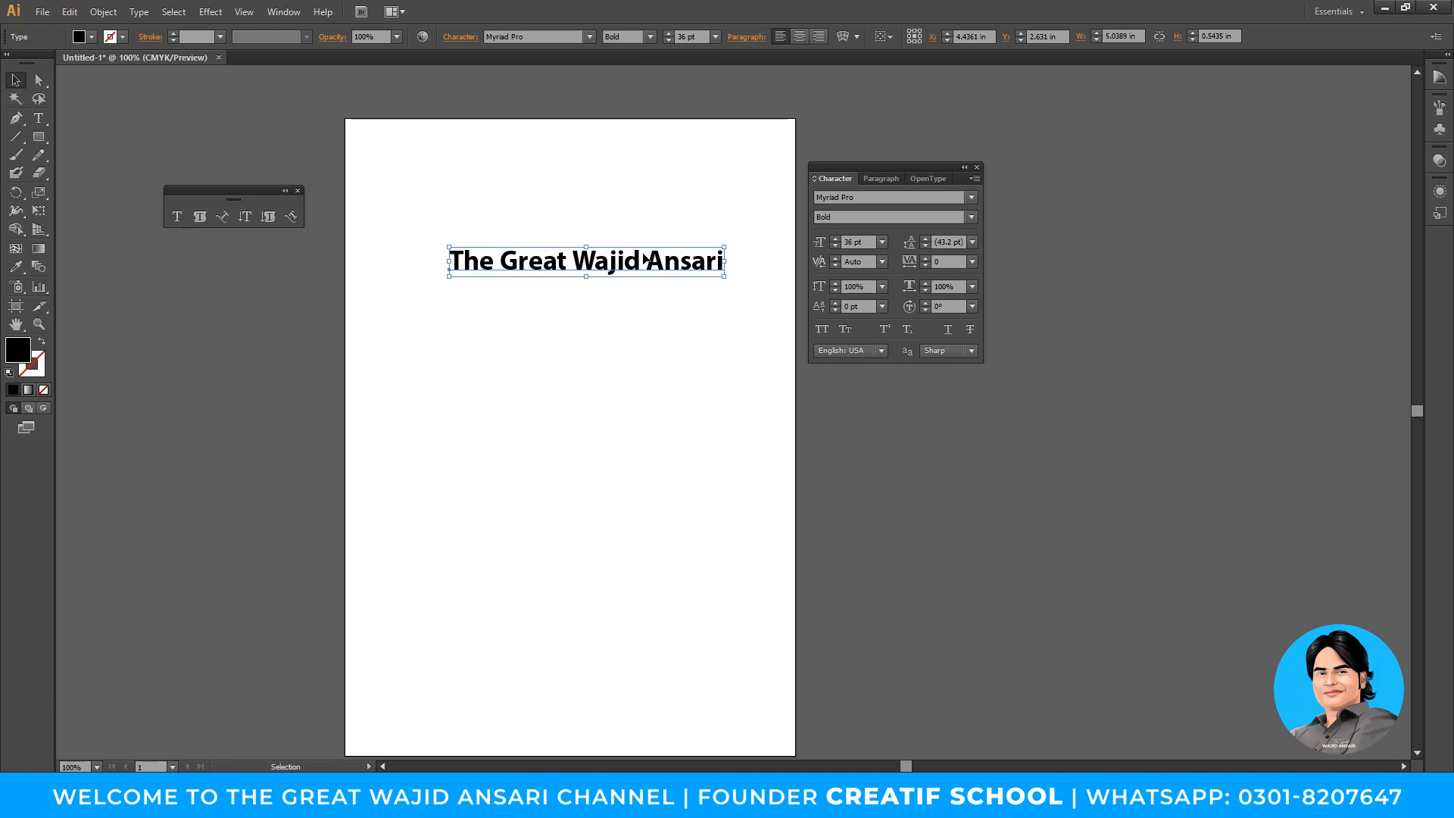
# Set the title to 48 pt with the Bold Condensed Italic style and move it slightly higher on the artboard
pyautogui.moveTo(869, 165); pyautogui.dragTo(886, 153)
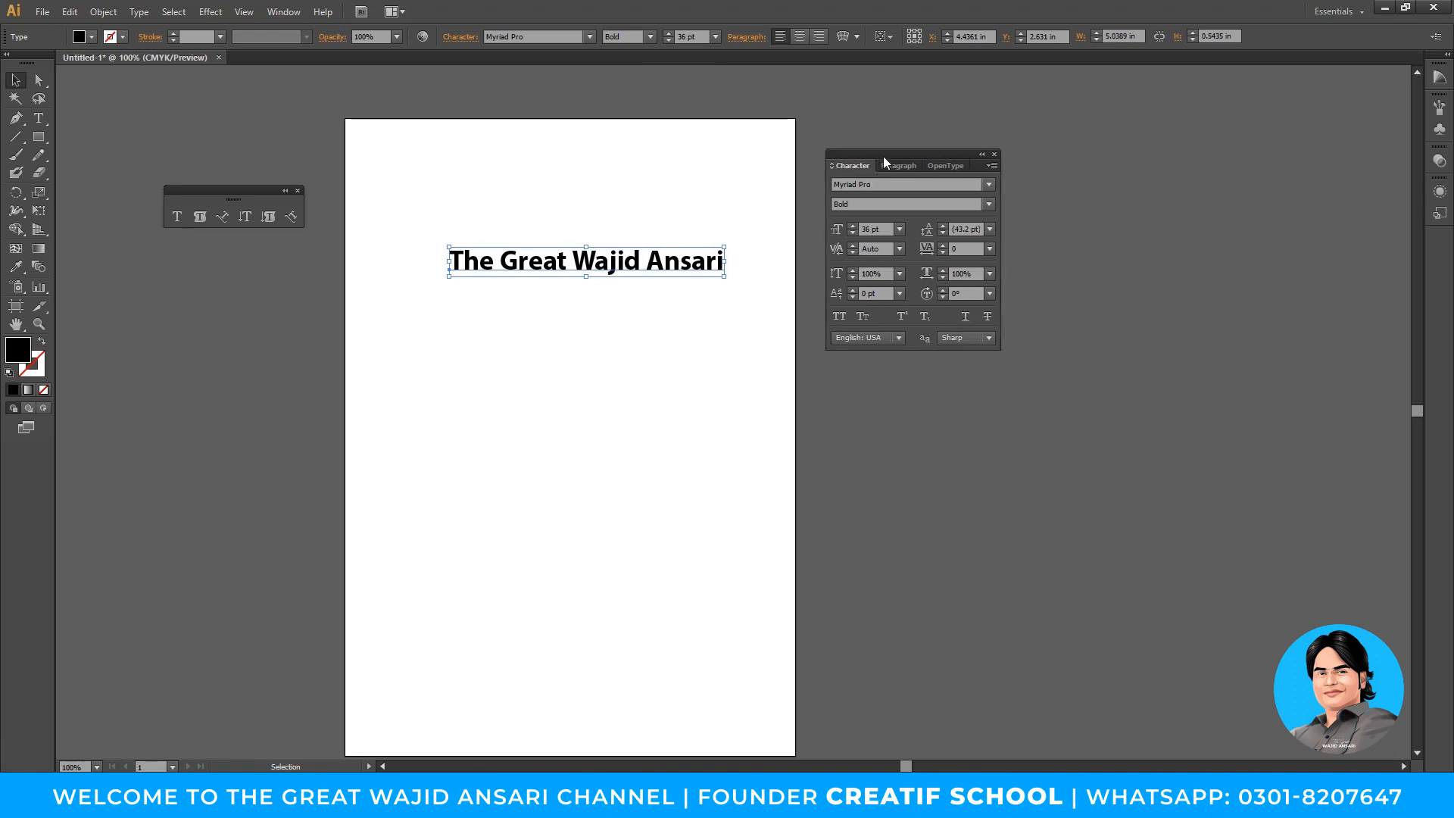
pyautogui.click(899, 229)
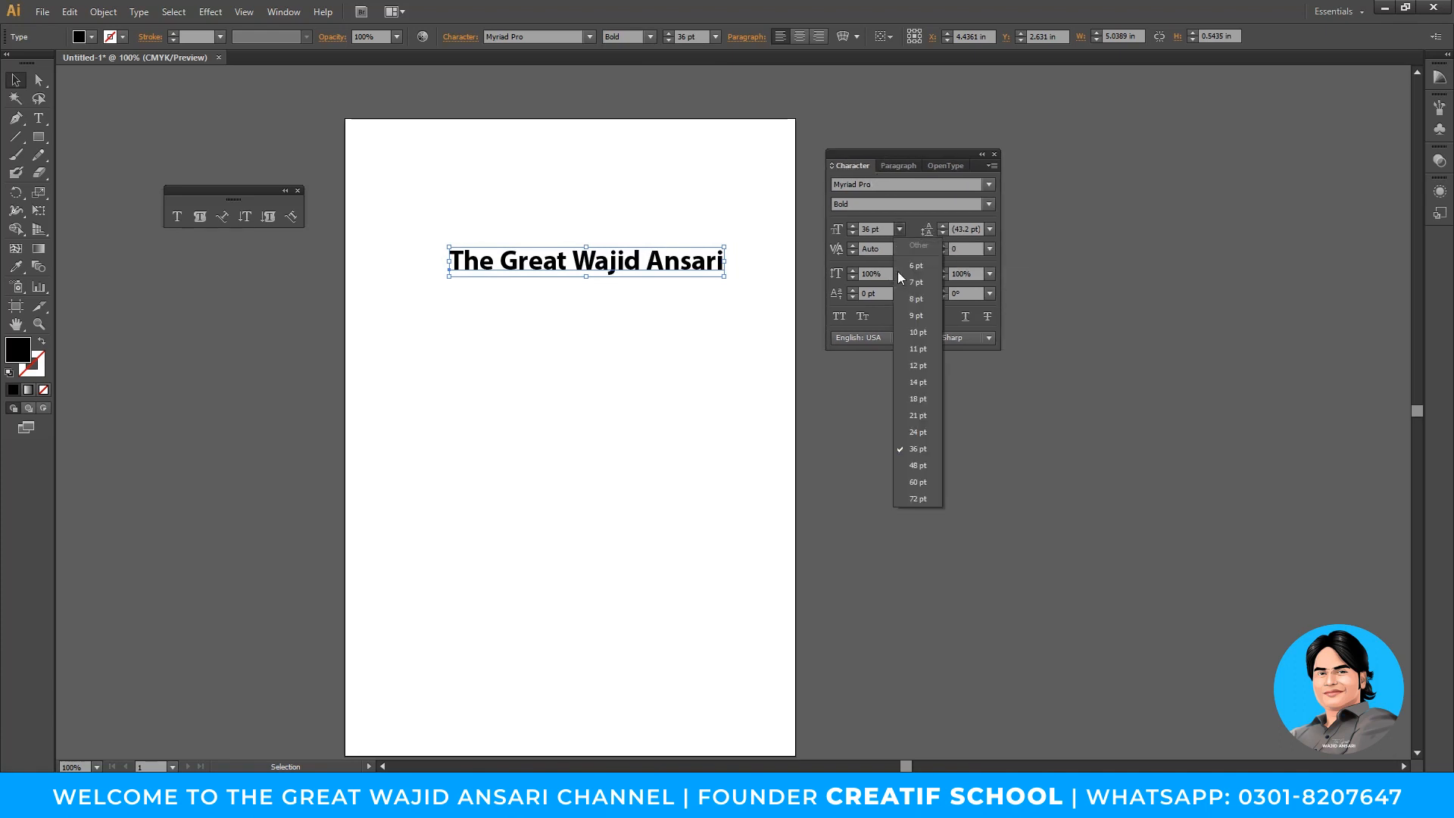
pyautogui.click(902, 465)
pyautogui.moveTo(753, 262); pyautogui.dragTo(723, 267)
pyautogui.click(989, 204)
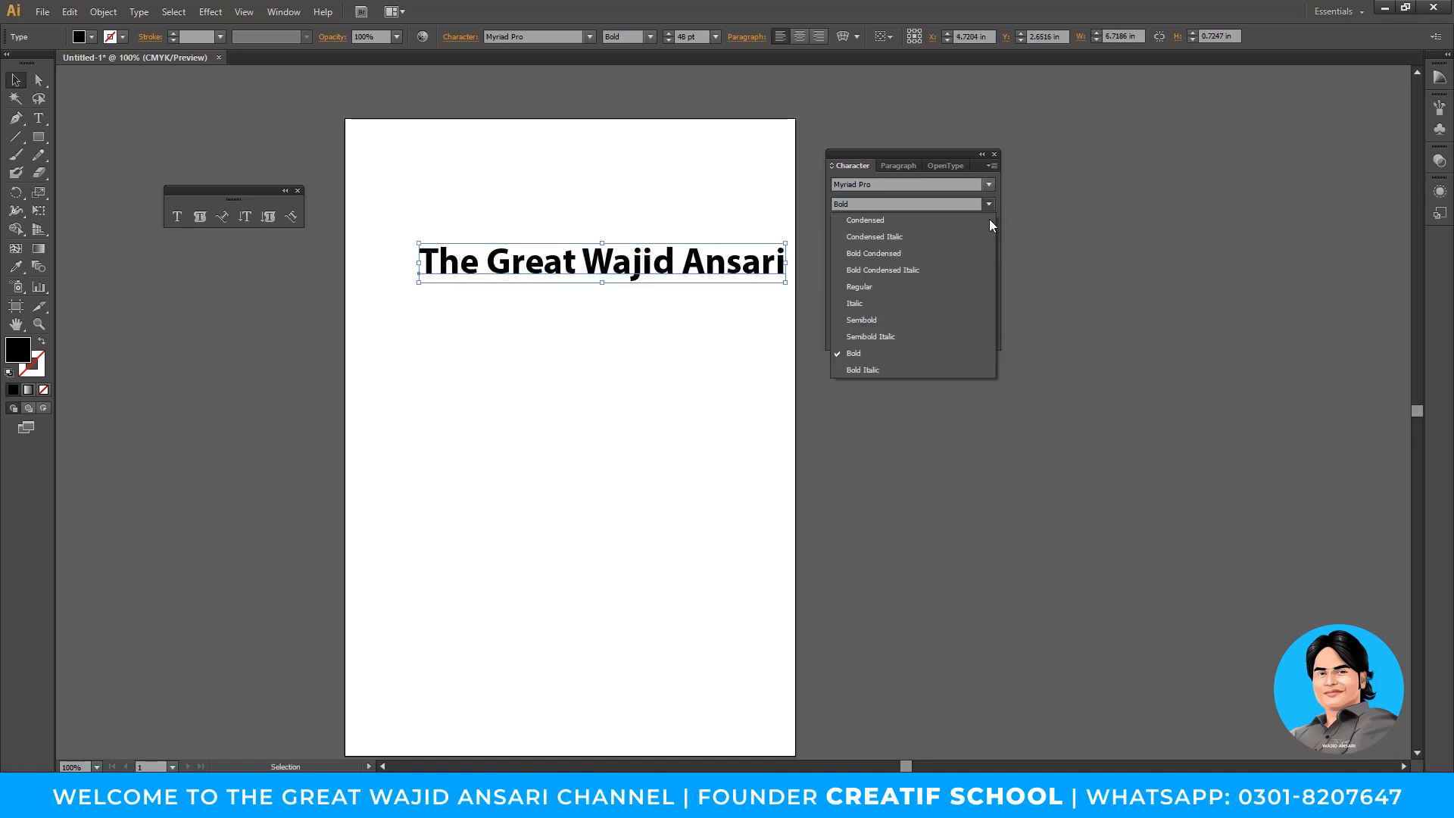
pyautogui.click(895, 275)
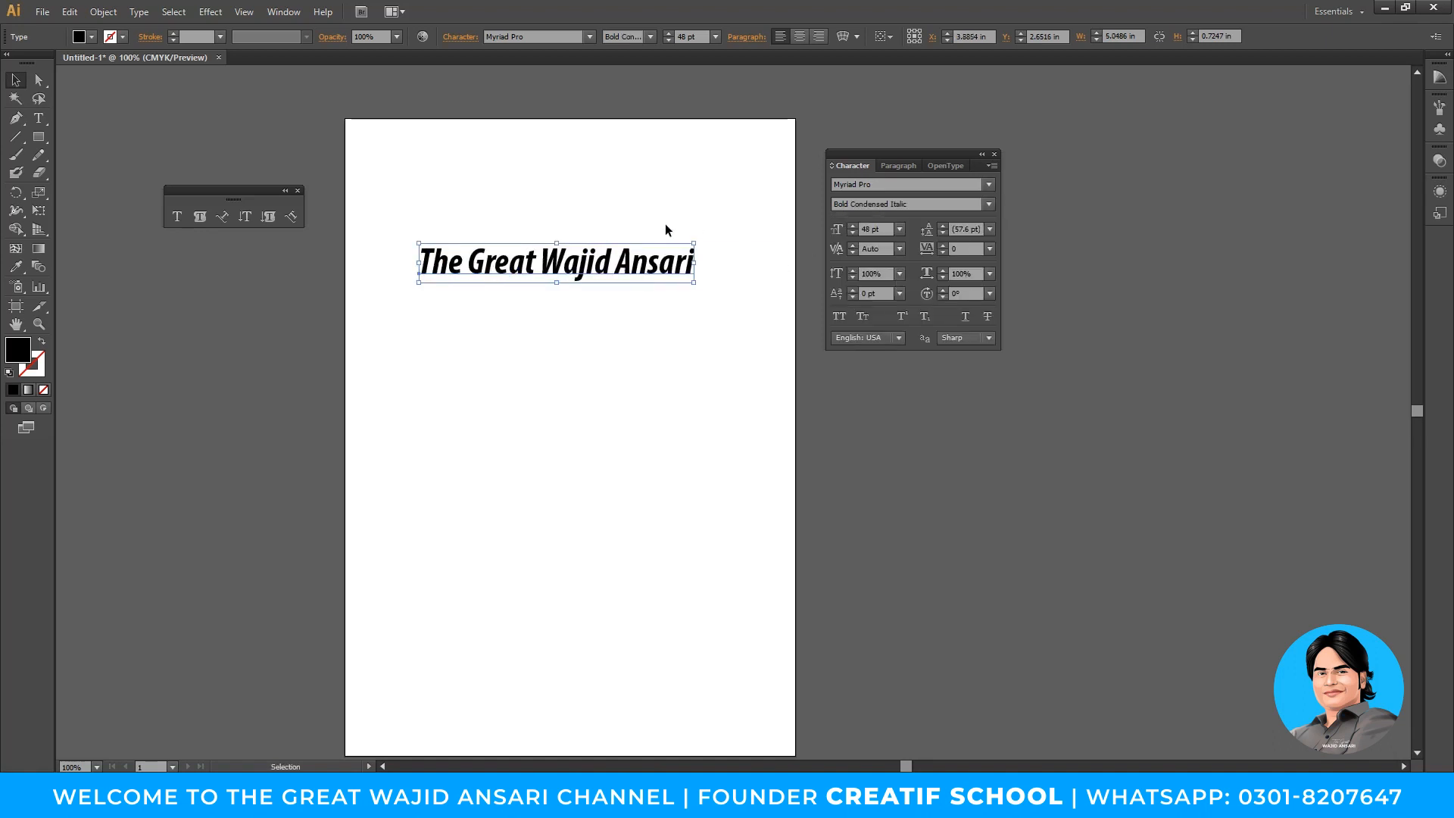
pyautogui.moveTo(662, 266); pyautogui.dragTo(670, 241)
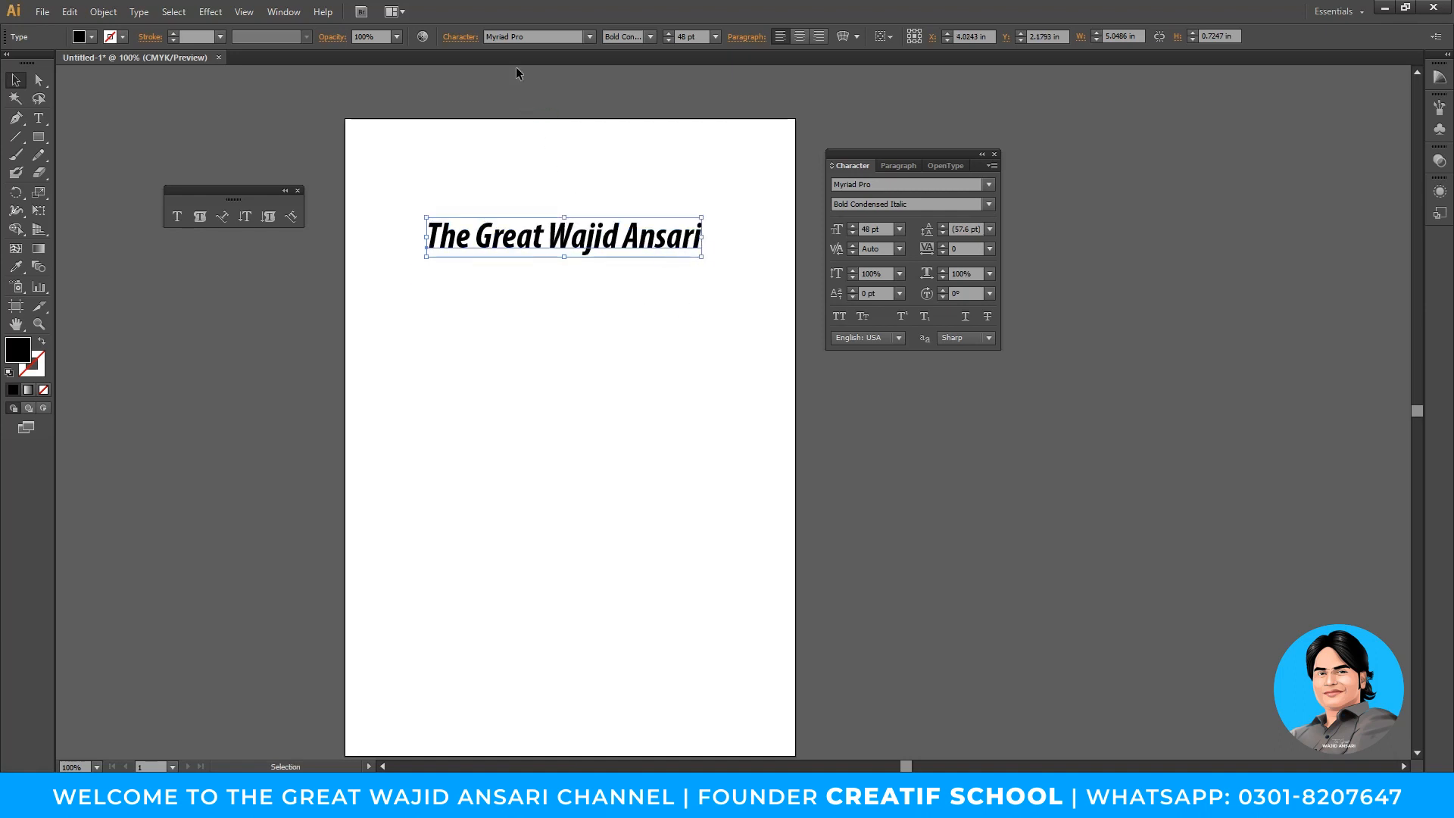
# Reposition the title near the artboard's upper edge and move the Character panel clear of the artboard
pyautogui.moveTo(913, 158); pyautogui.dragTo(943, 200)
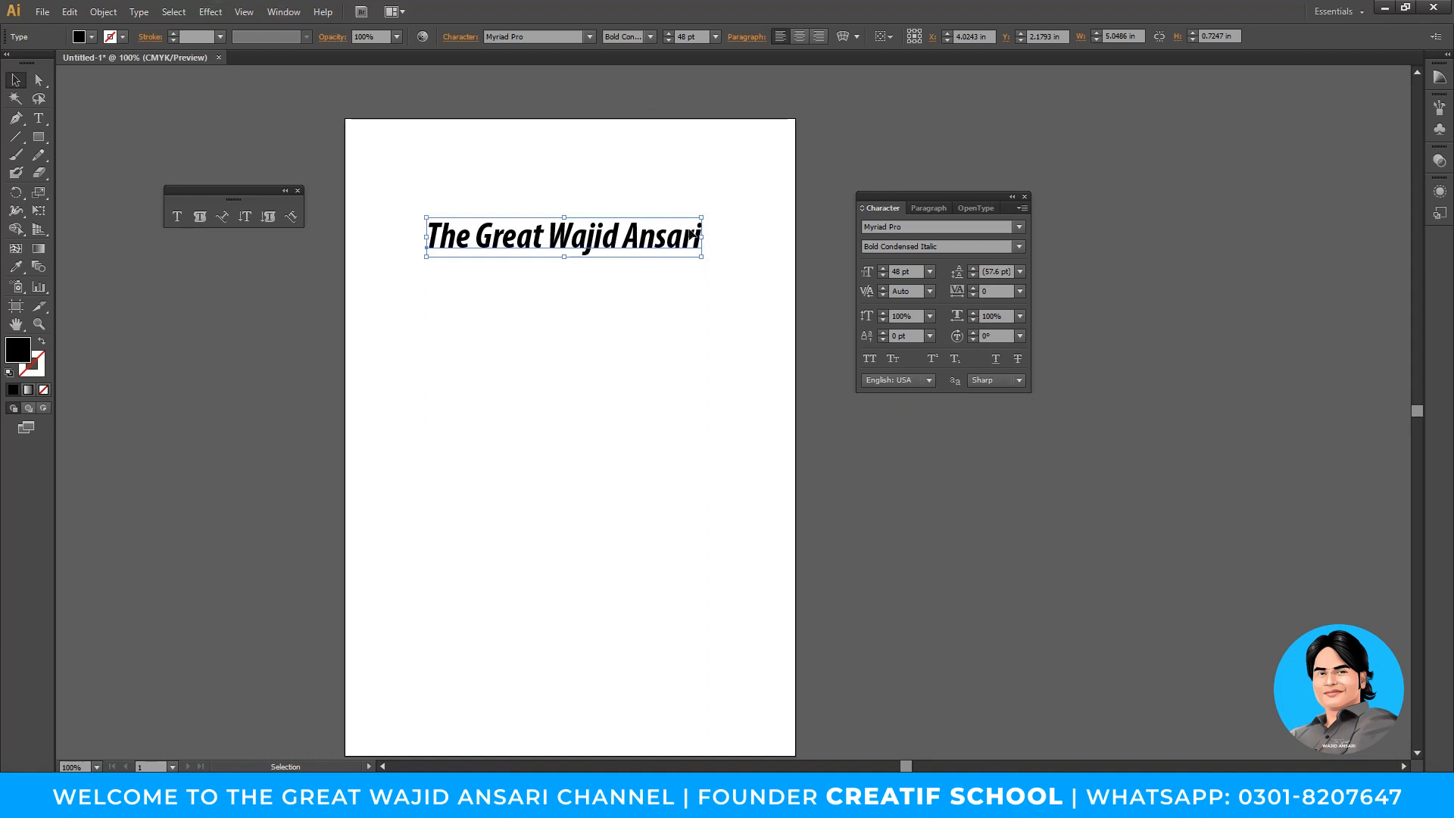
pyautogui.moveTo(671, 240); pyautogui.dragTo(682, 250)
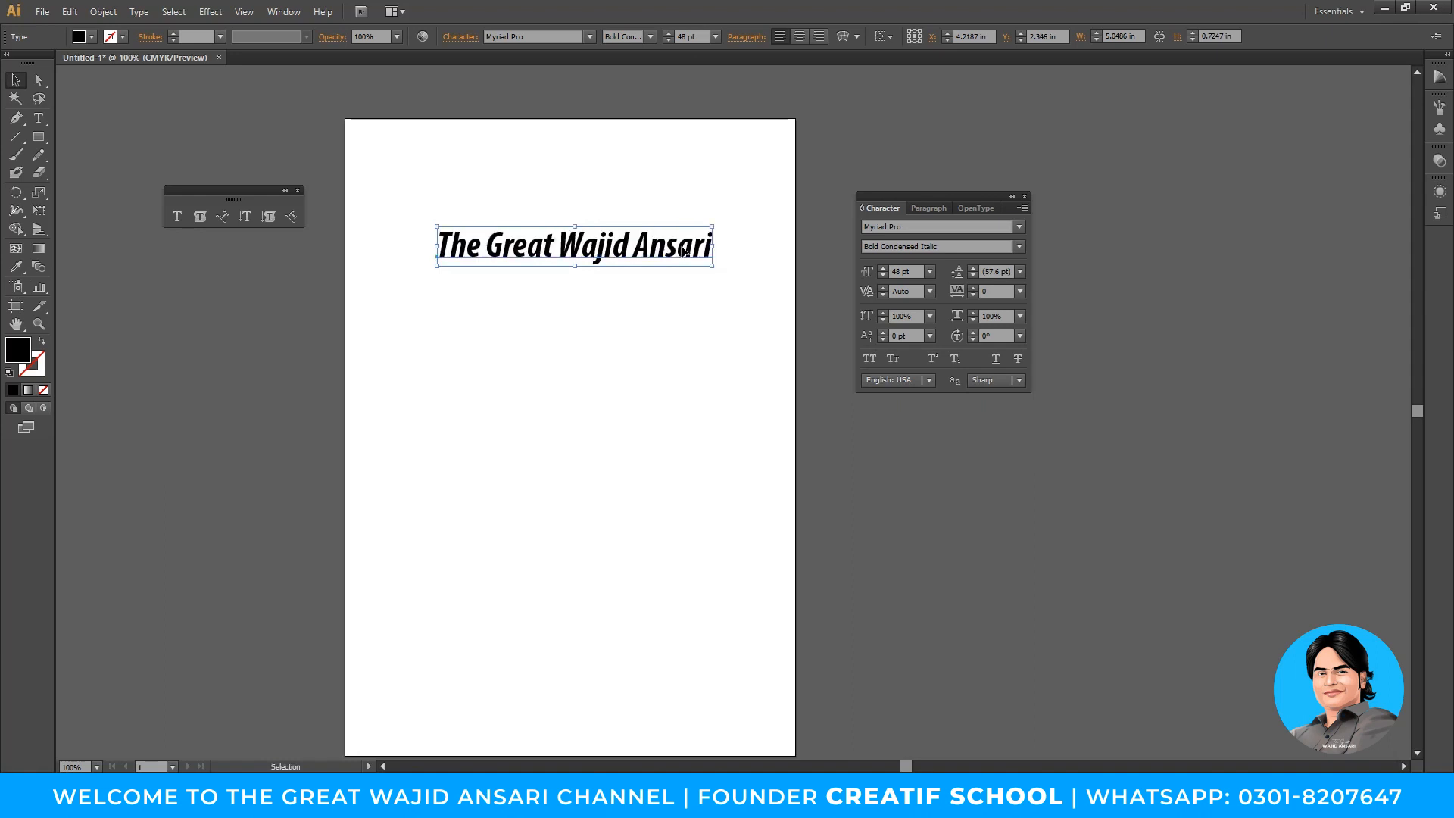
pyautogui.press('z')
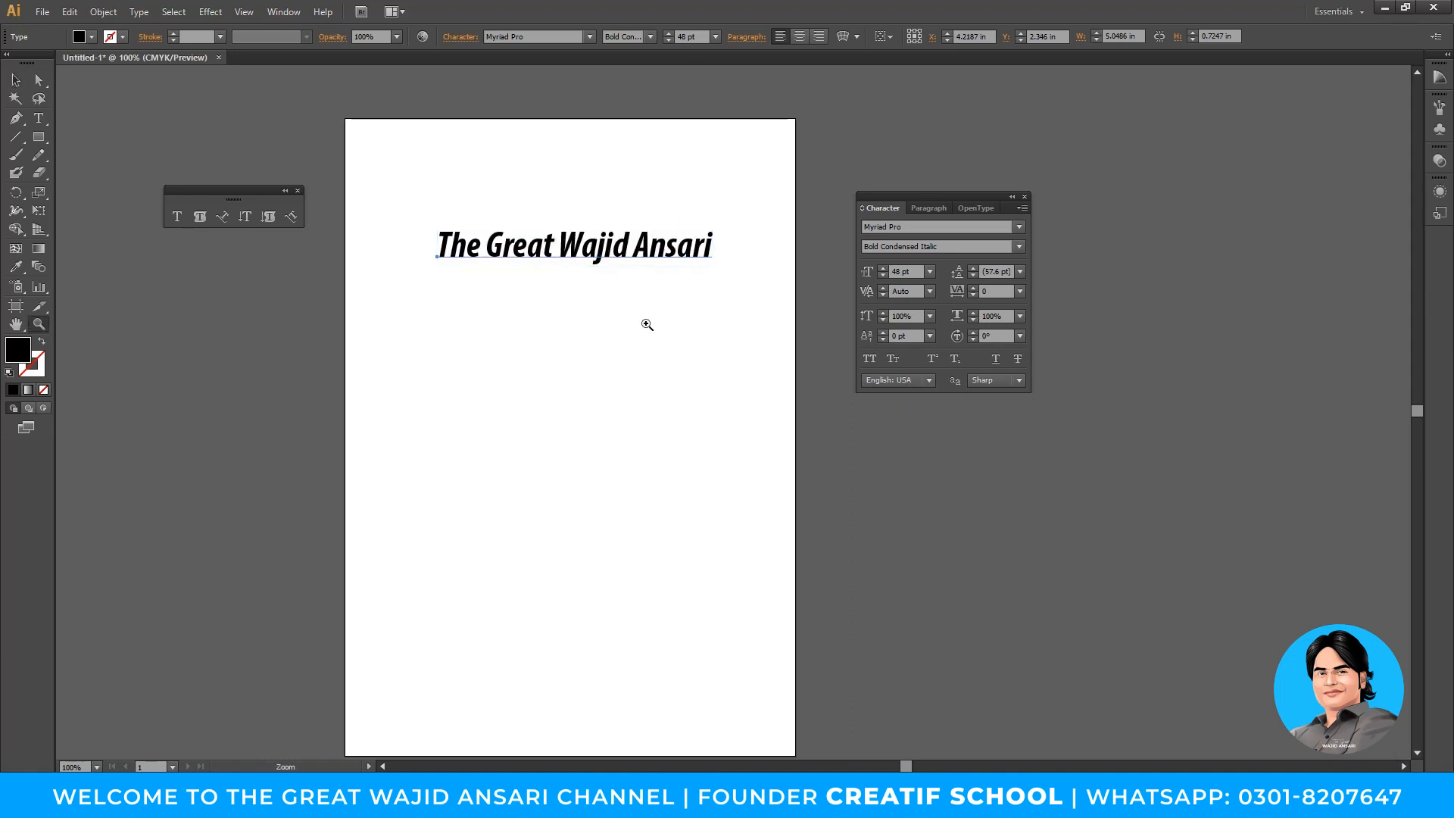
pyautogui.click(647, 324)
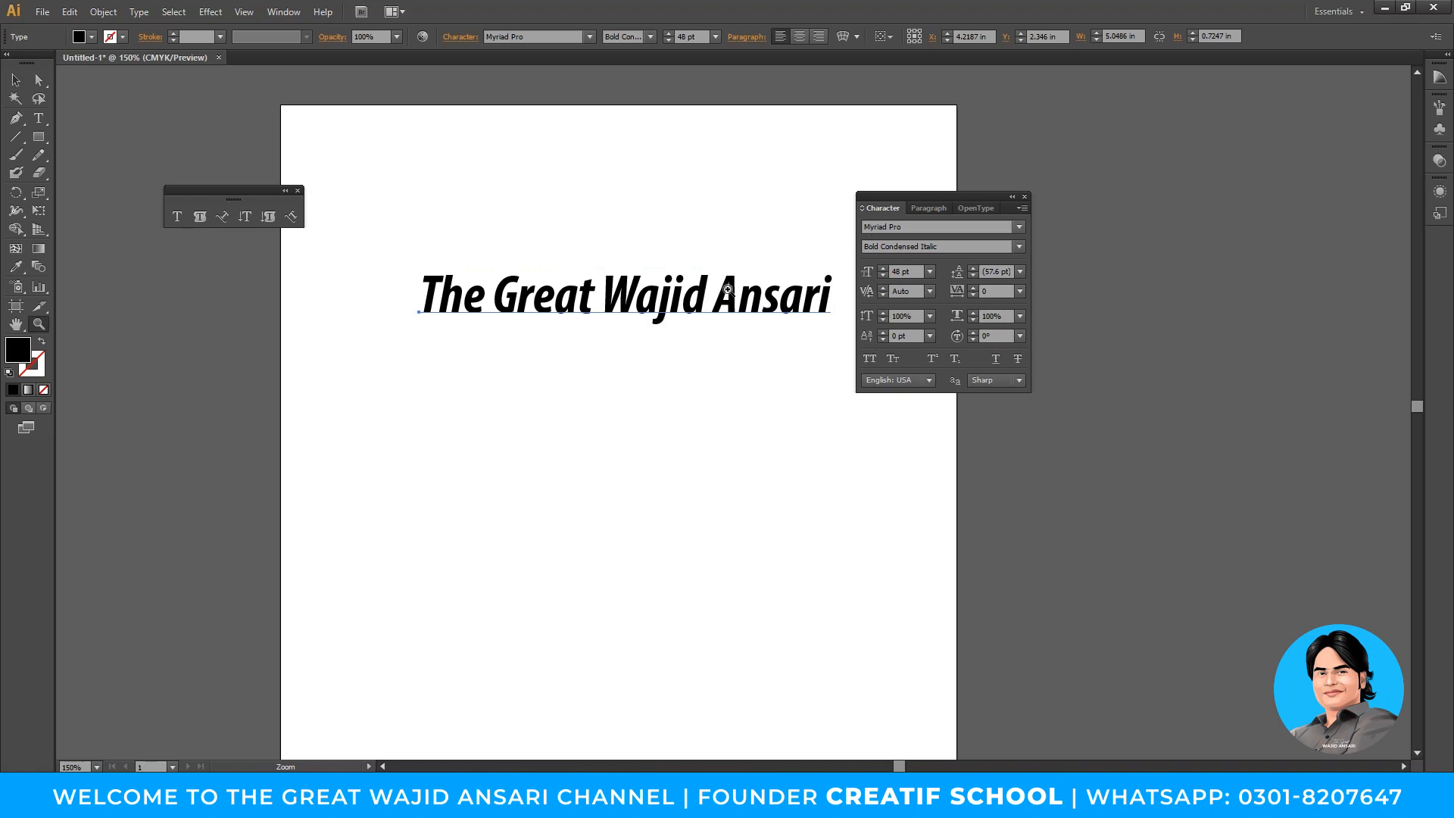
pyautogui.click(729, 291)
pyautogui.moveTo(730, 291); pyautogui.dragTo(803, 228)
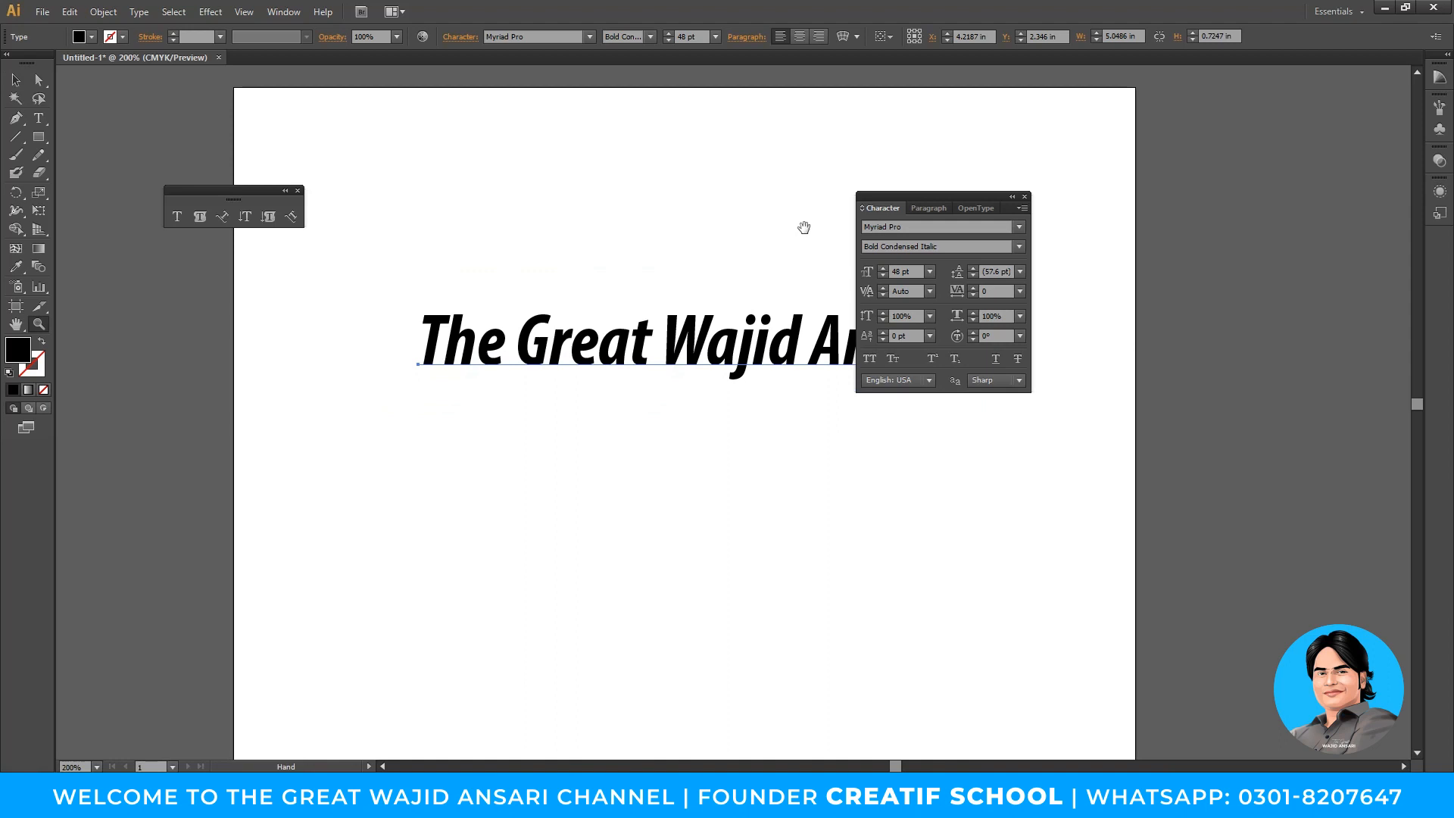
pyautogui.moveTo(924, 193); pyautogui.dragTo(1213, 192)
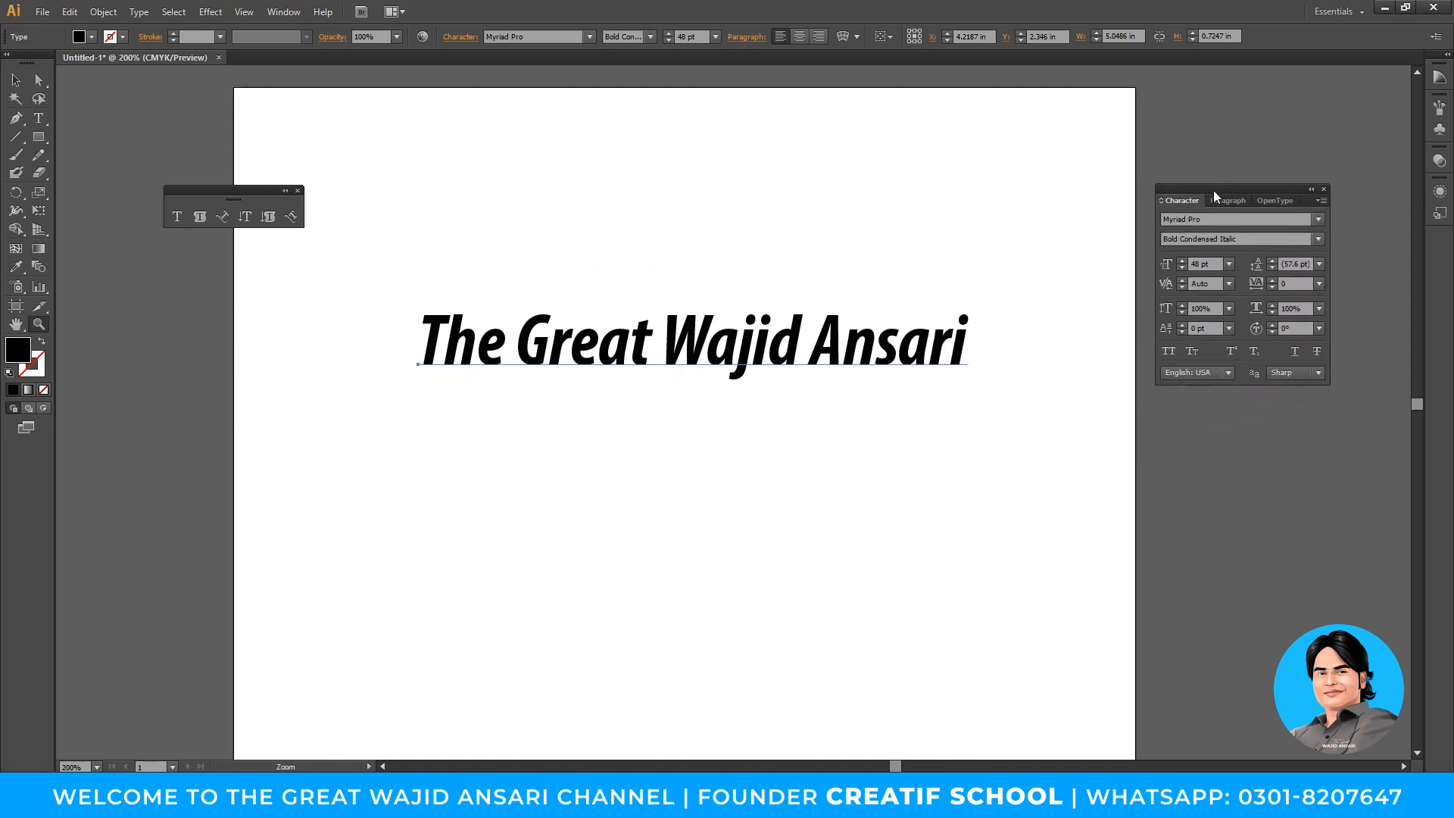
pyautogui.press('v')
pyautogui.moveTo(865, 348); pyautogui.dragTo(870, 290)
# Add the tagline "Turning Creativity into Greatness!" as a new text line and place it directly below the title
pyautogui.press('t')
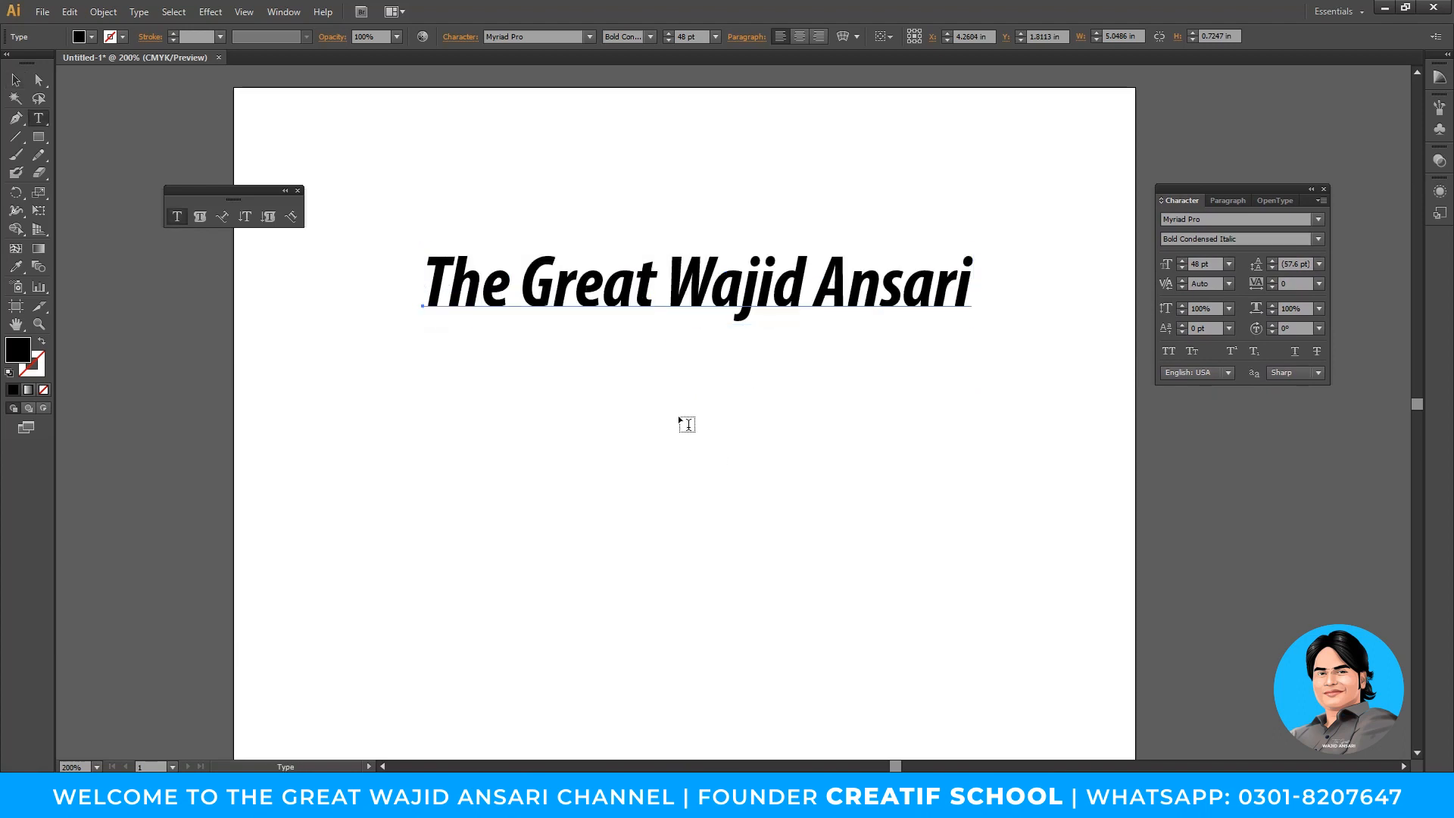
pyautogui.click(687, 424)
pyautogui.write('T')
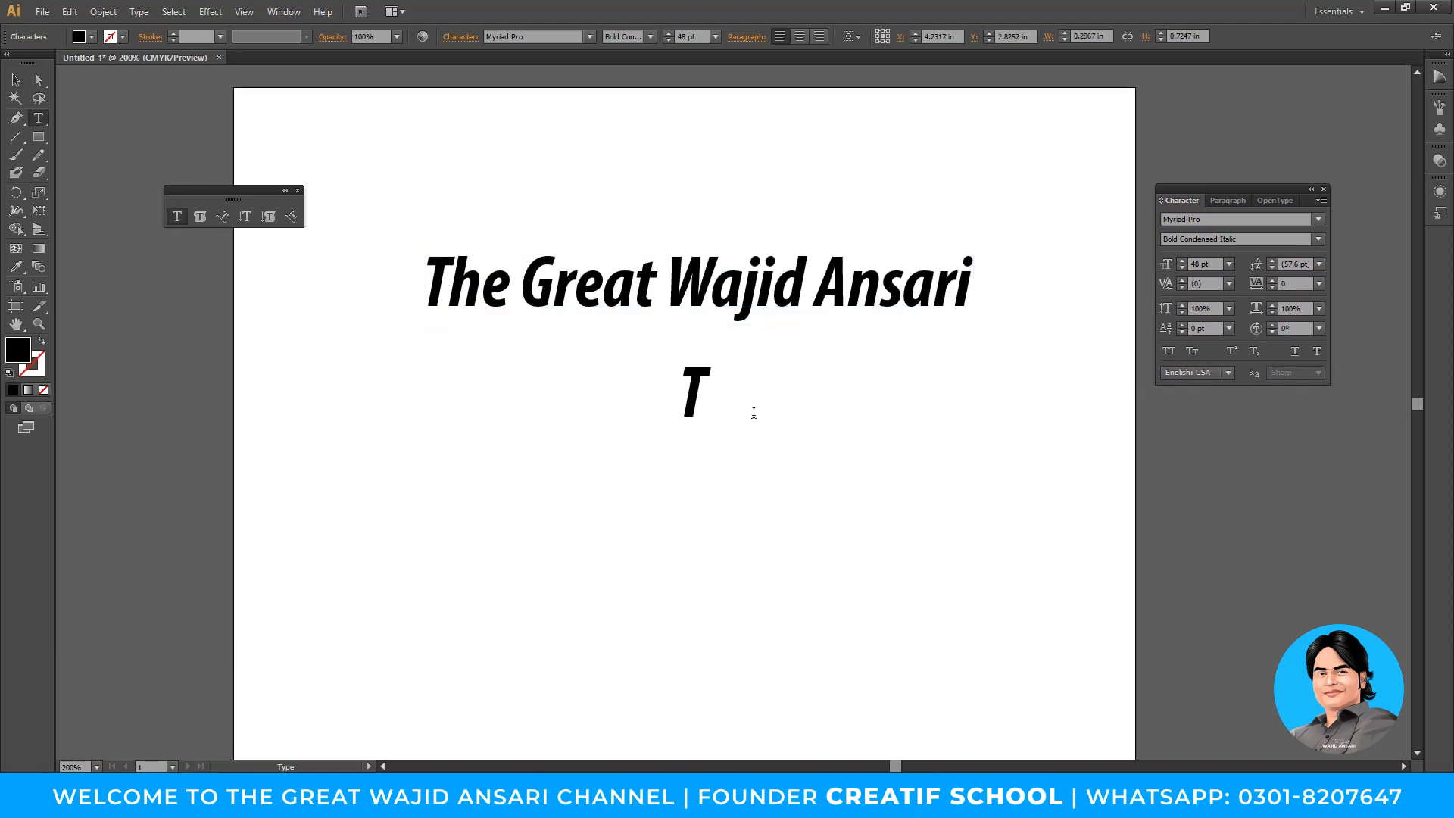
pyautogui.write('urning Creativity into')
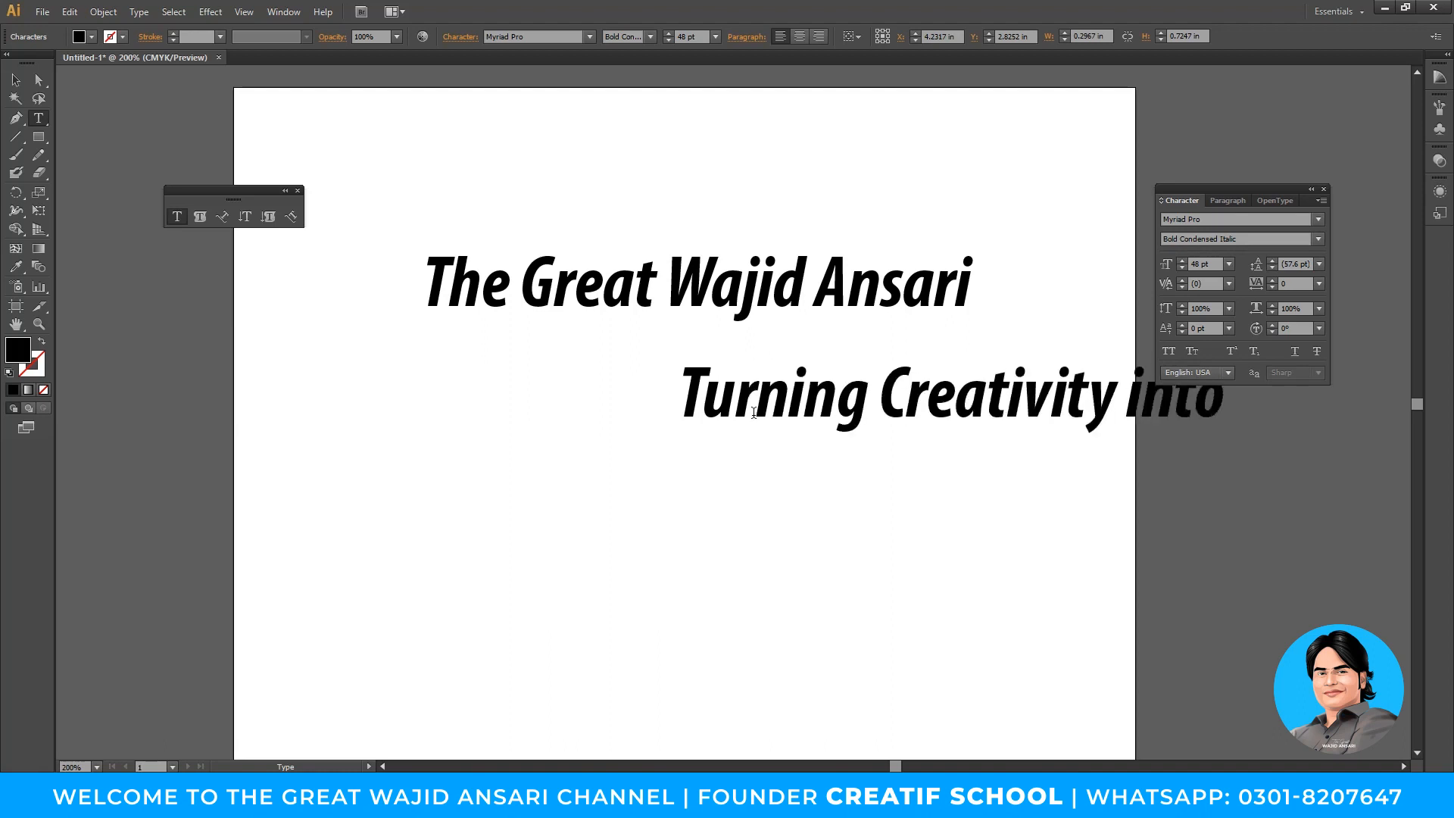
pyautogui.write(' Greatness!')
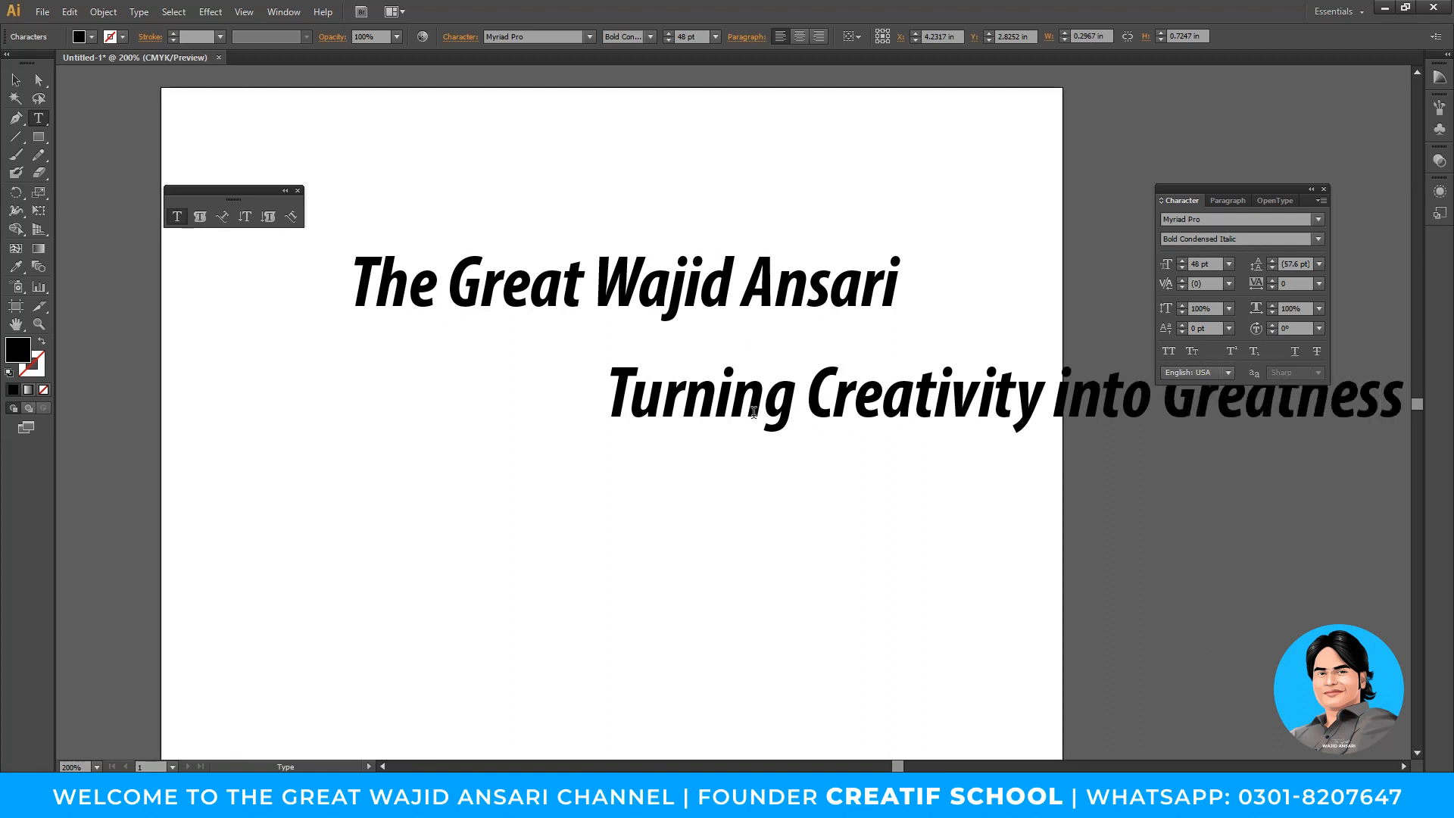
pyautogui.press('Escape')
pyautogui.moveTo(763, 391); pyautogui.dragTo(412, 380)
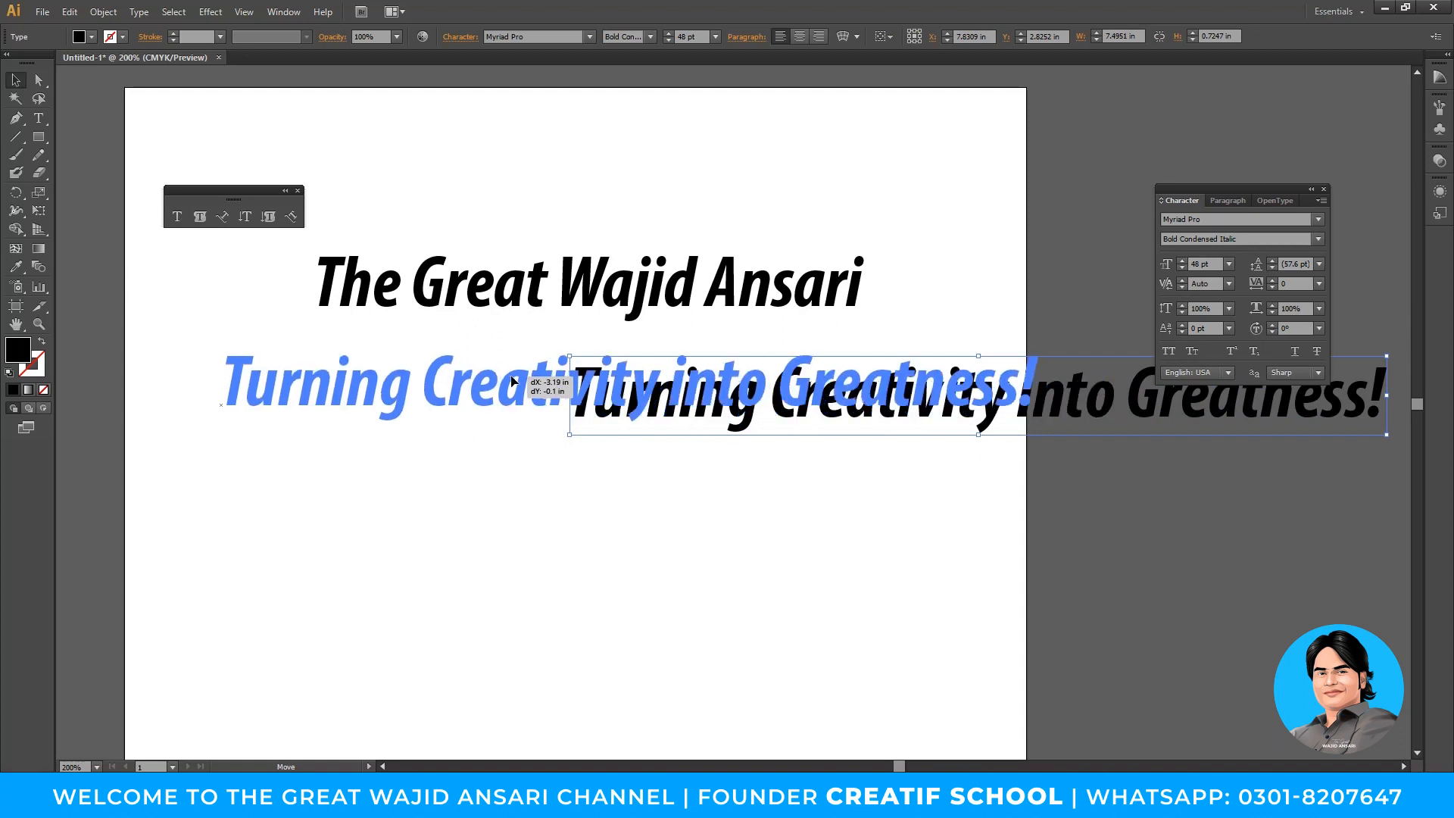
# Set the tagline's font style to Regular and recentre it below the title
pyautogui.click(1317, 239)
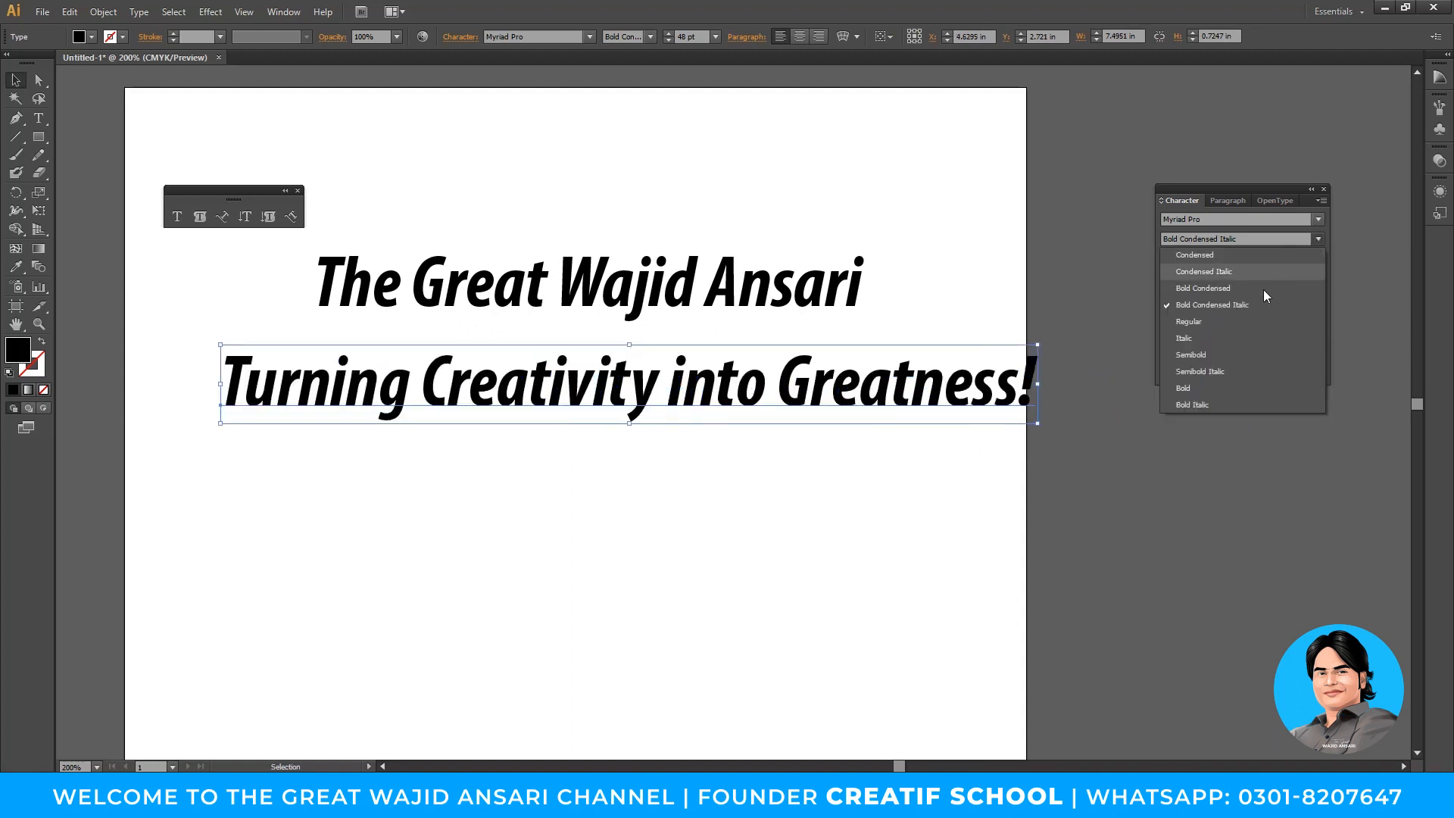
pyautogui.click(1199, 322)
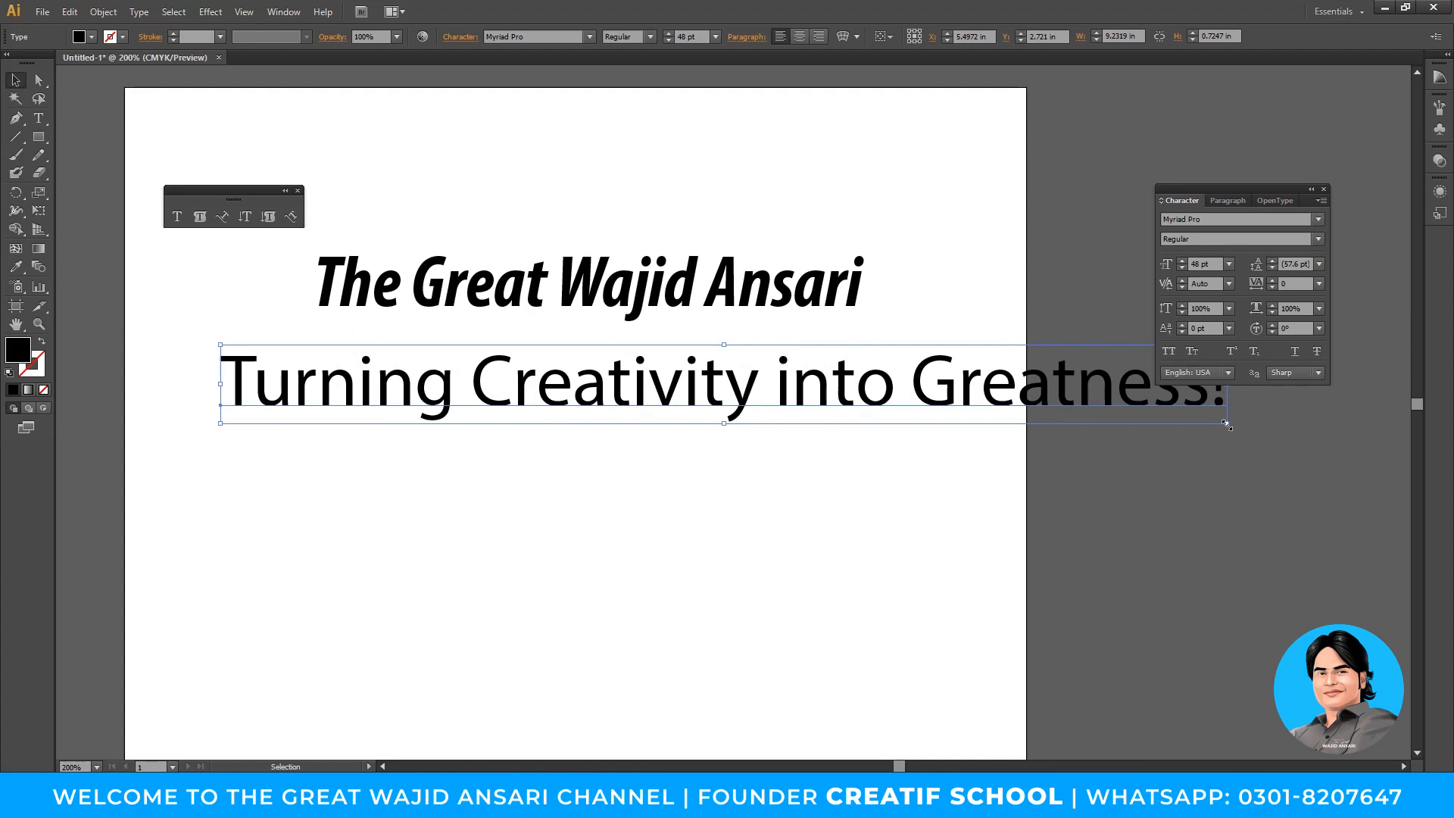
pyautogui.moveTo(1089, 405); pyautogui.dragTo(974, 422)
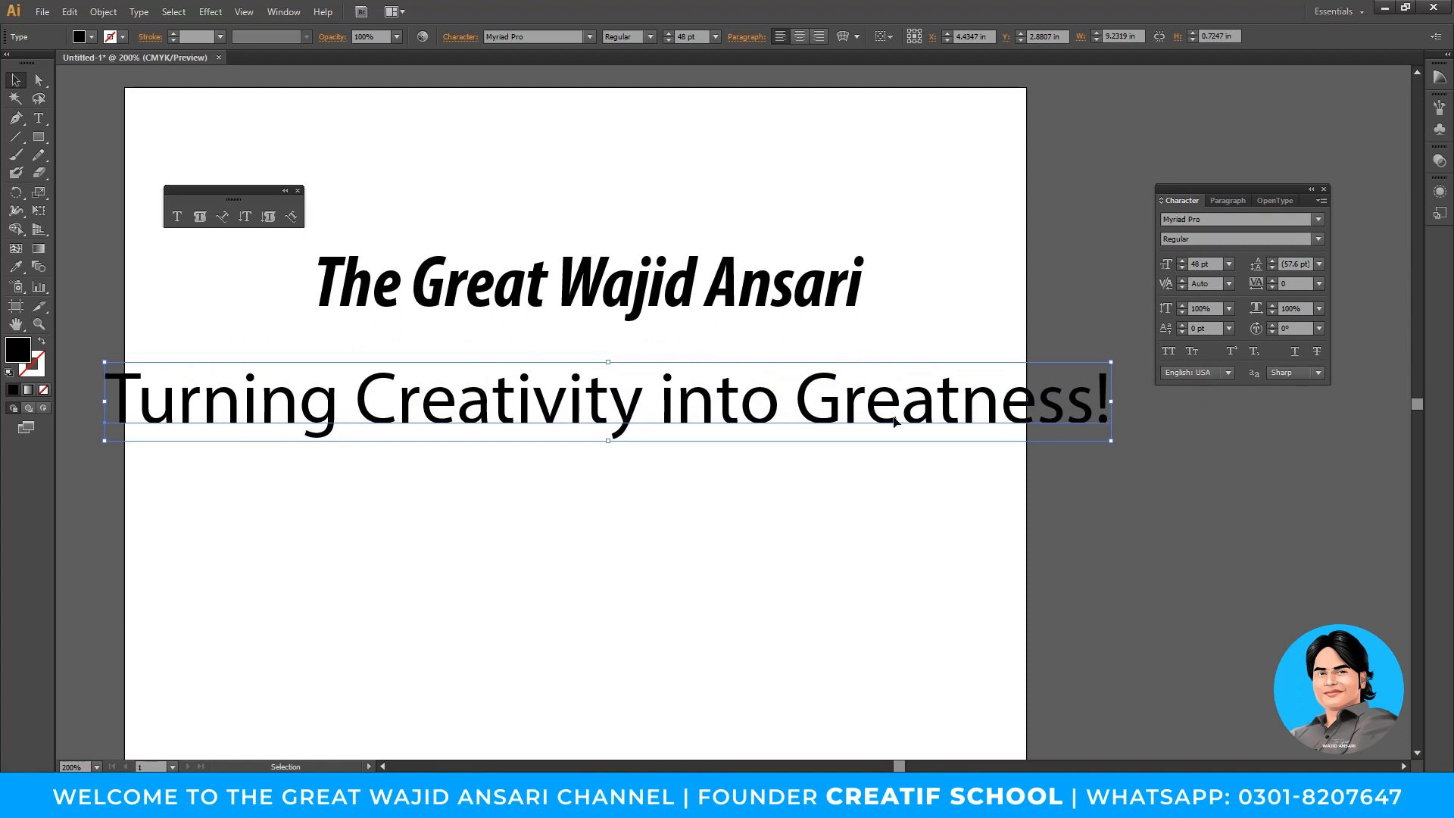
pyautogui.moveTo(934, 418); pyautogui.dragTo(941, 400)
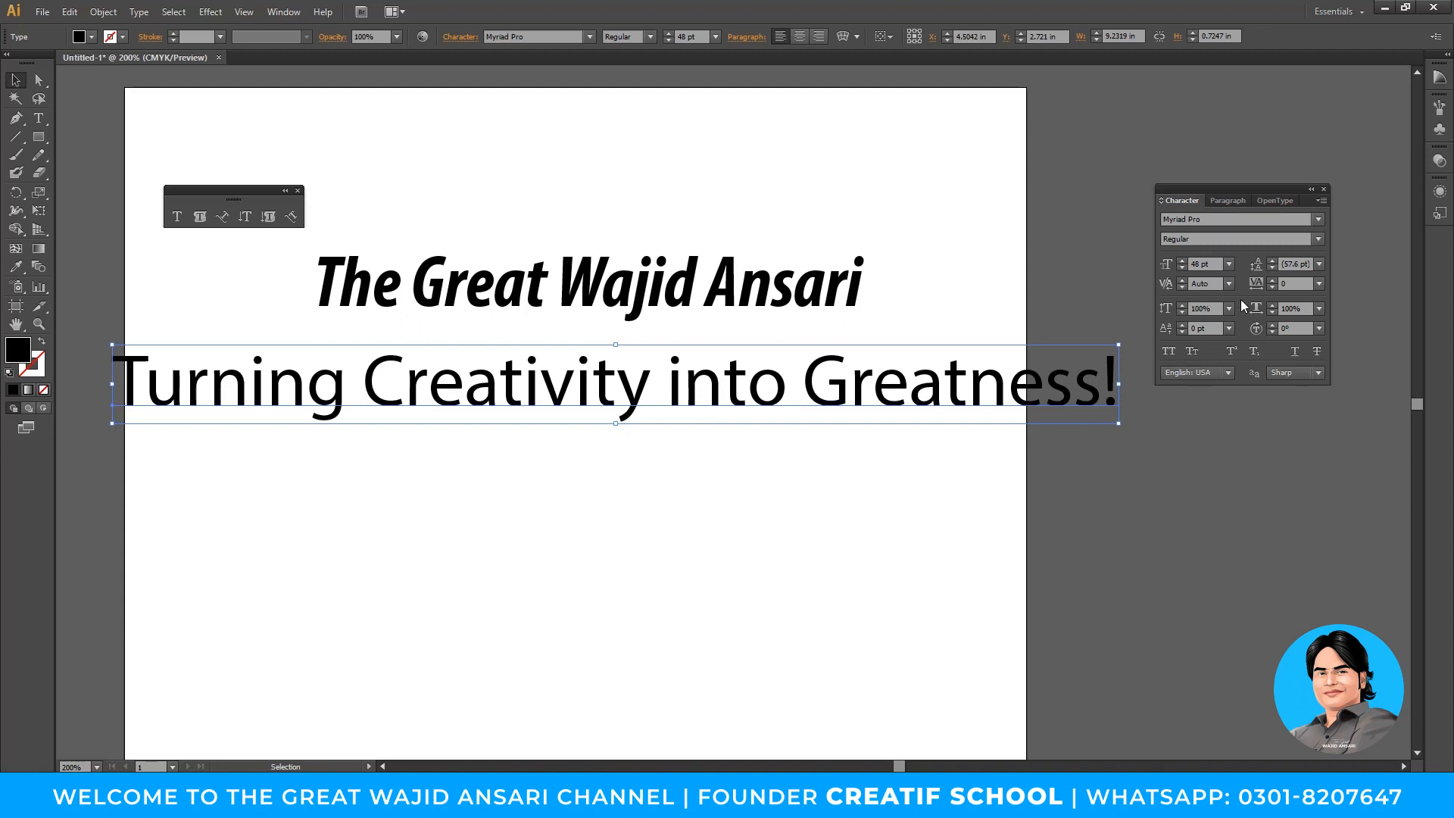
# Try scaling the tagline down by its bounding box, then undo the resize
pyautogui.click(1227, 264)
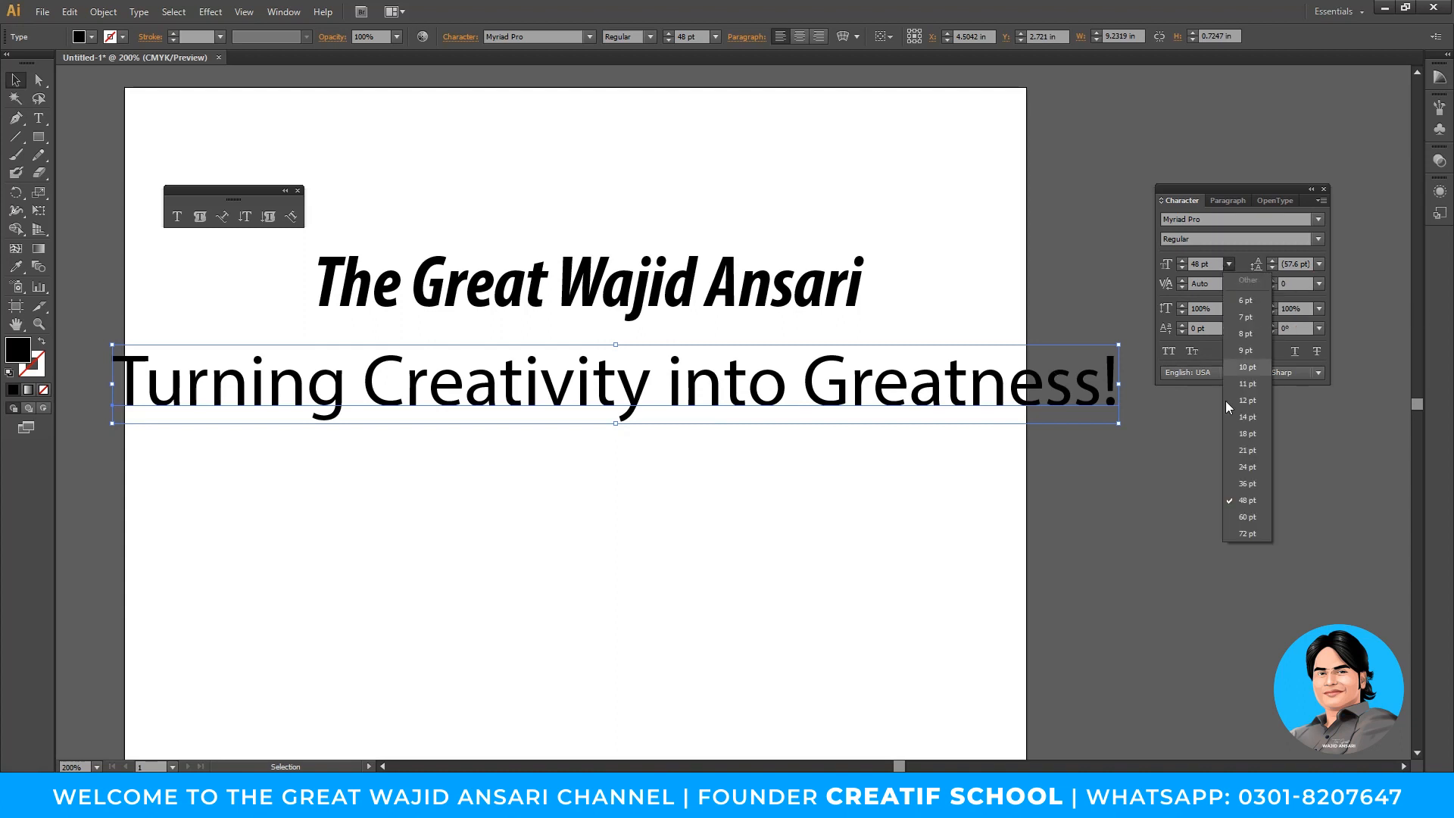
pyautogui.click(716, 36)
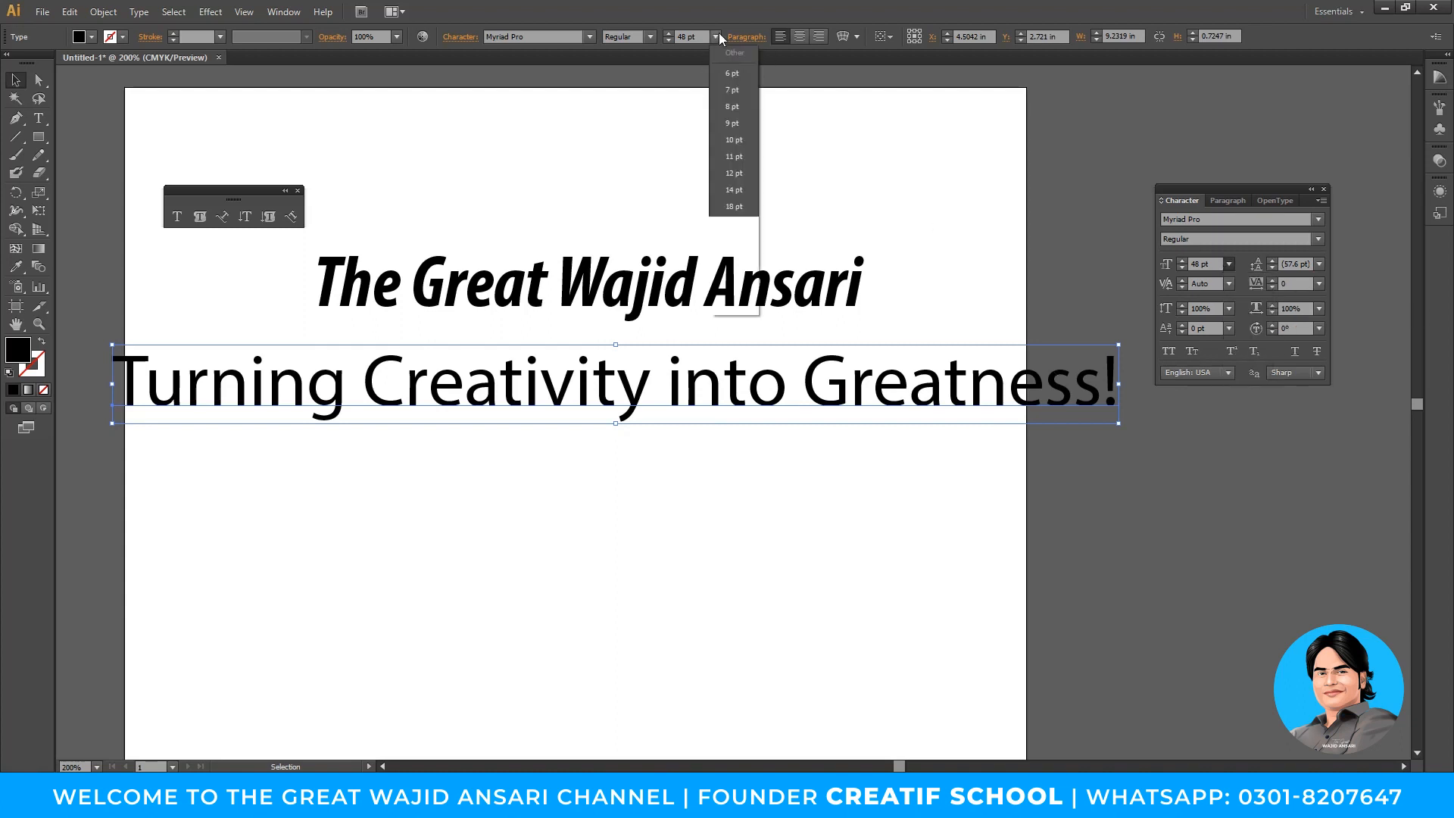
pyautogui.click(741, 5)
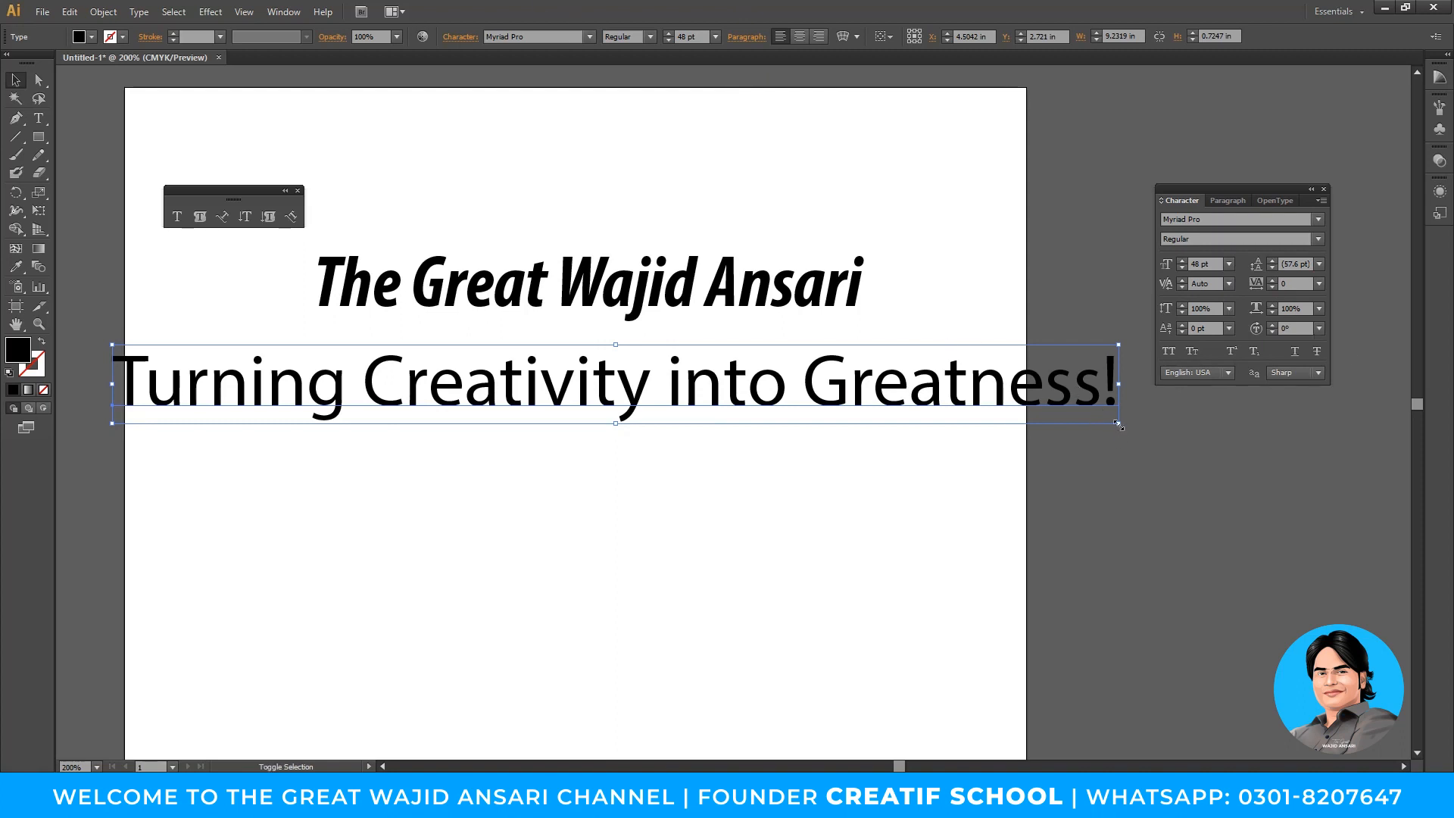
pyautogui.moveTo(1118, 425); pyautogui.dragTo(856, 453)
pyautogui.hotkey('ctrl', 'z')
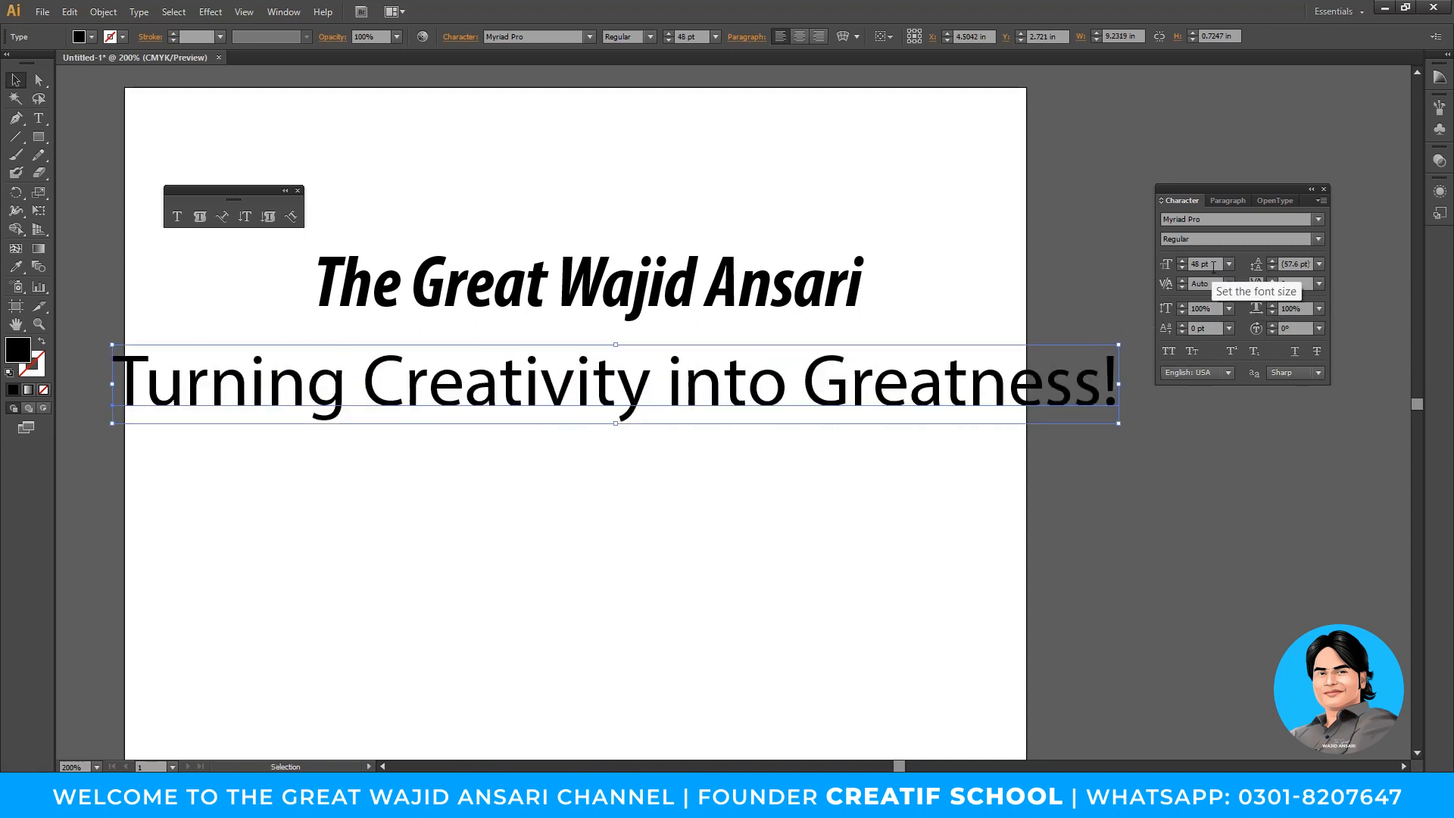
# Scale the tagline to about 18 pt by its bounding box and place it just beneath the title
pyautogui.click(1199, 264)
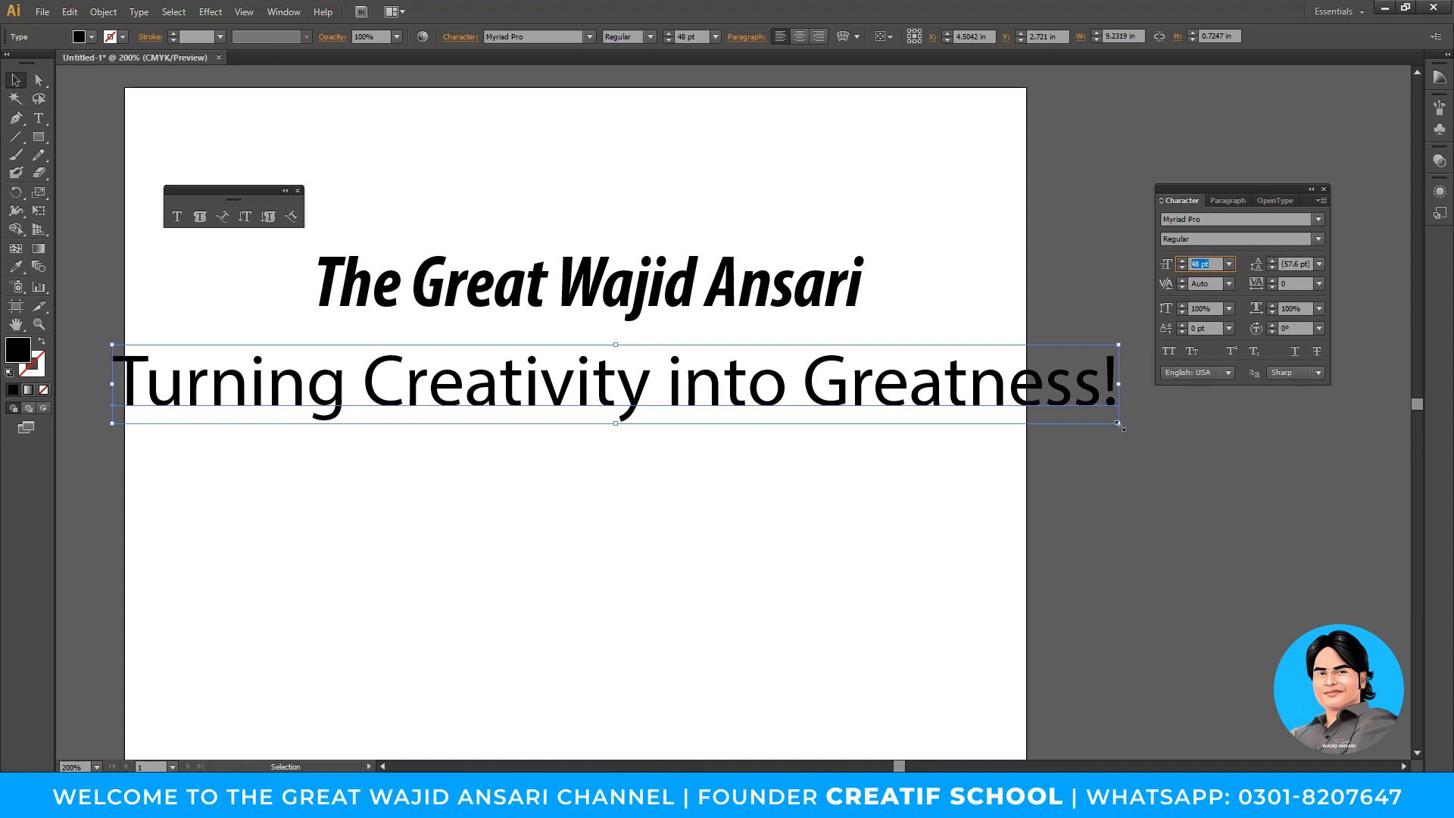
pyautogui.moveTo(1118, 424); pyautogui.dragTo(413, 409)
pyautogui.moveTo(393, 361); pyautogui.dragTo(684, 353)
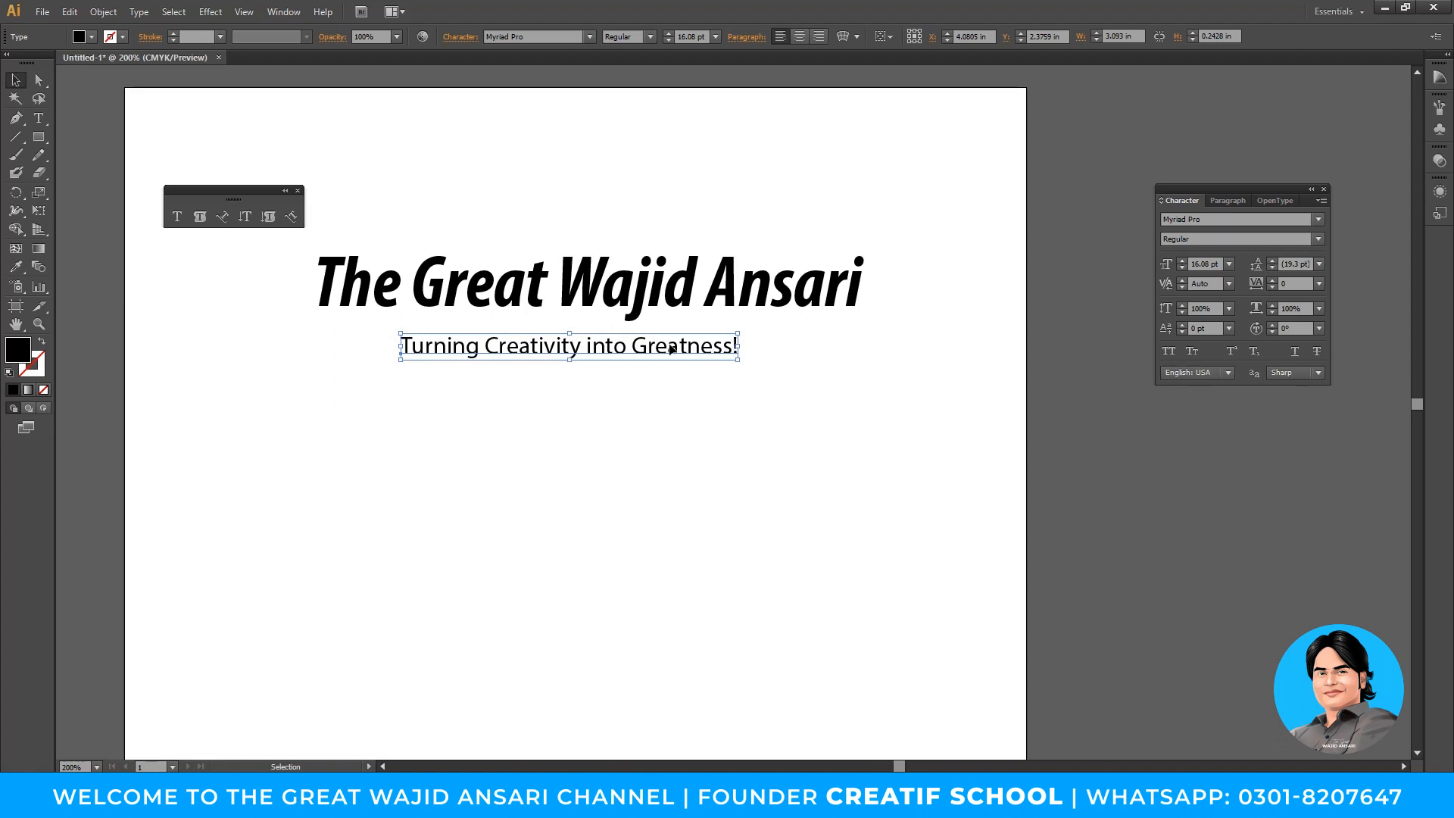
pyautogui.moveTo(666, 348); pyautogui.dragTo(674, 343)
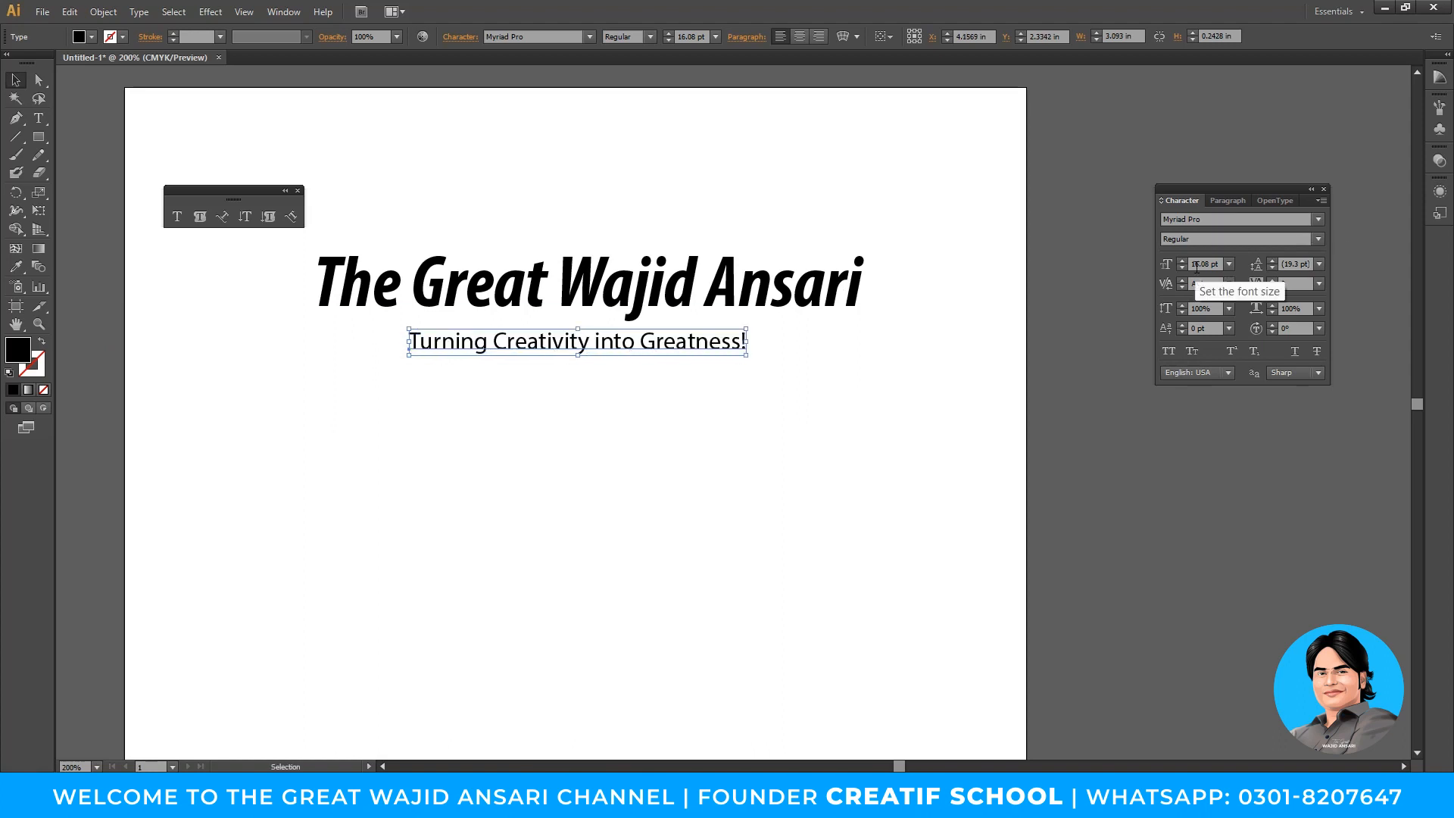
pyautogui.moveTo(1191, 267); pyautogui.dragTo(1220, 267)
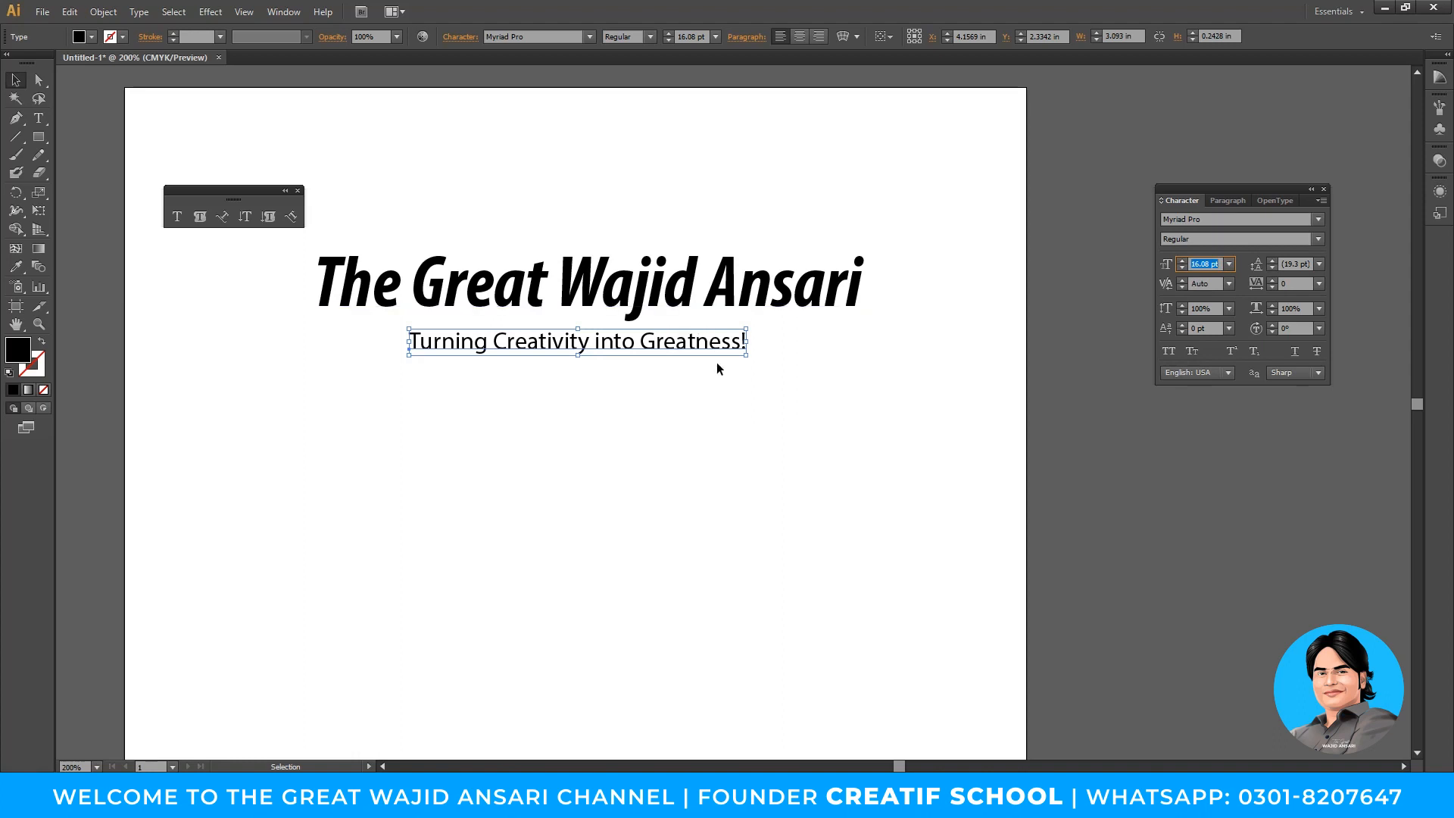
pyautogui.moveTo(743, 356); pyautogui.dragTo(786, 381)
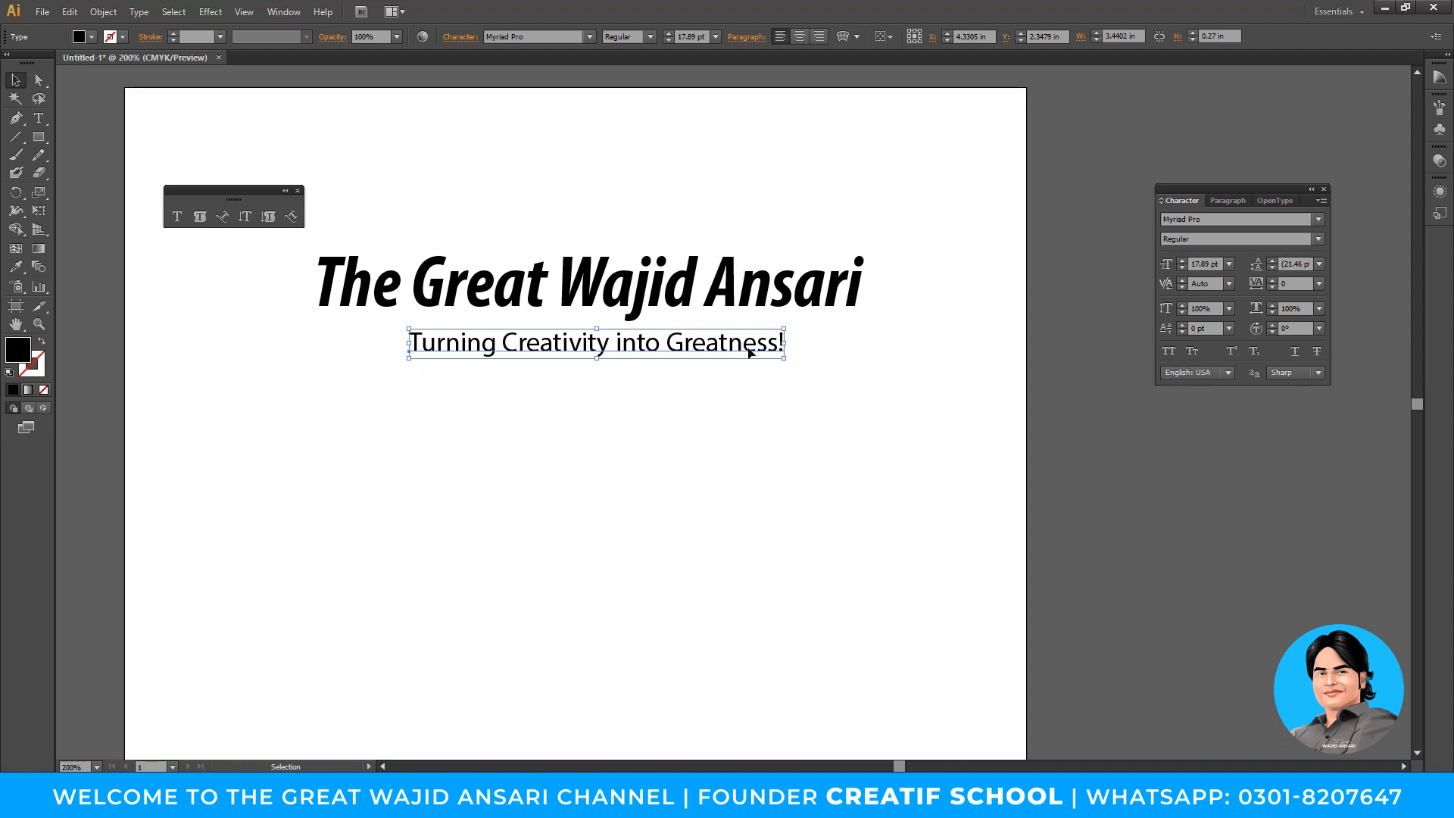
# Undo the tagline's recent resizing and repositioning
pyautogui.press('a')
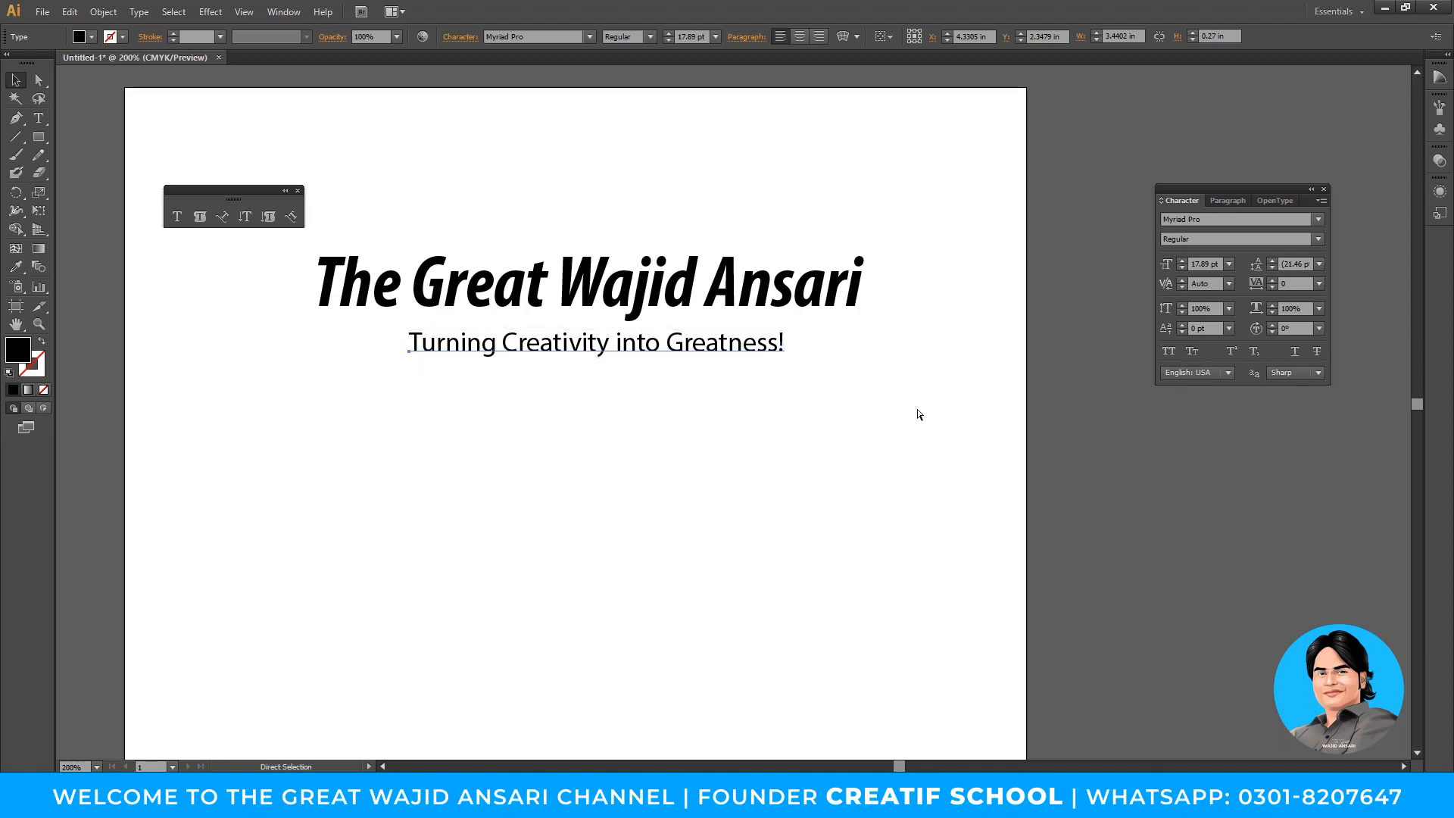
pyautogui.hotkey('ctrl', 'shift', ',')
pyautogui.hotkey('ctrl', 'z')
pyautogui.hotkey('ctrl', 'z')
pyautogui.hotkey('ctrl', 'z')
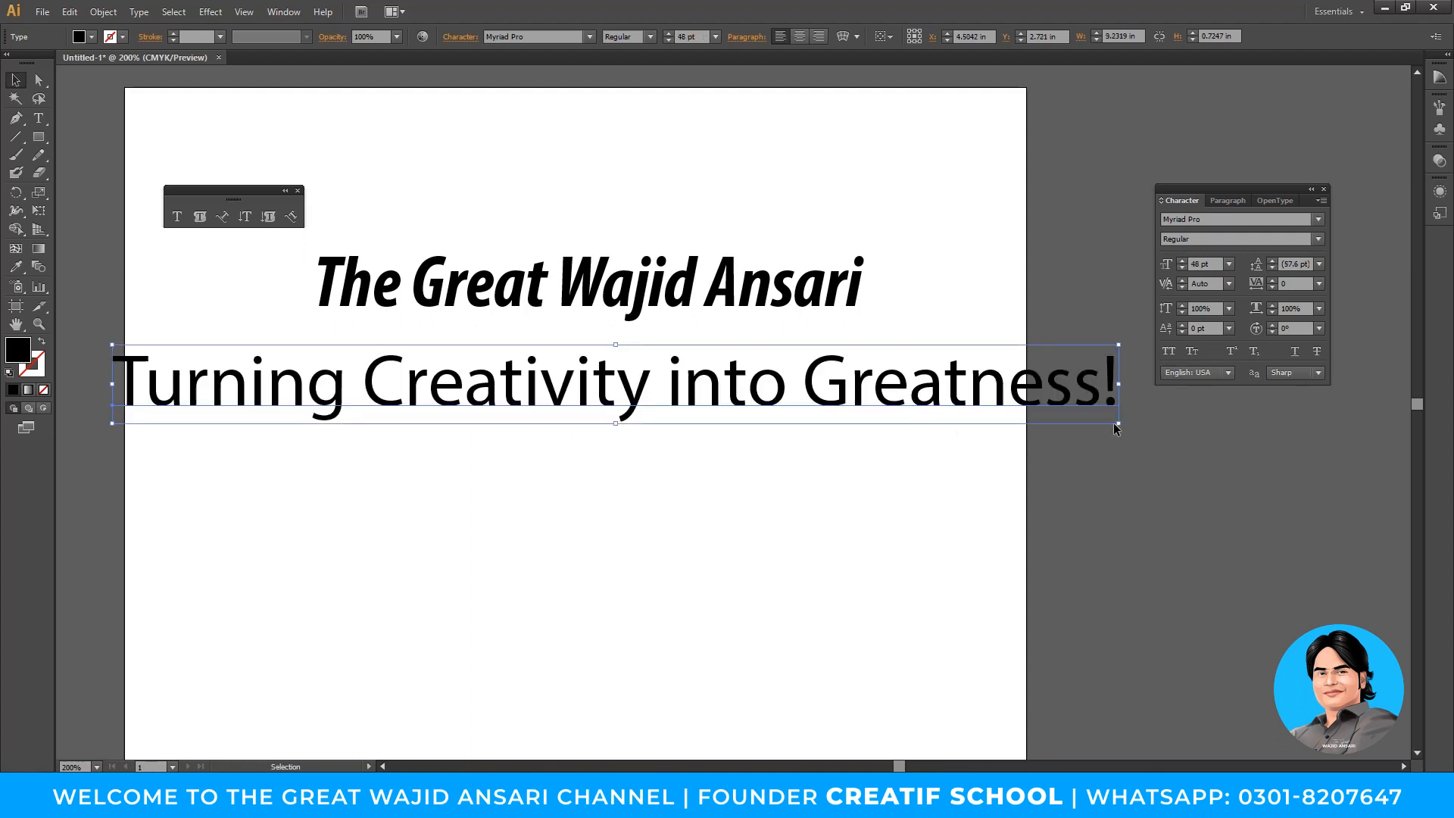
# Scale the tagline down unevenly by its bounding box to about 17.6 pt and 61% horizontal scale, just beneath the title
pyautogui.moveTo(1116, 425); pyautogui.dragTo(633, 340)
pyautogui.click(389, 399)
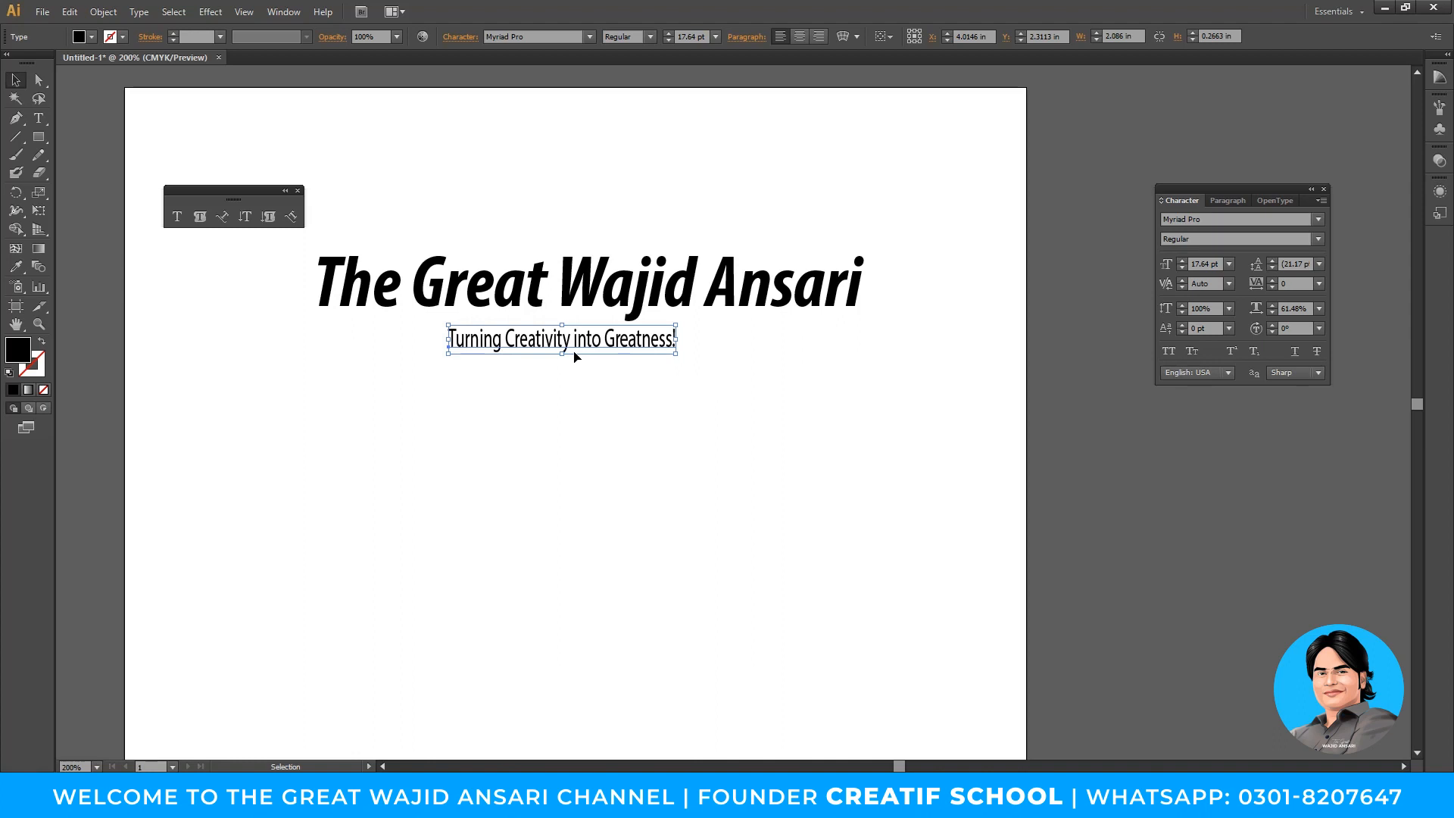
# Draw a black square about 1.18 in wide on the artboard below the tagline
pyautogui.click(37, 138)
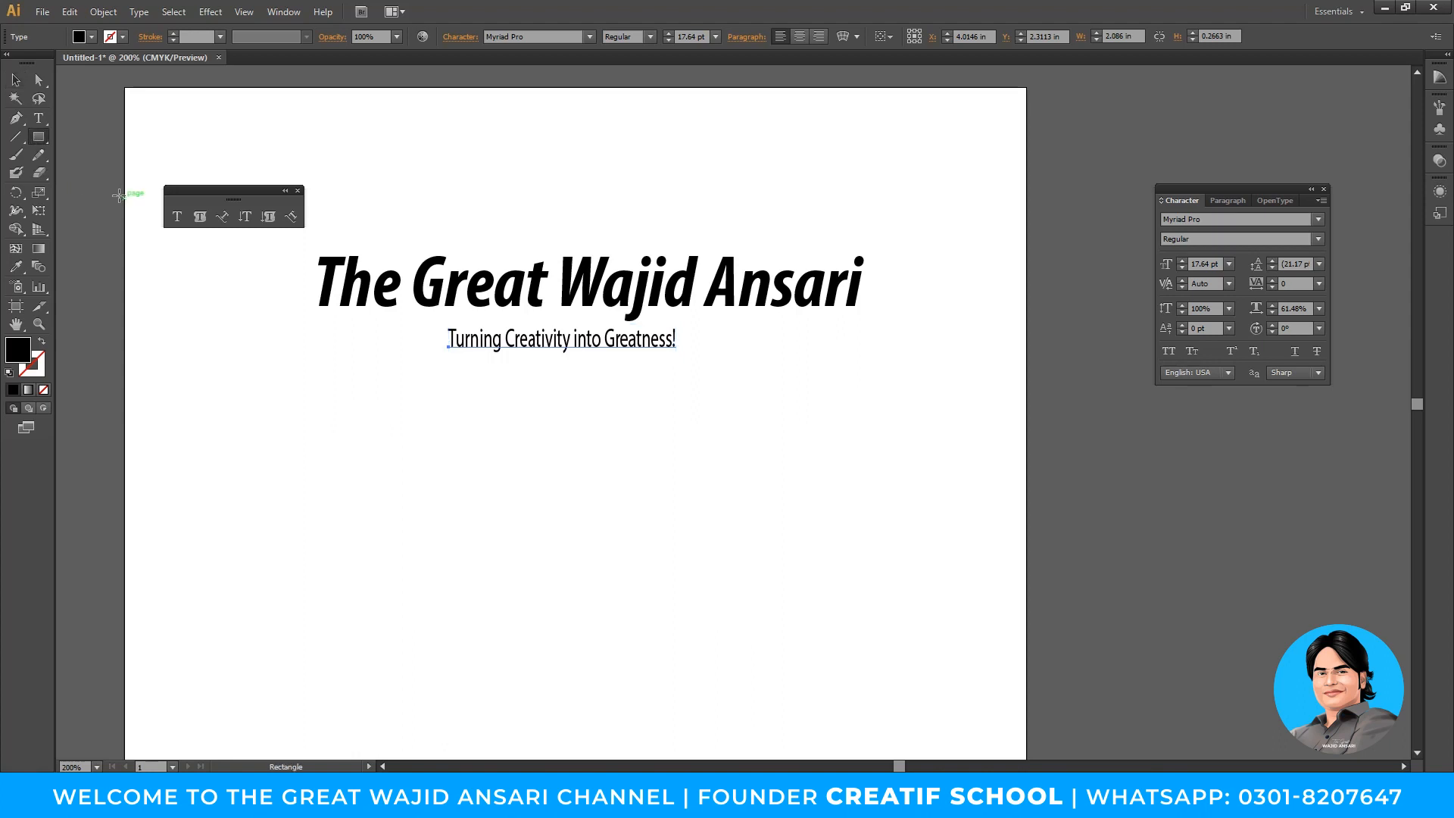
pyautogui.moveTo(622, 534); pyautogui.dragTo(687, 598)
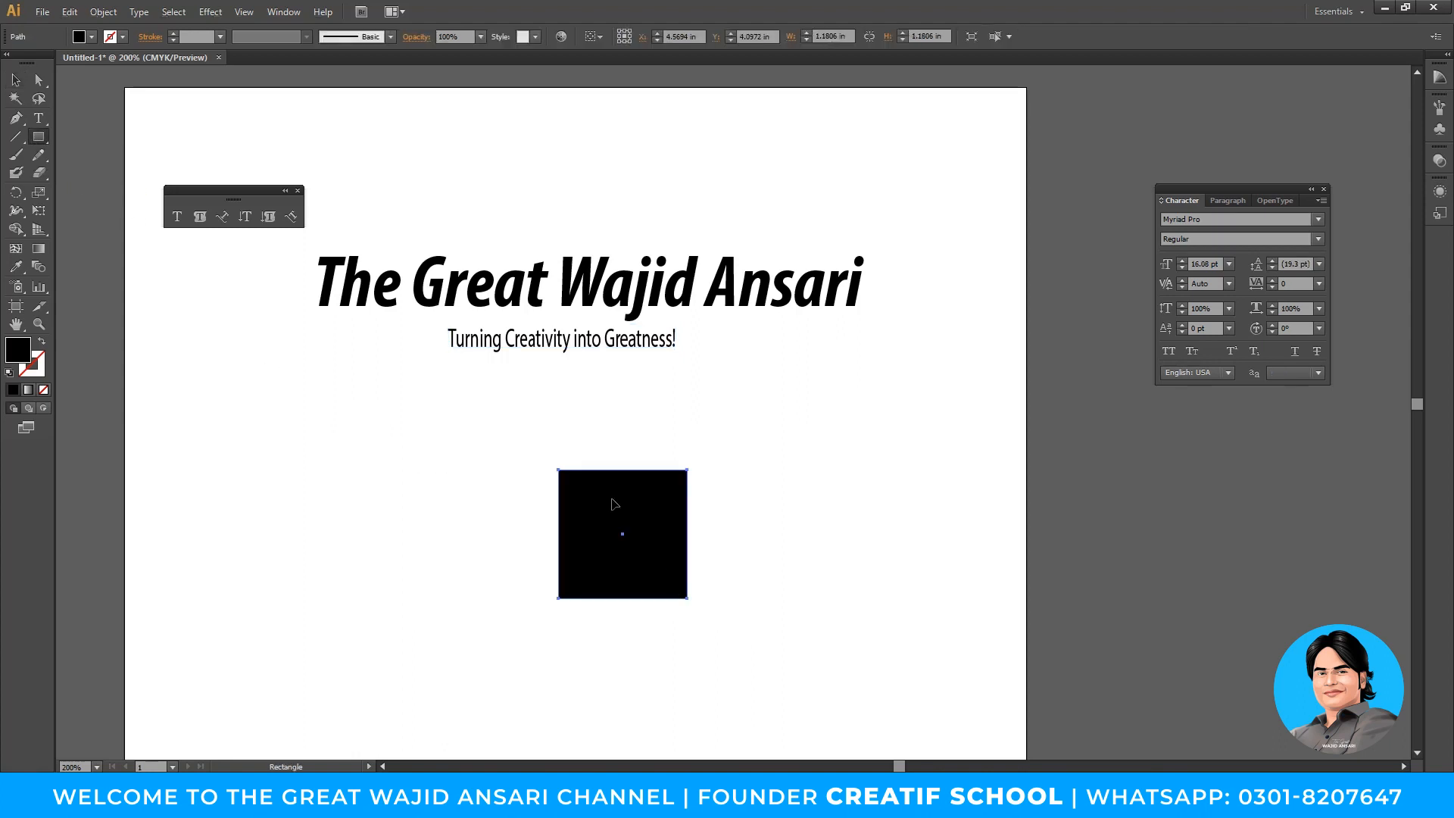
# Check the Scale transform options for the black square without applying them, and move the square toward the artboard's lower left
pyautogui.rightClick(612, 497)
pyautogui.moveTo(663, 454)
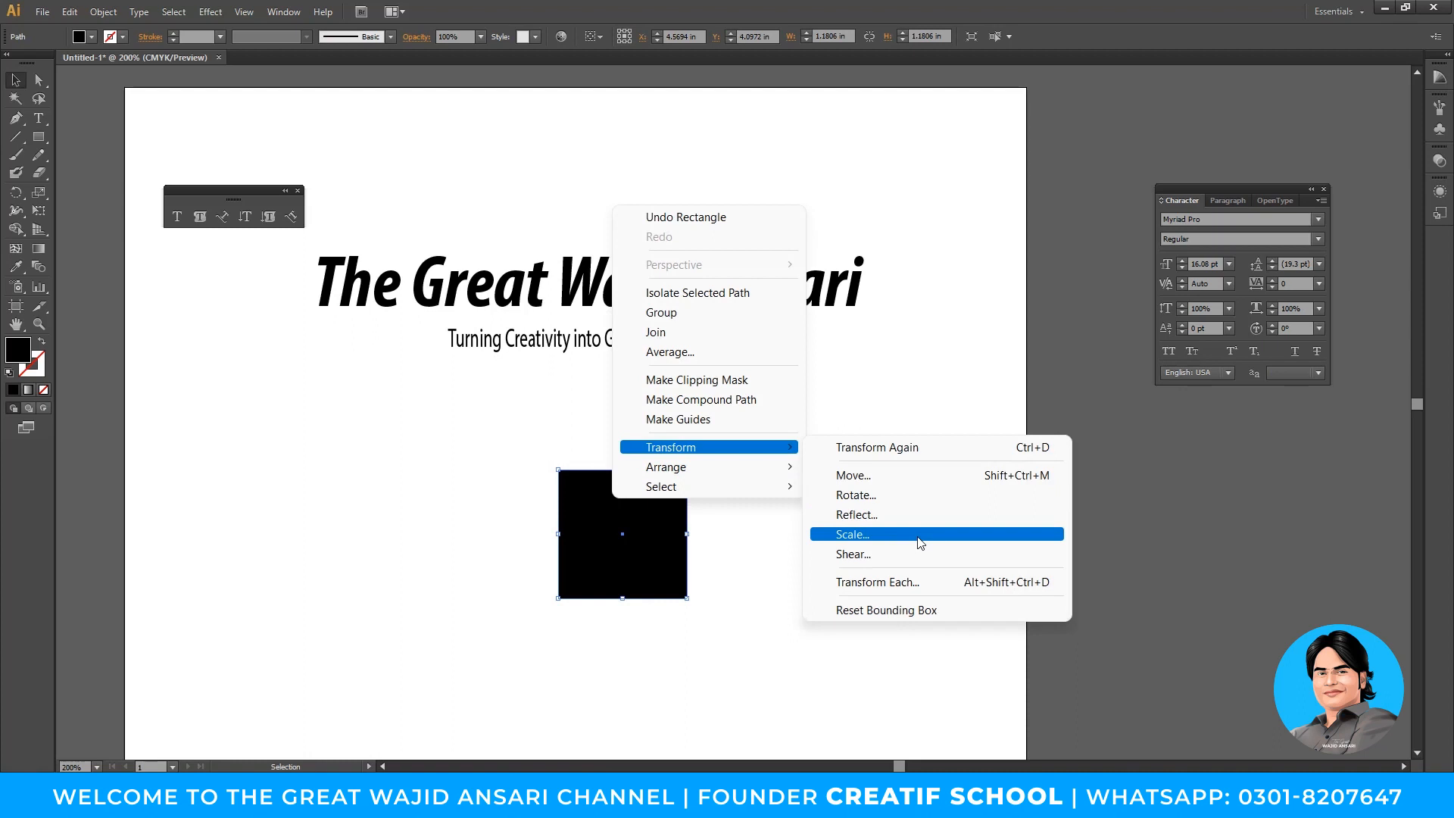
pyautogui.click(920, 532)
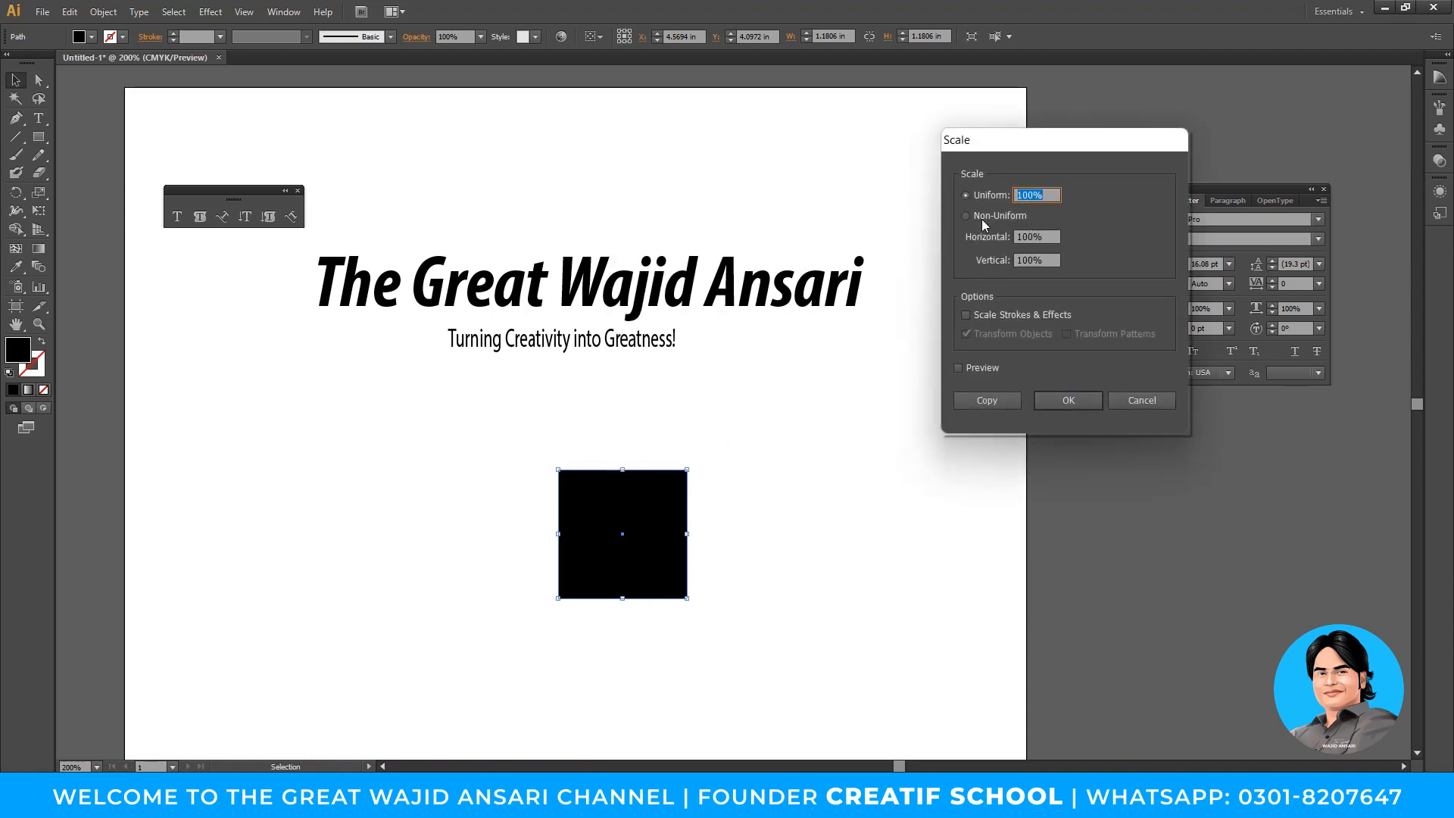
pyautogui.moveTo(1058, 149); pyautogui.dragTo(896, 164)
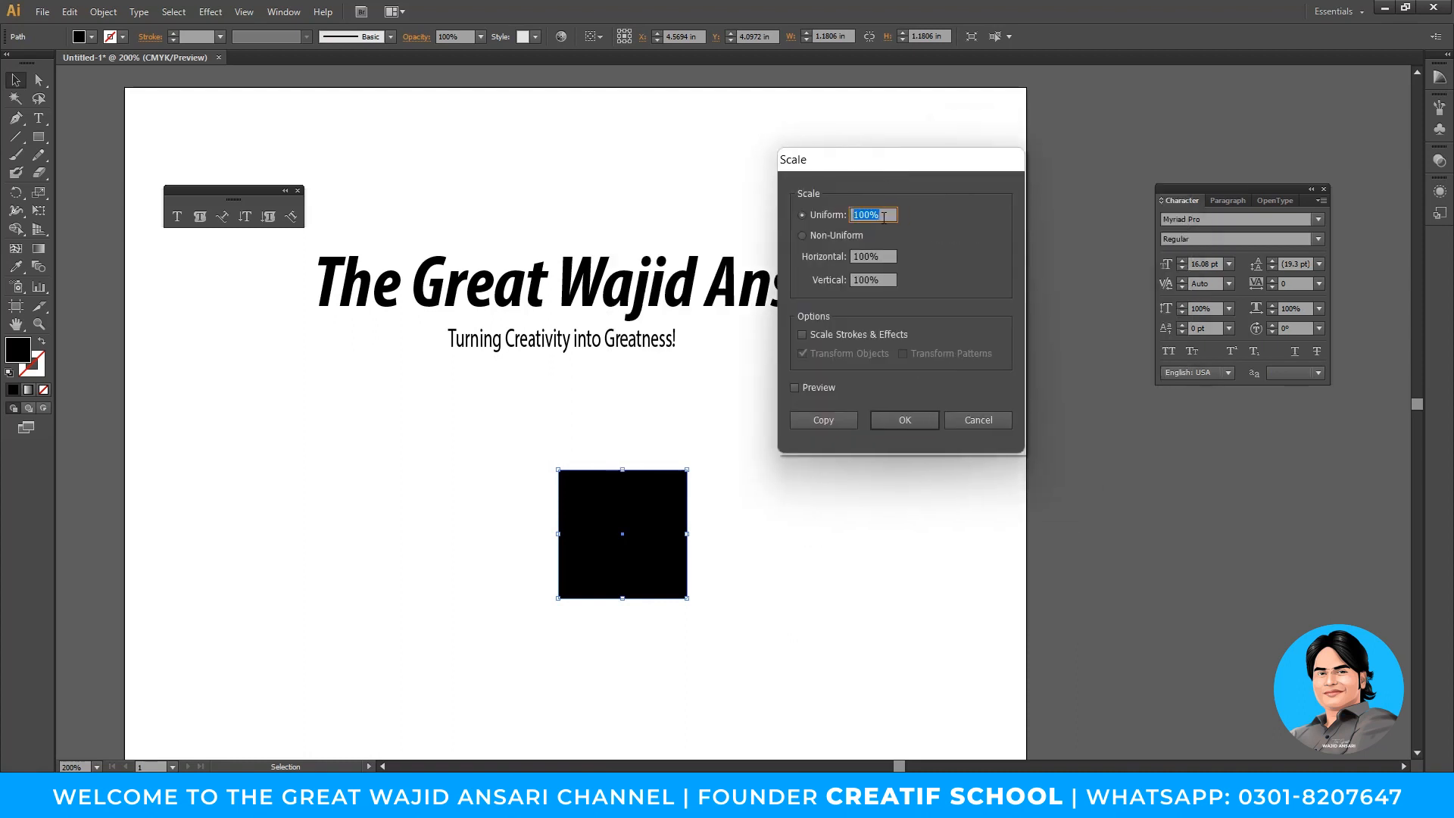
pyautogui.click(970, 420)
pyautogui.moveTo(605, 503); pyautogui.dragTo(379, 608)
# Scale the title proportionally about its centre to about 48.3 pt by its bounding box
pyautogui.click(577, 350)
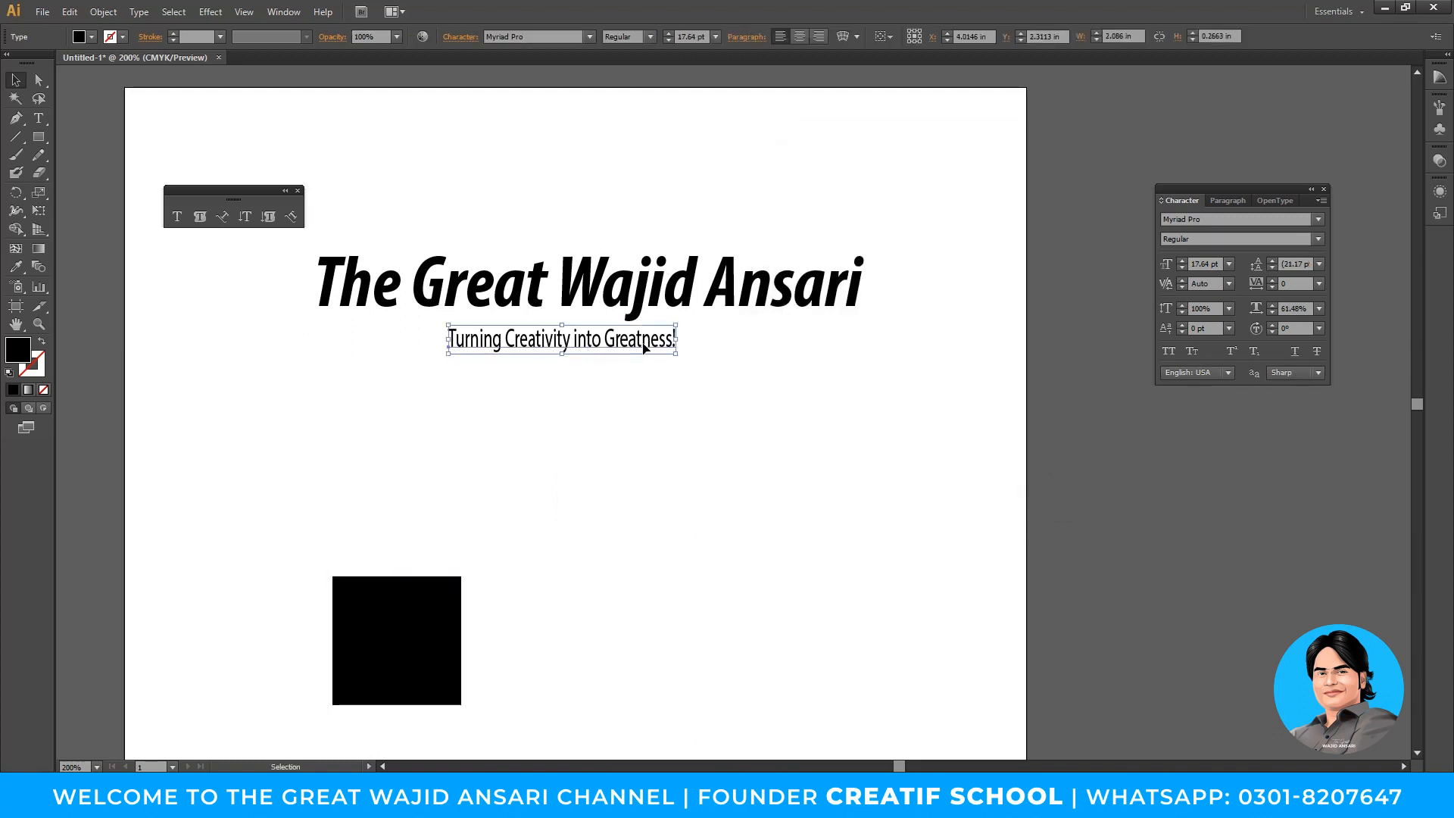
pyautogui.click(710, 306)
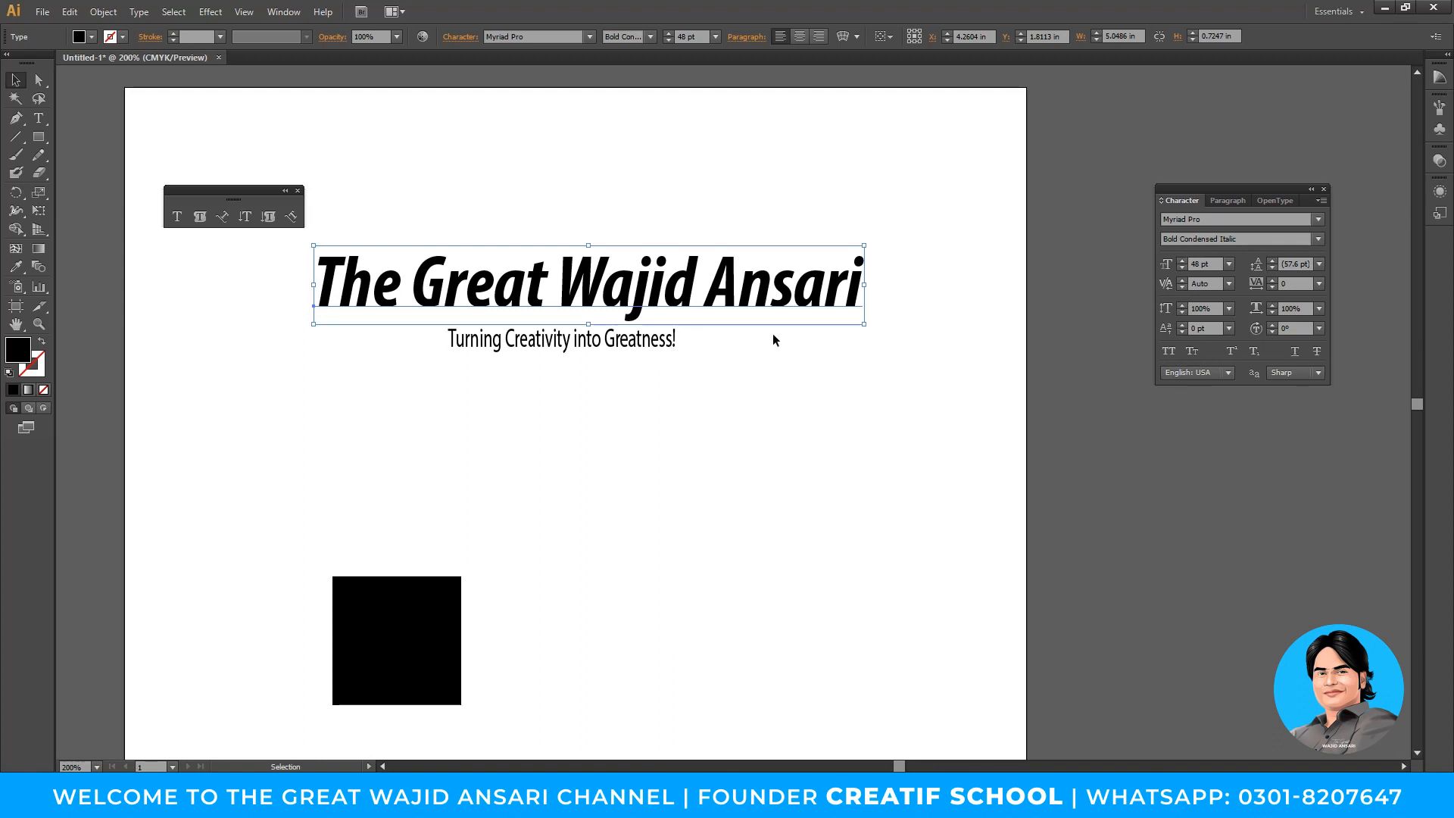
pyautogui.moveTo(864, 331); pyautogui.dragTo(861, 360)
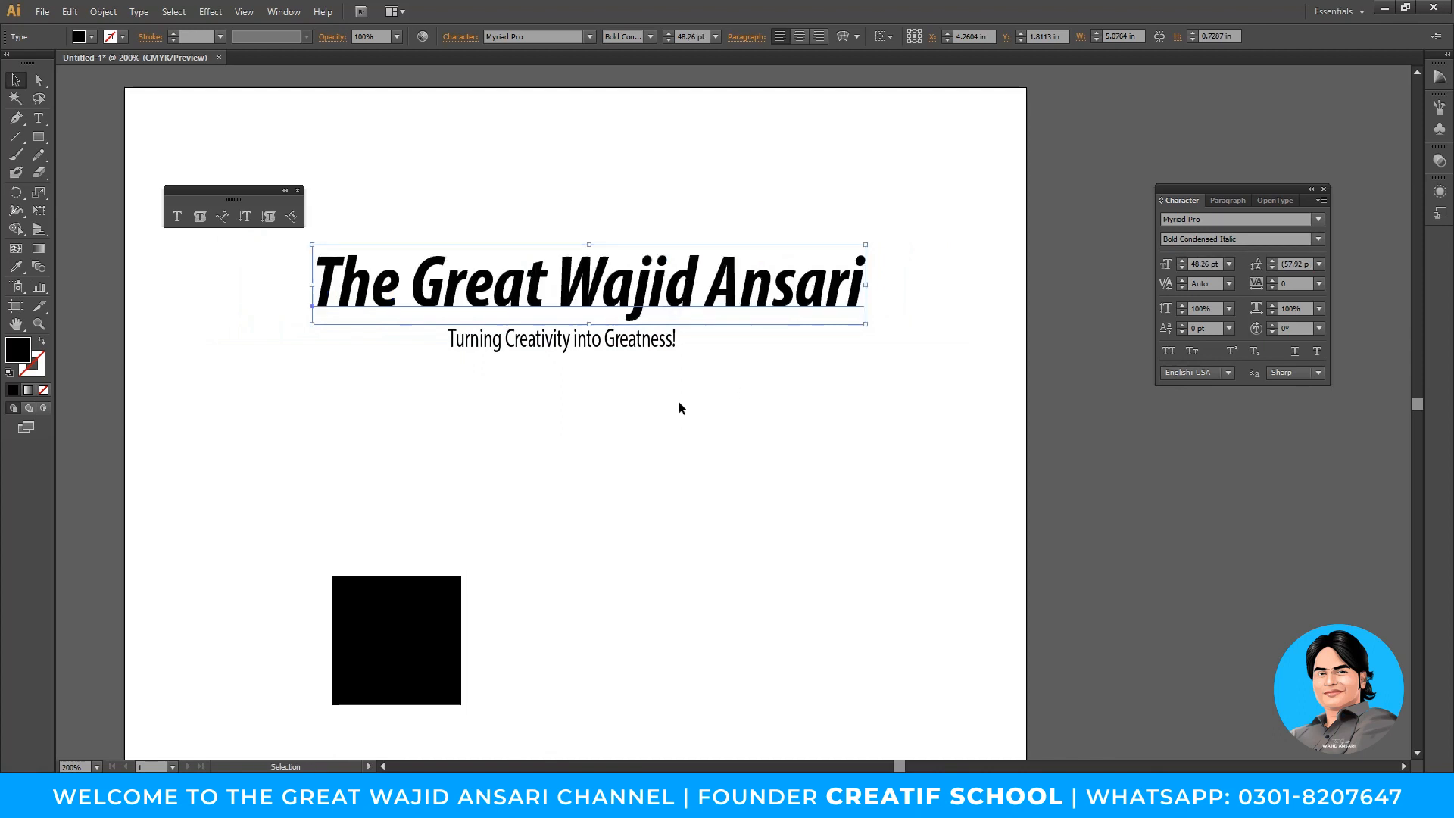
# Place a copy of the narrow tagline beneath the original and set the copy's horizontal scale to 100%
pyautogui.moveTo(639, 340); pyautogui.dragTo(651, 386)
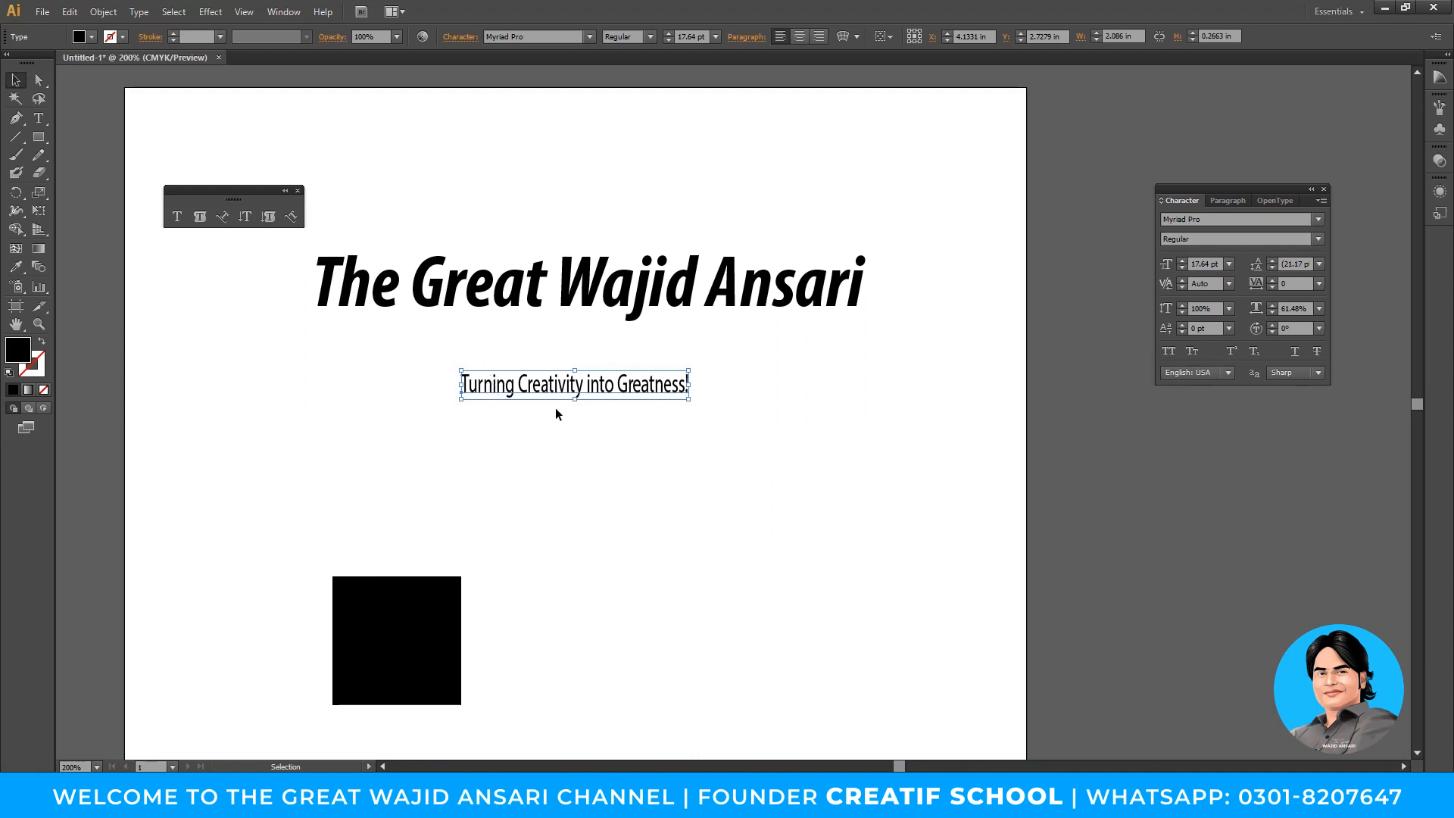
pyautogui.moveTo(636, 382); pyautogui.dragTo(677, 395)
pyautogui.click(1319, 309)
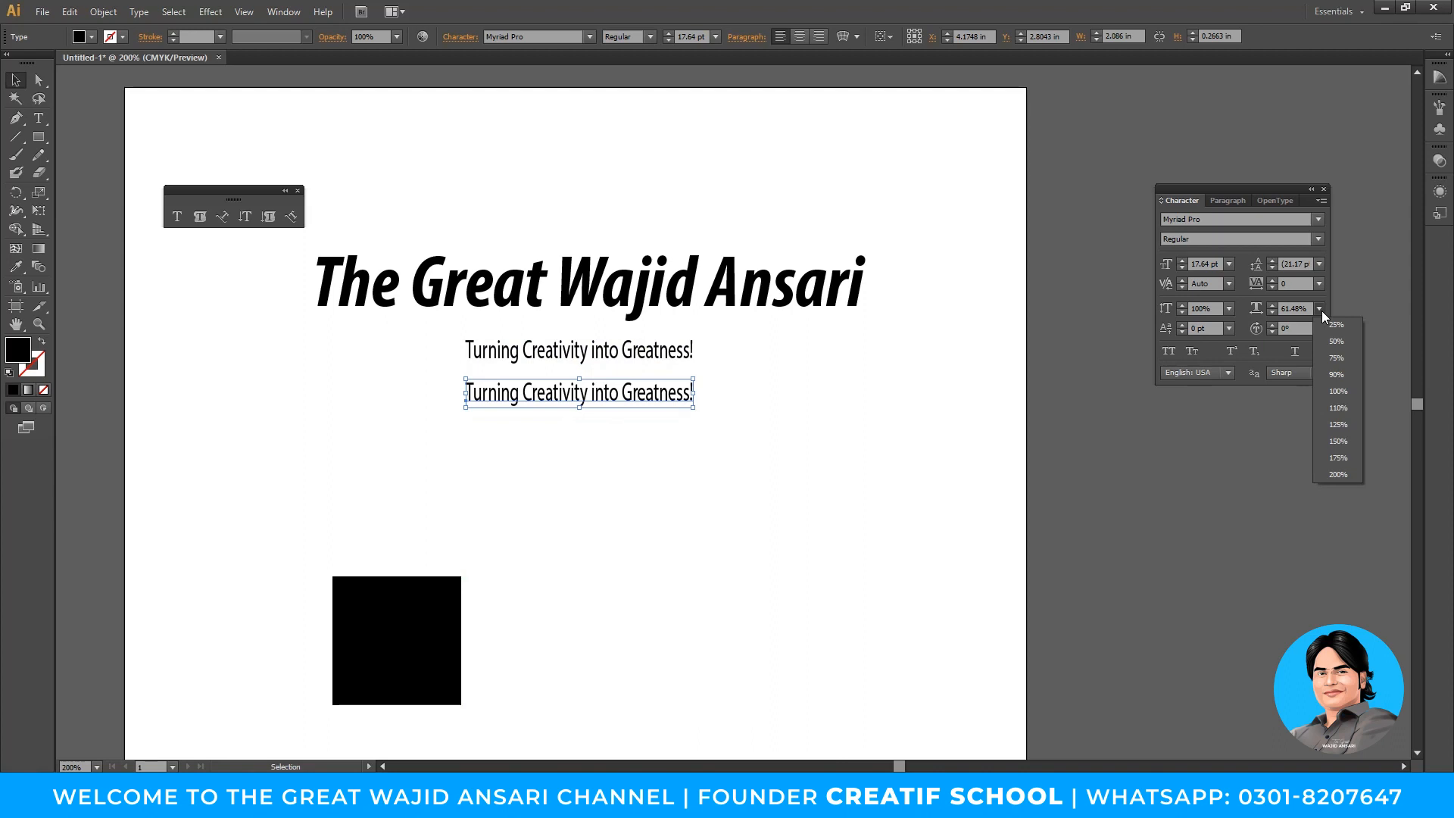
pyautogui.click(1325, 391)
pyautogui.click(735, 423)
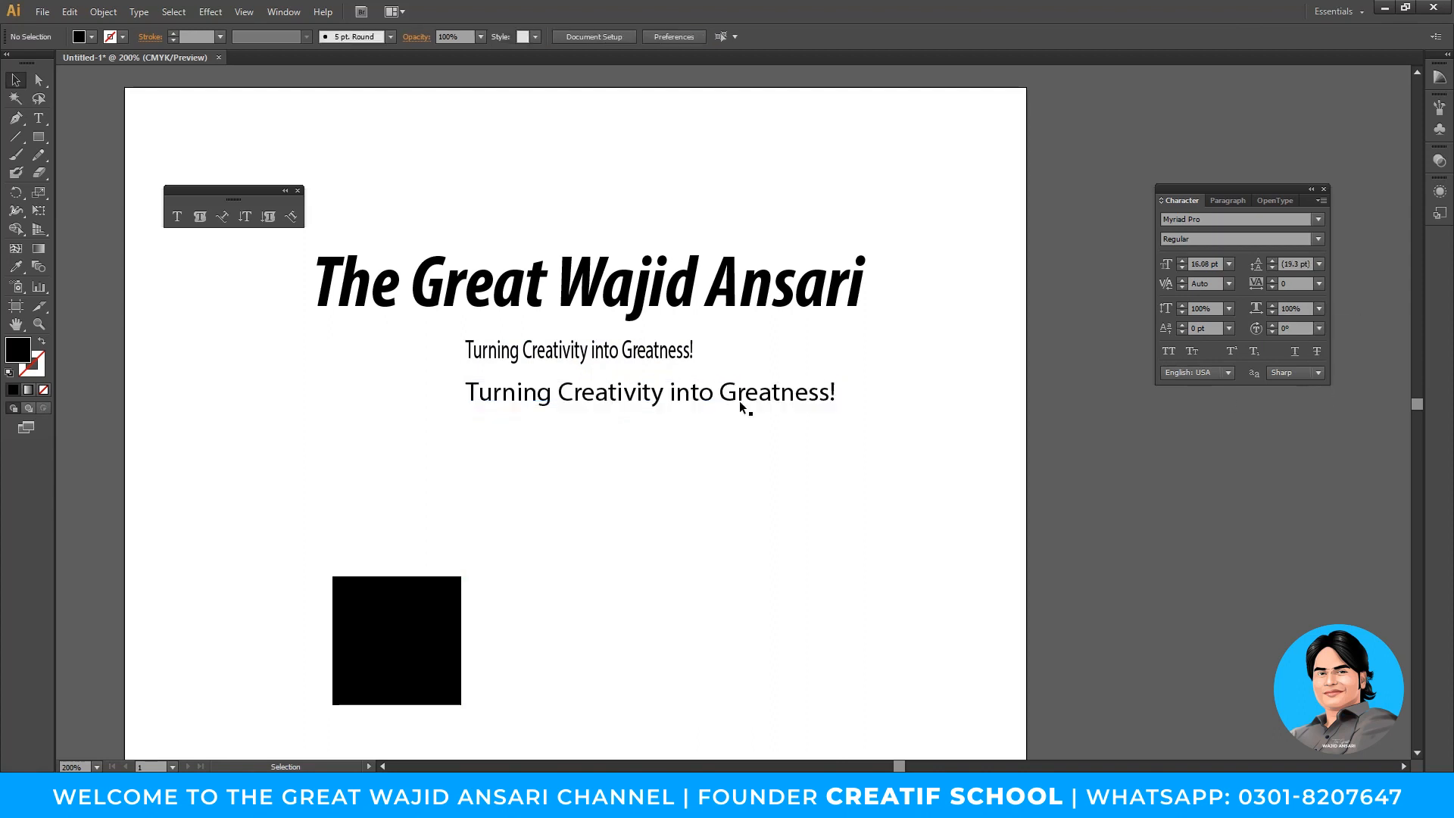
# Centre both taglines beneath the title, with the full-width version below the narrow one
pyautogui.moveTo(742, 399); pyautogui.dragTo(673, 416)
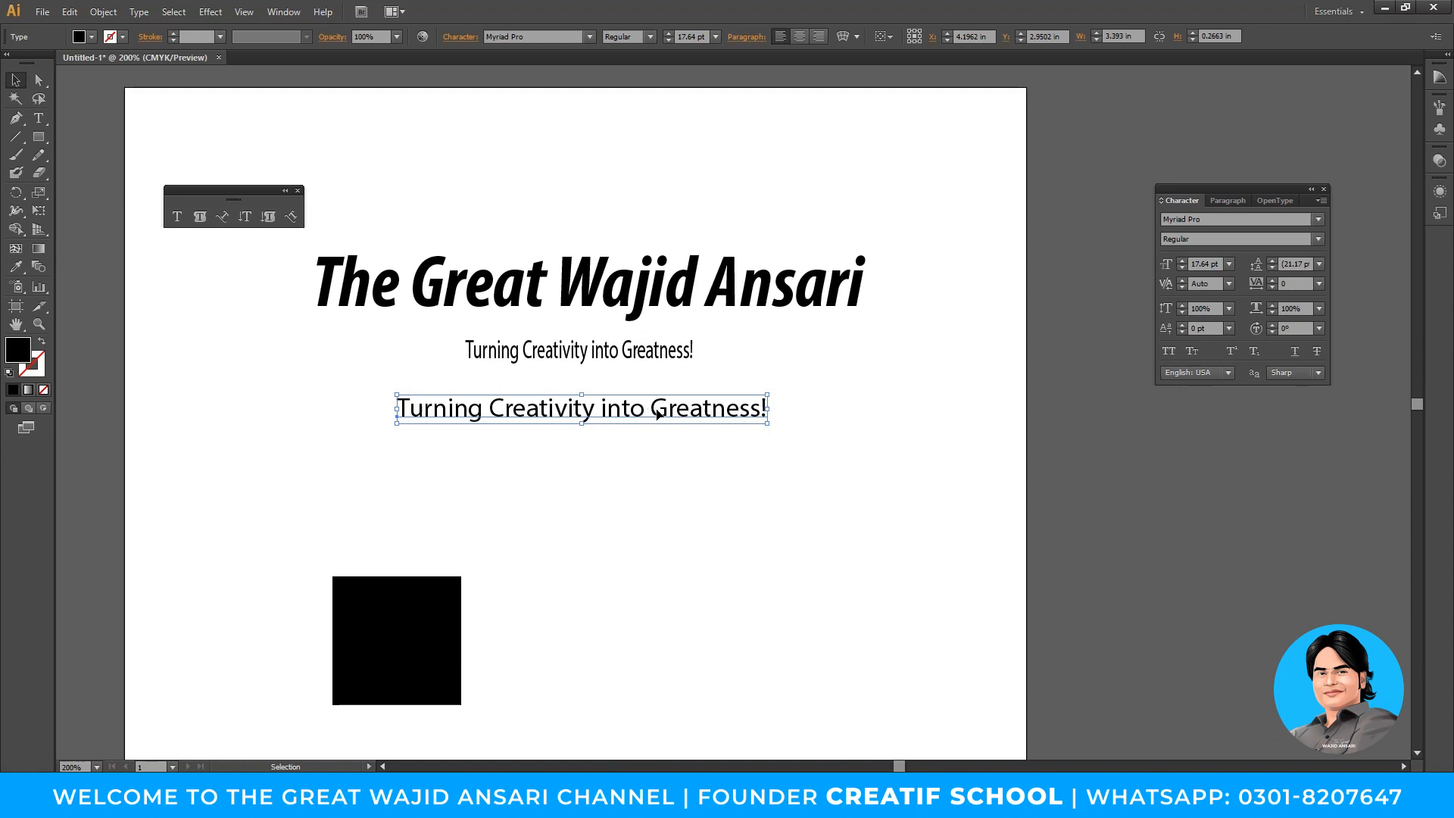
pyautogui.moveTo(651, 359); pyautogui.dragTo(651, 373)
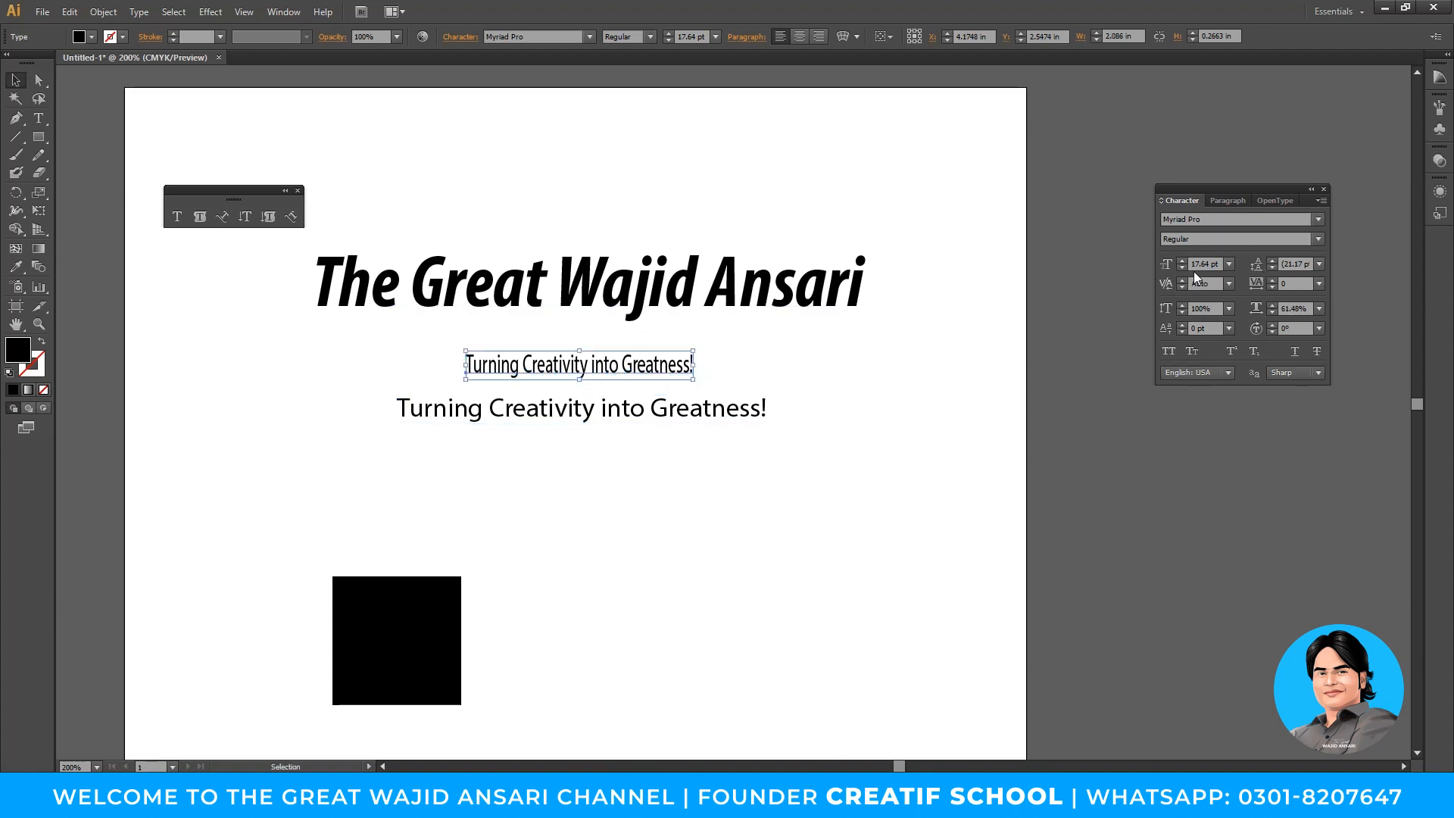
pyautogui.click(761, 409)
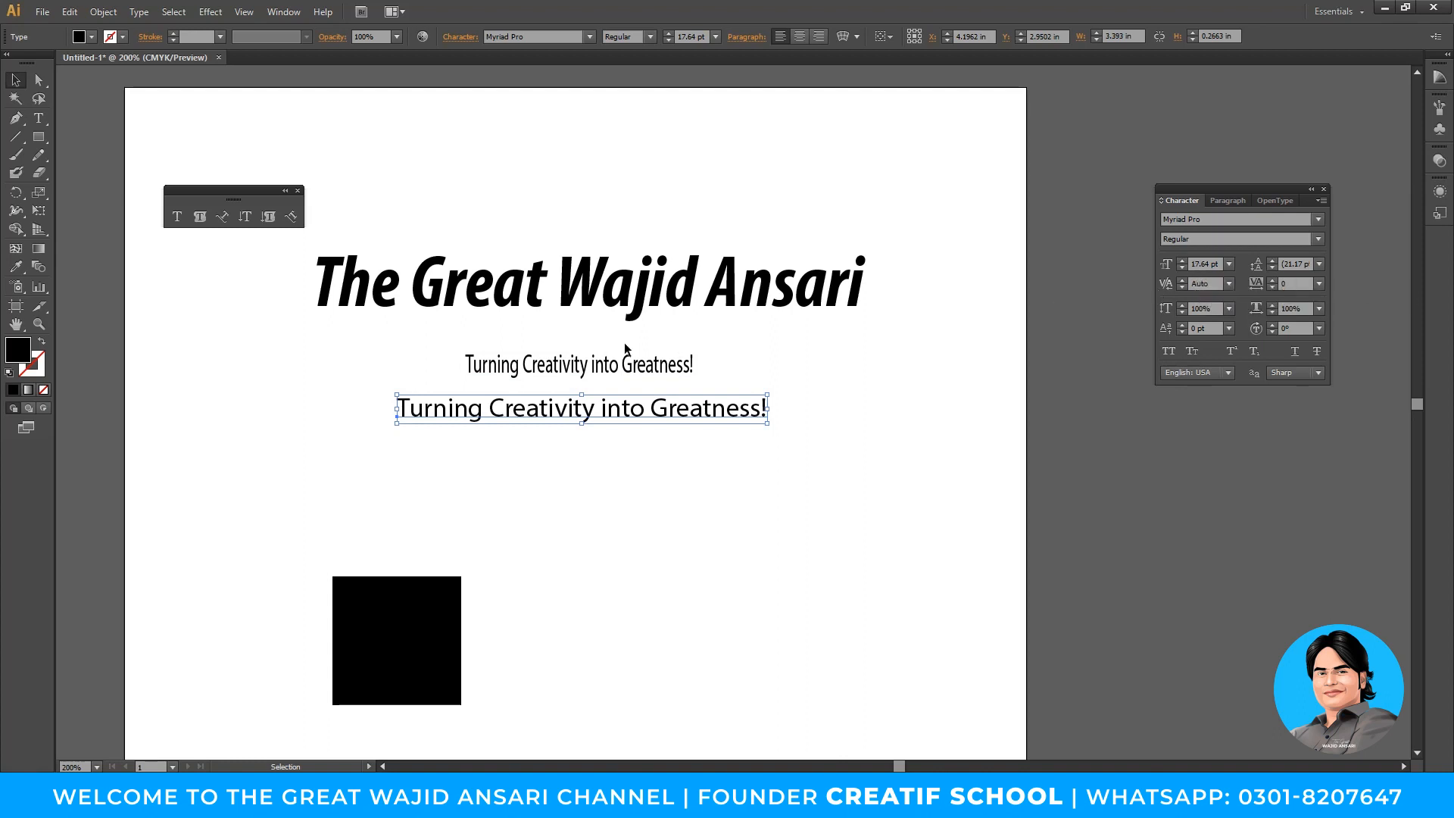
pyautogui.moveTo(651, 376); pyautogui.dragTo(657, 378)
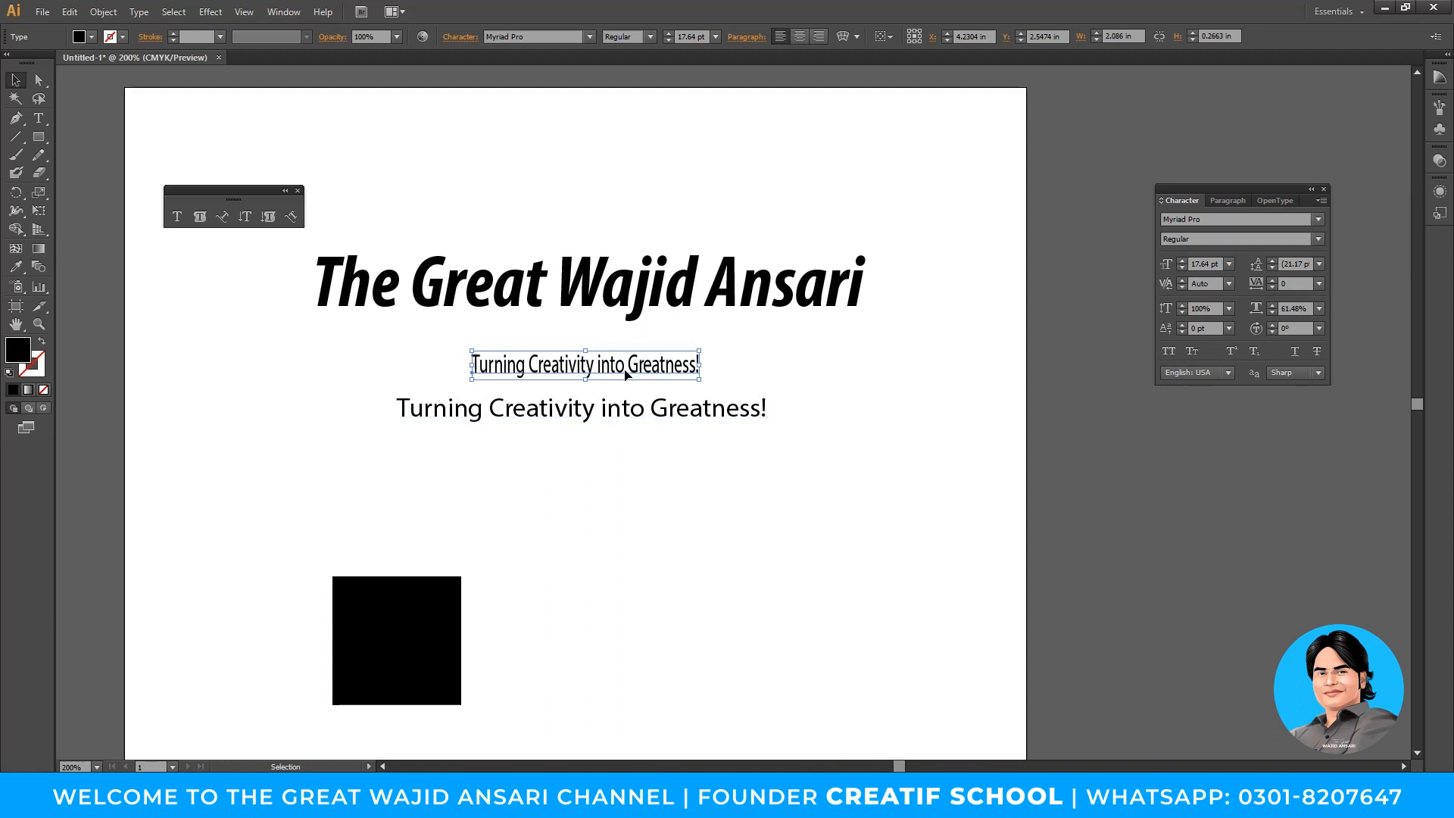
# Try narrowing the lower tagline by its bounding box, then undo the resize
pyautogui.click(736, 419)
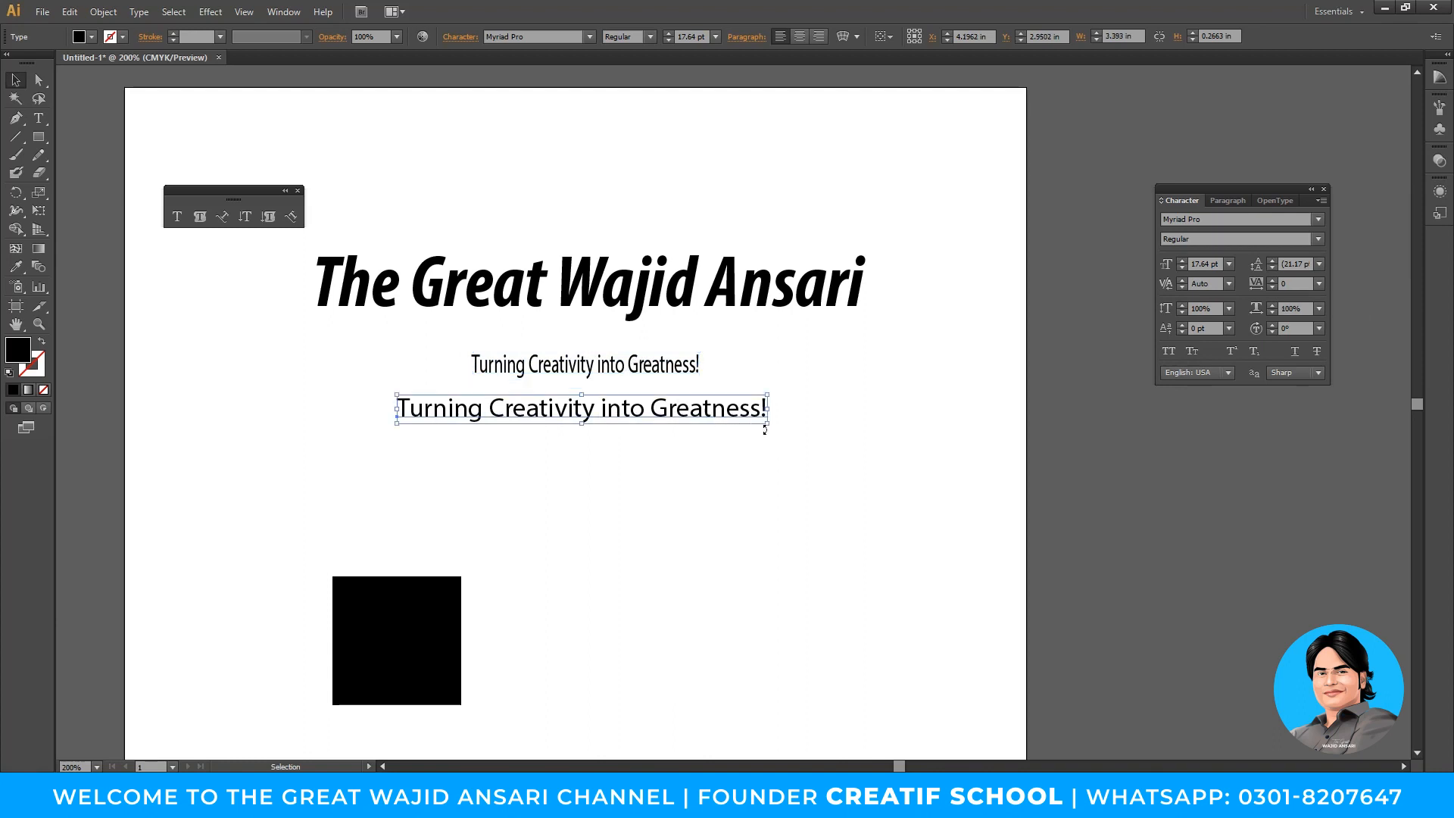
pyautogui.moveTo(764, 426); pyautogui.dragTo(612, 414)
pyautogui.click(617, 474)
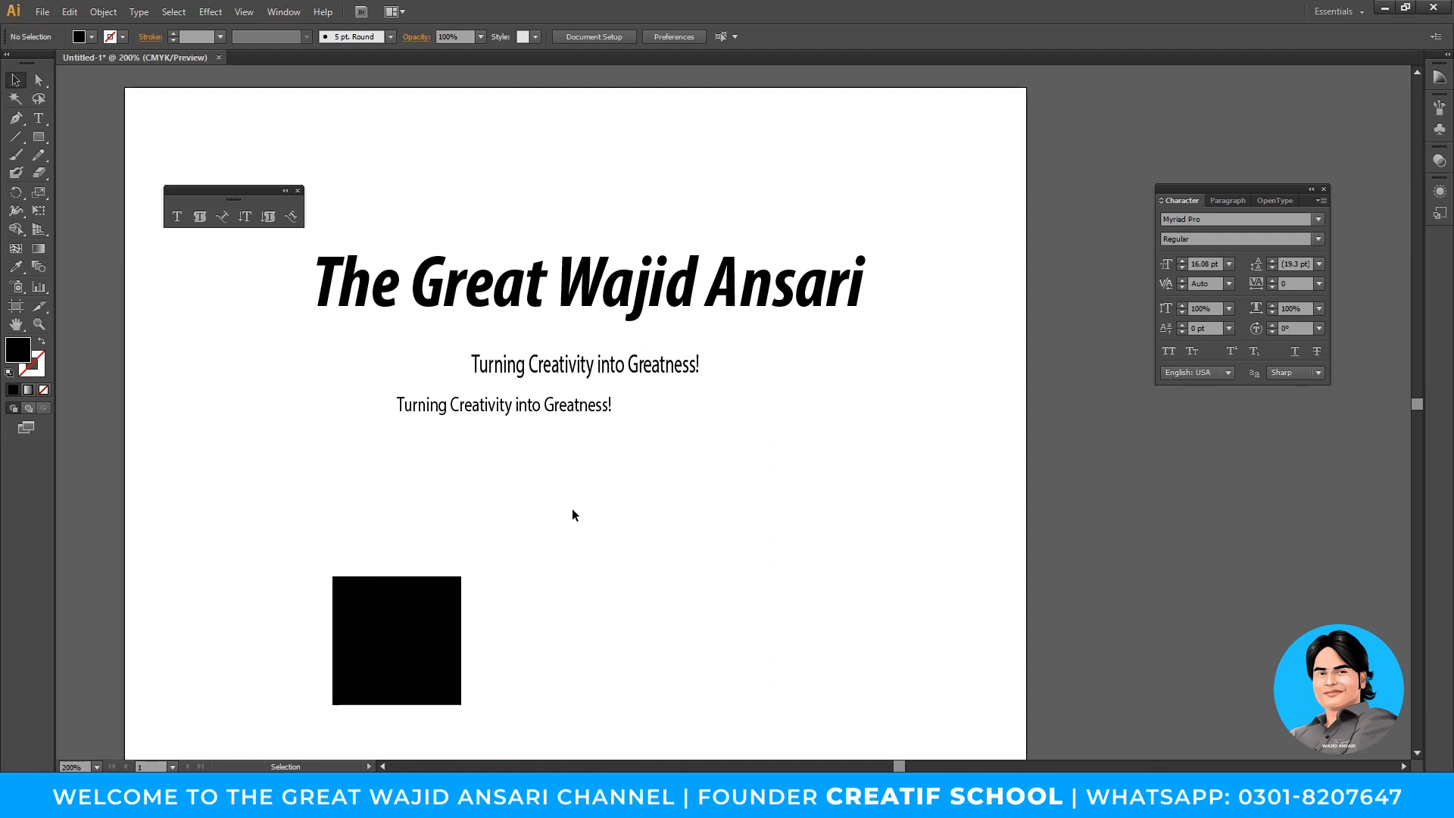
pyautogui.hotkey('ctrl', 'z')
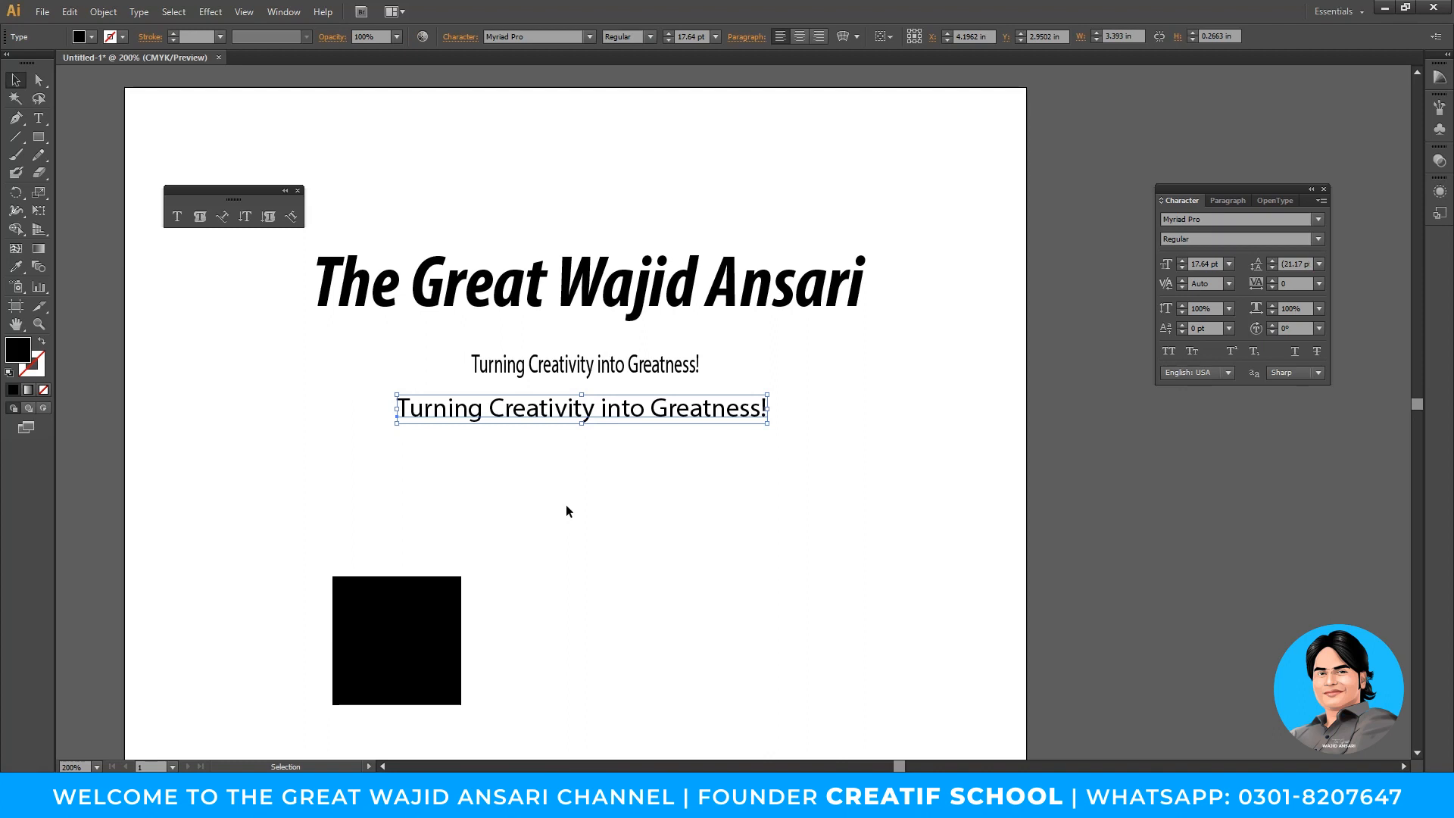
# Squash the lower tagline by its bounding box to about 12.7 pt with about 137% horizontal scale
pyautogui.click(643, 366)
pyautogui.click(727, 412)
pyautogui.moveTo(766, 425); pyautogui.dragTo(760, 416)
pyautogui.click(693, 501)
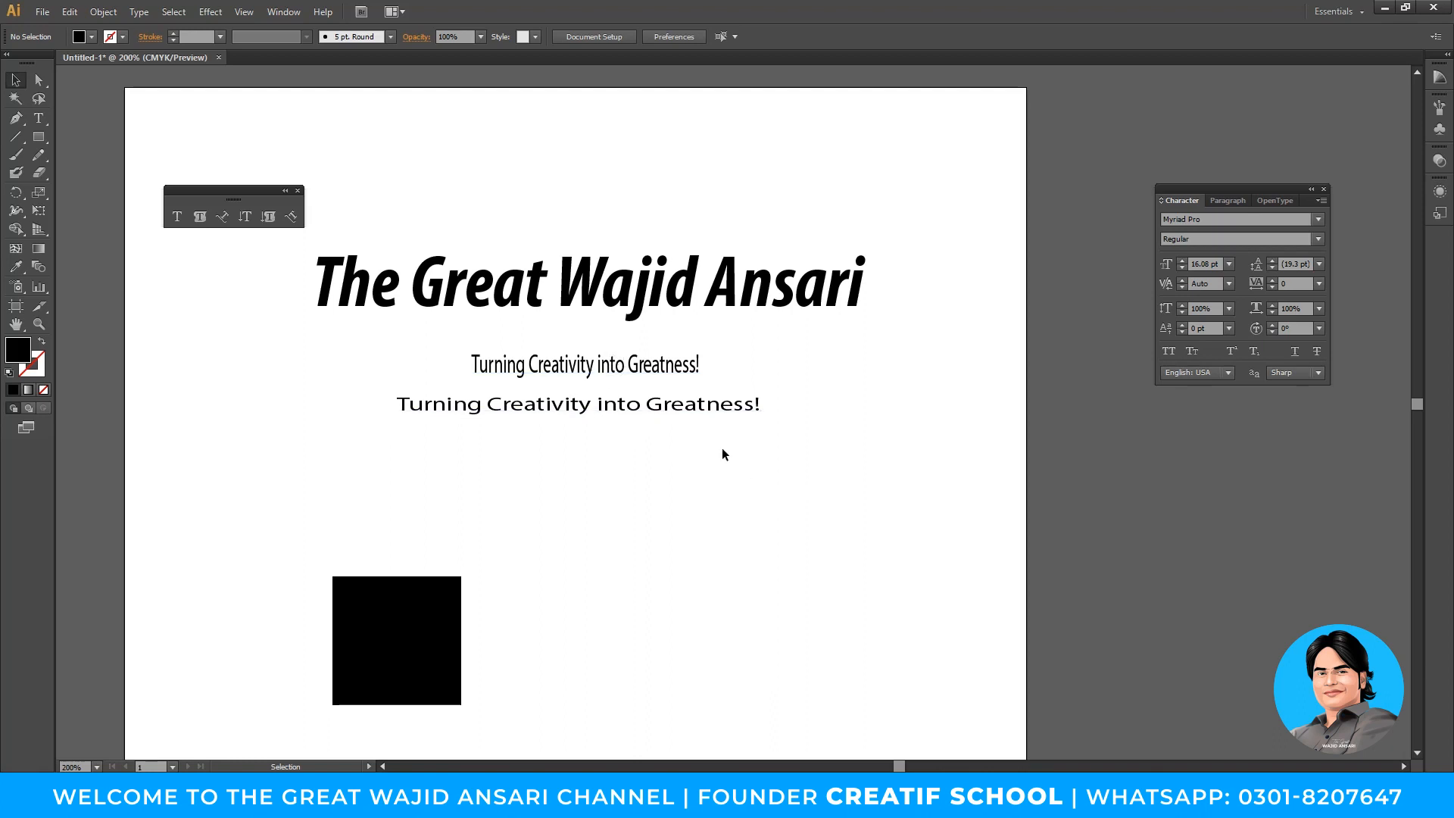
pyautogui.click(697, 410)
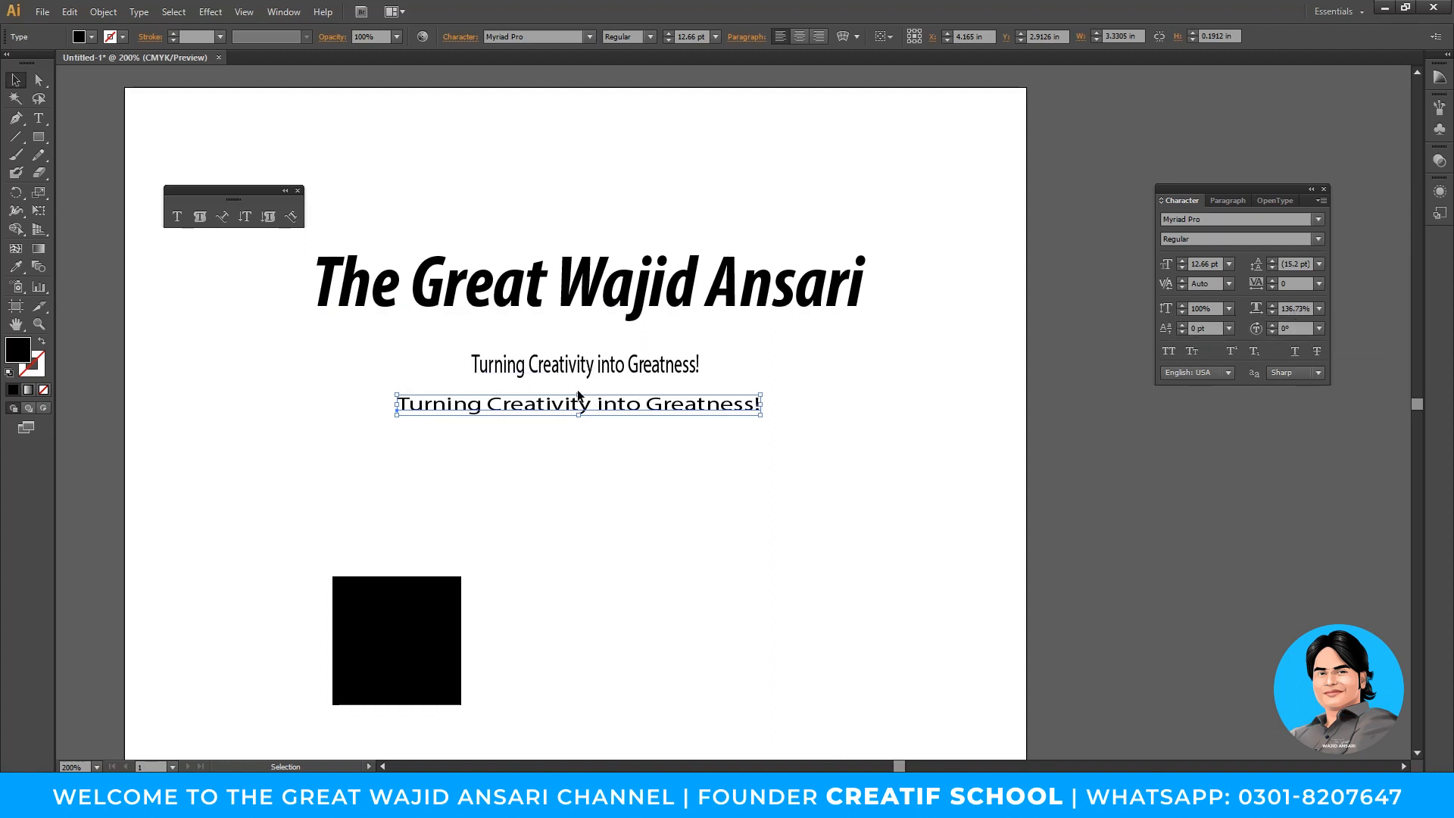
# Stretch the lower tagline to about 89.5 pt with about 24% horizontal scale, and move it clear of the upper tagline
pyautogui.moveTo(578, 394); pyautogui.dragTo(580, 339)
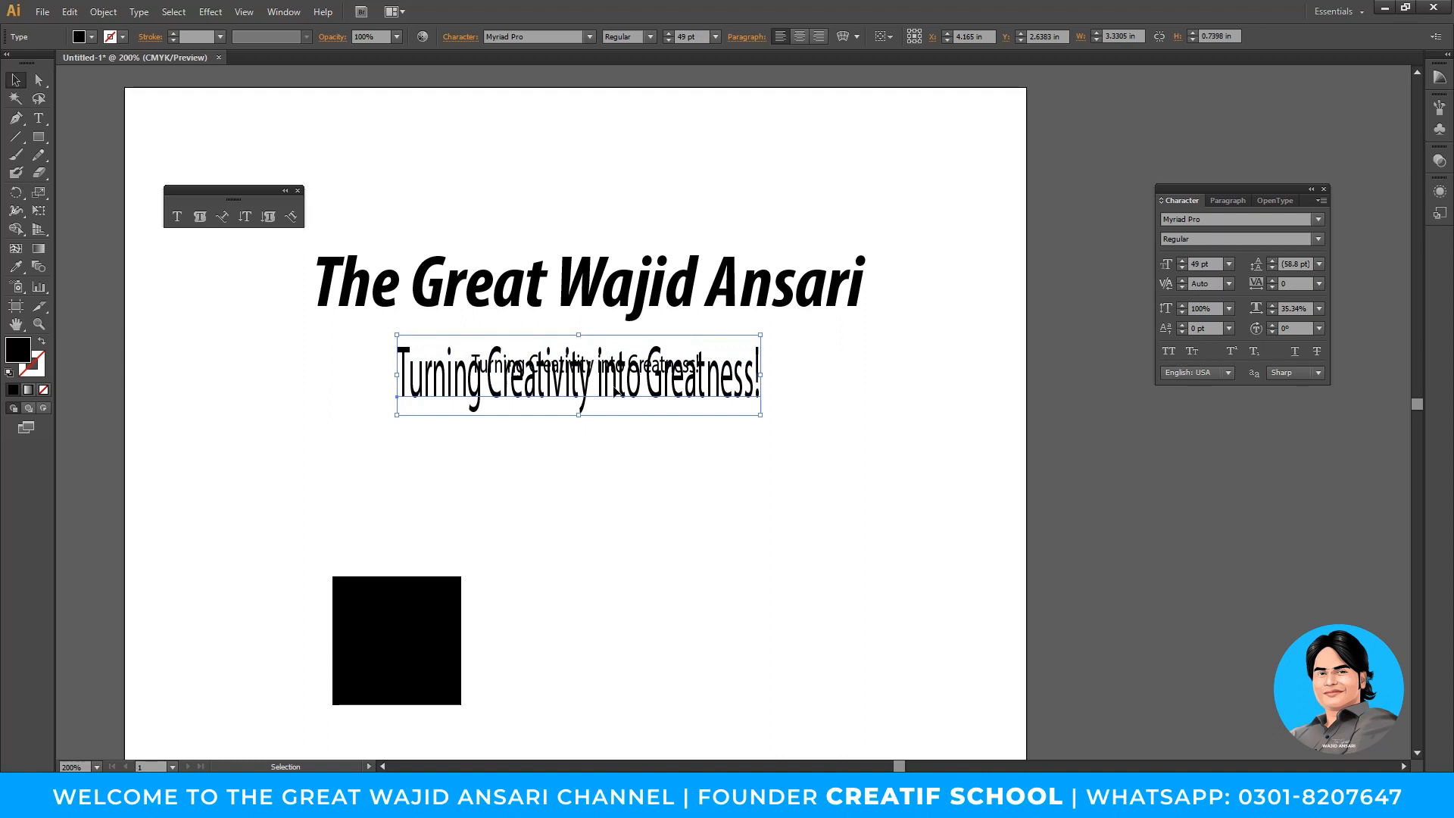
pyautogui.moveTo(674, 411); pyautogui.dragTo(845, 519)
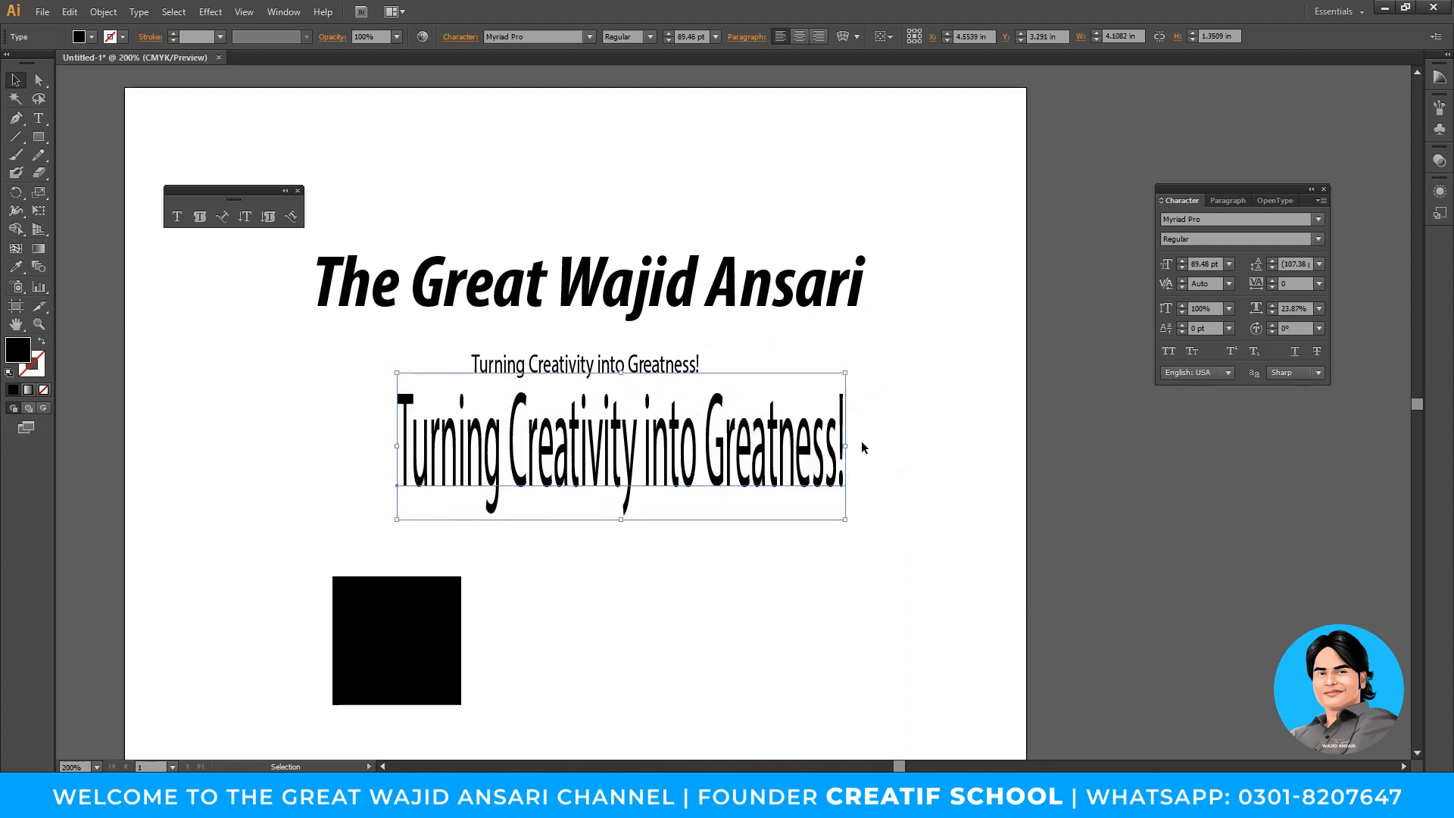
pyautogui.moveTo(762, 457); pyautogui.dragTo(761, 476)
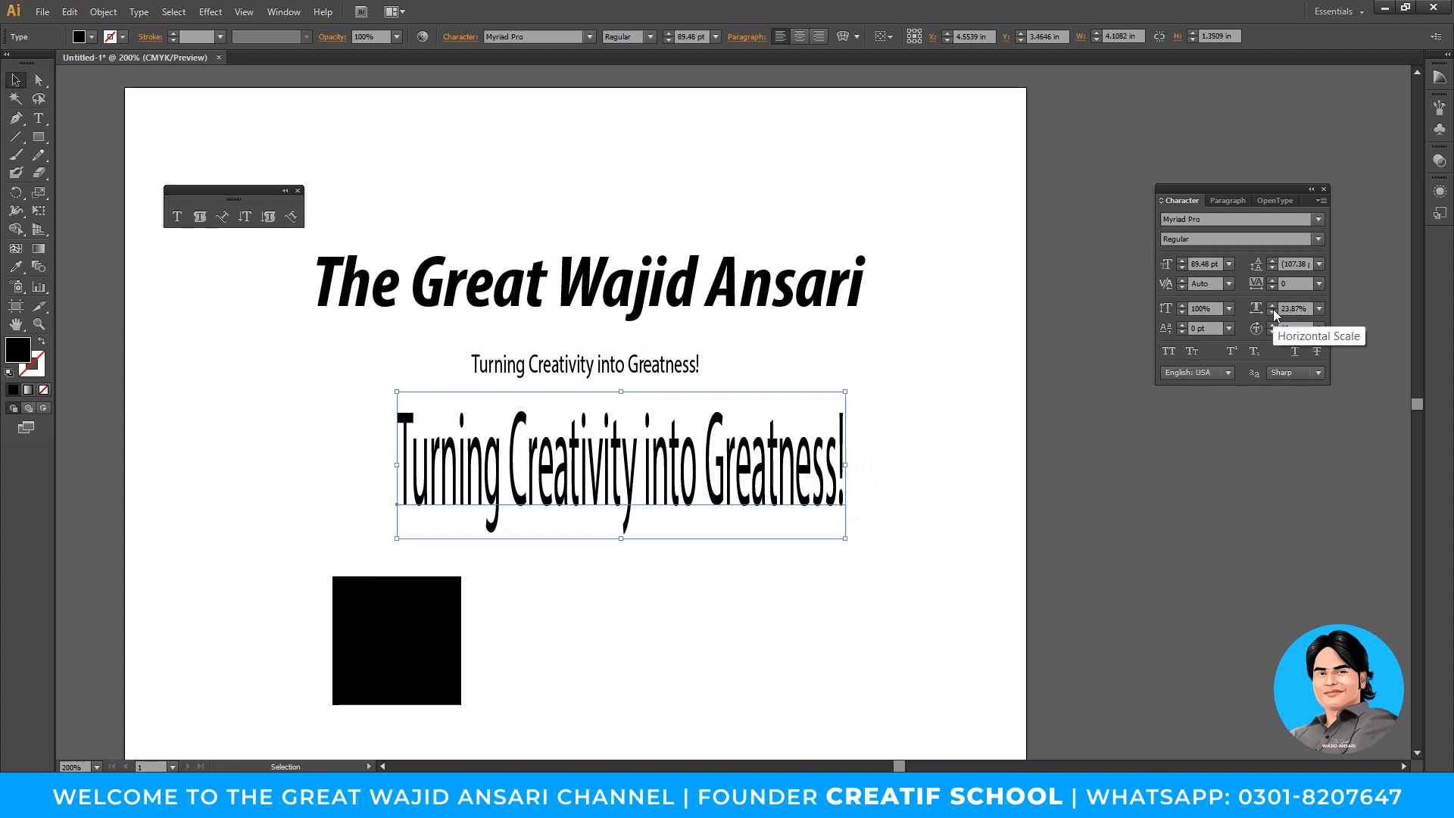
# Set the stretched tagline's horizontal scale to 100% and shift the text toward the artboard's left edge
pyautogui.click(1320, 308)
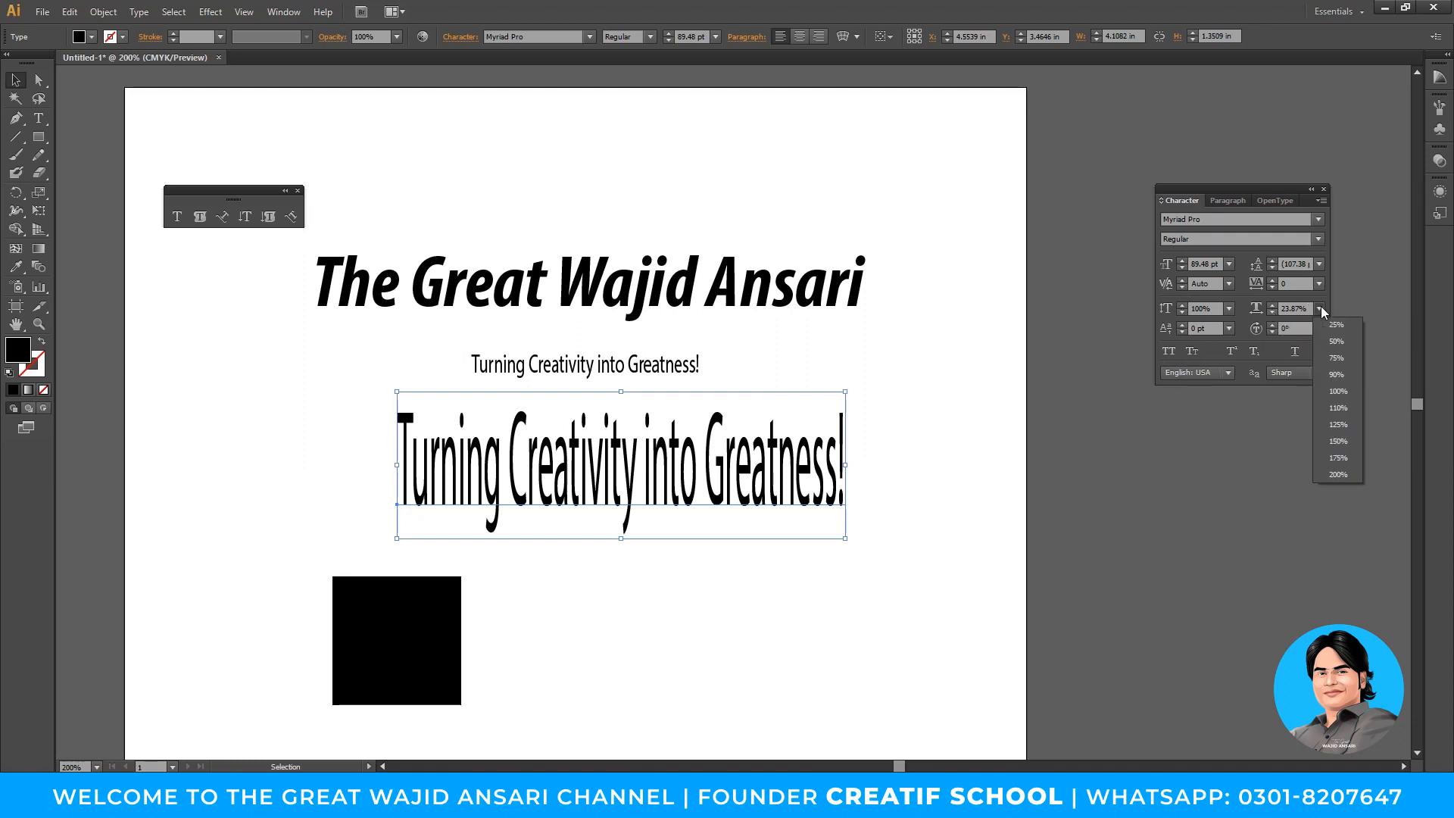
pyautogui.click(1330, 393)
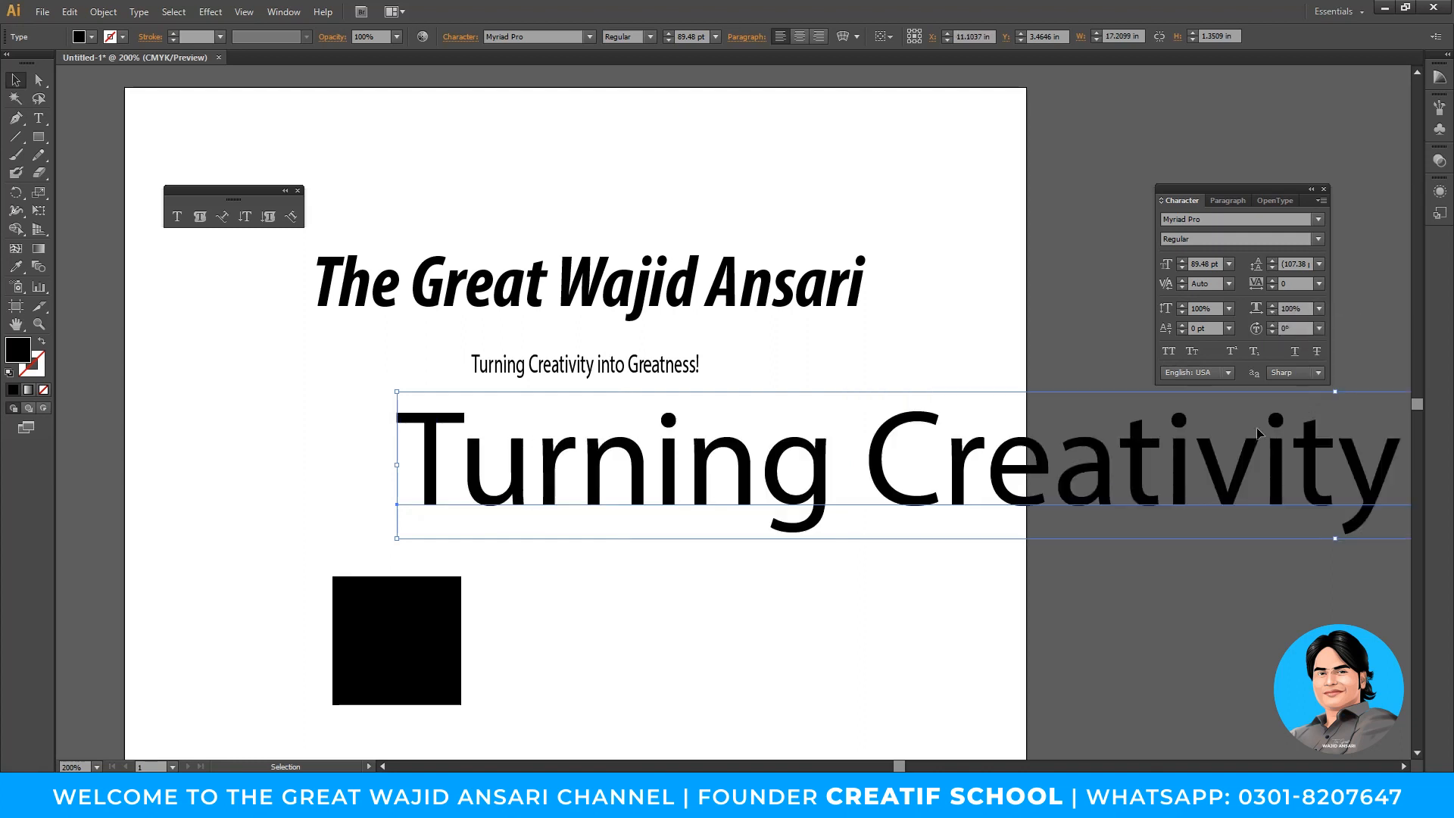
pyautogui.moveTo(1095, 496); pyautogui.dragTo(798, 499)
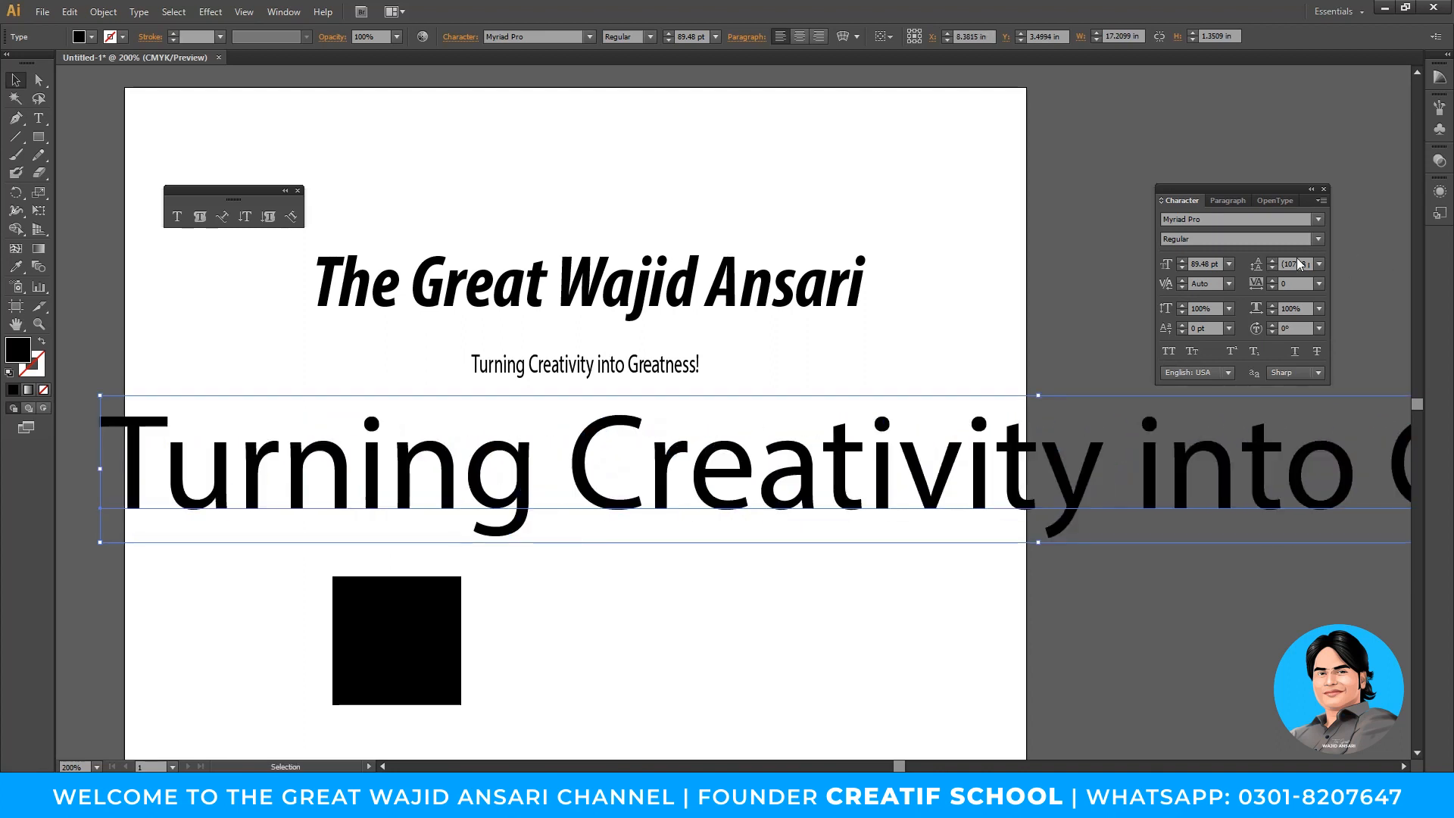
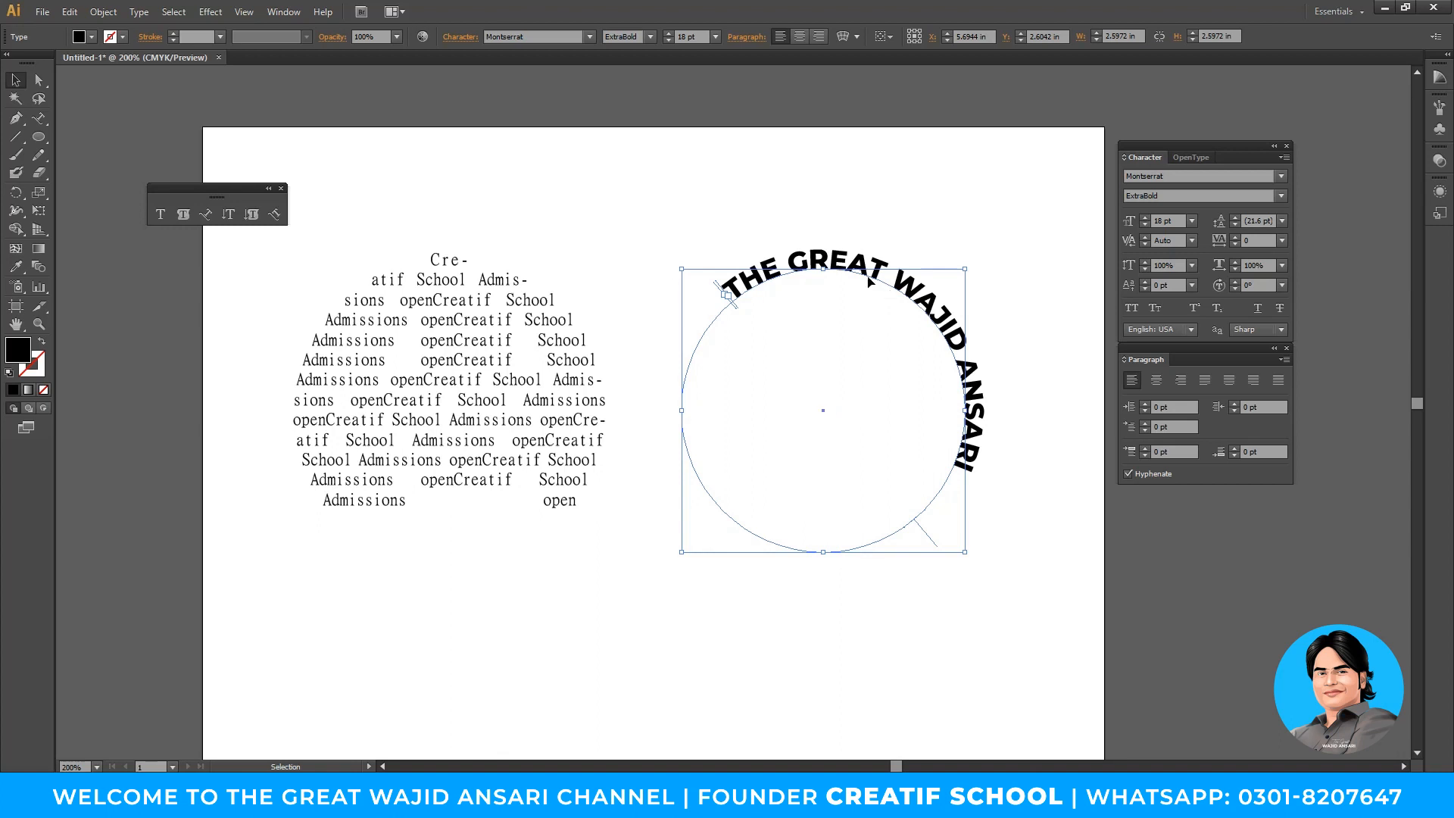
# Try a character rotation of -45° on the circular path text, then undo it
pyautogui.click(1281, 284)
pyautogui.click(1290, 439)
pyautogui.click(1280, 285)
pyautogui.click(1298, 401)
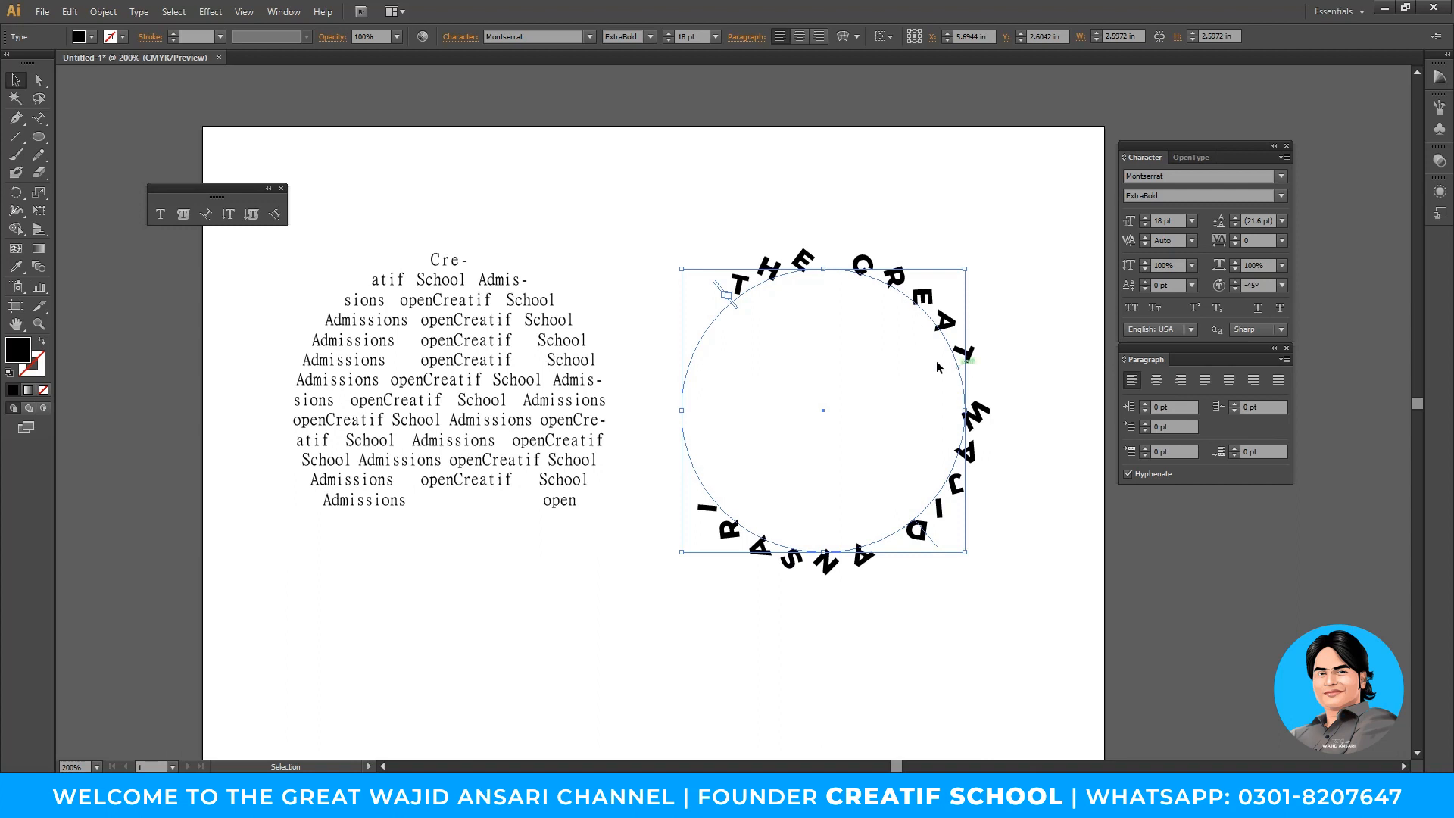
pyautogui.hotkey('ctrl', 'z')
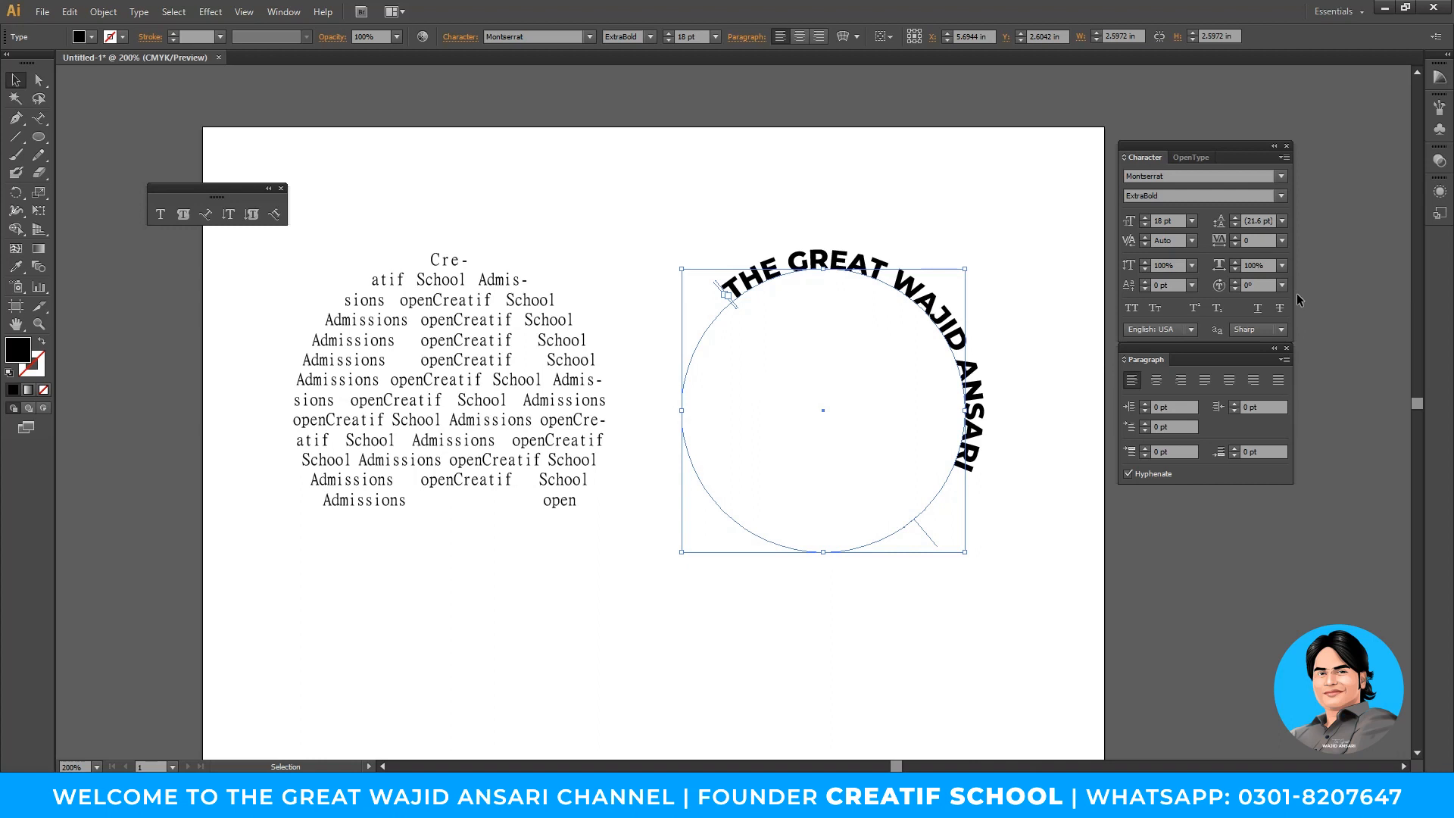
# Add a line of point text with the presenter's name below the circular text and correct the misspelt surname
pyautogui.press('t')
pyautogui.click(655, 645)
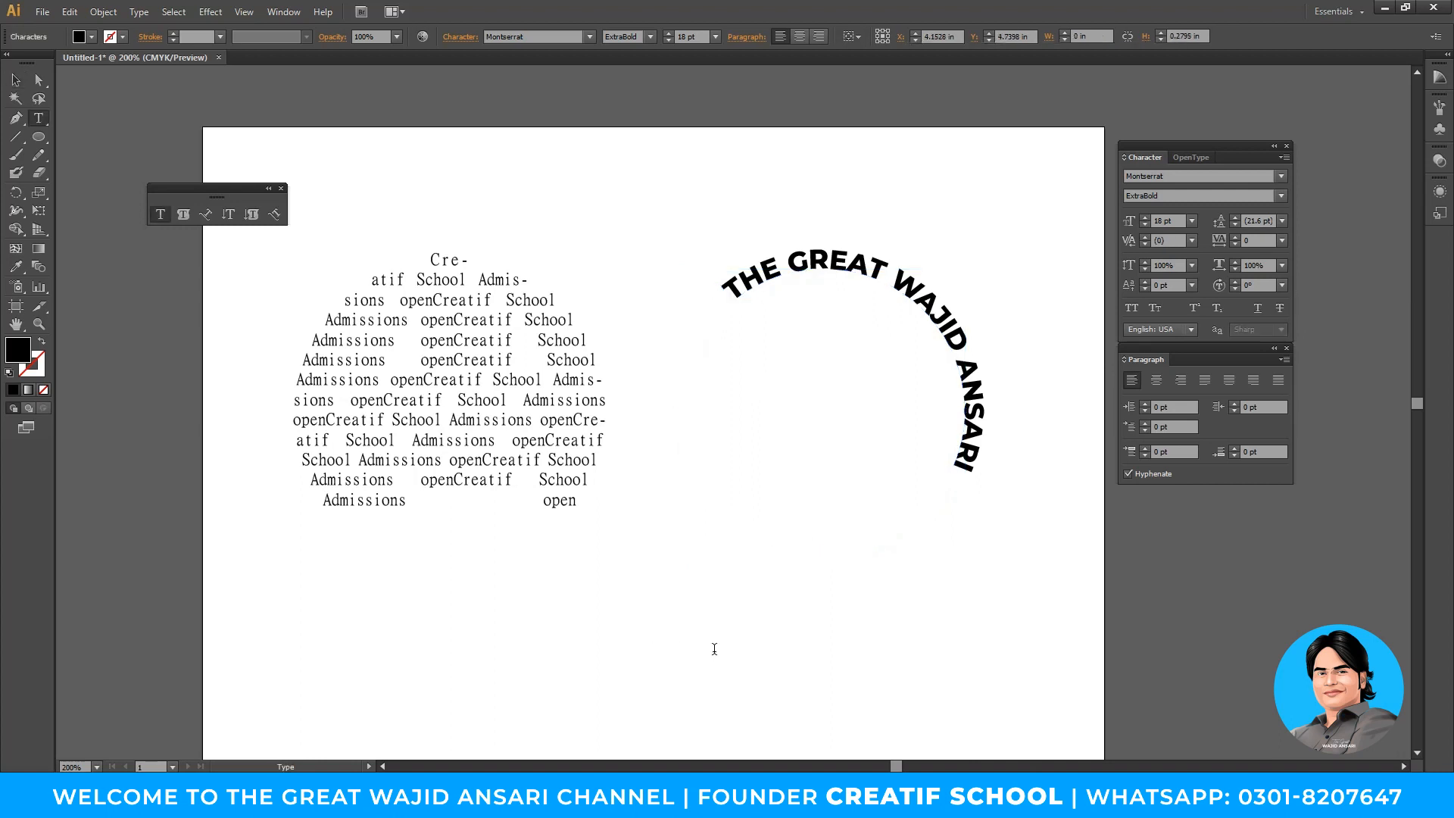
pyautogui.write('Wajid Ansasri')
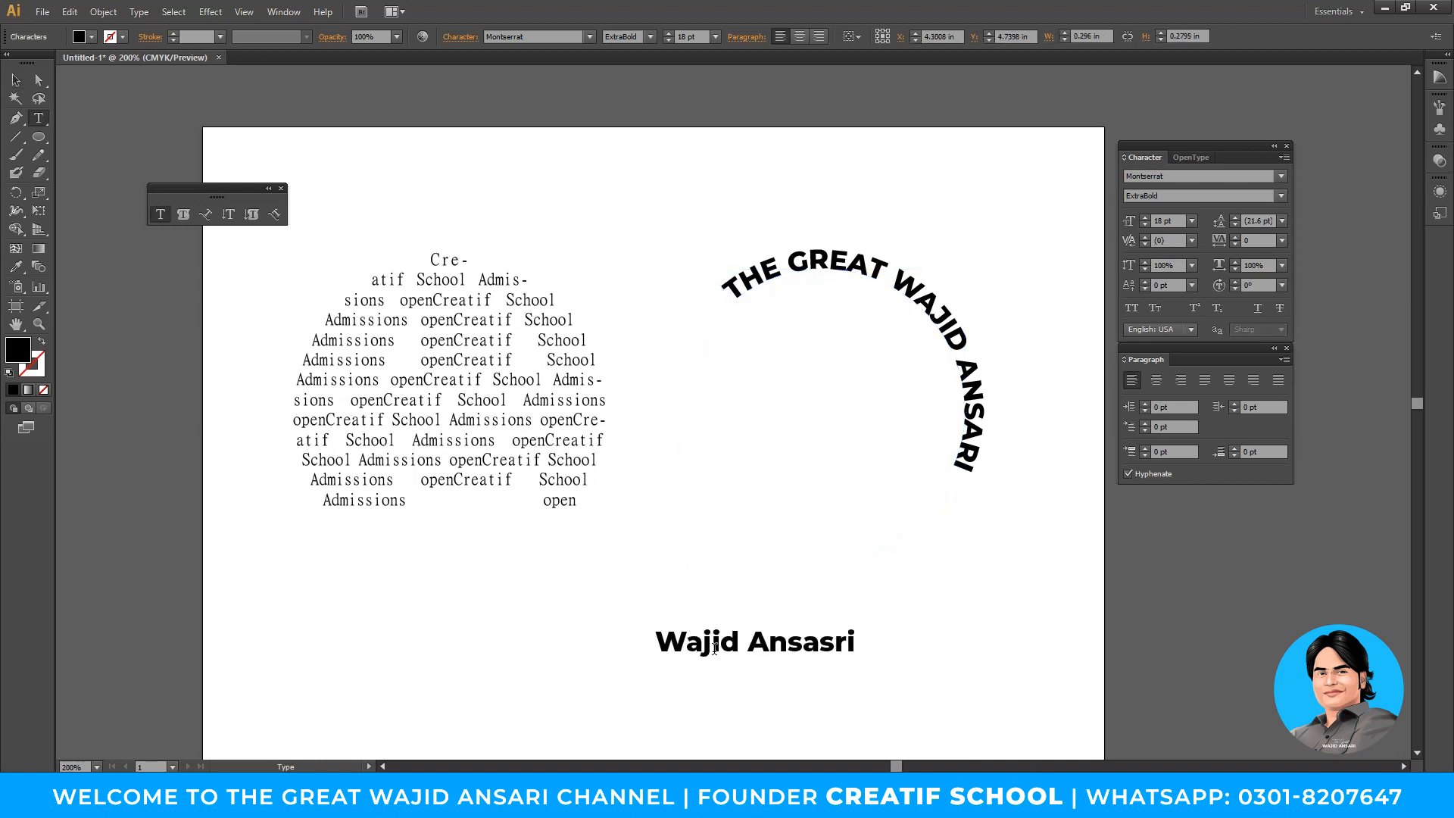
pyautogui.press('Escape')
pyautogui.doubleClick(814, 644)
pyautogui.doubleClick(814, 645)
pyautogui.write('Ansari')
pyautogui.press('Escape')
# Set the name text's character rotation to 60° and move the line to the middle, below the two circular texts
pyautogui.click(1282, 286)
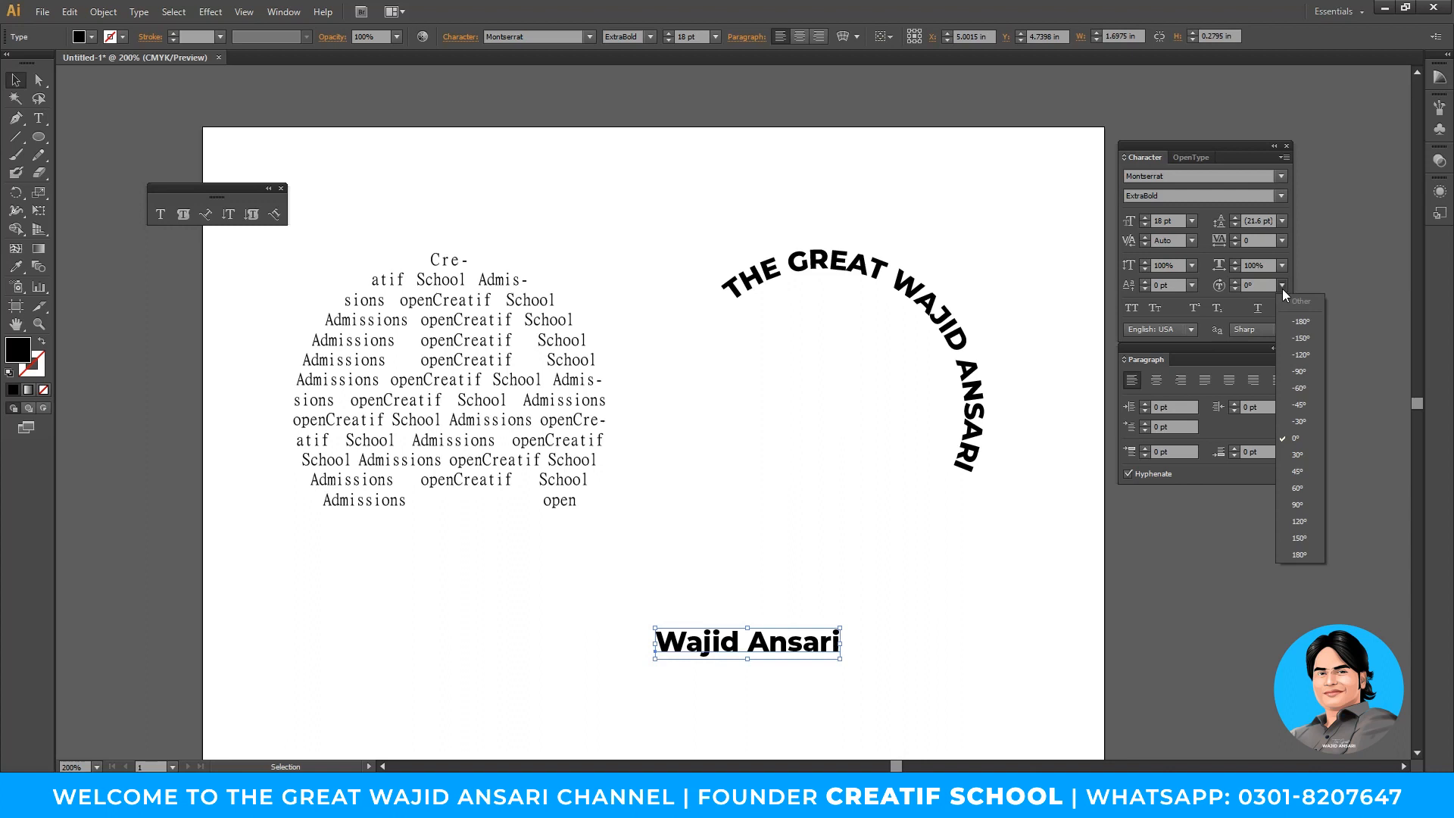
pyautogui.click(1305, 483)
pyautogui.moveTo(955, 666); pyautogui.dragTo(772, 674)
# Change the name text's character rotation to -120°
pyautogui.click(1282, 286)
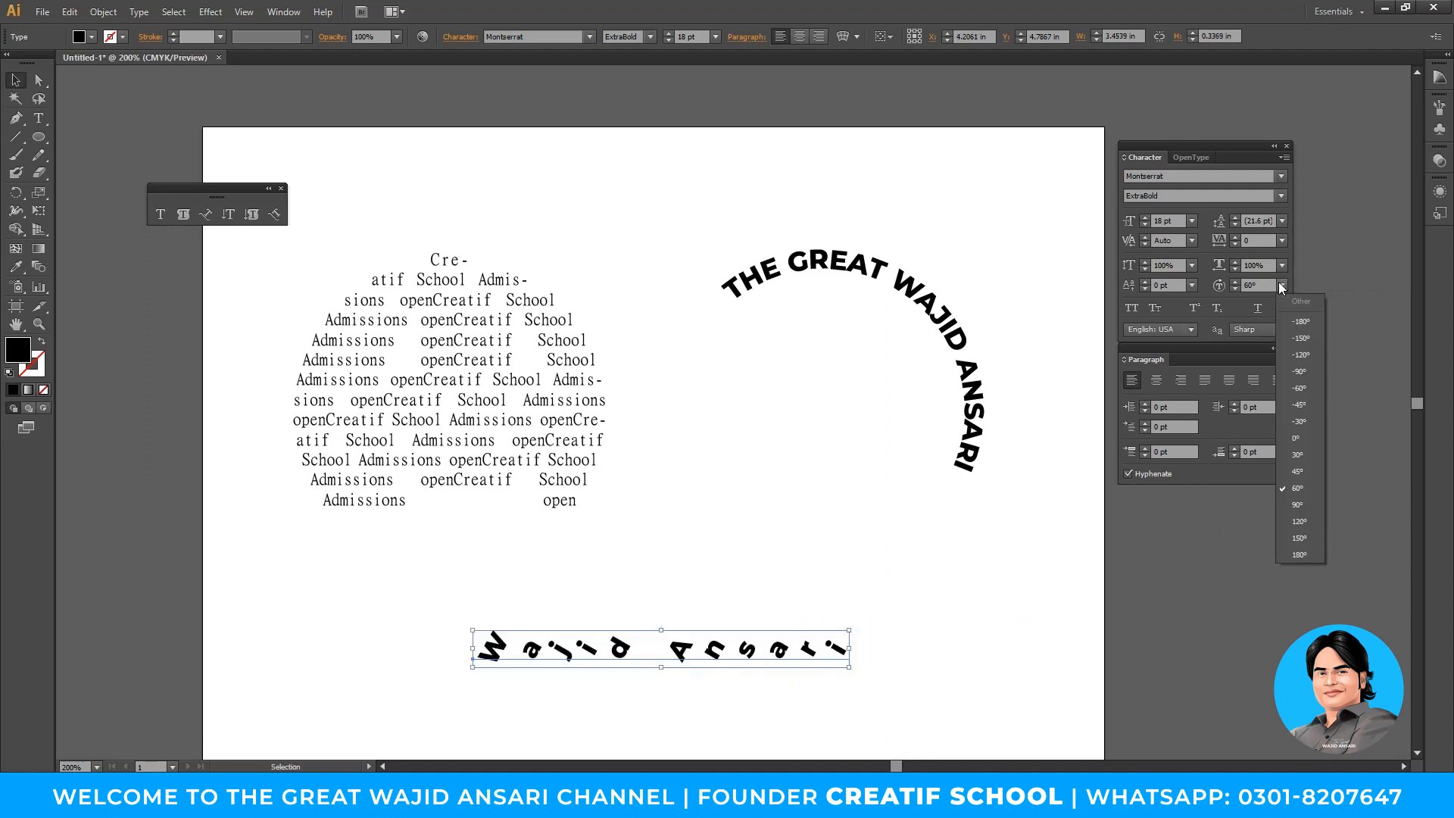
pyautogui.click(1300, 354)
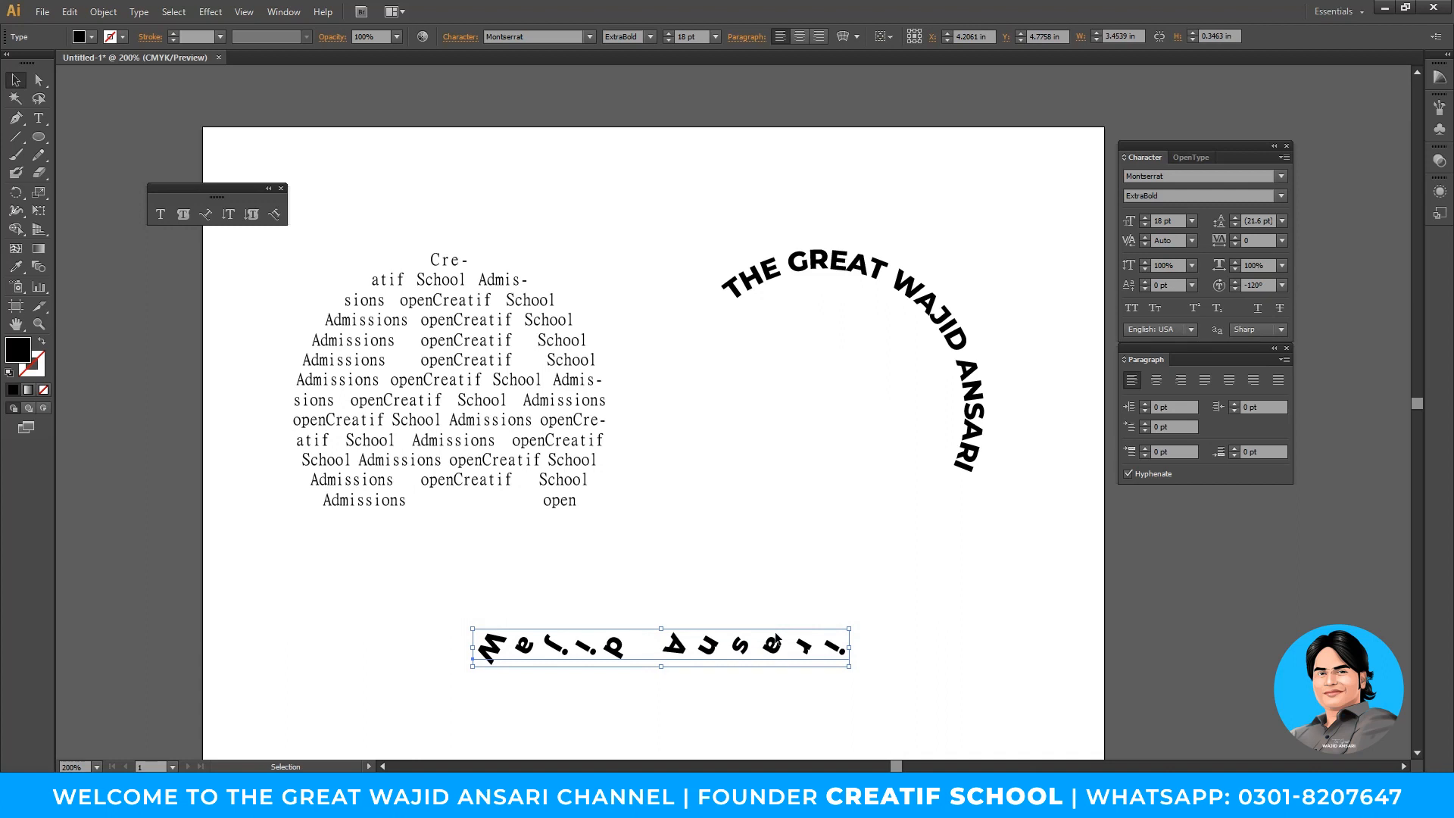
# Delete the rotated name text and slide the path text clockwise along its circle
pyautogui.press('Delete')
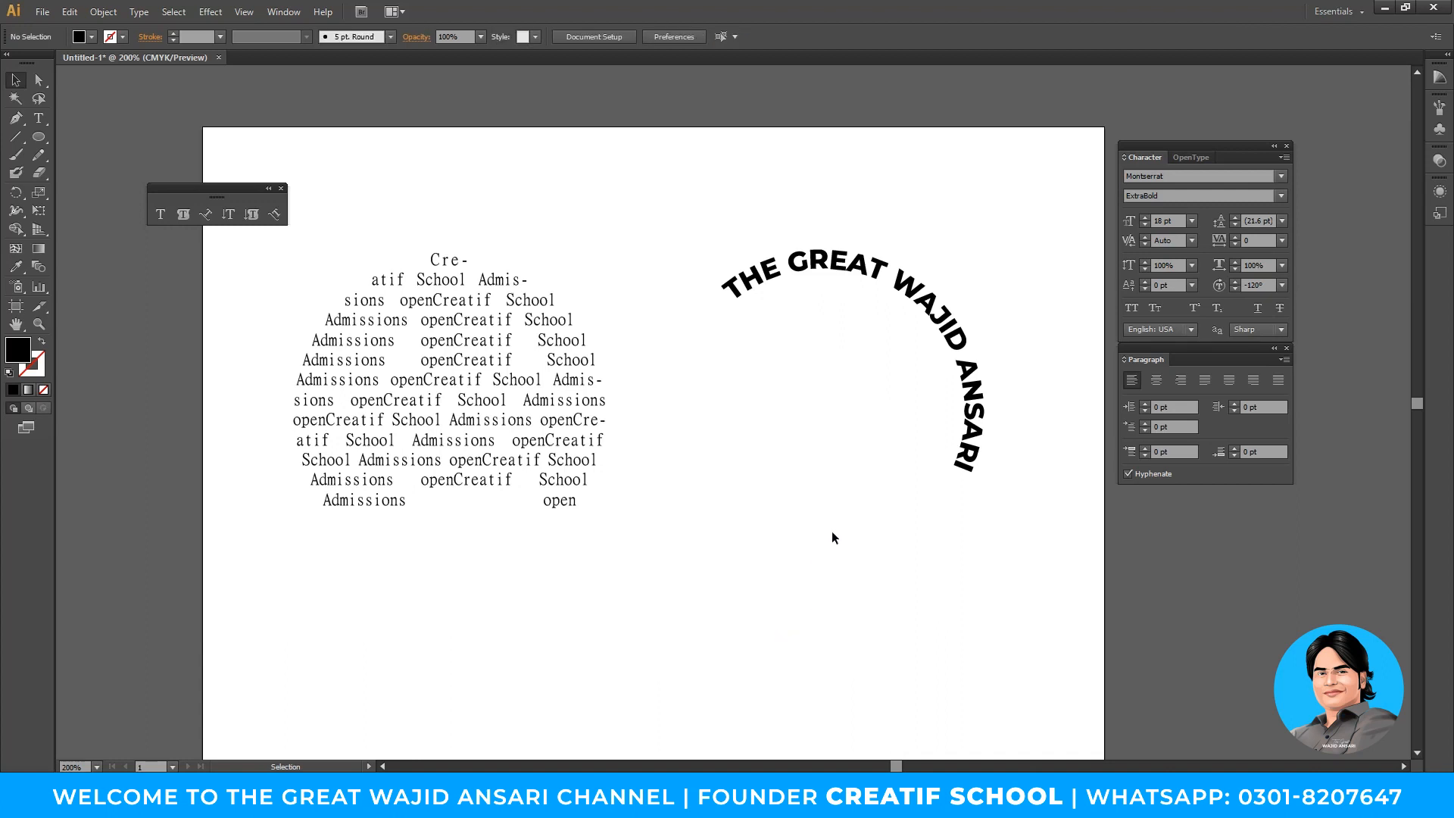
pyautogui.click(927, 262)
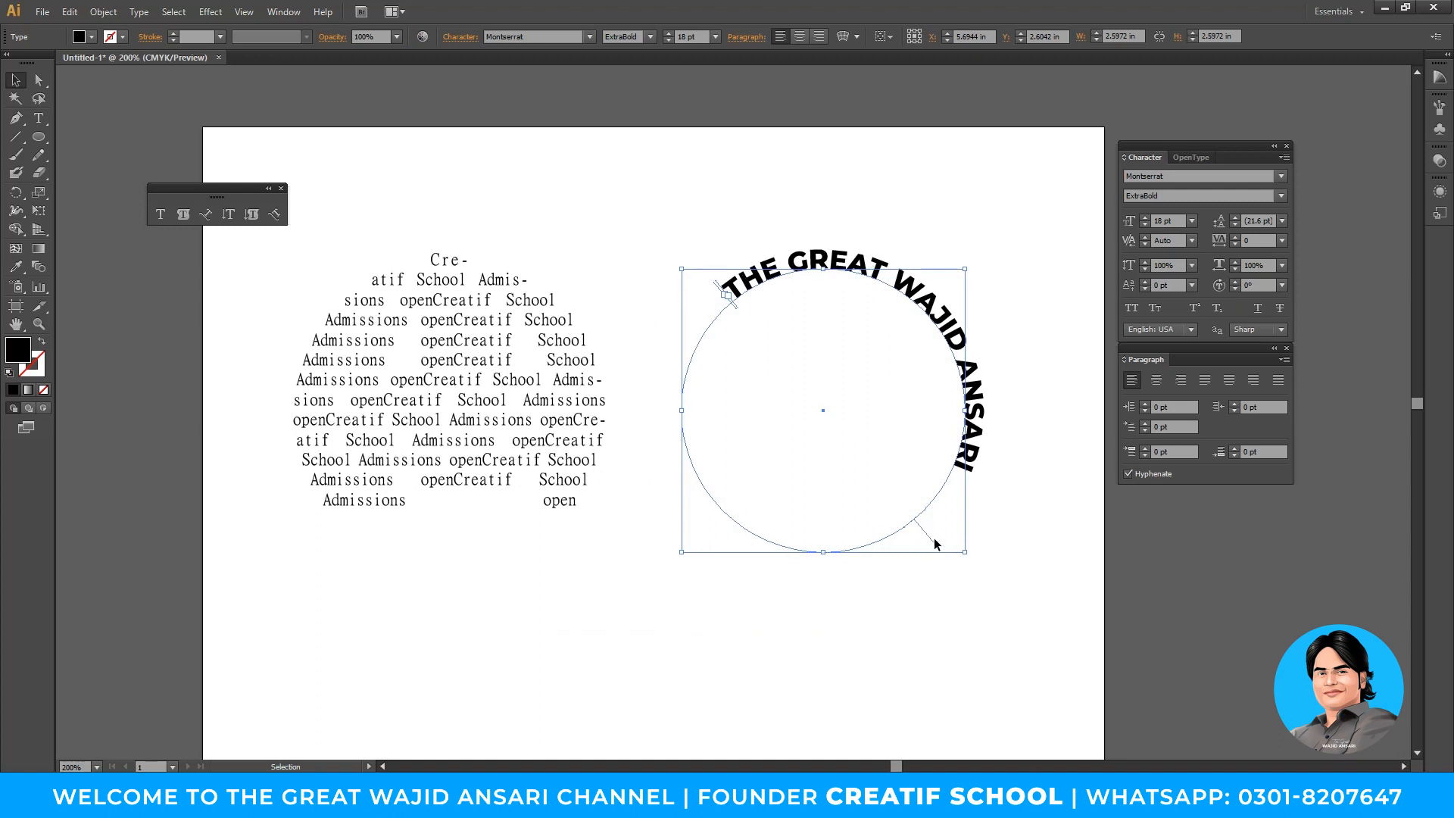
pyautogui.moveTo(932, 541); pyautogui.dragTo(775, 600)
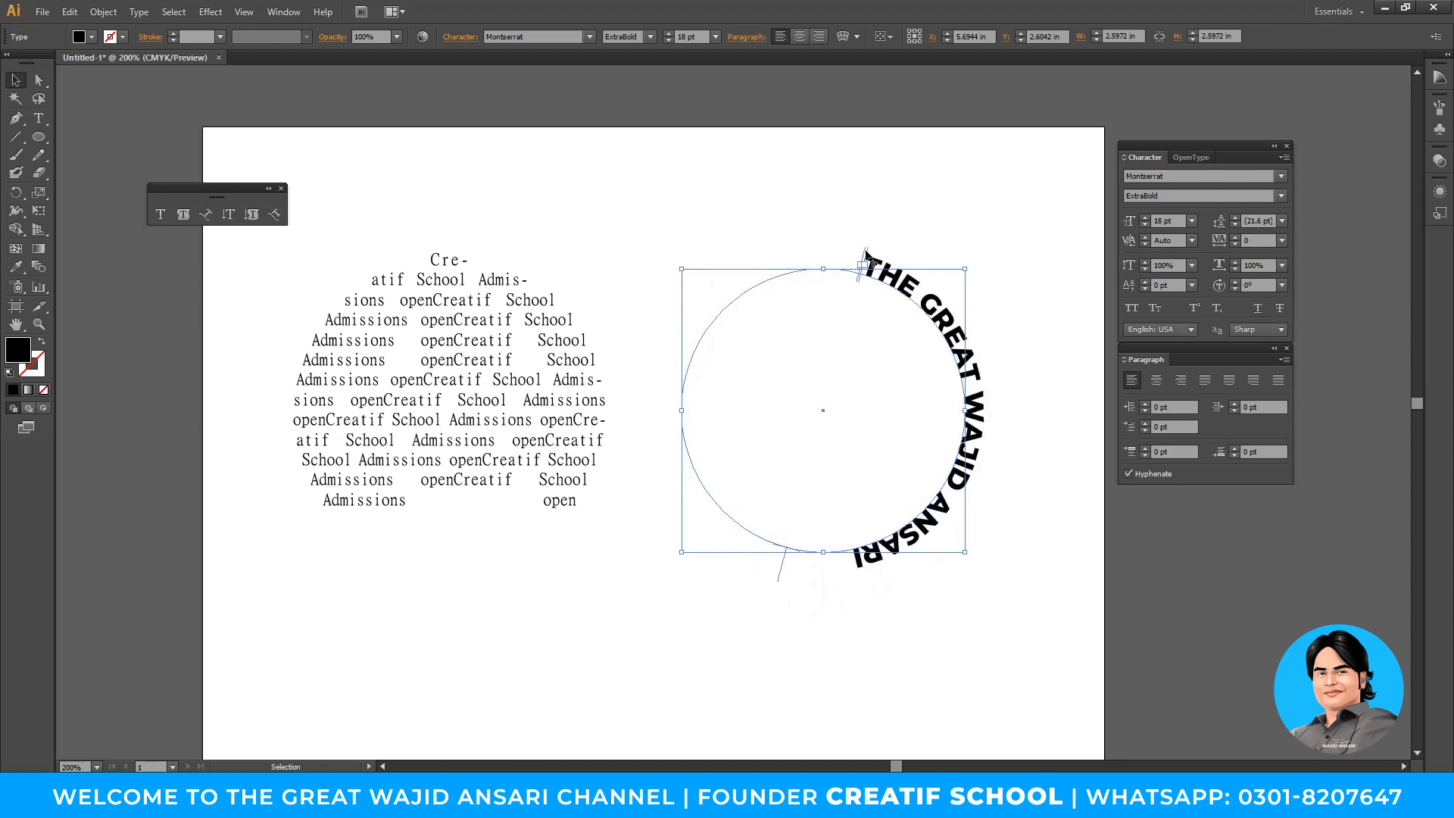
# Try moving the path text's start point to the left side of the circle, then undo it
pyautogui.moveTo(866, 254); pyautogui.dragTo(642, 377)
pyautogui.press('ctrl')
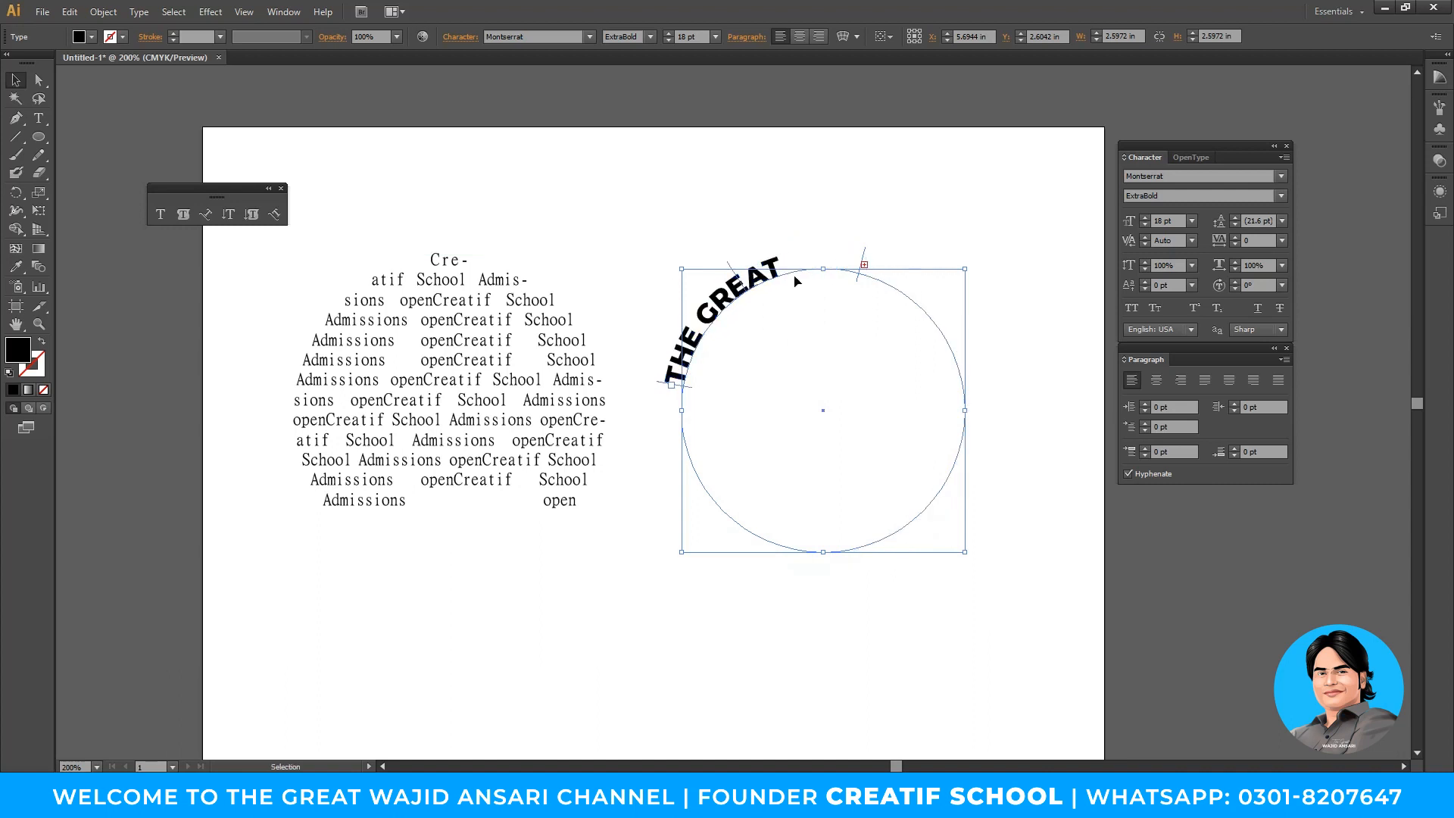
pyautogui.hotkey('ctrl', 'z')
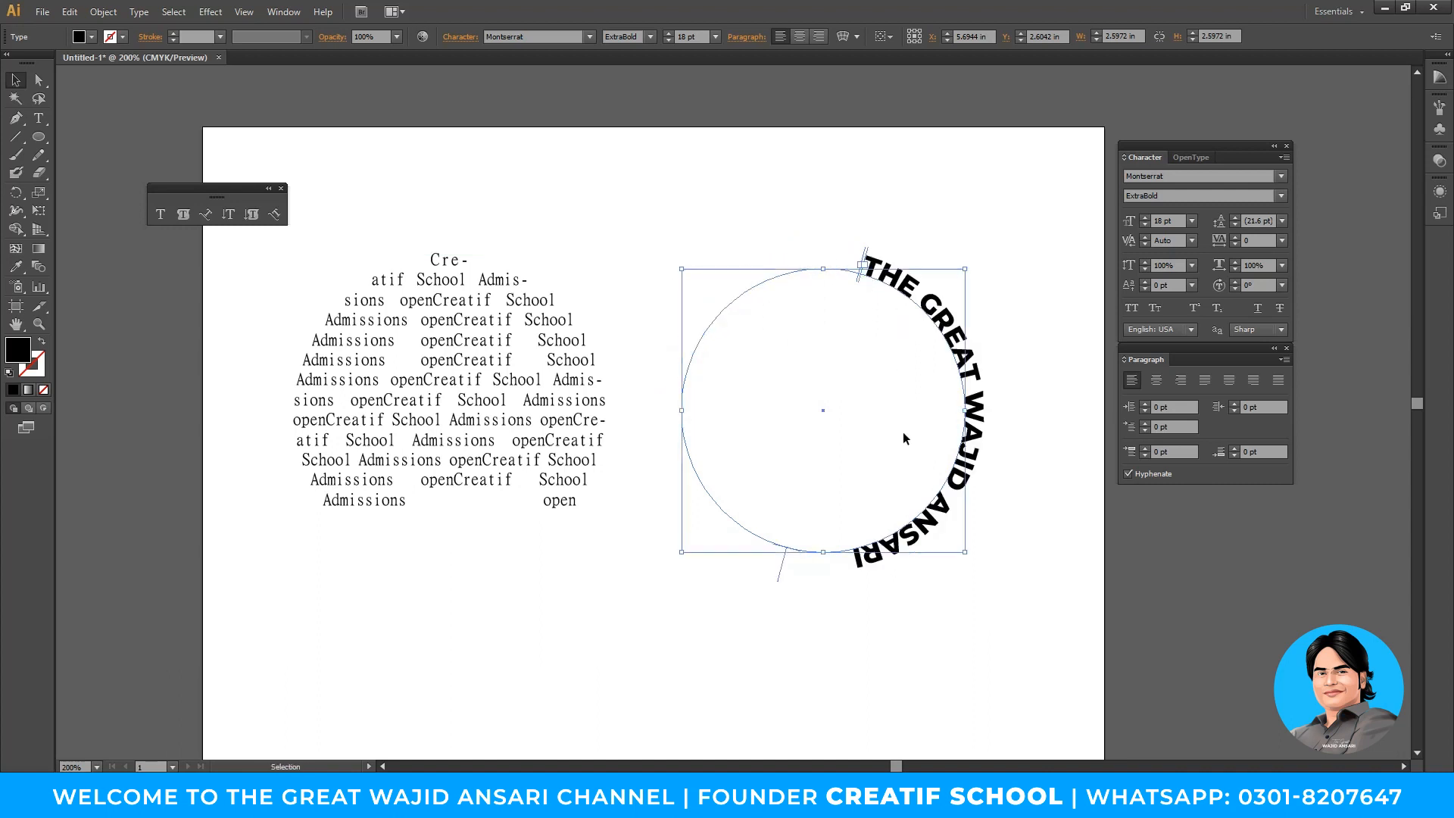
# Adjust the text's start along the circle and rotate the path text counterclockwise so it arcs evenly over the top
pyautogui.moveTo(780, 568); pyautogui.dragTo(807, 567)
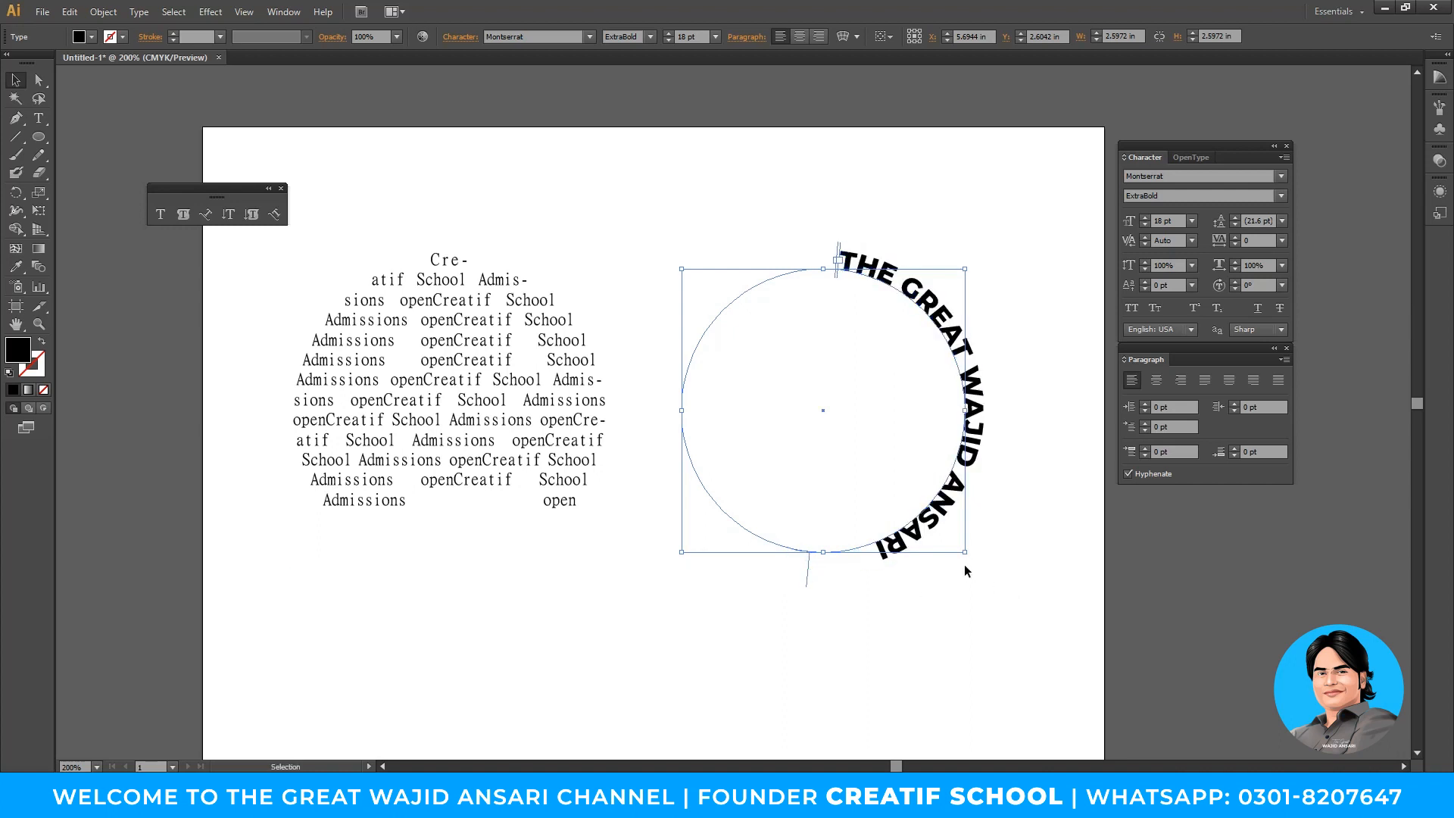
pyautogui.moveTo(973, 553); pyautogui.dragTo(935, 346)
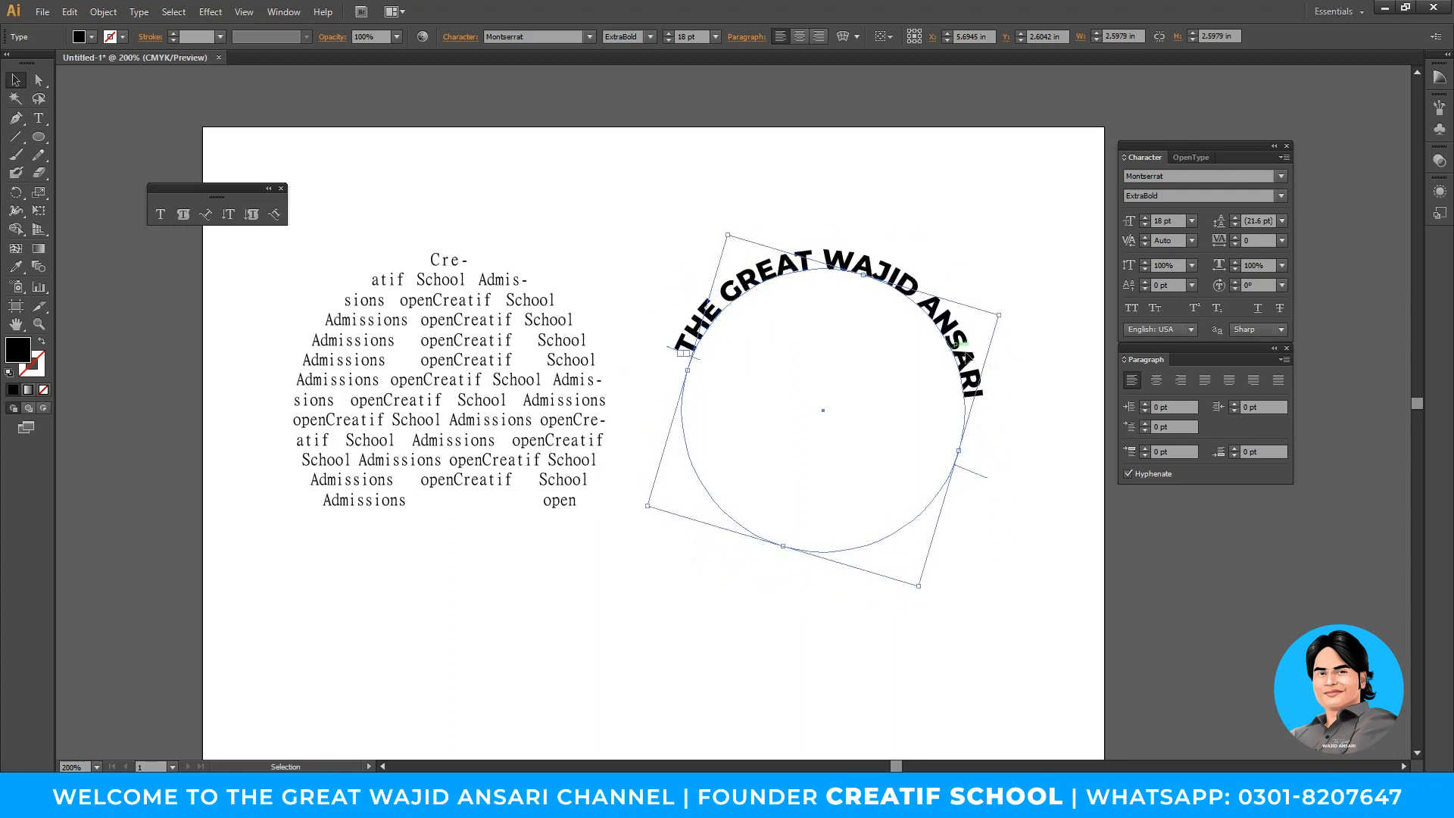
pyautogui.moveTo(1003, 315); pyautogui.dragTo(979, 279)
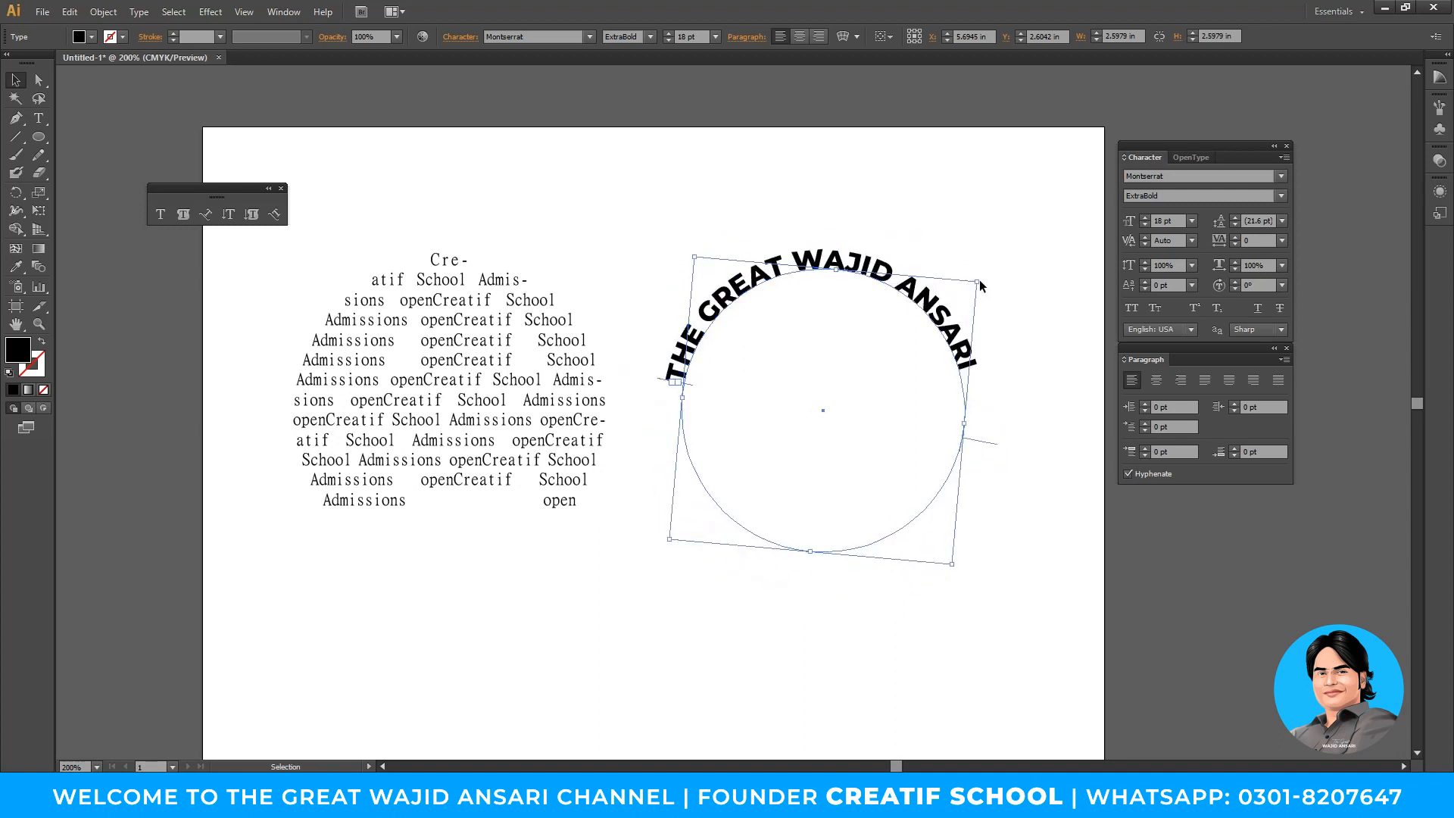
pyautogui.moveTo(954, 568); pyautogui.dragTo(975, 560)
# Flip the path text to the inside of the circle and slide it along the bottom half
pyautogui.moveTo(988, 448); pyautogui.dragTo(797, 500)
pyautogui.hotkey('ctrl', 'z')
pyautogui.moveTo(995, 431); pyautogui.dragTo(944, 569)
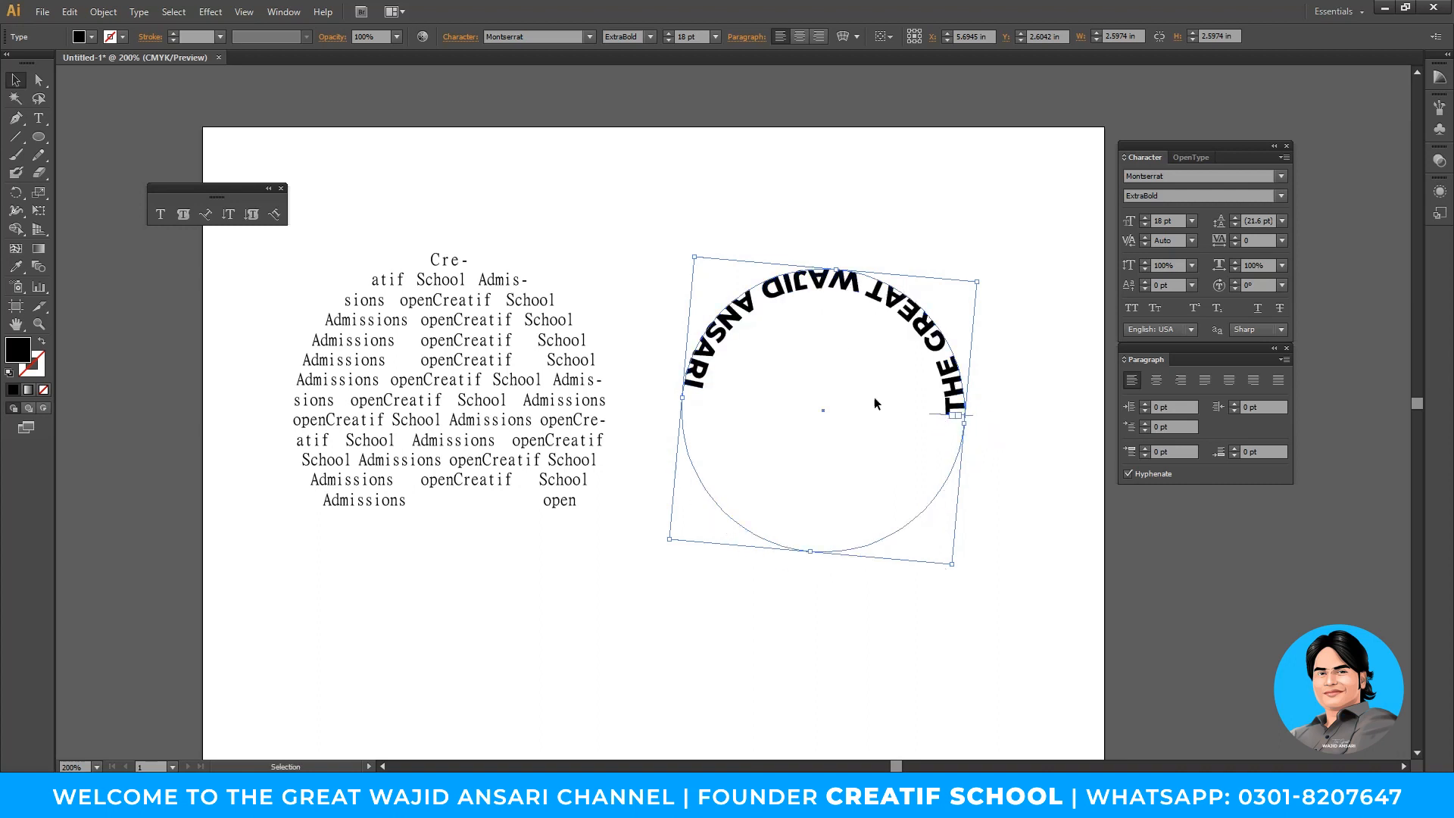
pyautogui.moveTo(938, 412); pyautogui.dragTo(709, 413)
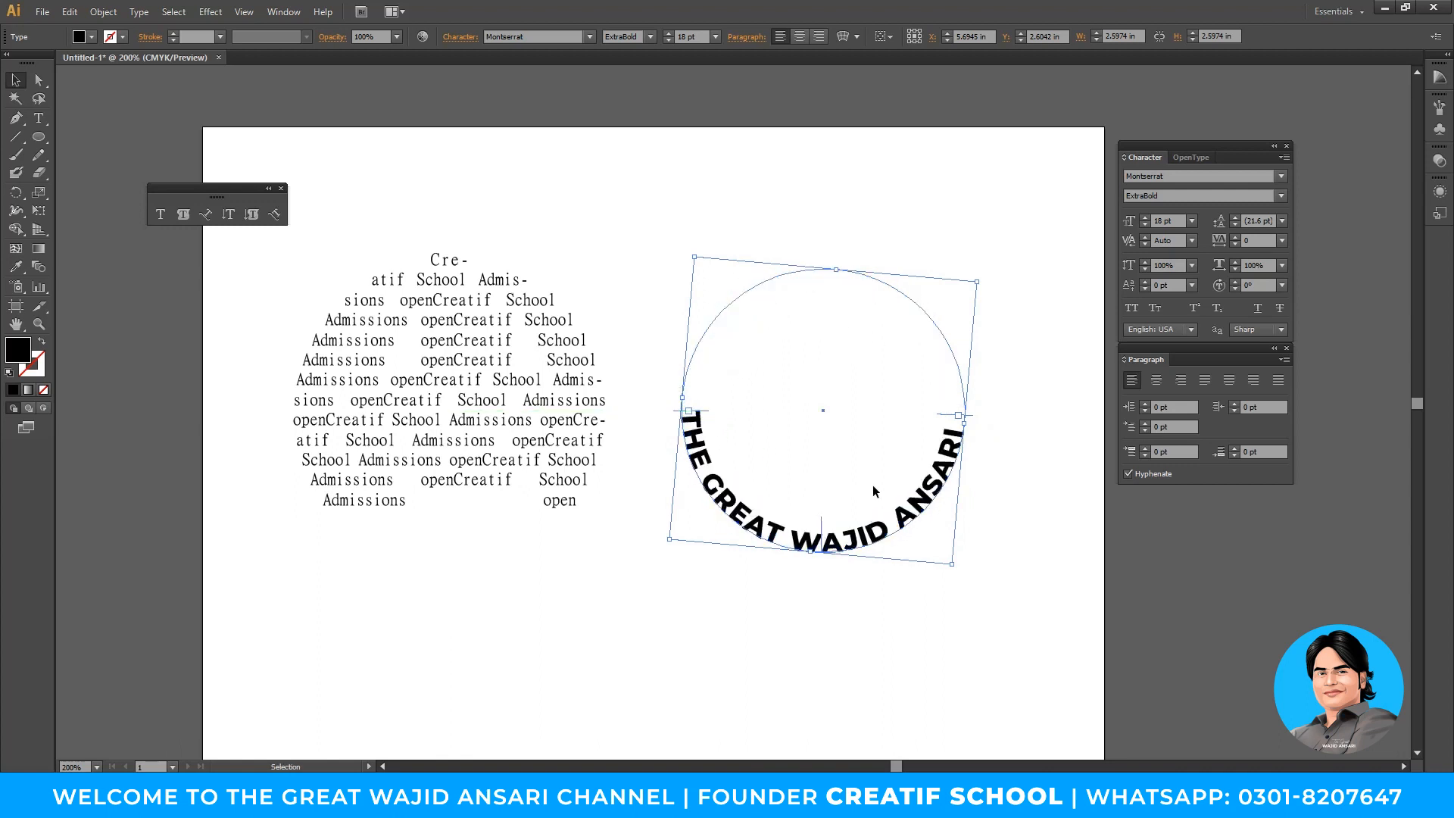
# Rotate the circular text slightly to level its two ends, then deselect it
pyautogui.moveTo(958, 567)
pyautogui.mouseDown()
pyautogui.moveTo(987, 549)
pyautogui.moveTo(980, 576)
pyautogui.moveTo(948, 576)
pyautogui.moveTo(996, 552)
pyautogui.moveTo(976, 553)
pyautogui.mouseUp()
pyautogui.click(983, 616)
pyautogui.click(944, 479)
pyautogui.click(957, 585)
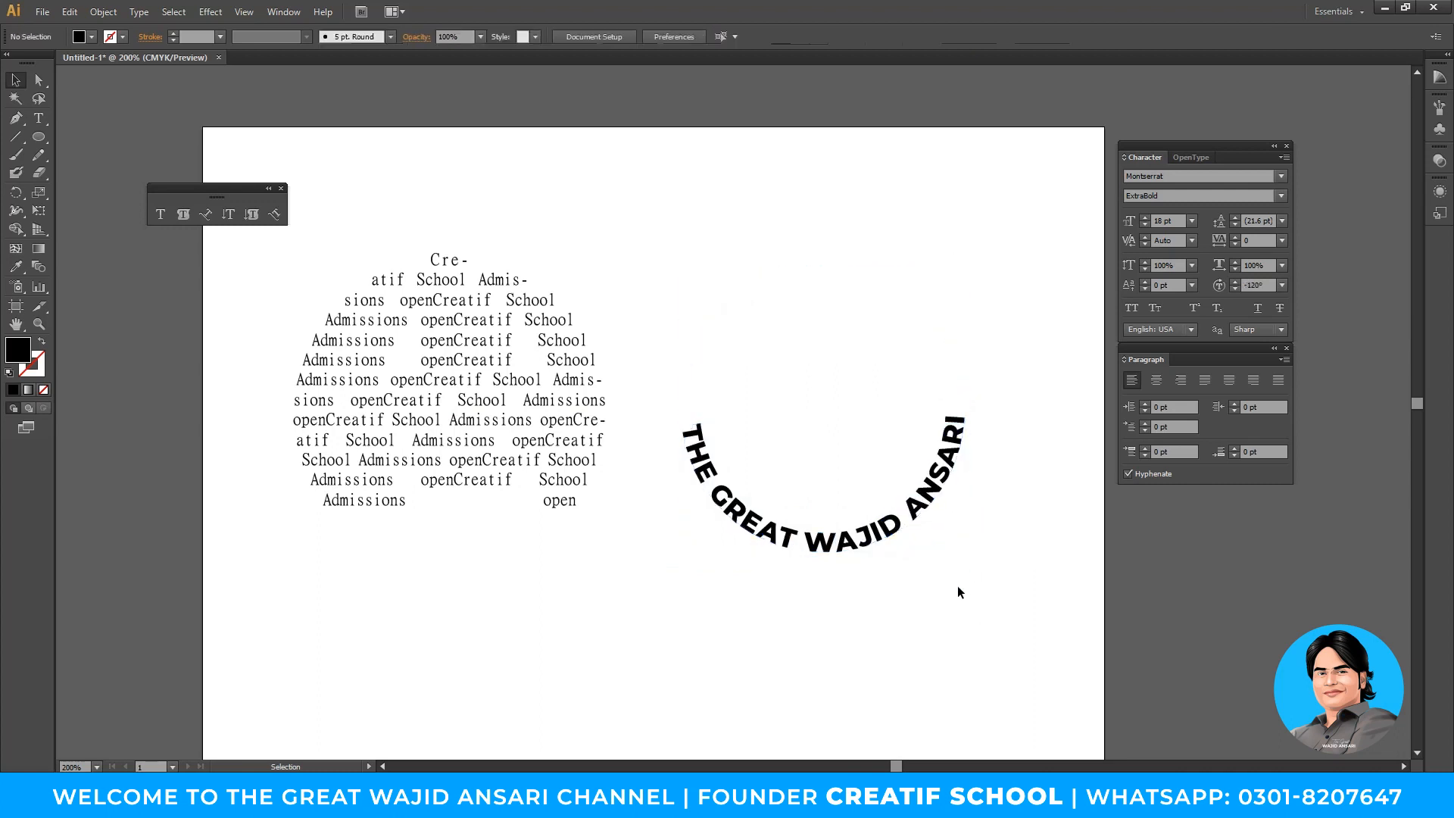
# Draw a solid black circle centred inside the circular text
pyautogui.click(38, 137)
pyautogui.moveTo(815, 422)
pyautogui.mouseDown()
pyautogui.moveTo(899, 507)
pyautogui.moveTo(803, 432)
pyautogui.mouseUp()
pyautogui.press('v')
pyautogui.click(901, 653)
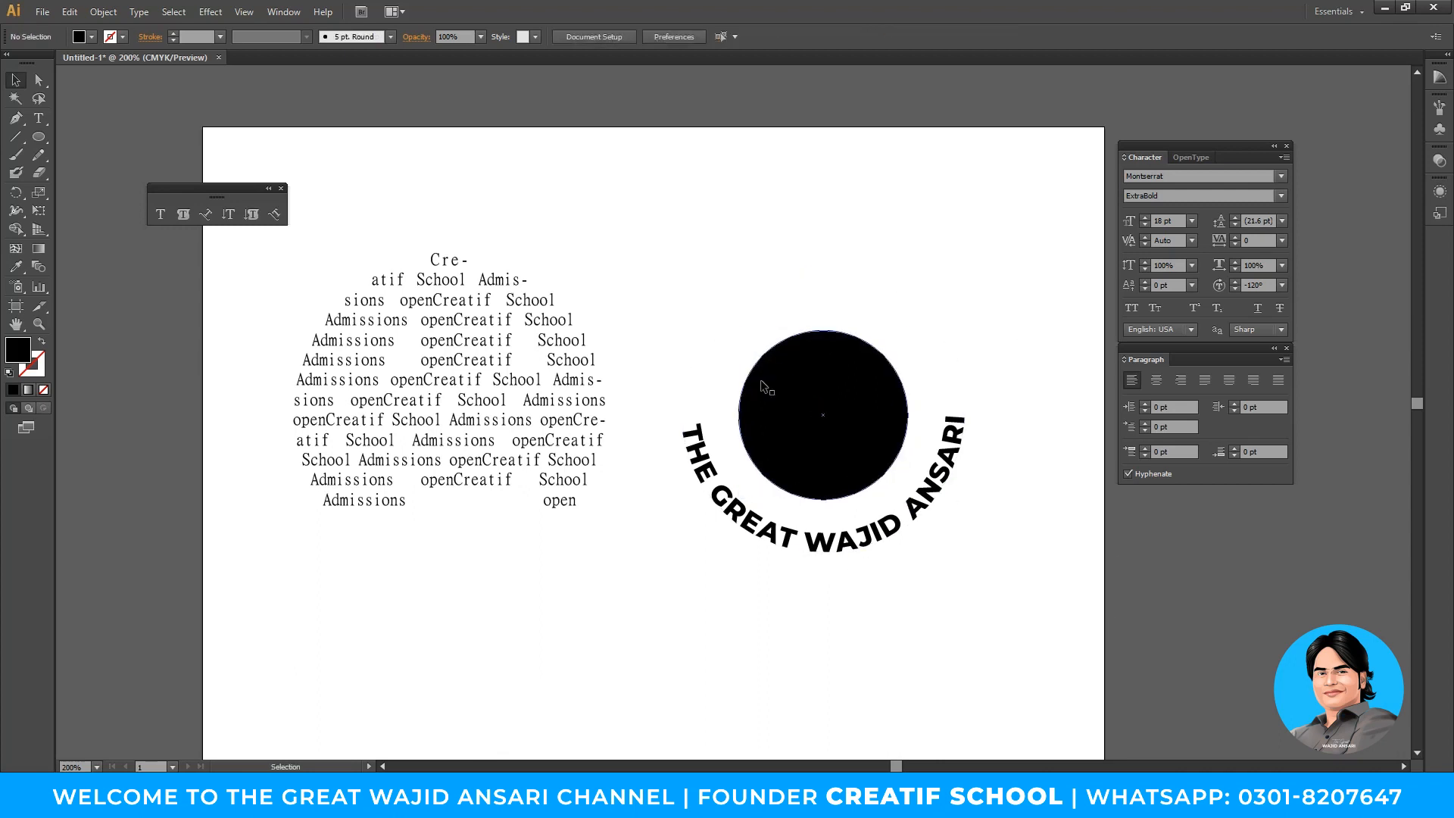
# Duplicate the circular text above the original and flip the copy's text to the outside of its circle
pyautogui.click(680, 421)
pyautogui.moveTo(680, 421); pyautogui.dragTo(567, 390)
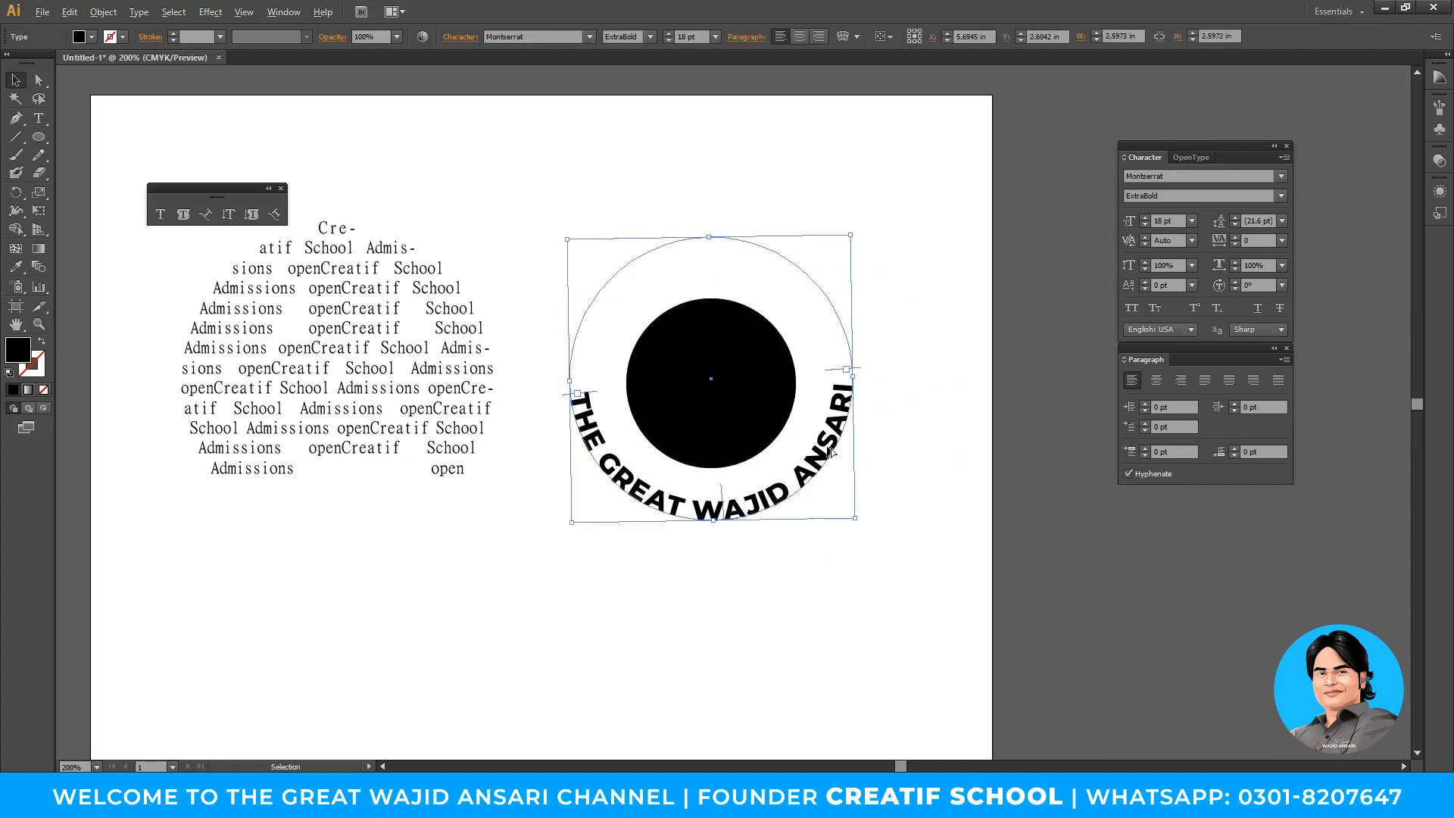
pyautogui.moveTo(829, 452); pyautogui.dragTo(838, 290)
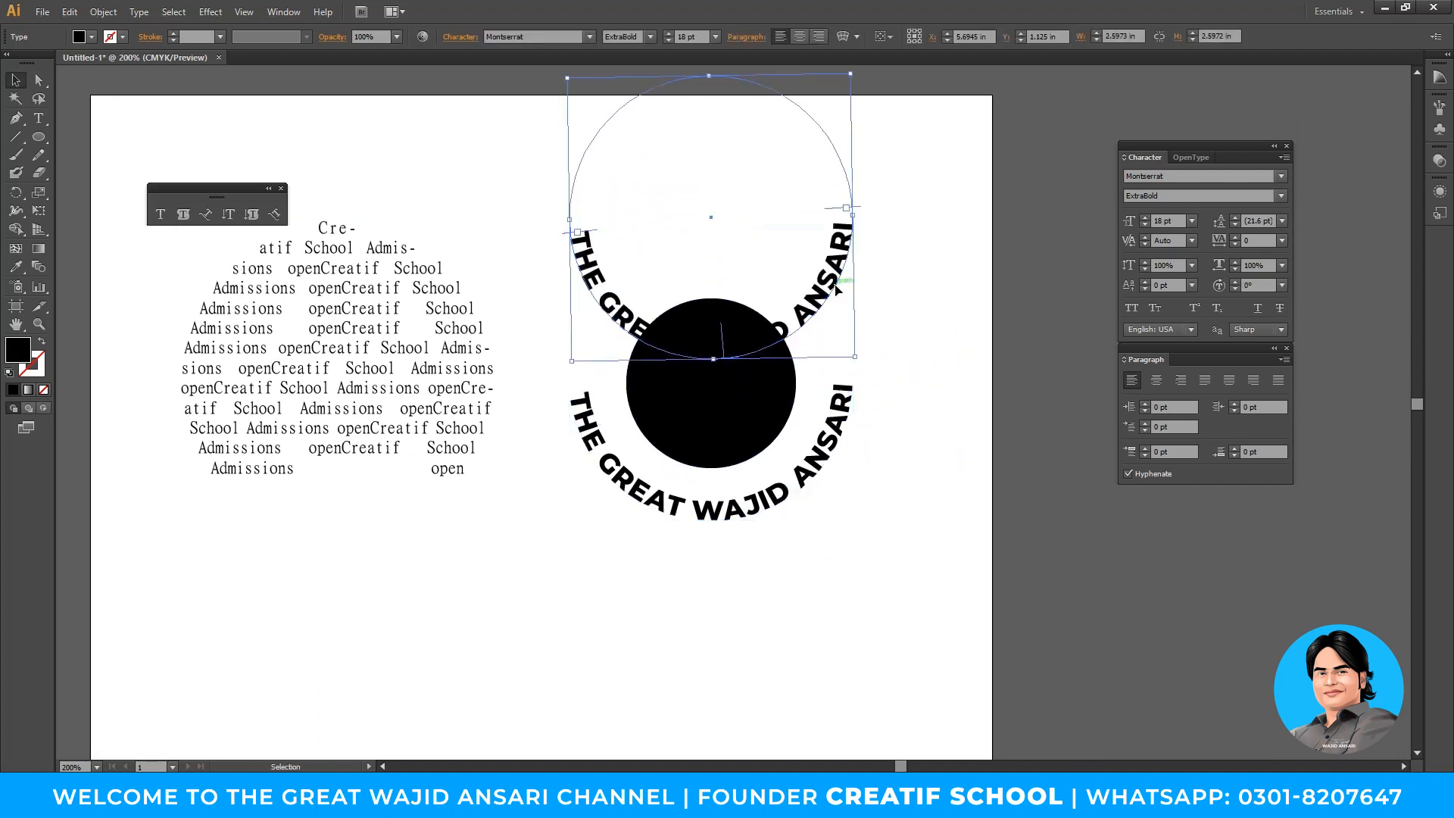
pyautogui.moveTo(720, 330); pyautogui.dragTo(724, 392)
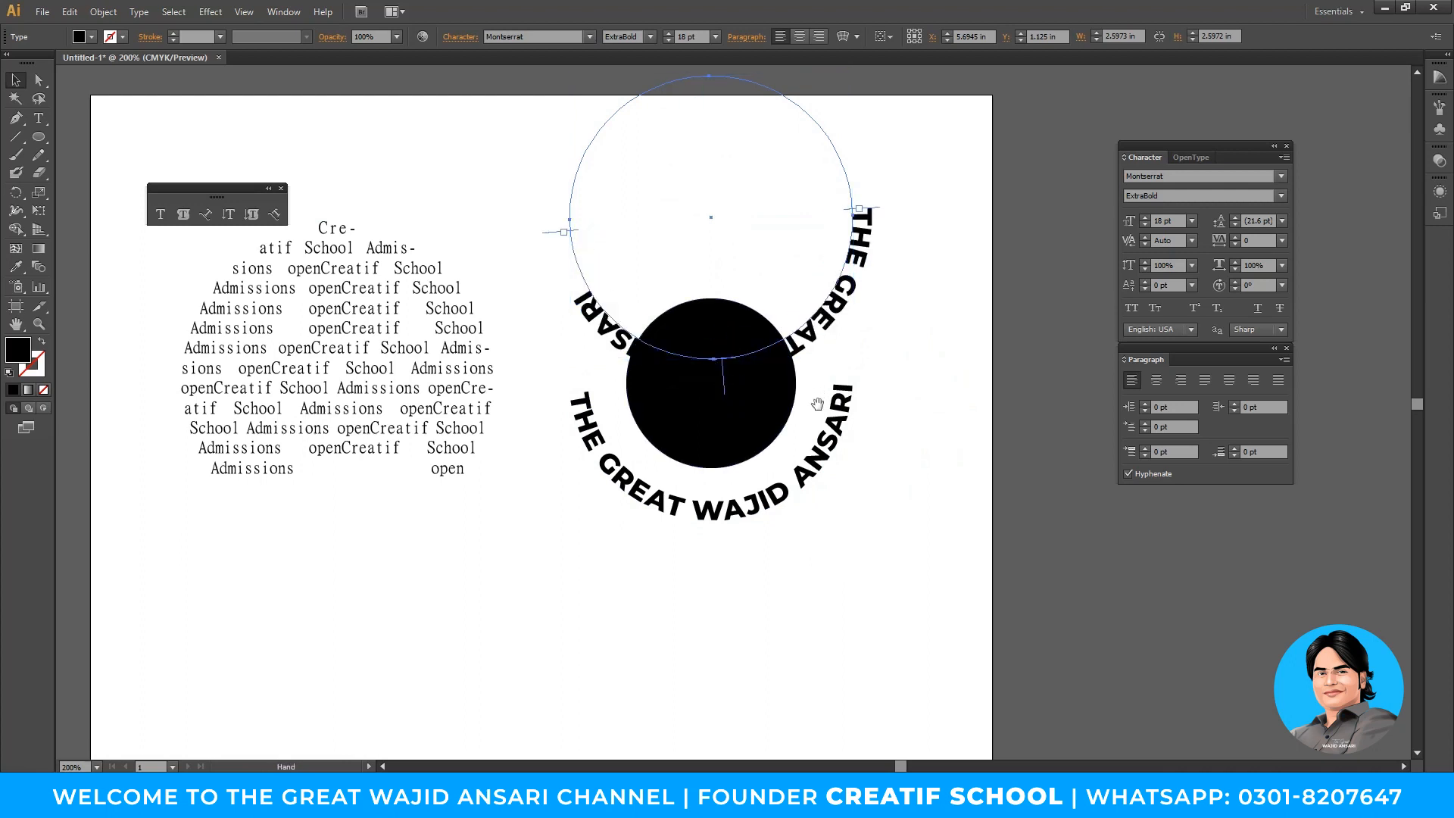
# Move the copy down around the black circle and arrange its text over the top half
pyautogui.moveTo(817, 405); pyautogui.dragTo(817, 468)
pyautogui.moveTo(725, 448); pyautogui.dragTo(800, 325)
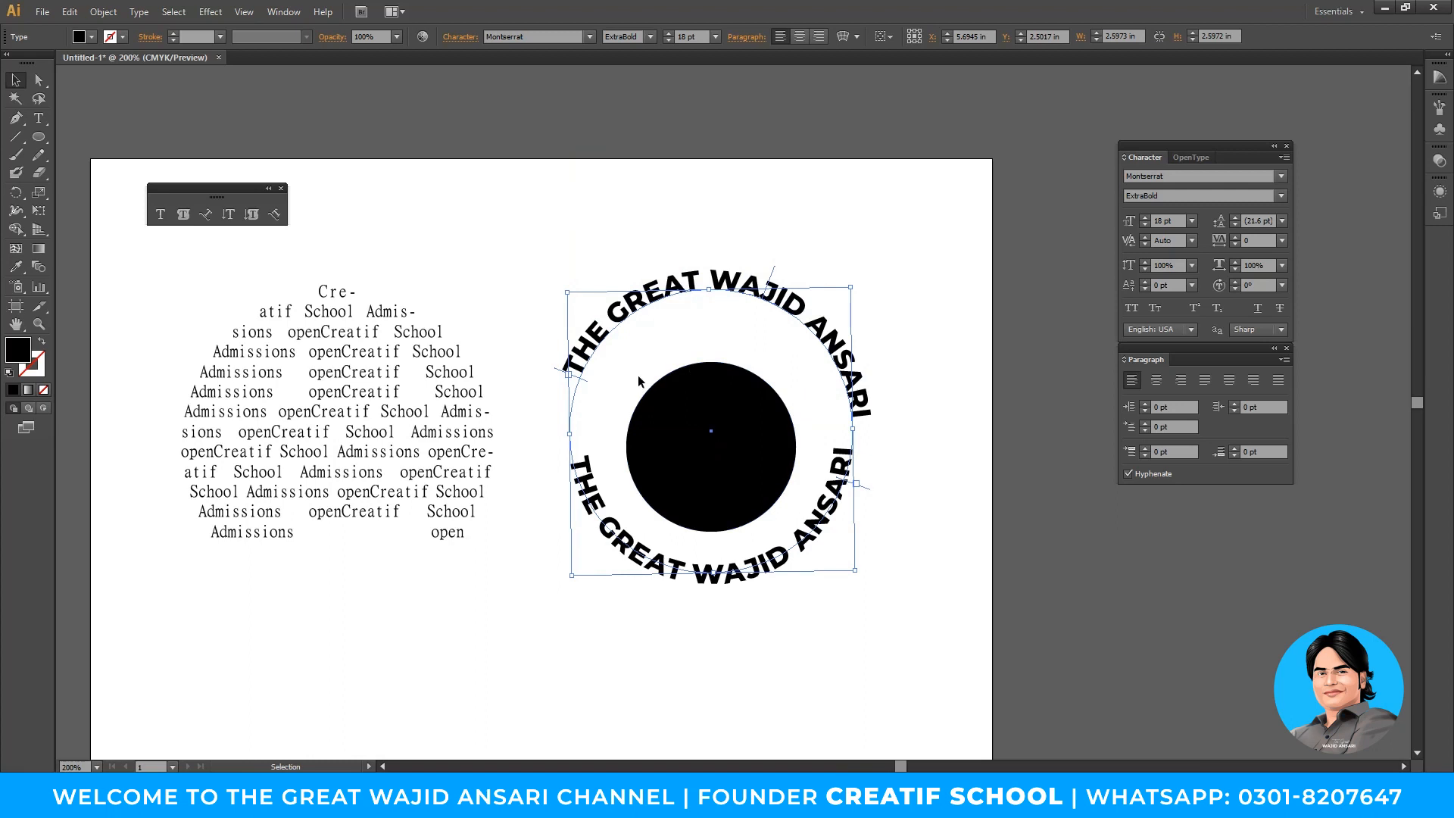
pyautogui.moveTo(591, 389); pyautogui.dragTo(585, 406)
# Set the upper circular text to the Medium font style at 11 pt
pyautogui.click(650, 36)
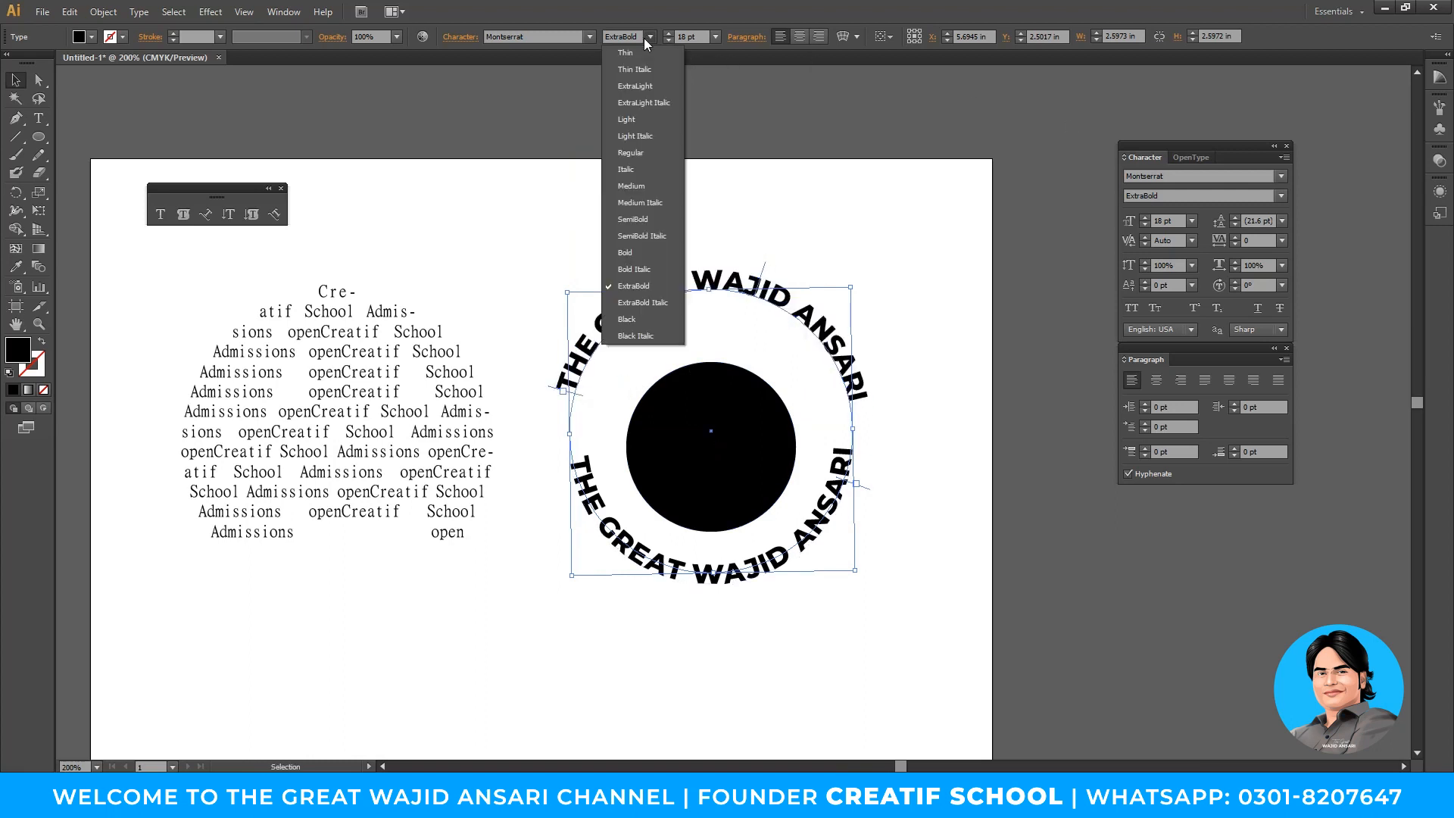
pyautogui.click(650, 192)
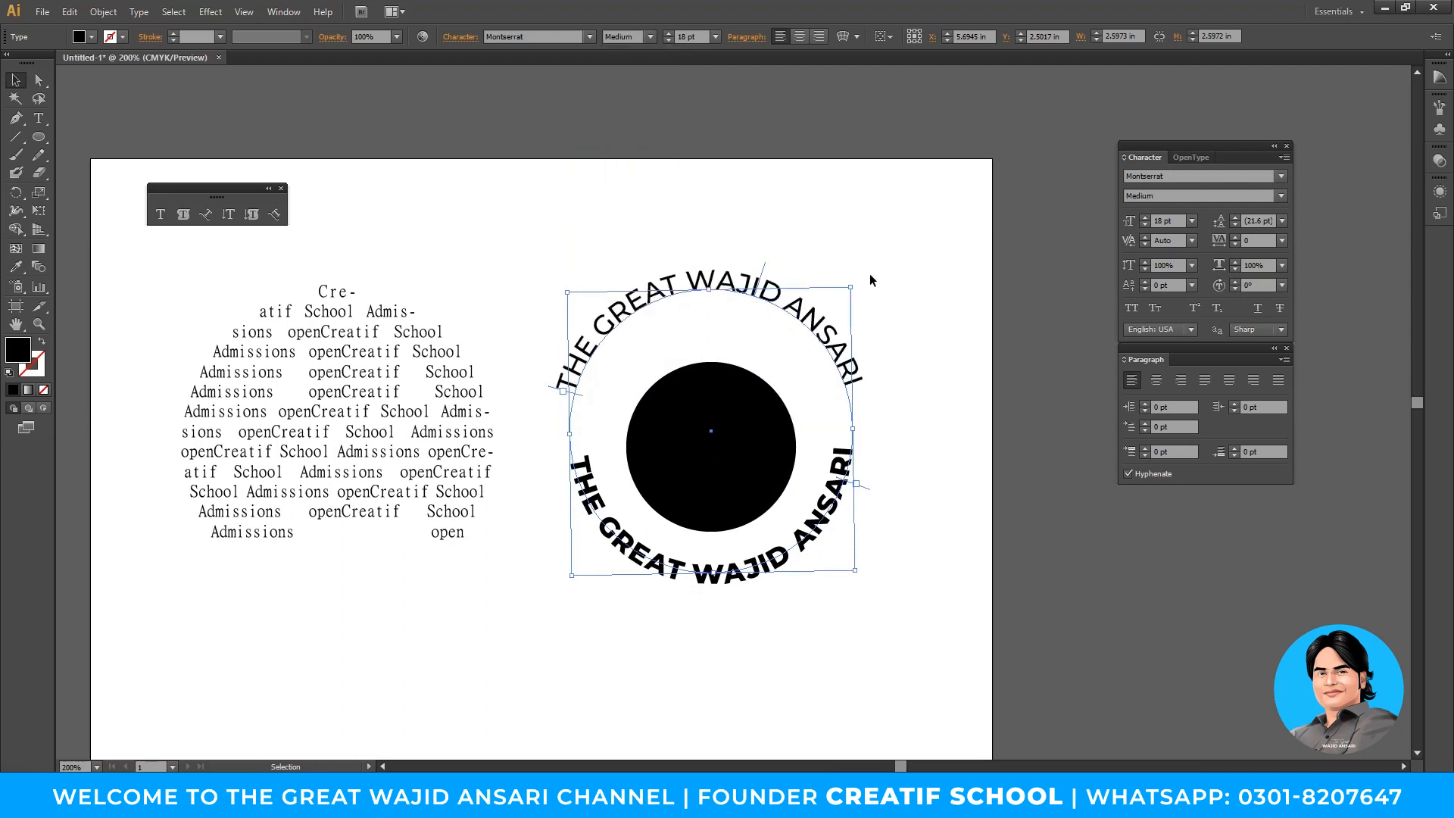
pyautogui.click(1187, 221)
pyautogui.click(1208, 340)
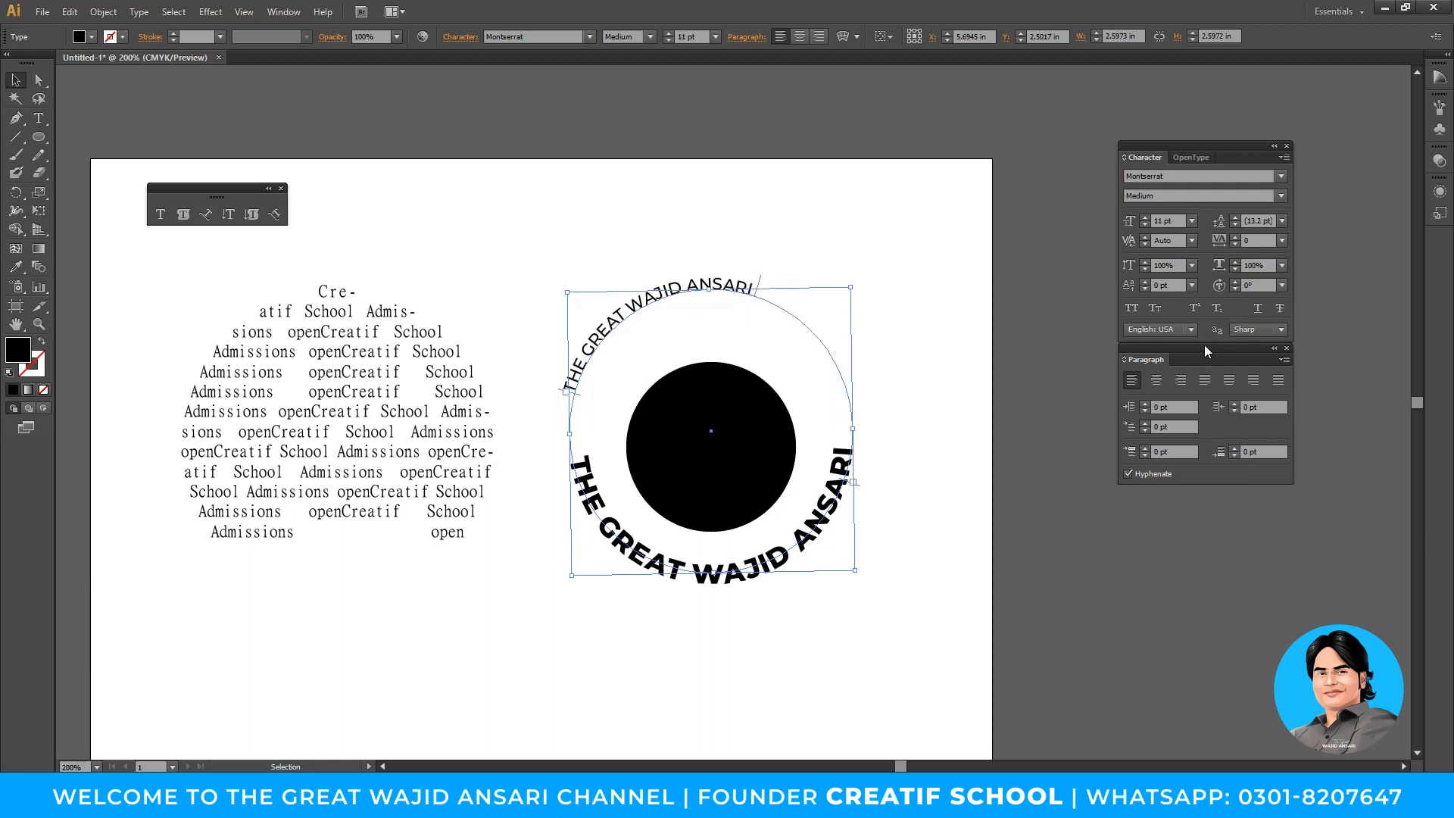
# Replace the upper circular text with "Creatif School Admissions open Limited Seats"
pyautogui.press('t')
pyautogui.tripleClick(715, 287)
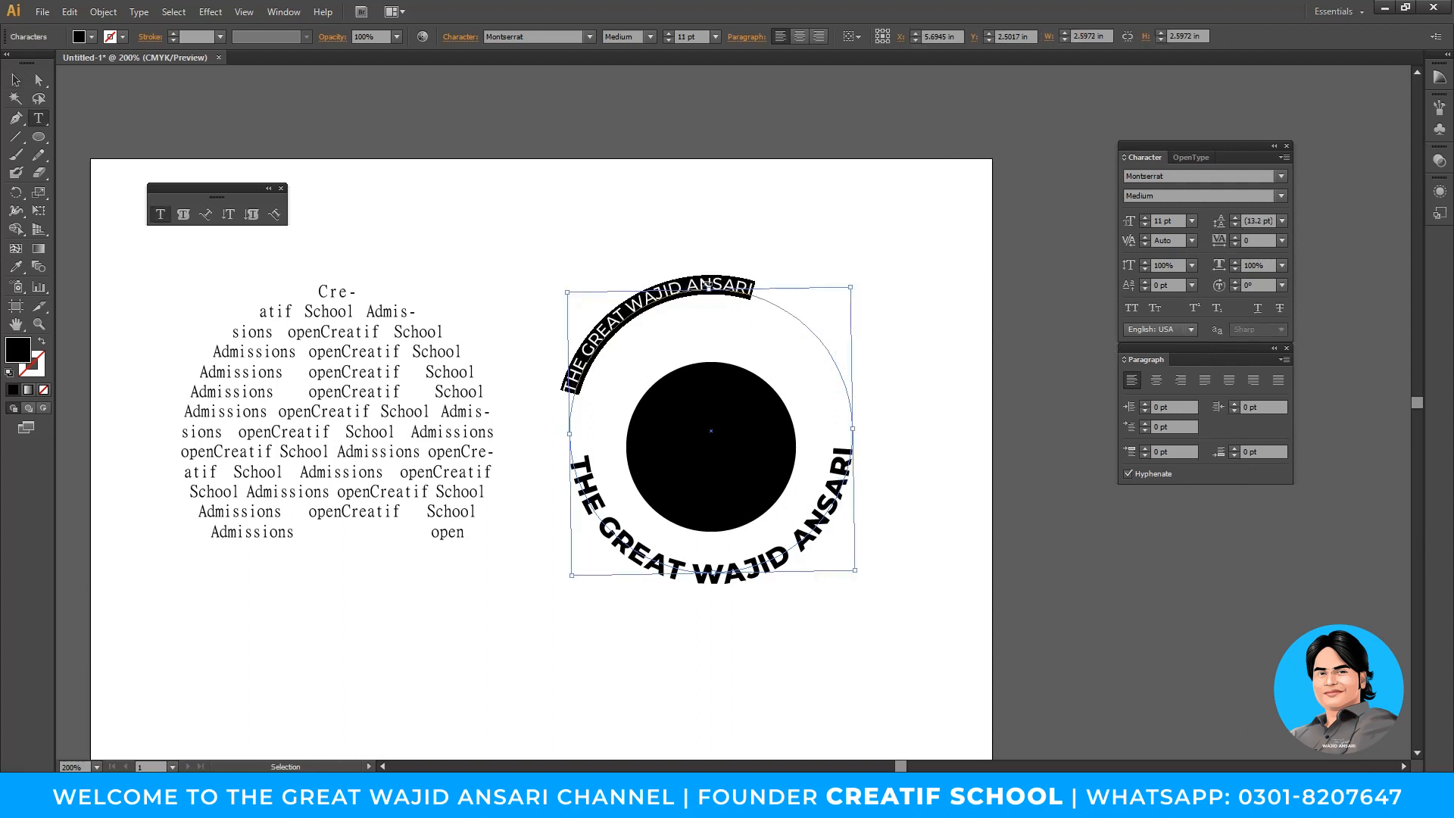
pyautogui.write('Creatif School Admissions open')
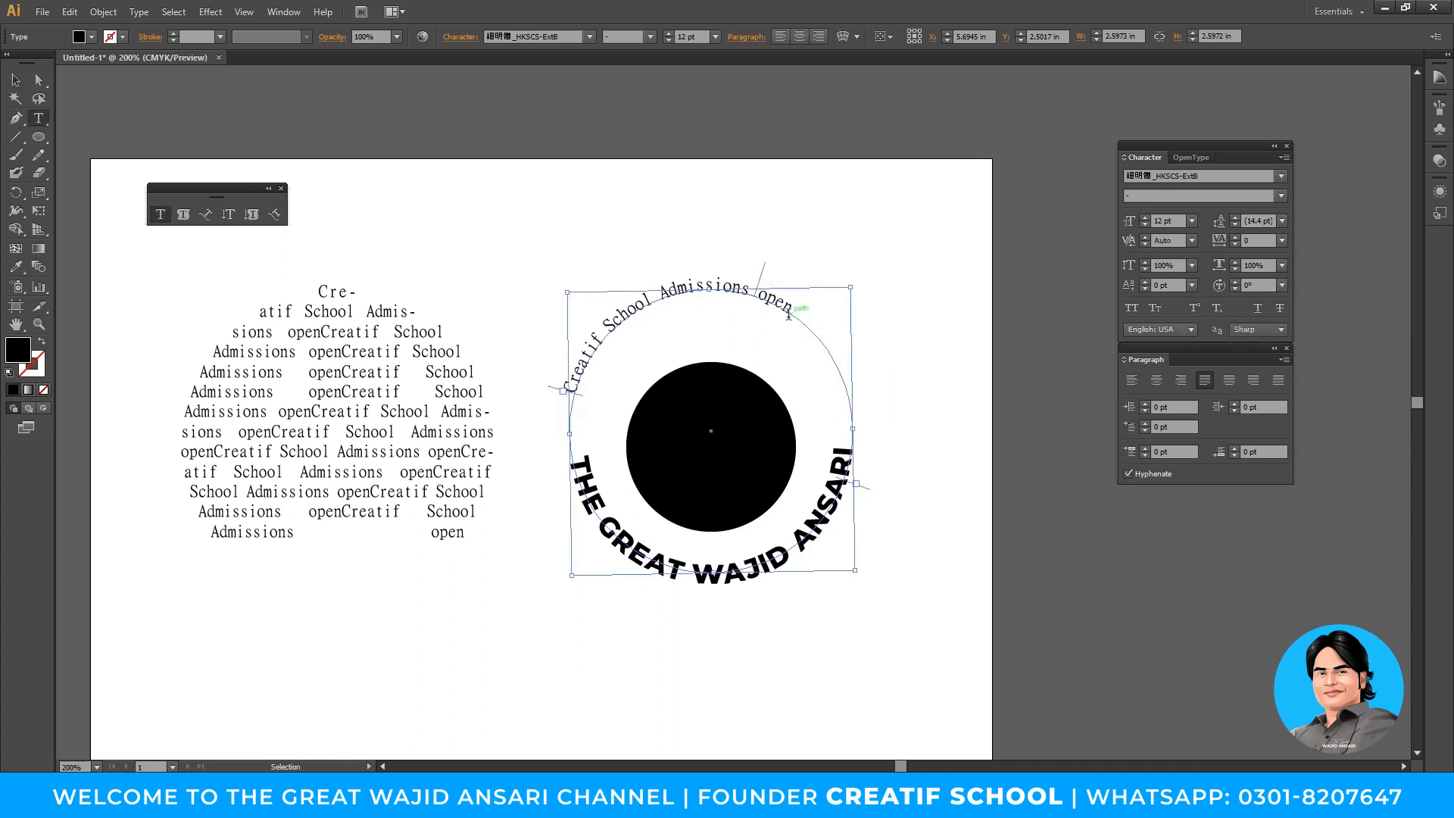
pyautogui.write('imited Seats')
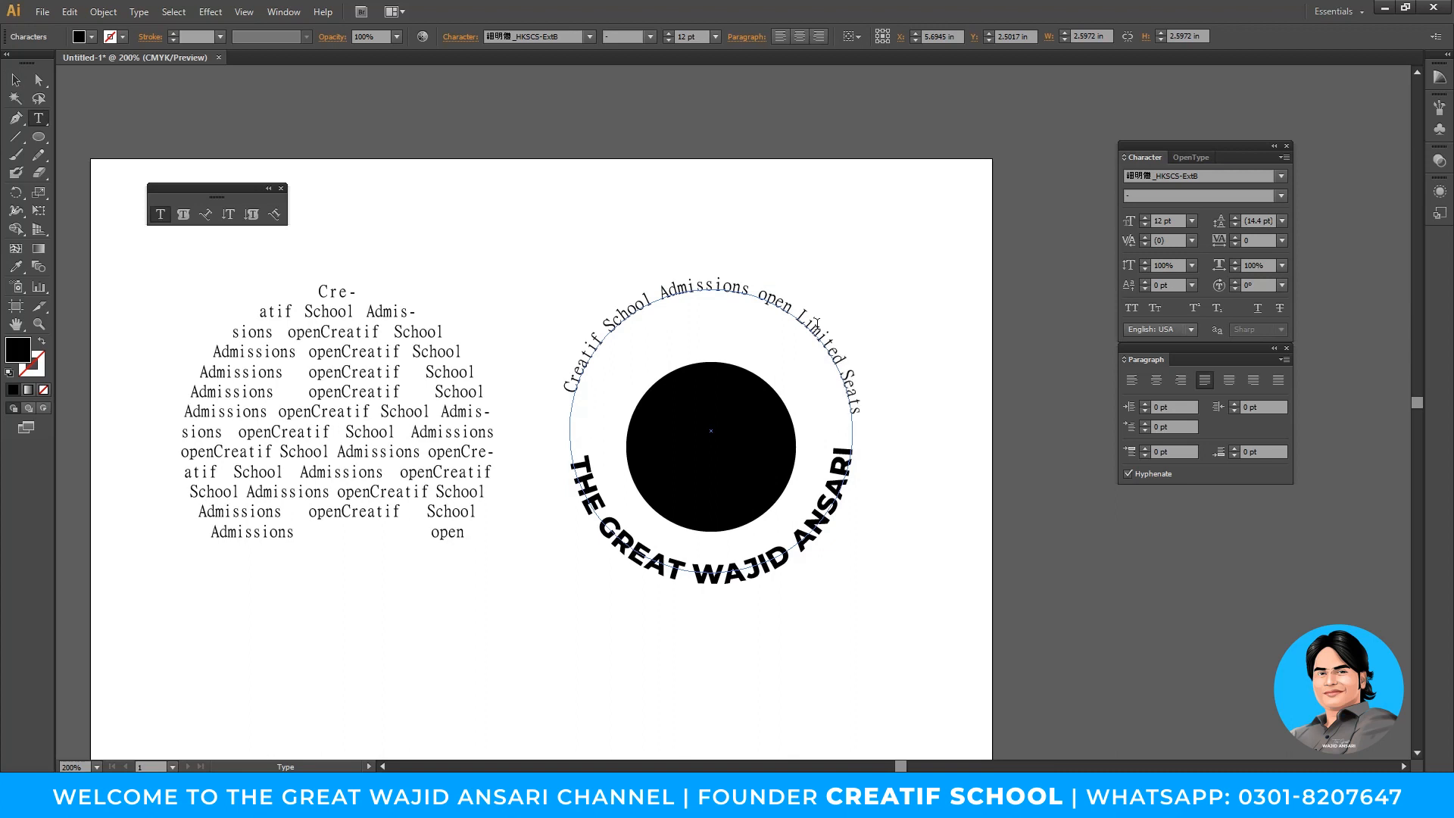
pyautogui.press('Escape')
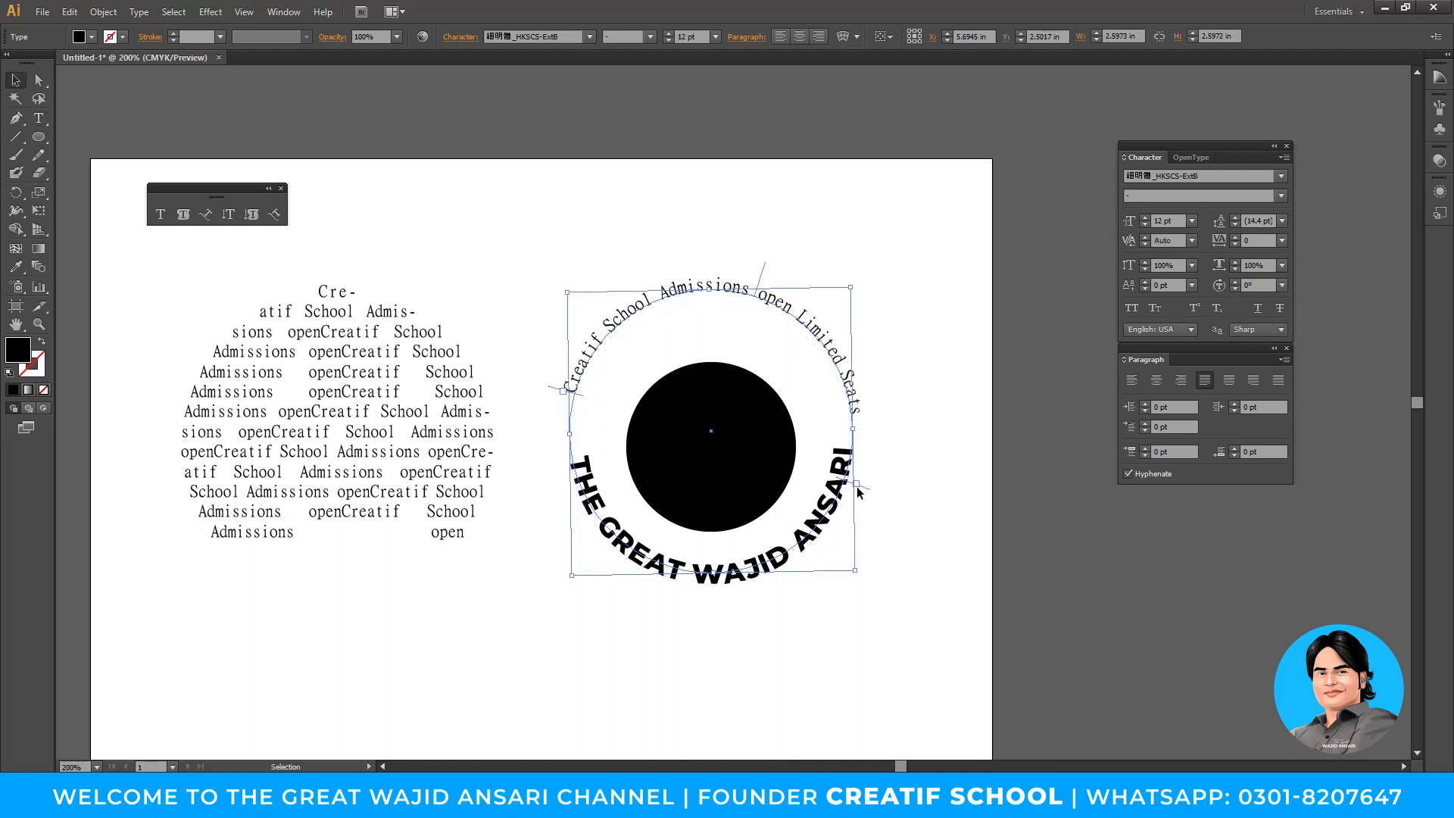
# Centre the upper text along its arc and move it down slightly toward the lower circular text
pyautogui.moveTo(864, 487); pyautogui.dragTo(879, 470)
pyautogui.moveTo(753, 273); pyautogui.dragTo(727, 265)
pyautogui.click(779, 200)
pyautogui.moveTo(834, 355); pyautogui.dragTo(835, 376)
pyautogui.click(984, 370)
pyautogui.moveTo(892, 449); pyautogui.dragTo(938, 449)
# Select all the circular texts and the black circle, and delete them to clear the artboard
pyautogui.moveTo(629, 240); pyautogui.dragTo(332, 261)
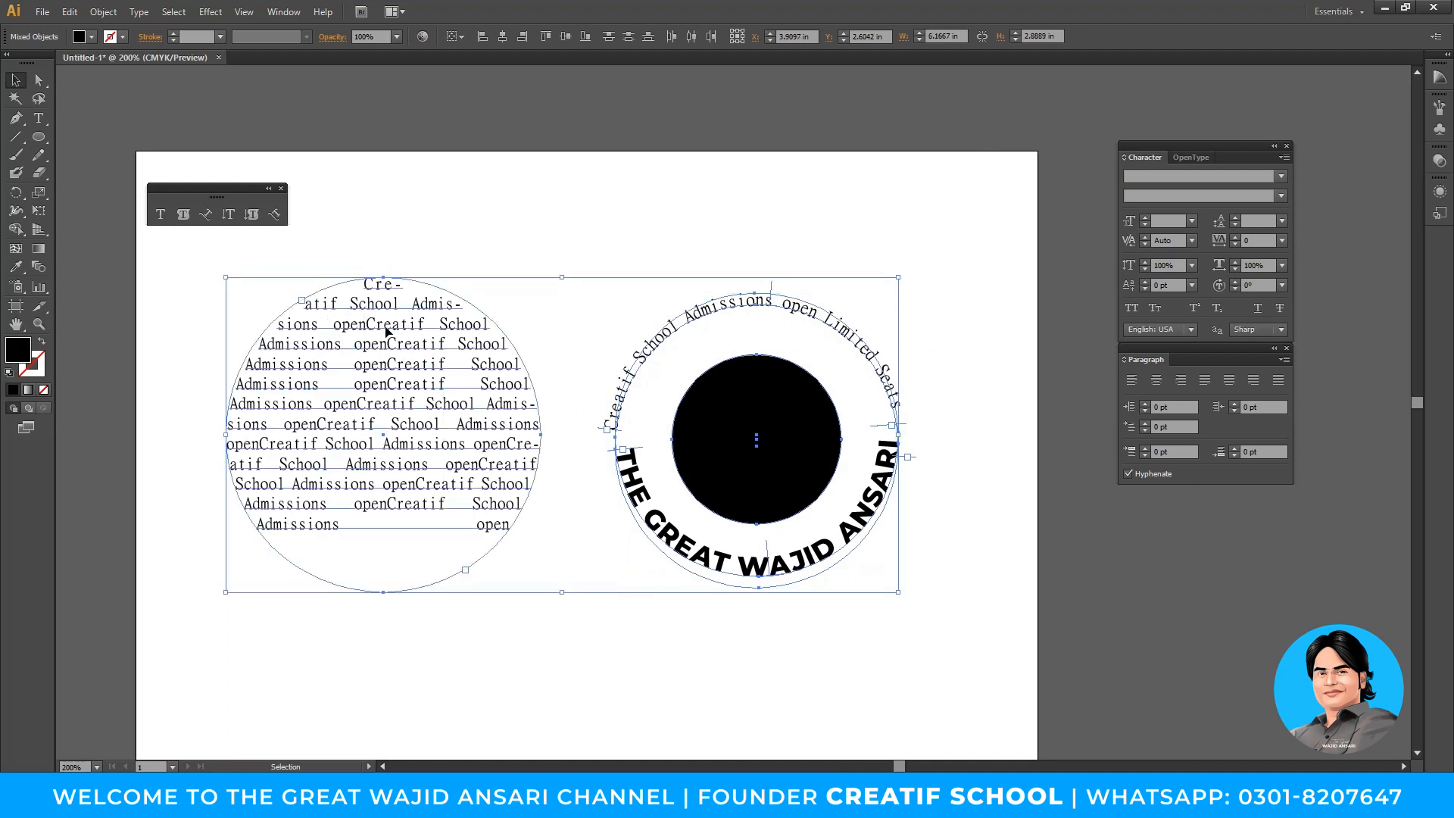
pyautogui.click(466, 229)
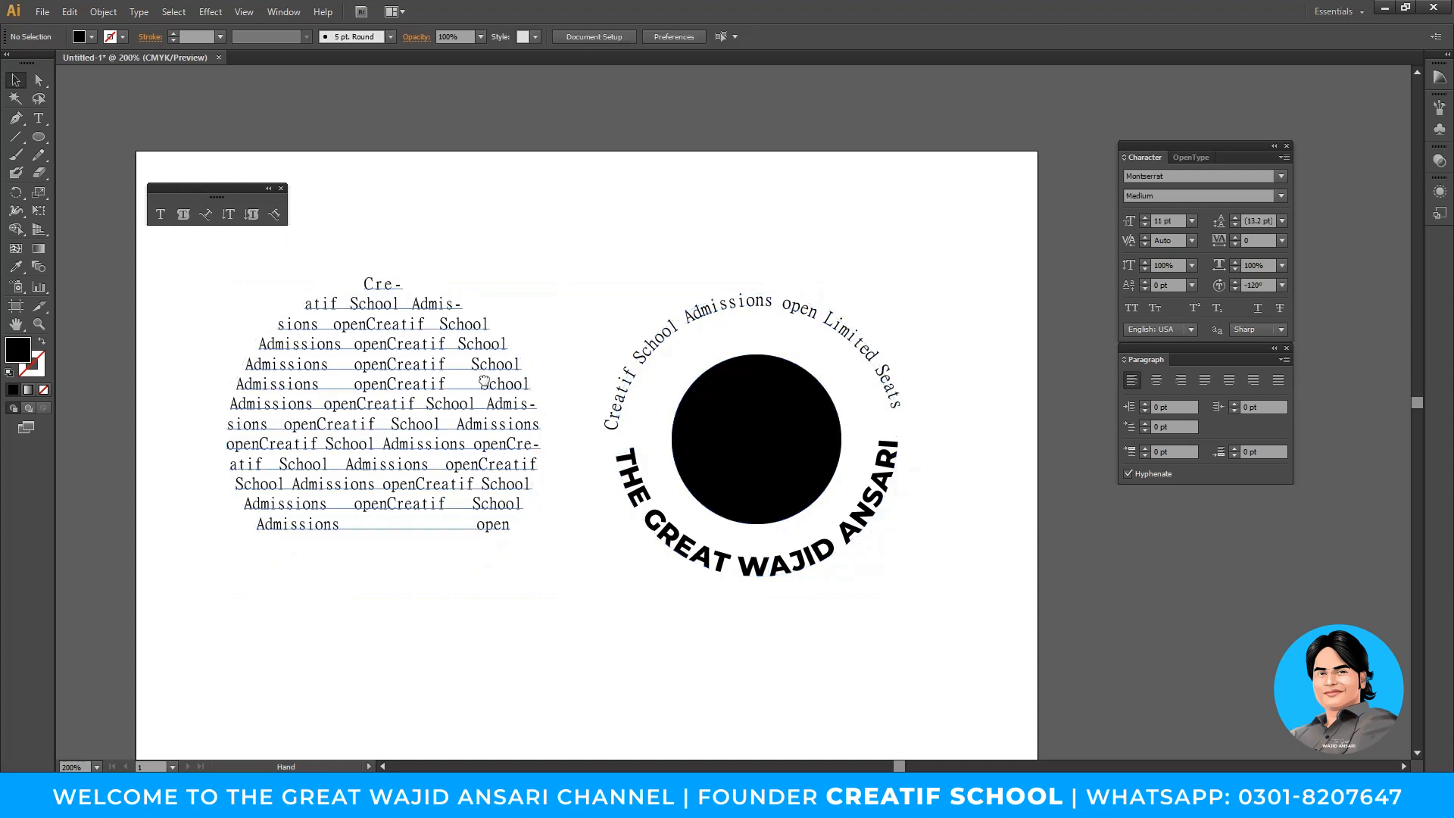
pyautogui.hscroll(-2, 424, 234)
pyautogui.moveTo(400, 235); pyautogui.dragTo(983, 633)
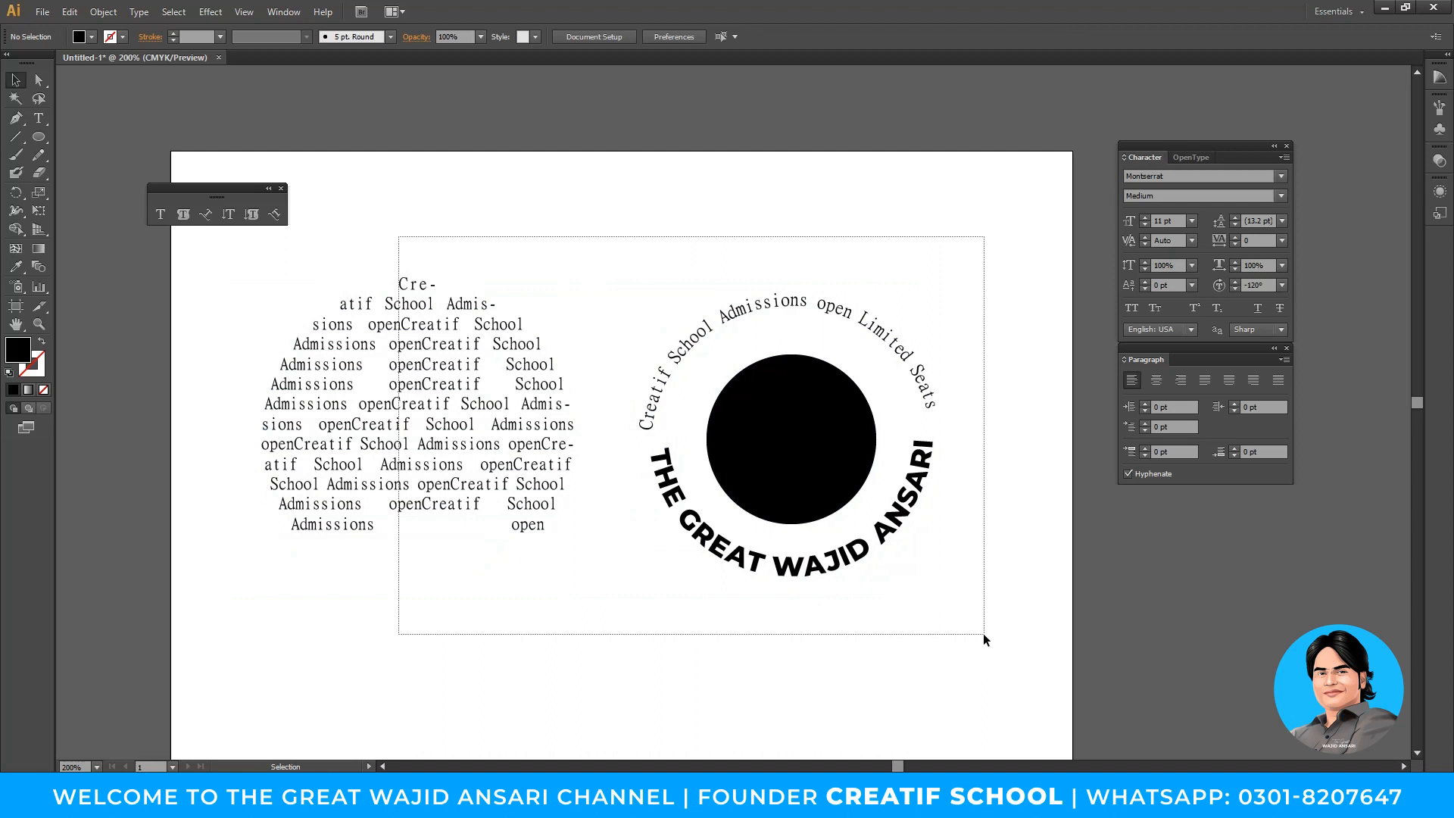
pyautogui.moveTo(982, 633); pyautogui.dragTo(974, 627)
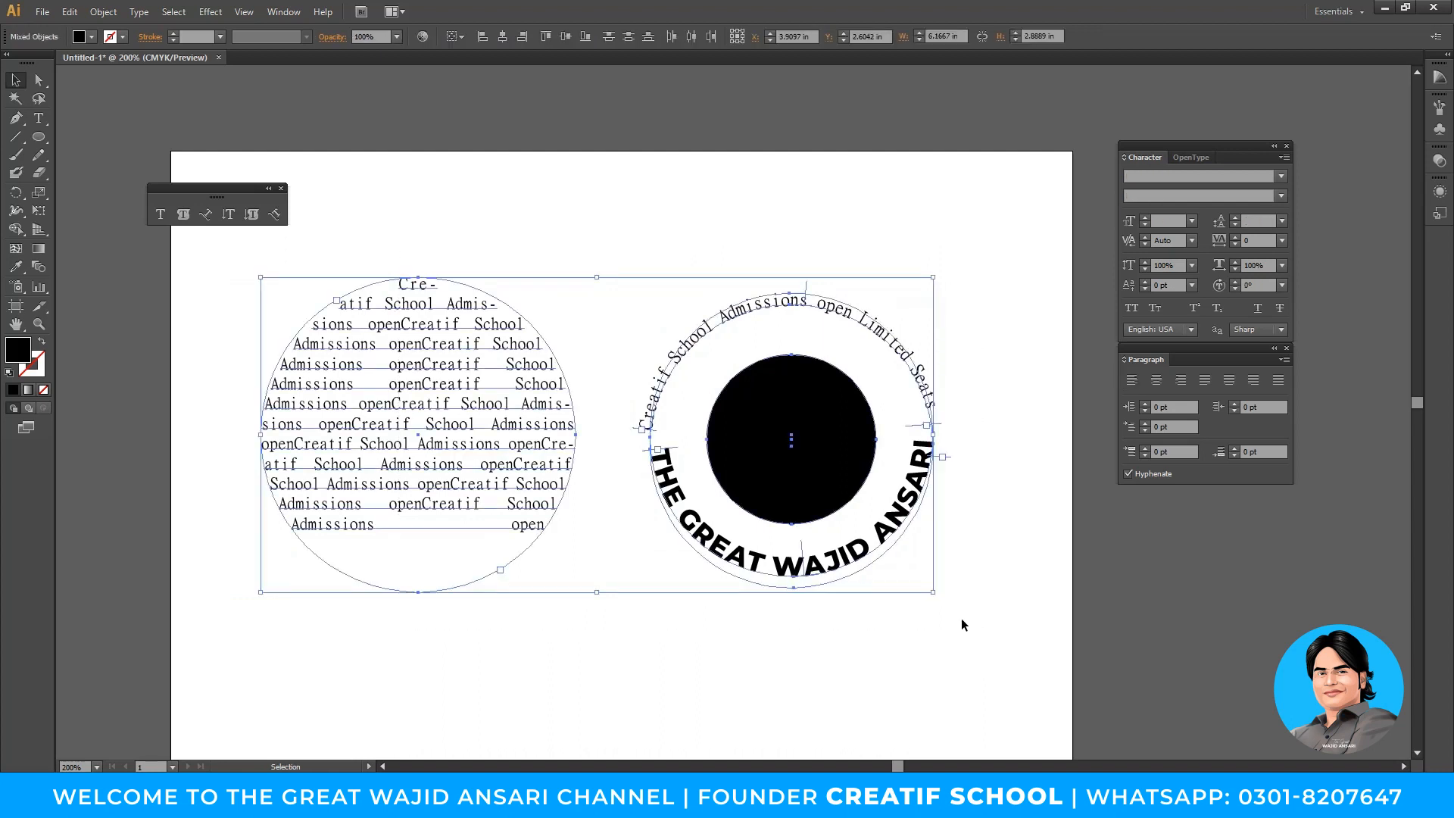
pyautogui.press('Delete')
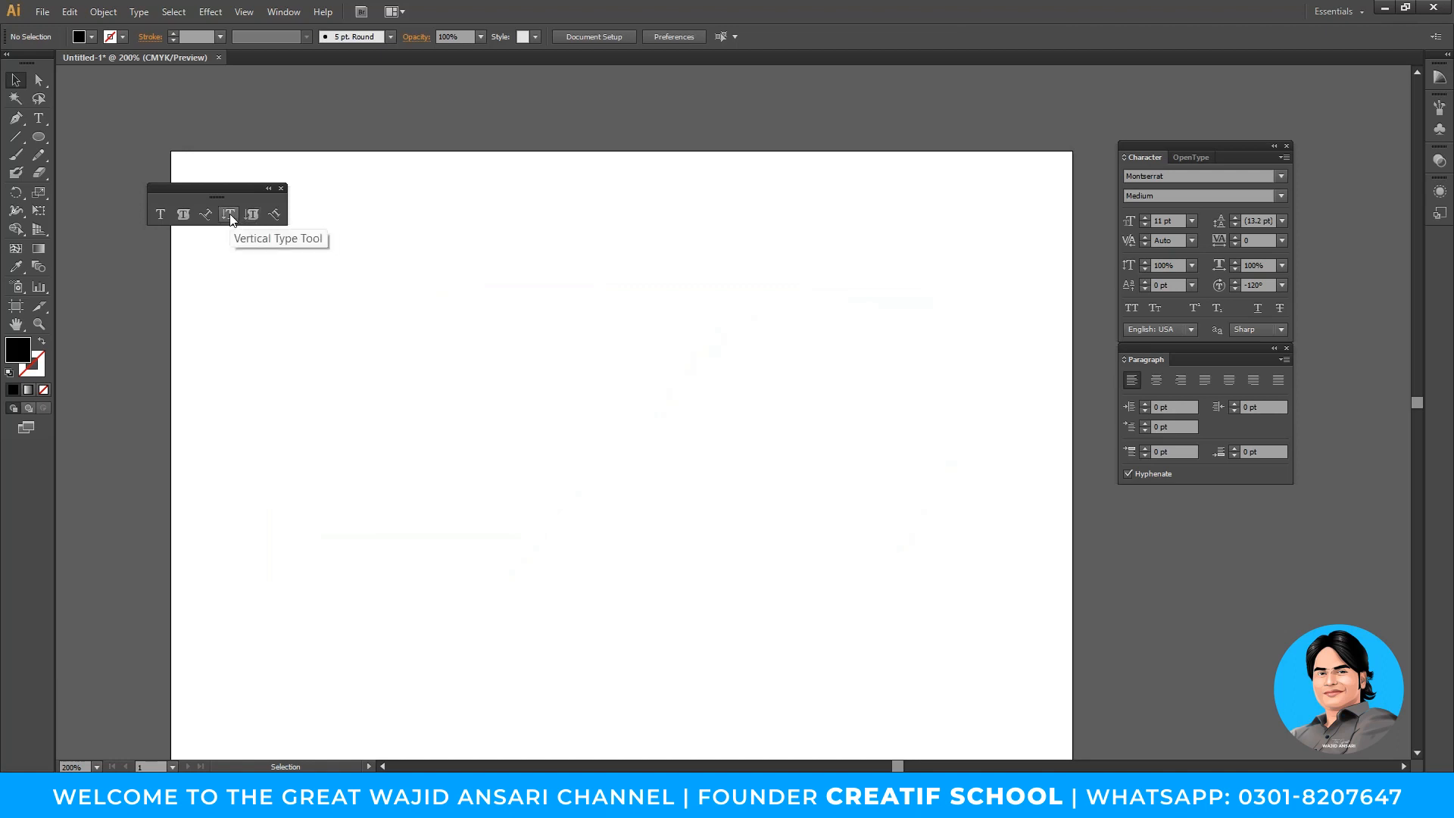
# Add a line of random sample point text and set its character rotation to 0°
pyautogui.click(161, 215)
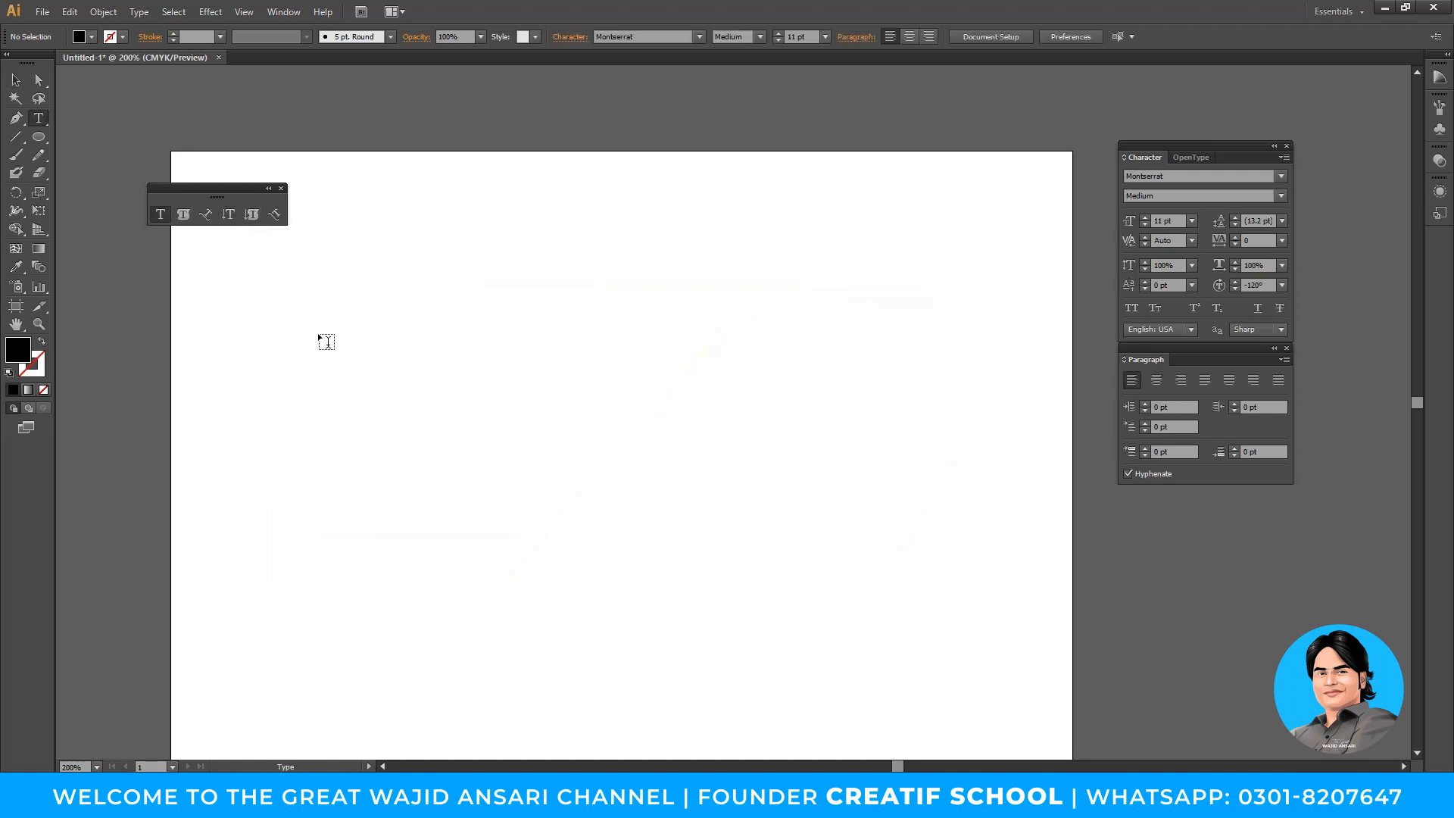
pyautogui.click(391, 394)
pyautogui.write('asdffdhjkhdsjkdfhj')
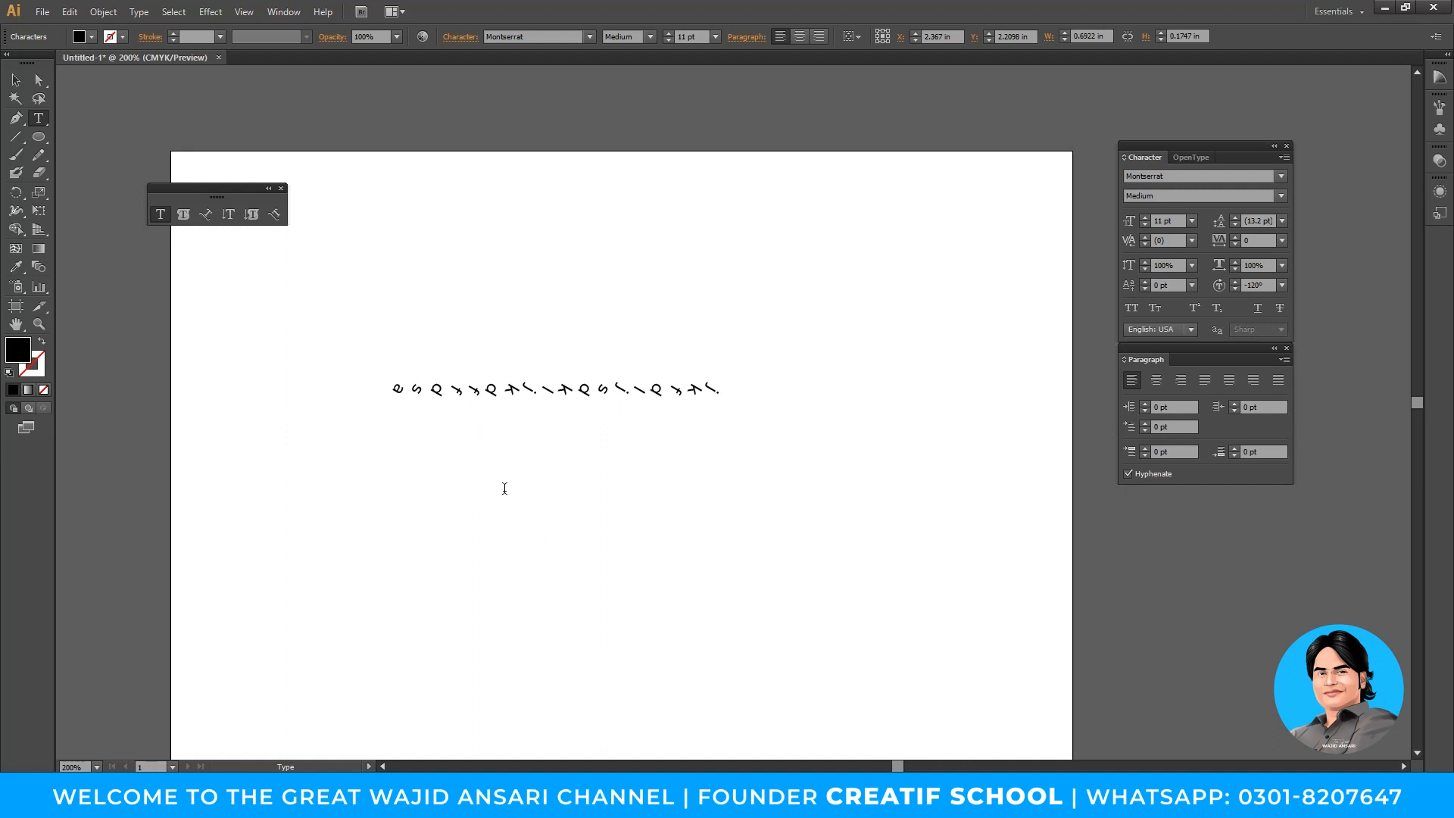
pyautogui.press('Escape')
pyautogui.click(1281, 285)
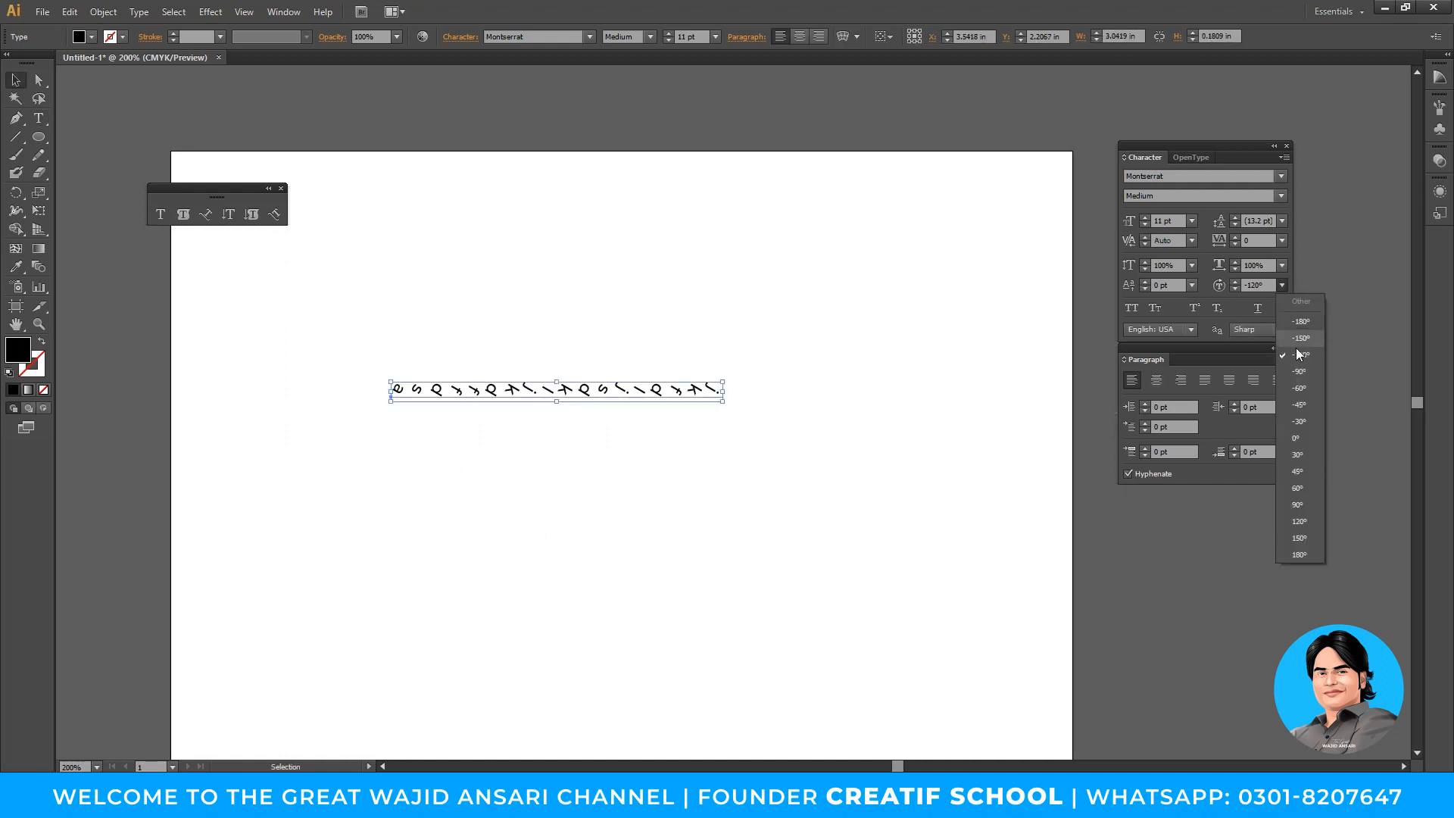
pyautogui.click(1298, 438)
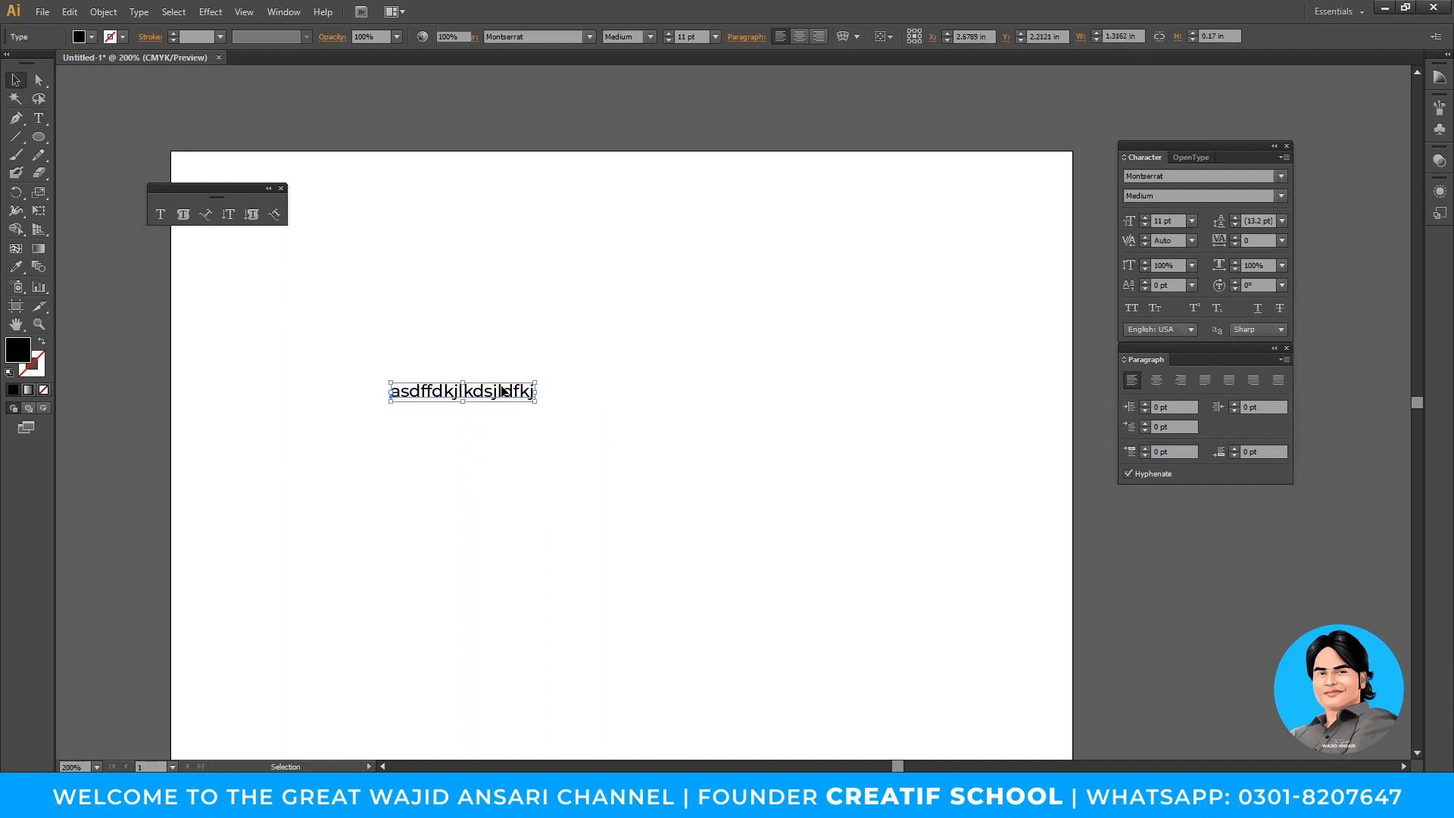
# Delete the sample text and add point text with the presenter's name in the upper part of the artboard
pyautogui.press('Delete')
pyautogui.click(157, 215)
pyautogui.click(462, 318)
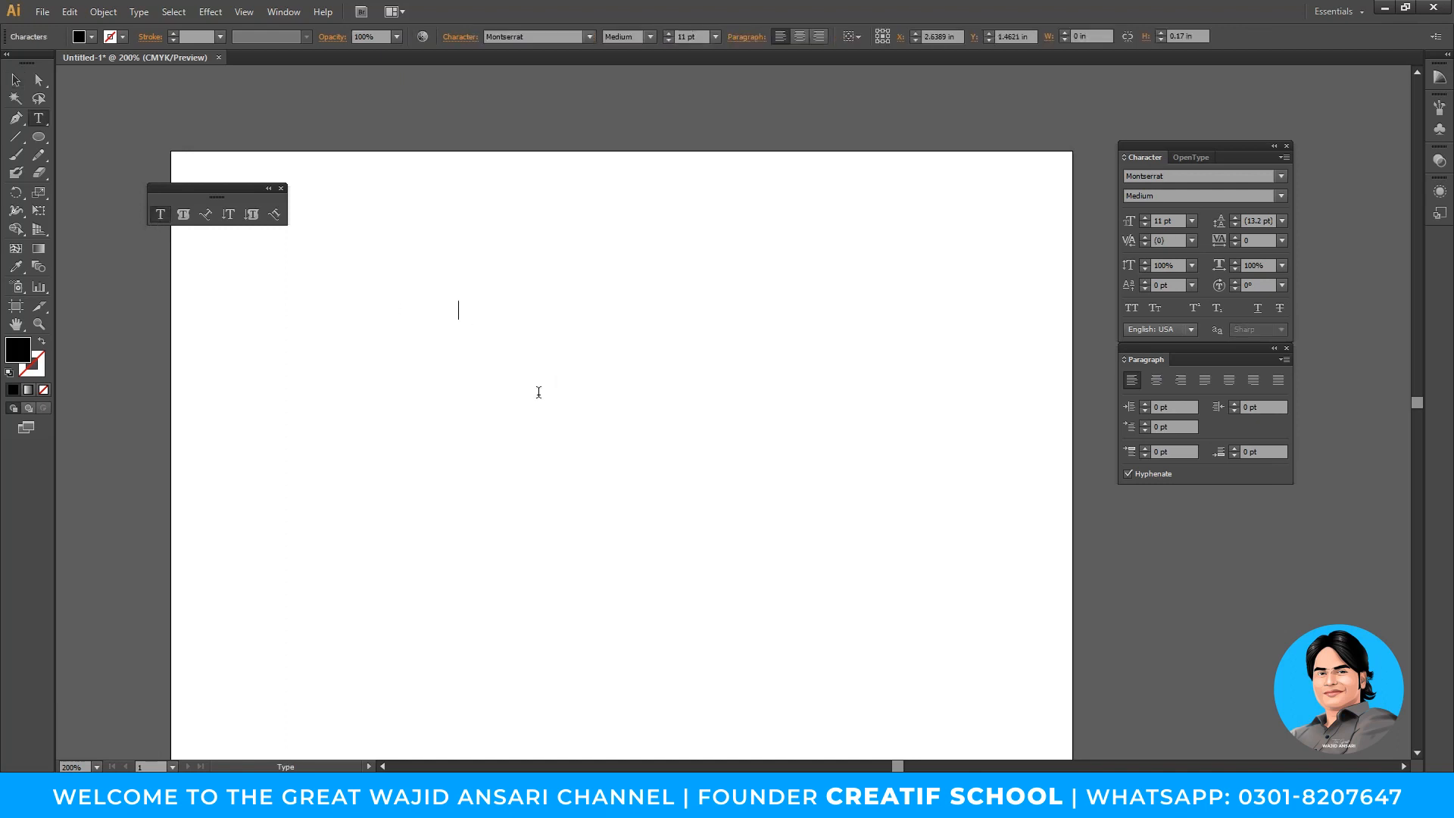
pyautogui.write('Wajid')
pyautogui.write(' Anasar')
pyautogui.press('BackSpace')
pyautogui.write('sari')
pyautogui.hotkey('ctrl', 'a')
pyautogui.write('Wajid Ansari')
pyautogui.press('Escape')
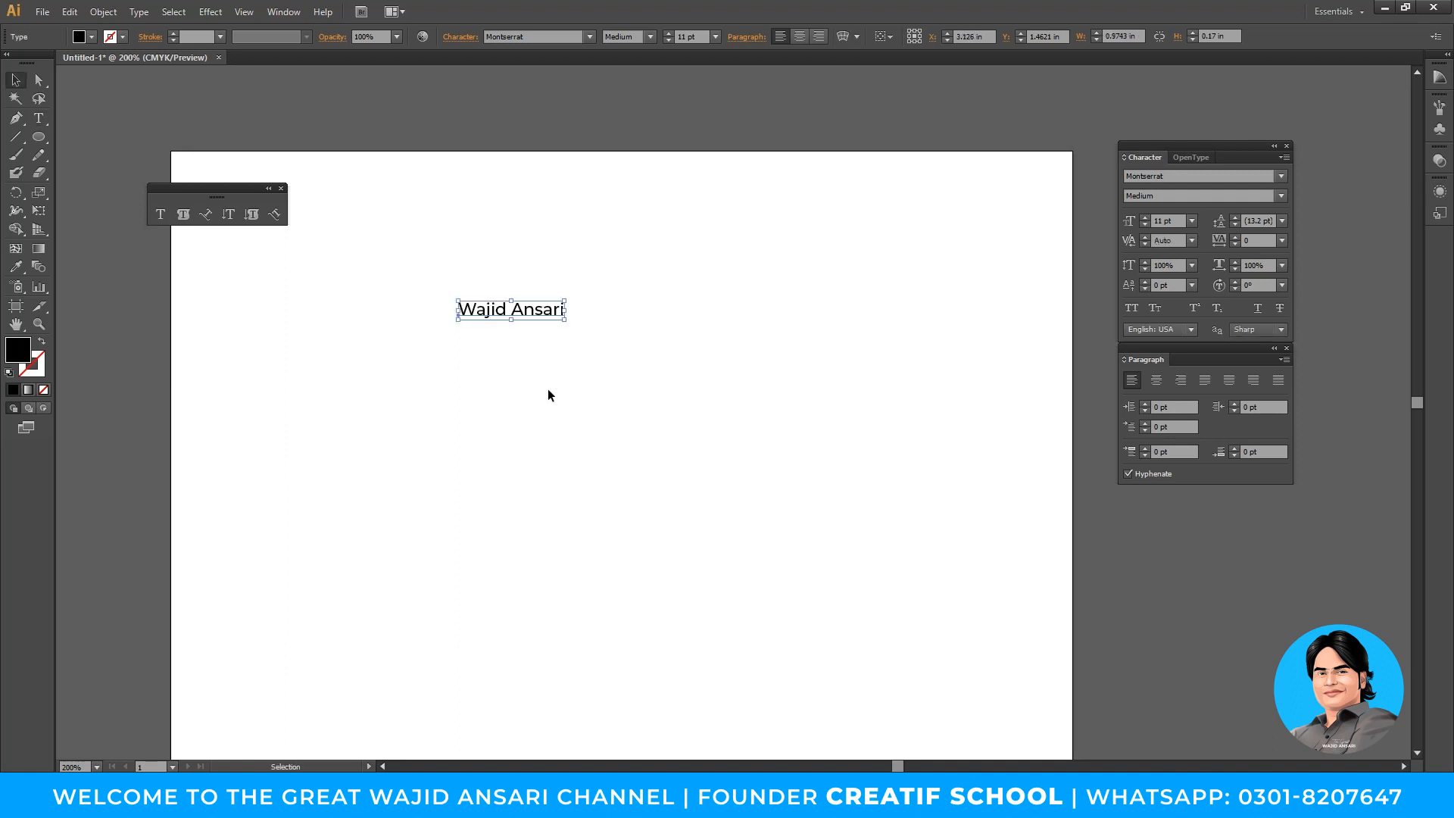
# Enlarge the presenter's name text and draw a thin black bar beneath it, with a matching vertical bar beside its end
pyautogui.moveTo(597, 309); pyautogui.dragTo(683, 377)
pyautogui.moveTo(40, 146); pyautogui.dragTo(75, 140)
pyautogui.moveTo(445, 419); pyautogui.dragTo(828, 520)
pyautogui.press('v')
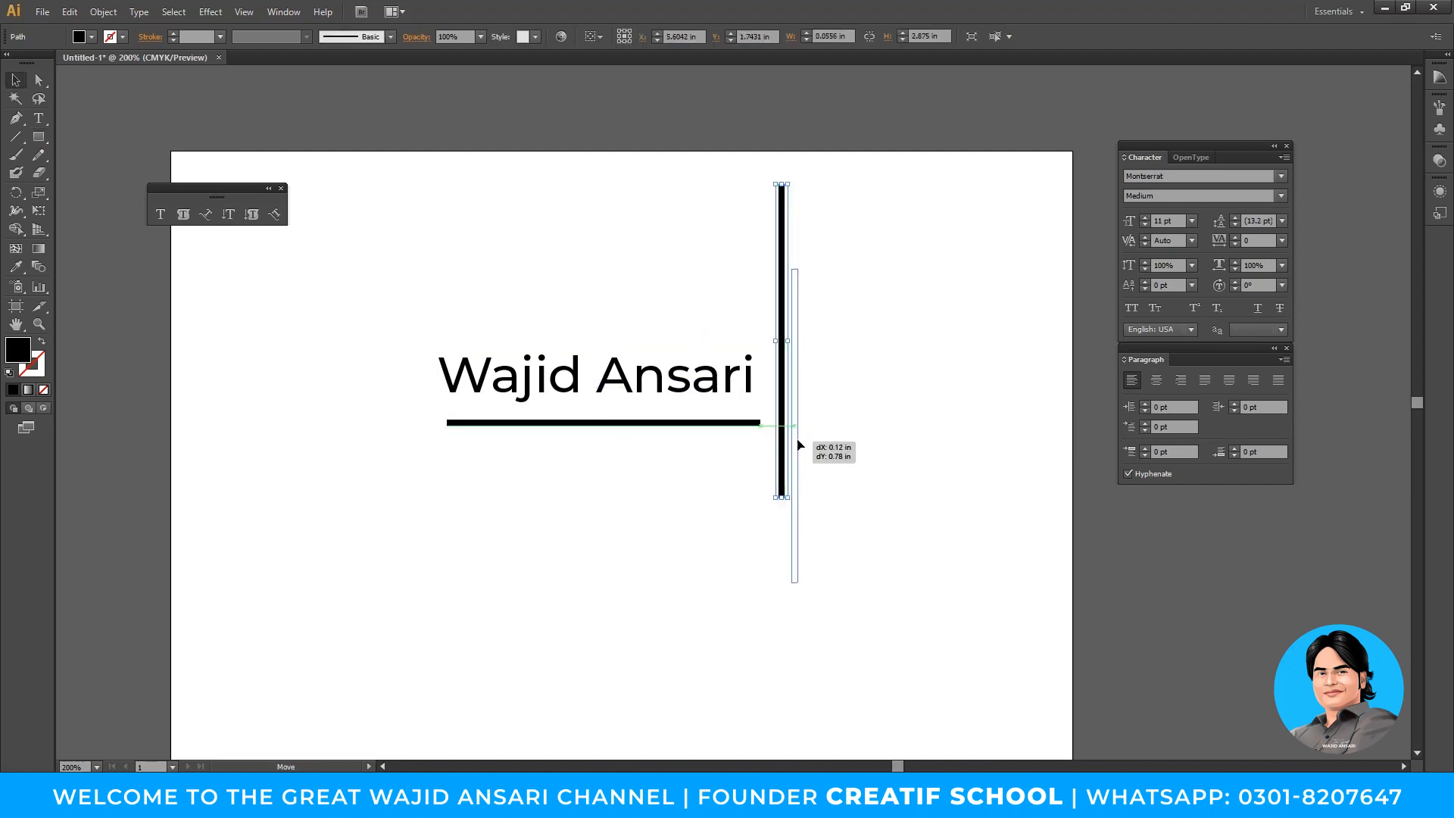
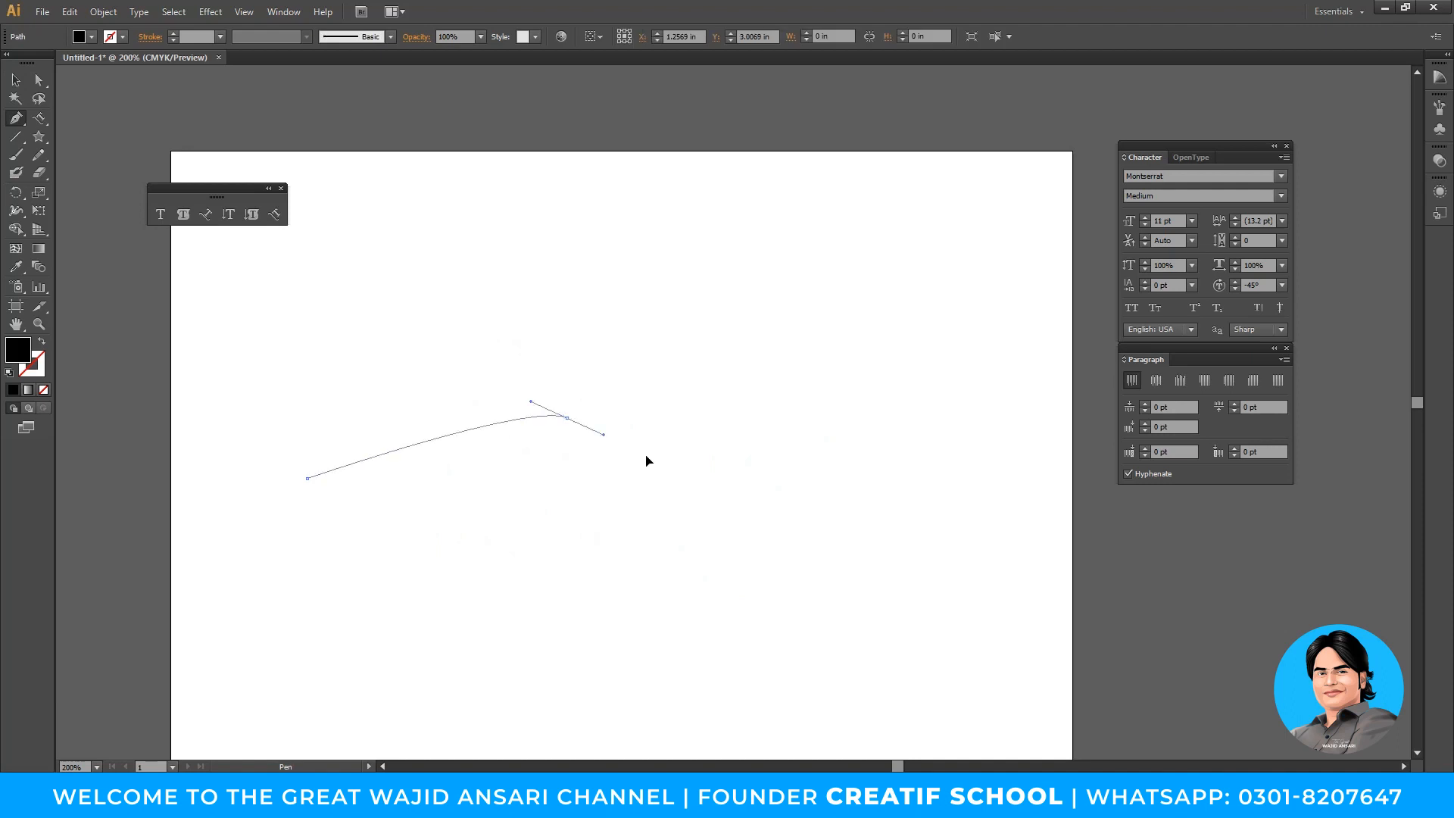
# Finish the wavy pen path and place the presenter's name along it as vertical path type
pyautogui.click(909, 282)
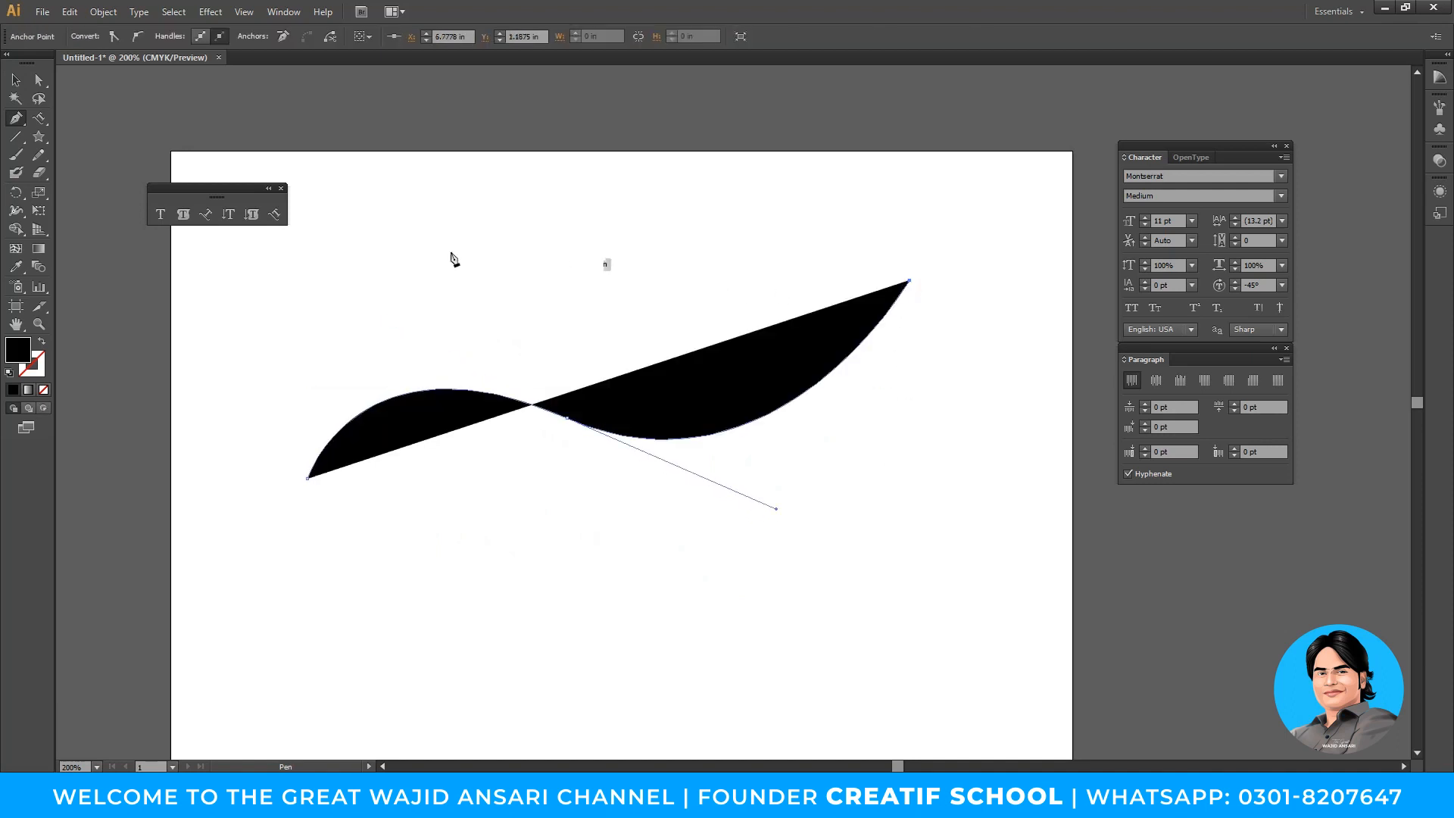
pyautogui.click(274, 214)
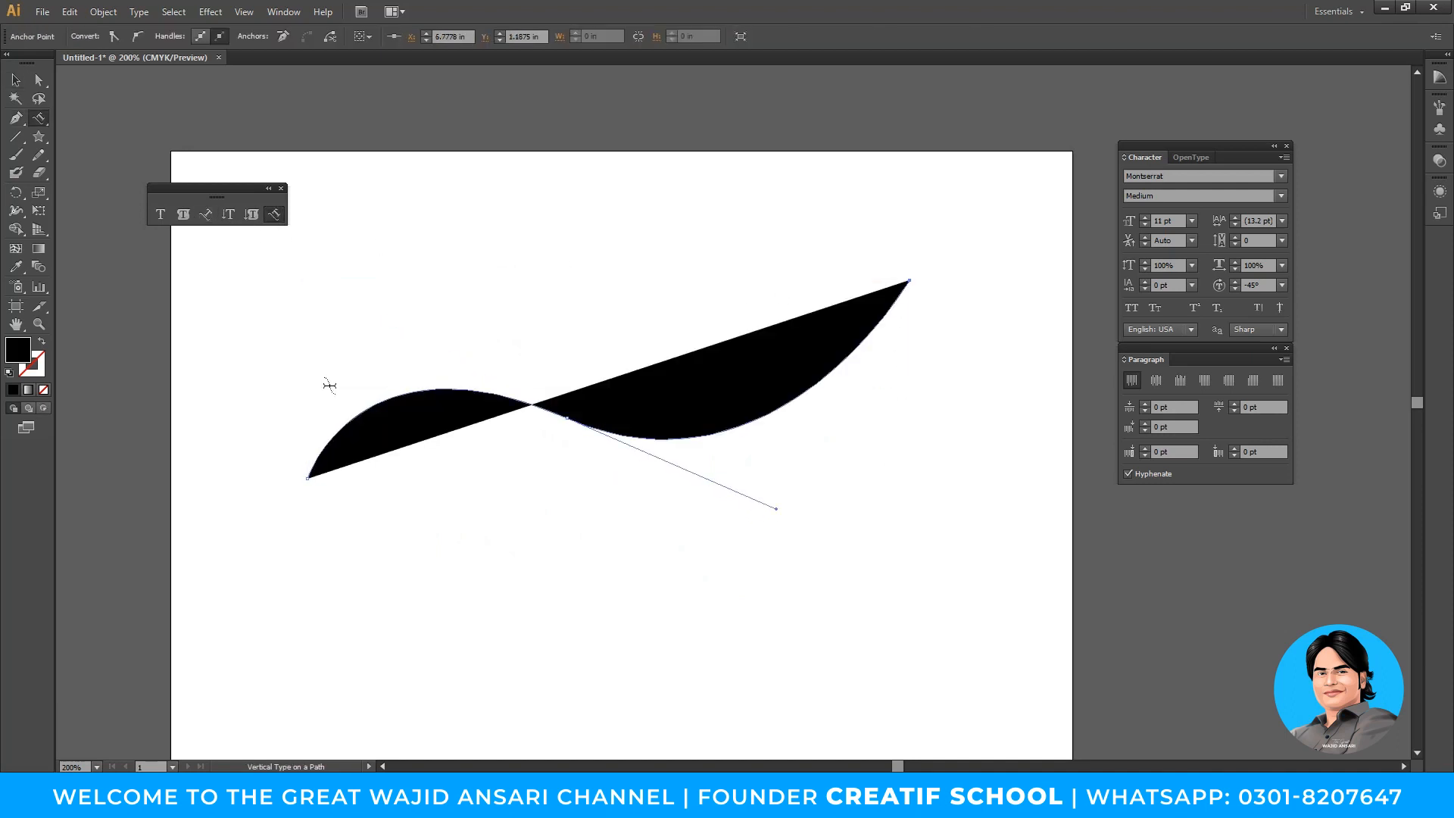
pyautogui.click(314, 465)
pyautogui.write('W')
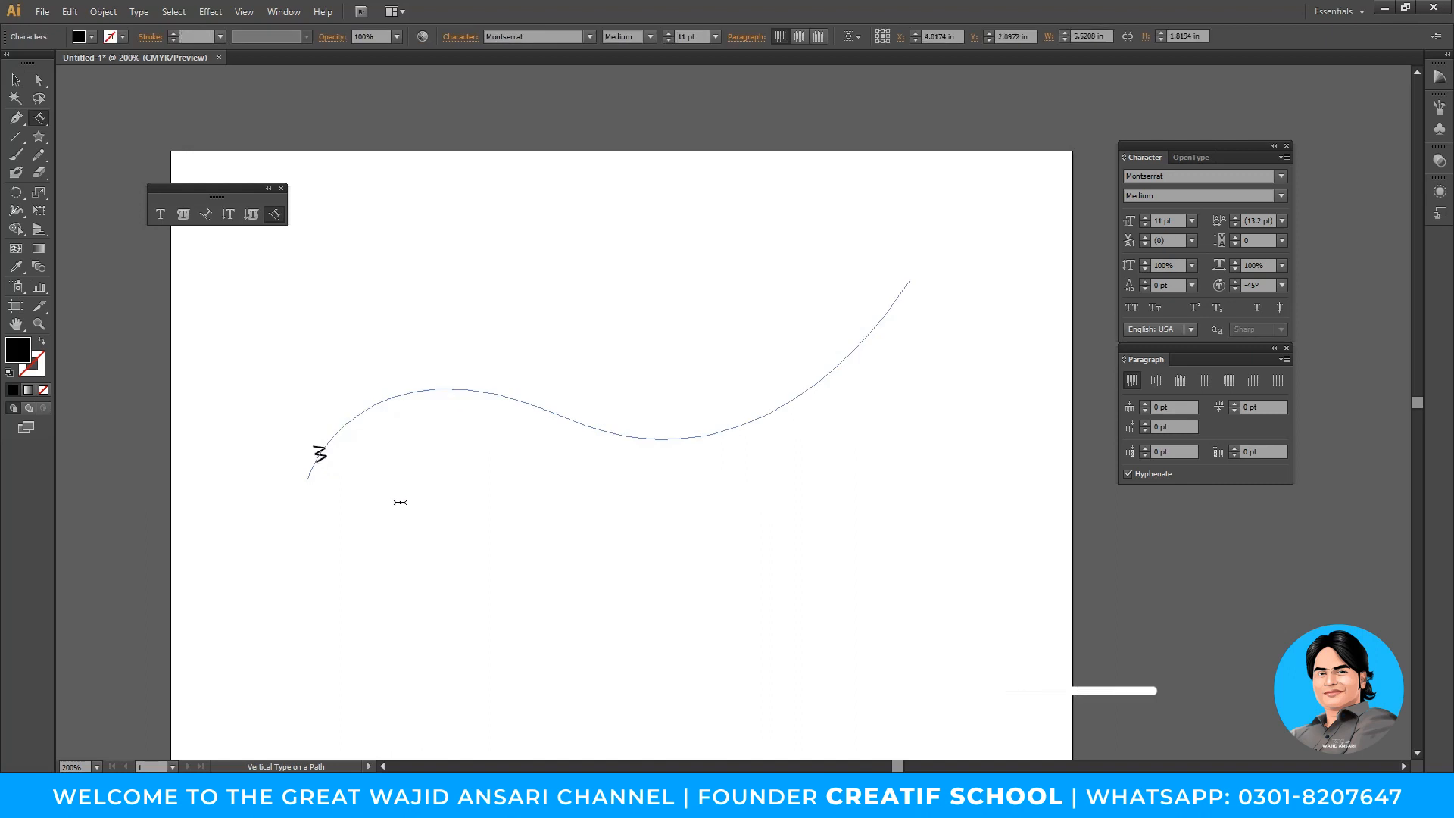
pyautogui.write('ajid Ansari')
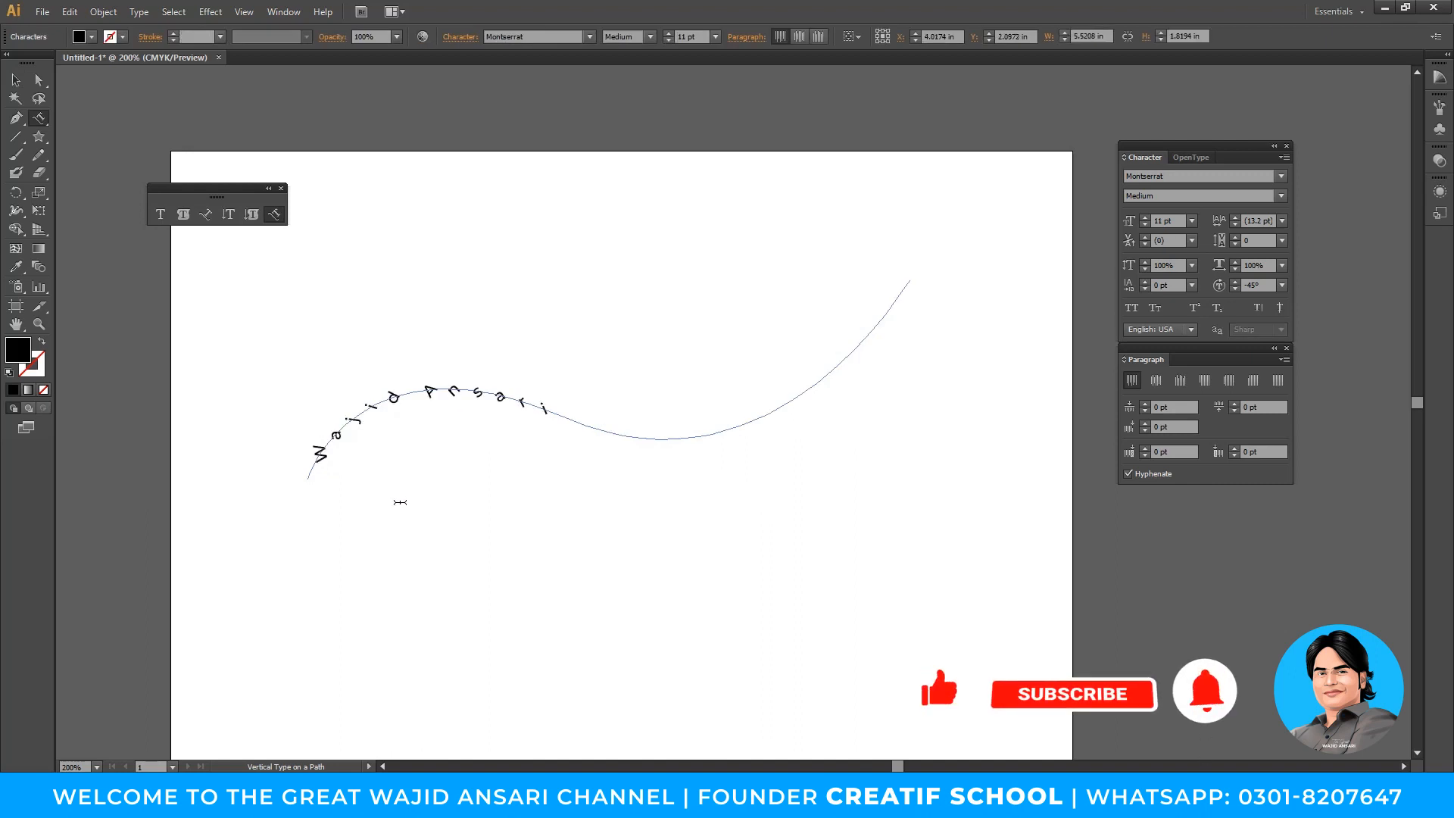
pyautogui.press('Escape')
# Try a 36 pt font size on the vertical path text and settle on 21 pt
pyautogui.click(1191, 220)
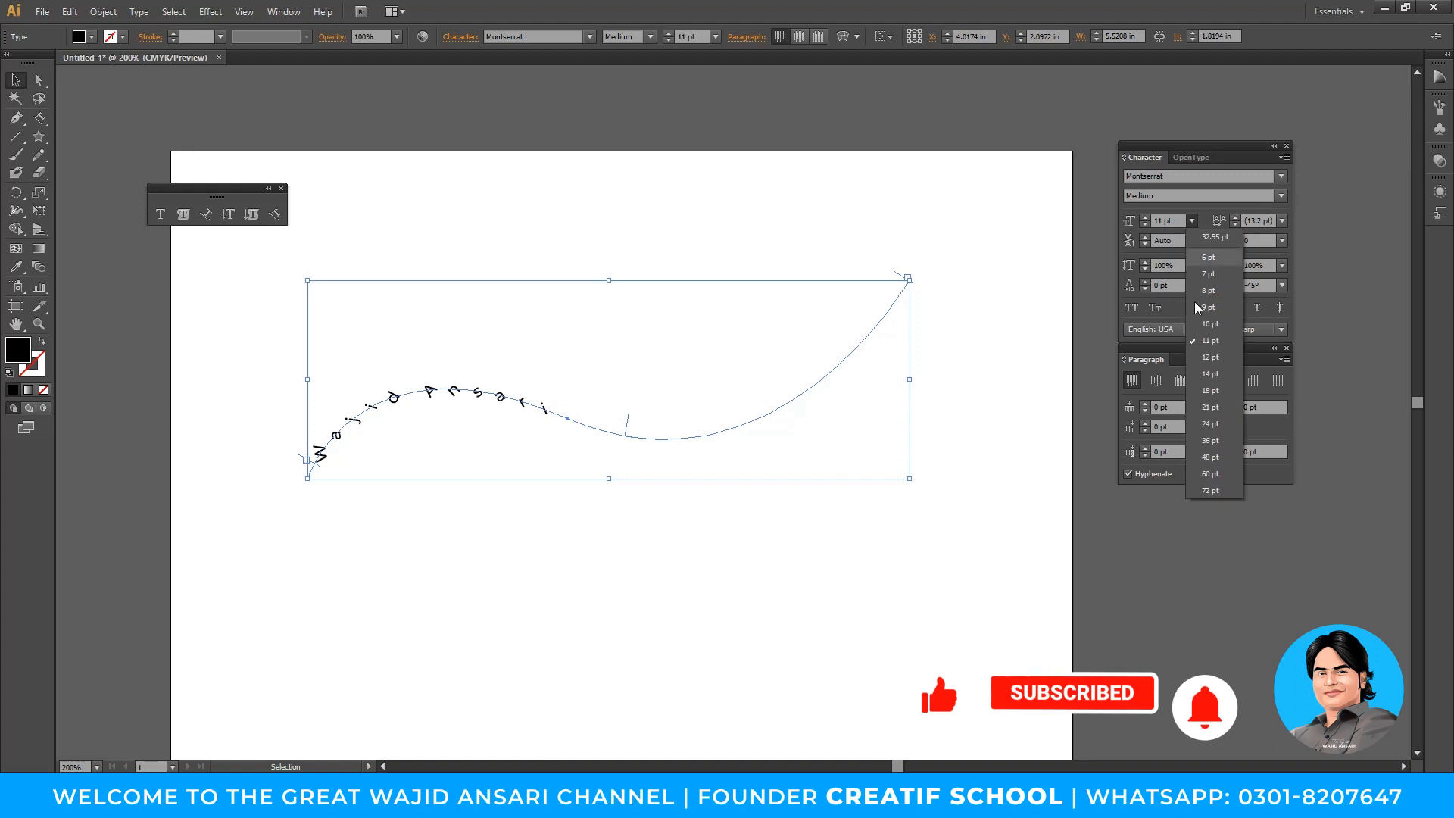
pyautogui.click(1206, 442)
pyautogui.click(1191, 220)
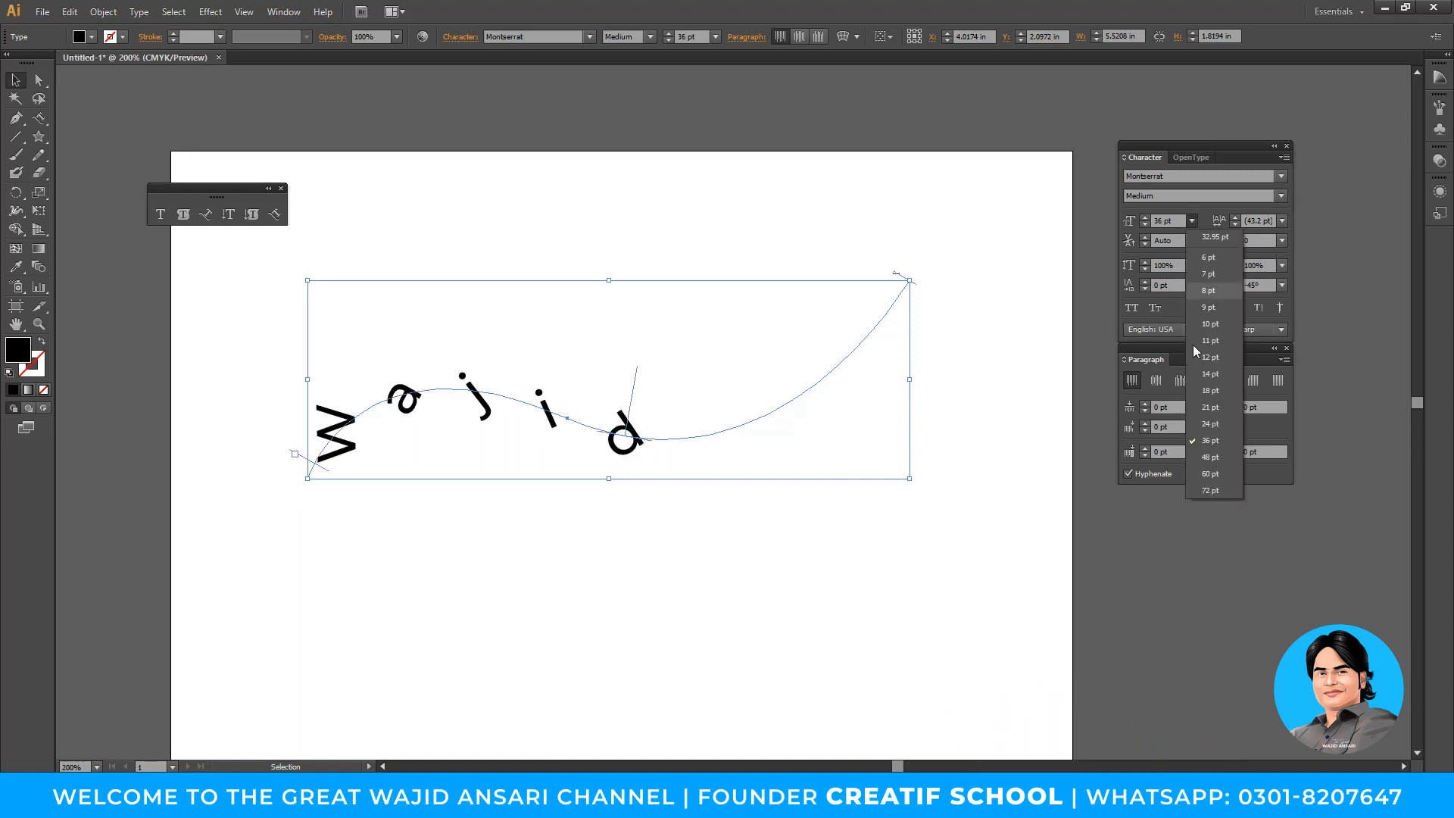
pyautogui.click(1207, 408)
pyautogui.click(880, 550)
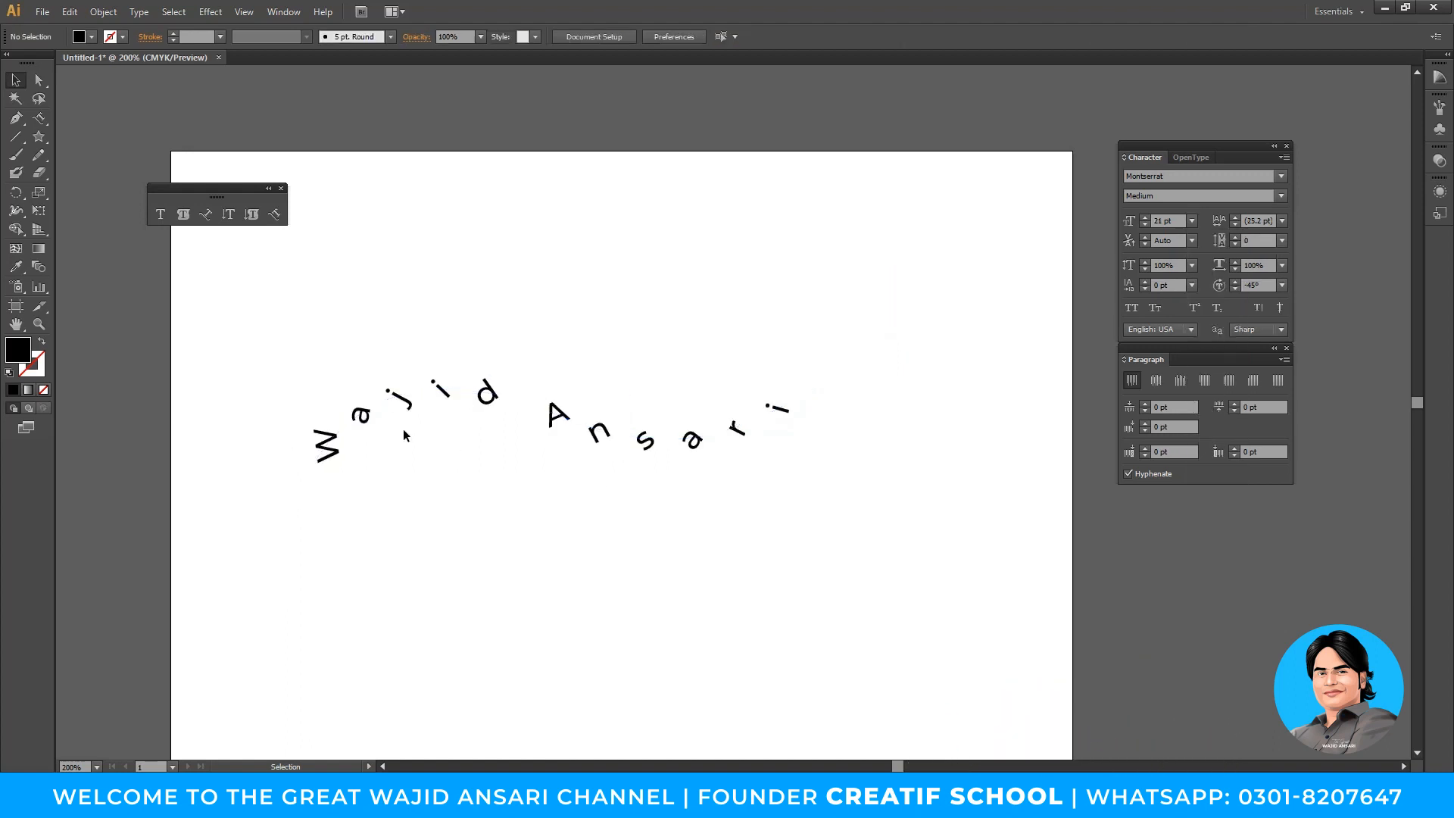
# Delete the vertical path text and draw a new S-shaped curve across the middle of the artboard with the Pen tool
pyautogui.click(429, 415)
pyautogui.press('Delete')
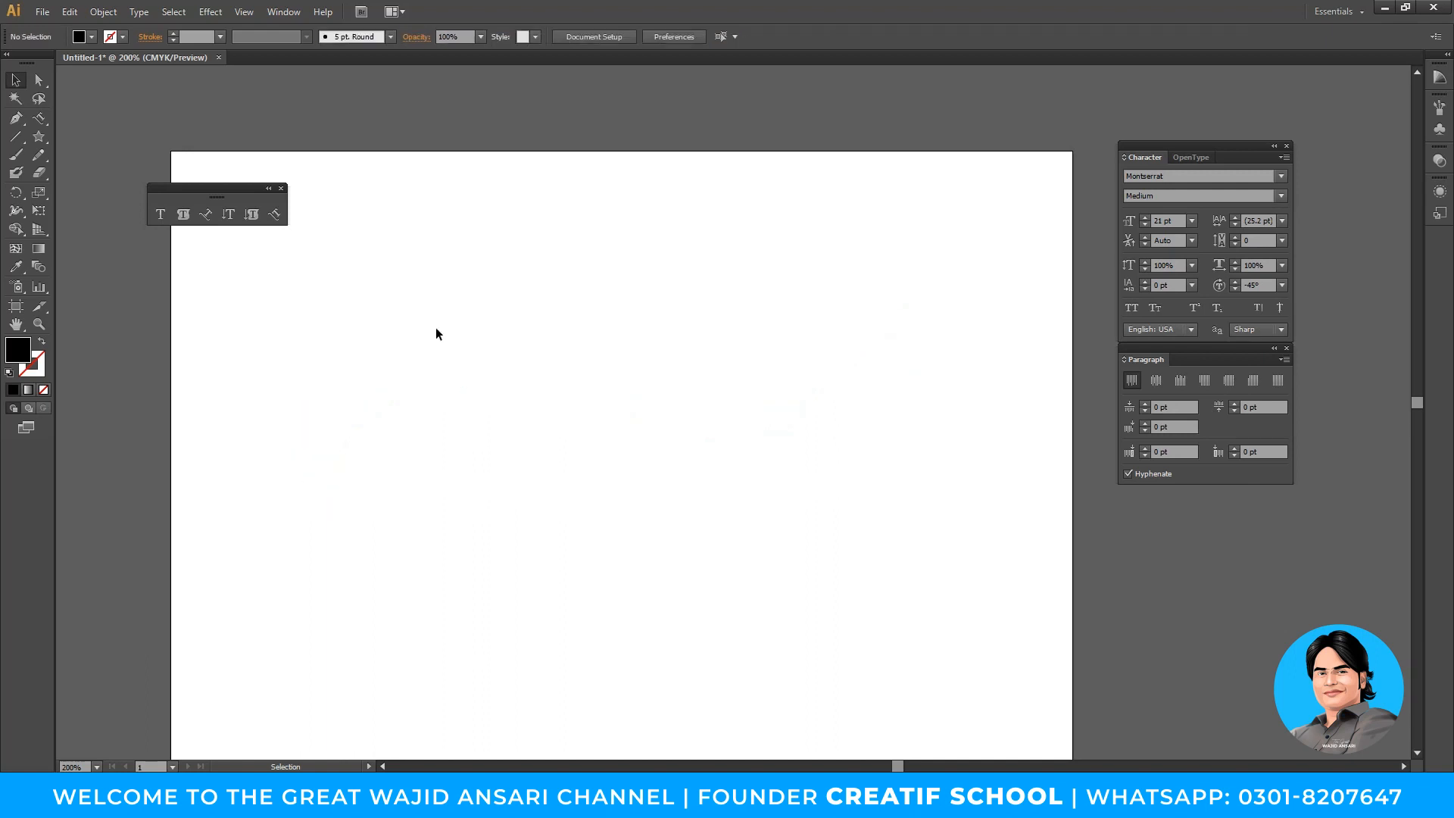
pyautogui.click(14, 119)
pyautogui.click(351, 478)
pyautogui.click(629, 491)
pyautogui.moveTo(636, 477); pyautogui.dragTo(771, 557)
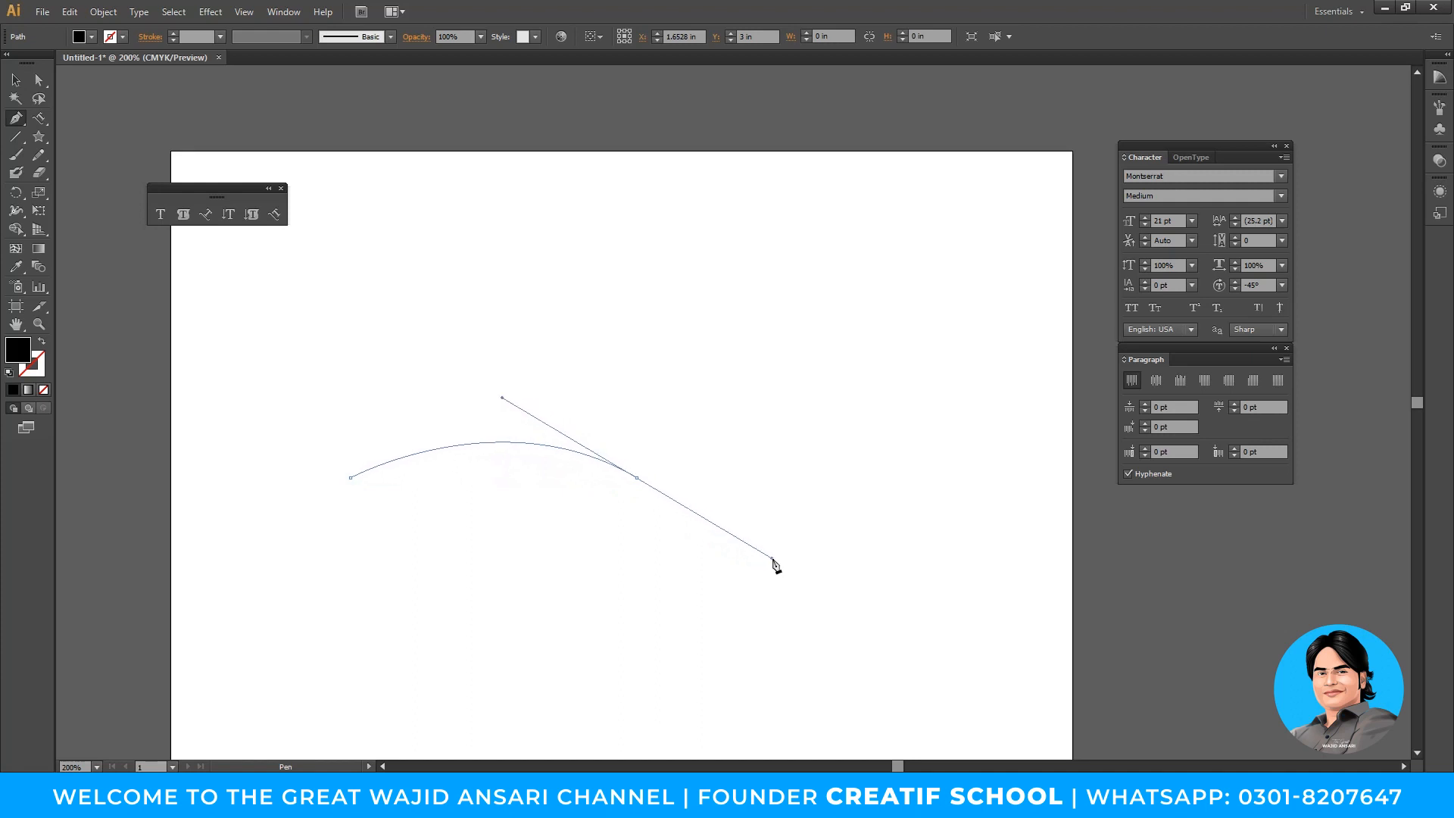
pyautogui.click(917, 418)
pyautogui.press('v')
# Add the text "The Name of Allah" along the new curve with the Type on a Path tool
pyautogui.click(160, 214)
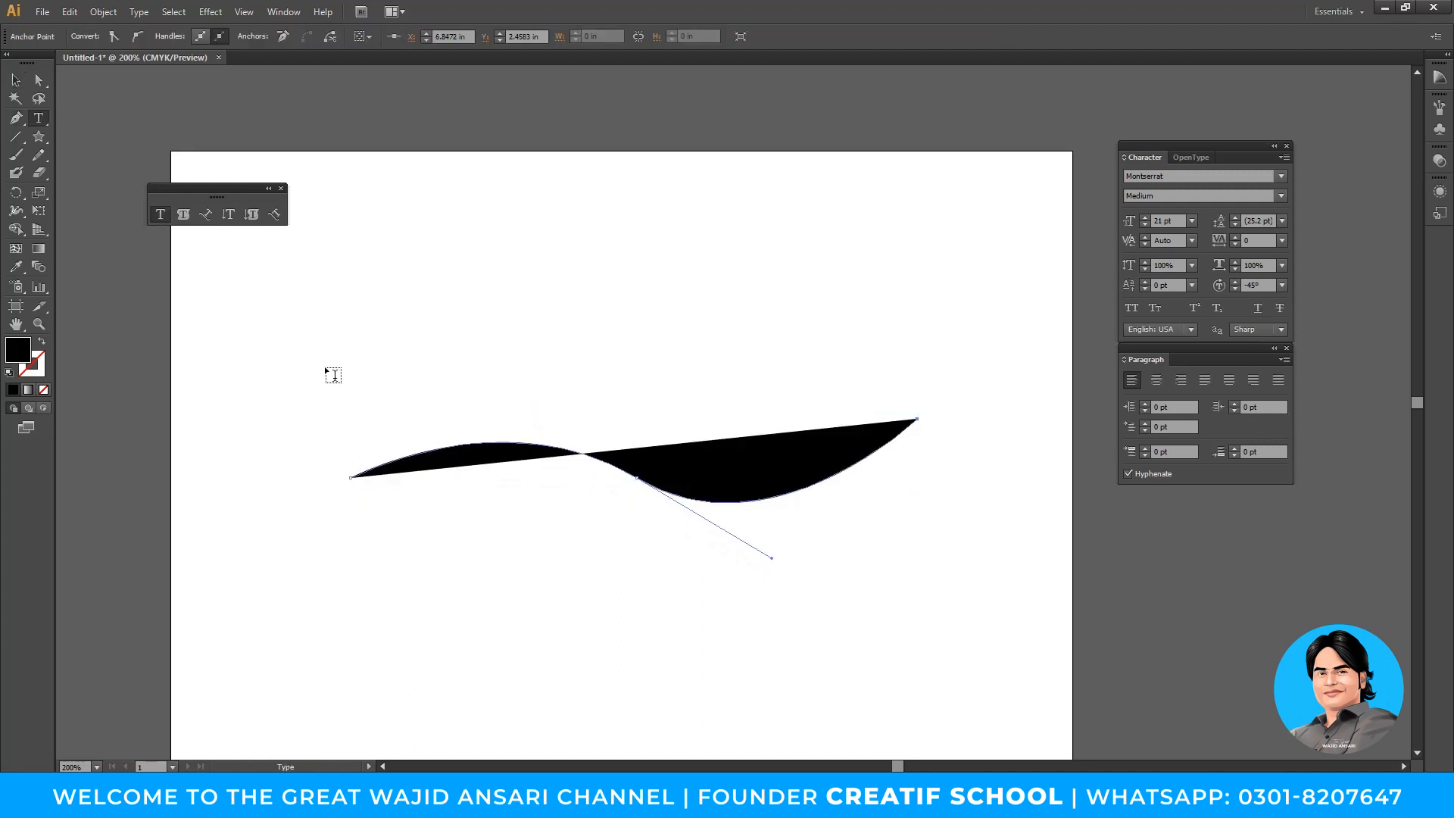
pyautogui.click(204, 215)
pyautogui.click(355, 469)
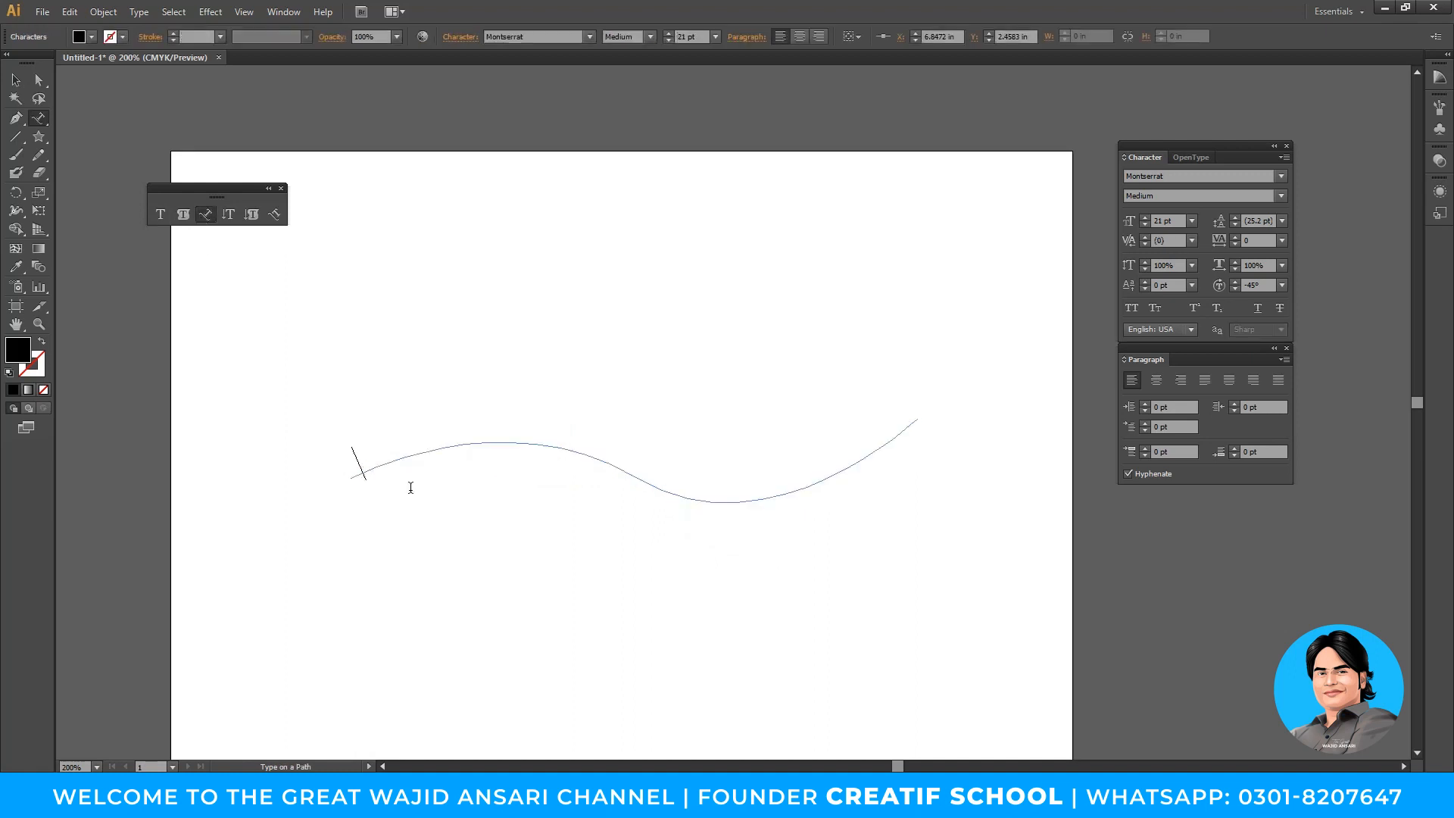
pyautogui.write('The N')
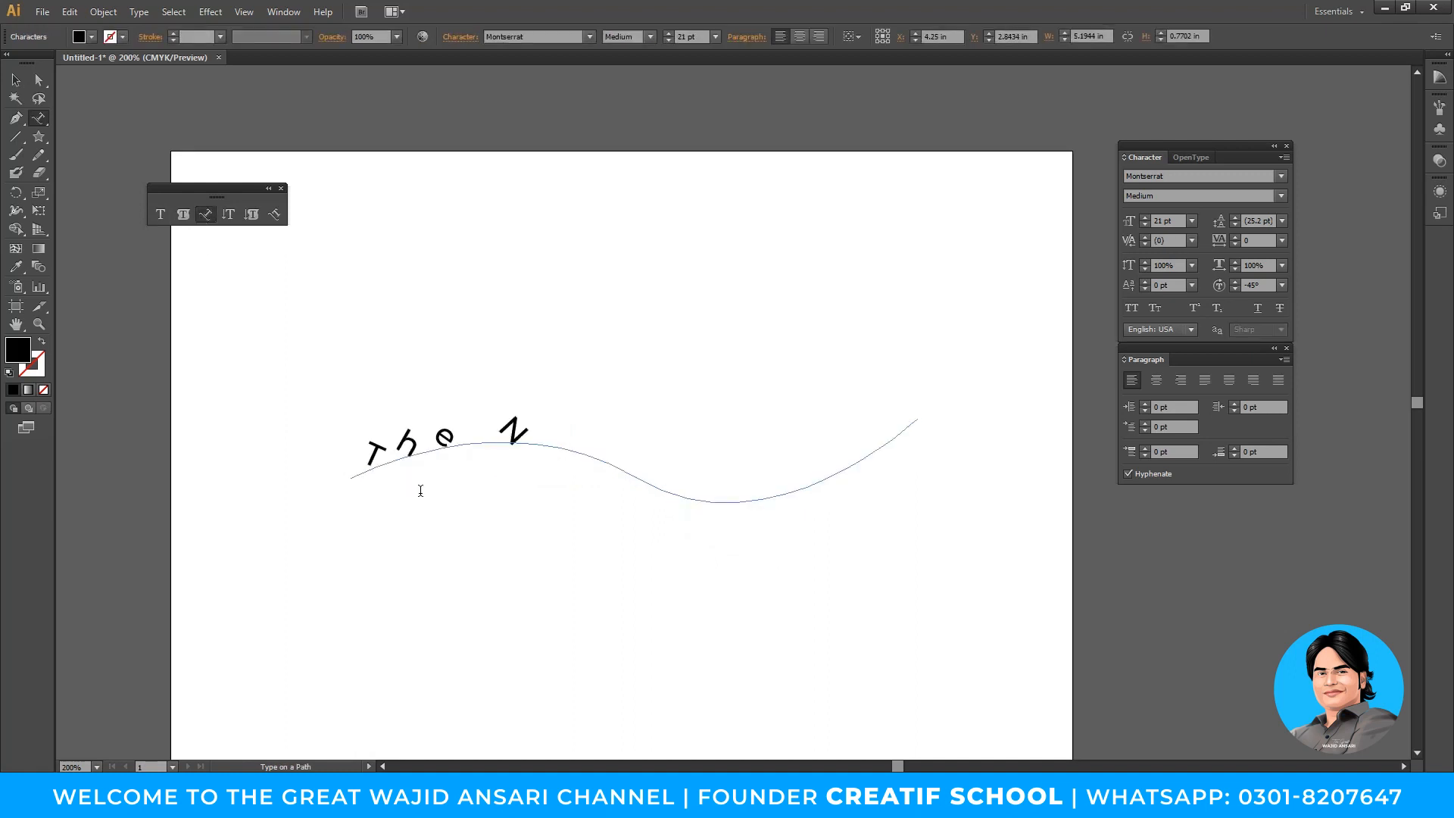
pyautogui.write('ame of Allah')
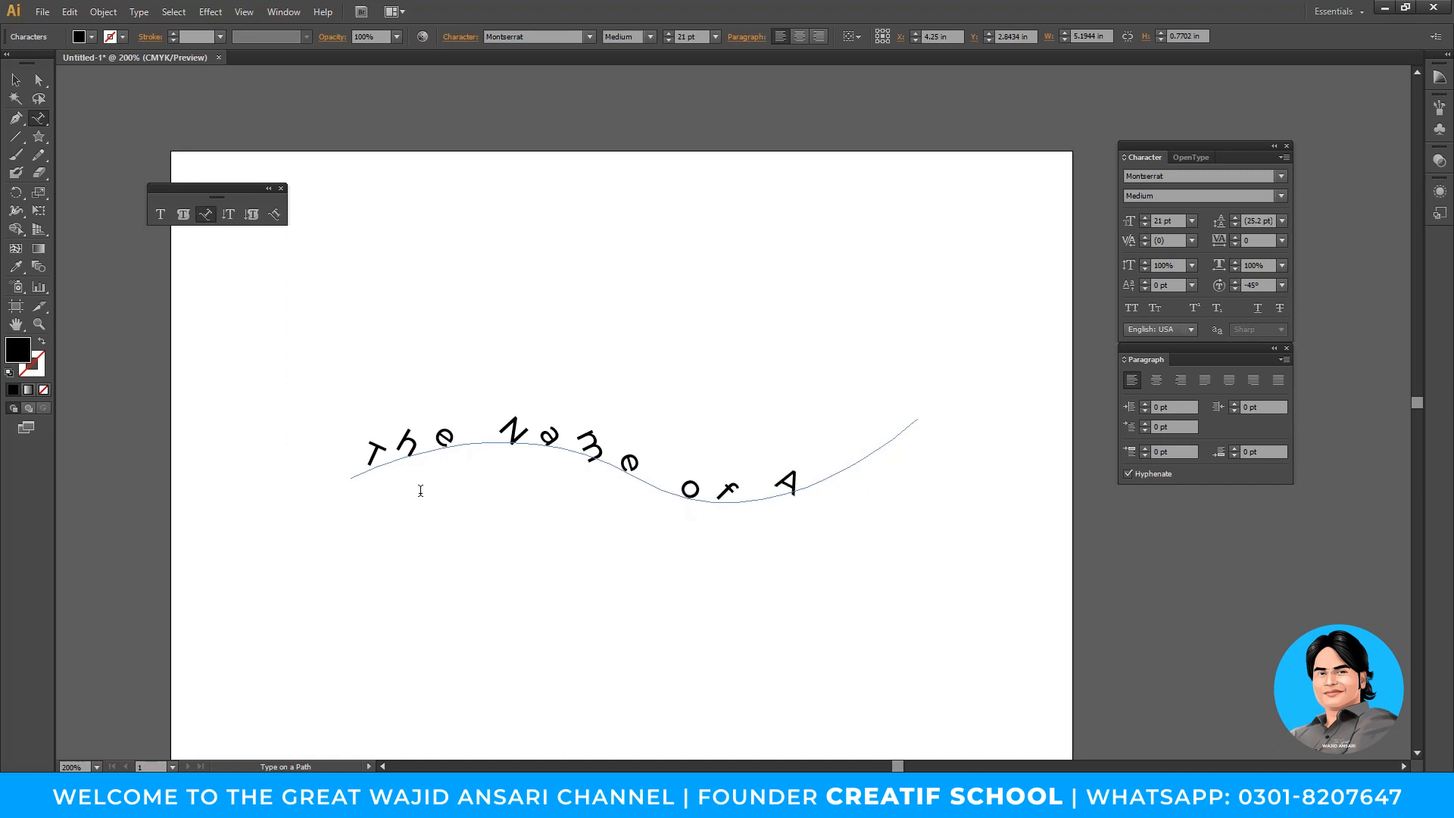
pyautogui.press('Escape')
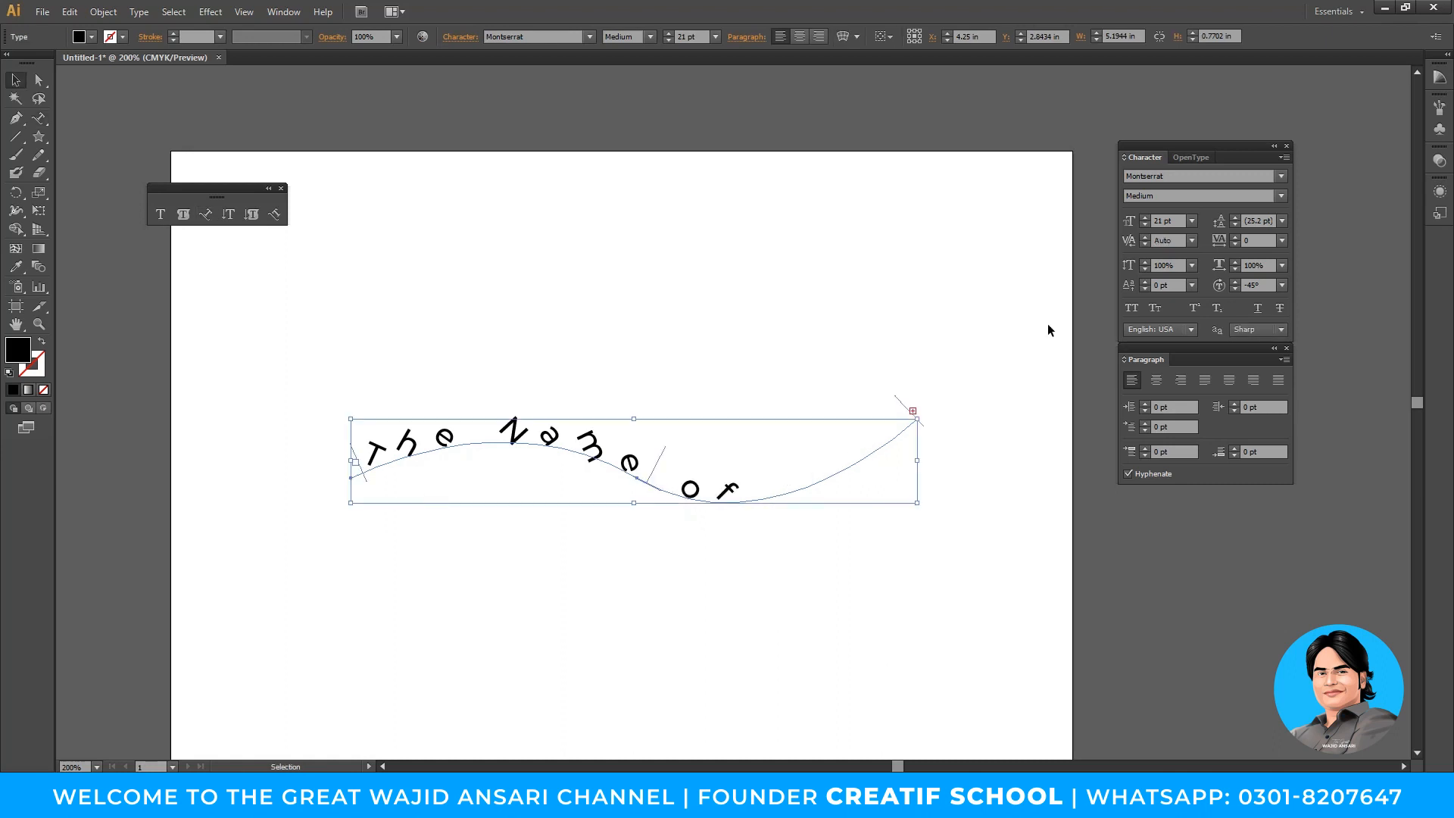
# Set the path text's character rotation to 0° and its font size to 24 pt
pyautogui.click(1191, 220)
pyautogui.click(1216, 367)
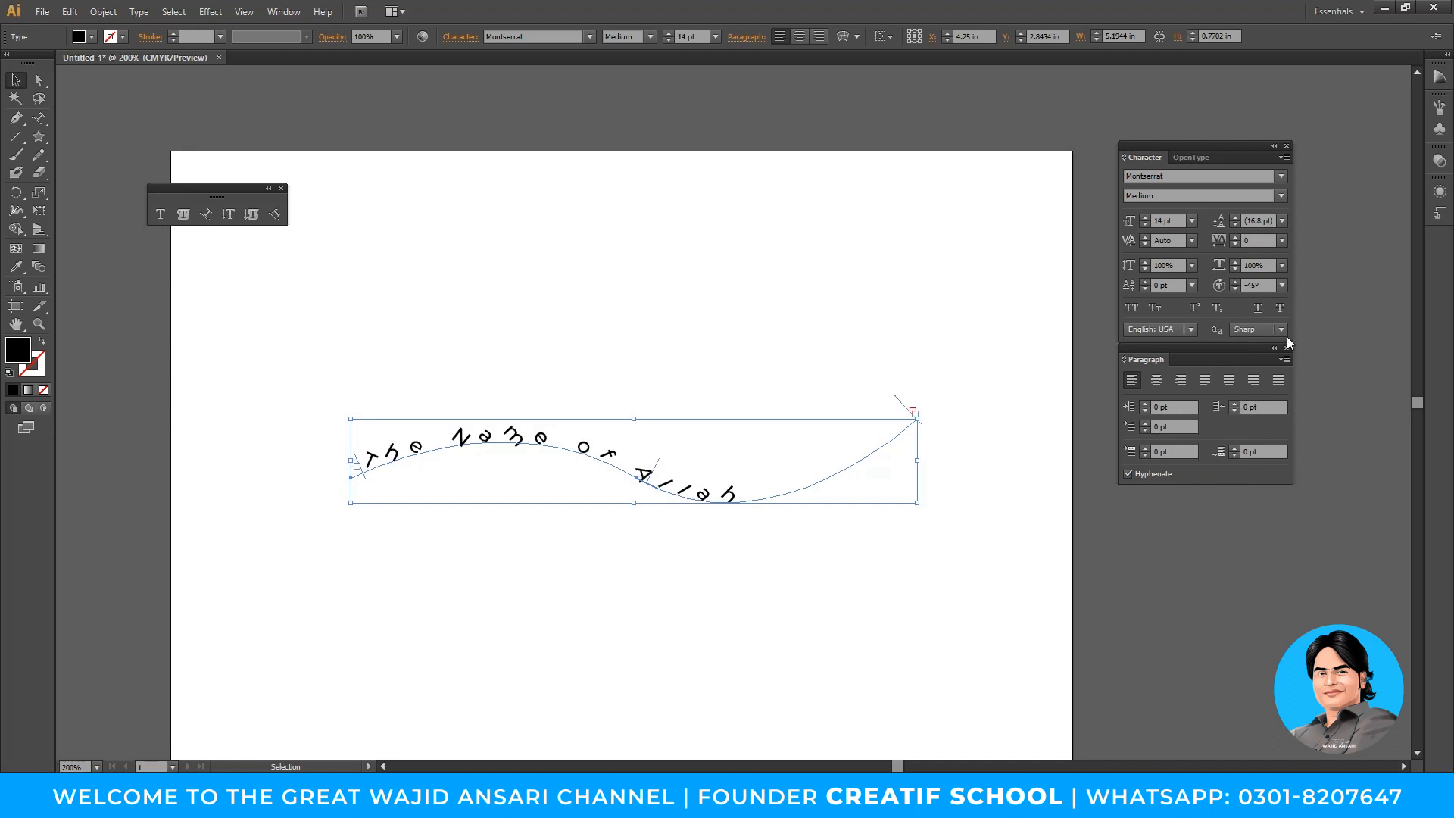
pyautogui.click(1280, 286)
pyautogui.click(1295, 438)
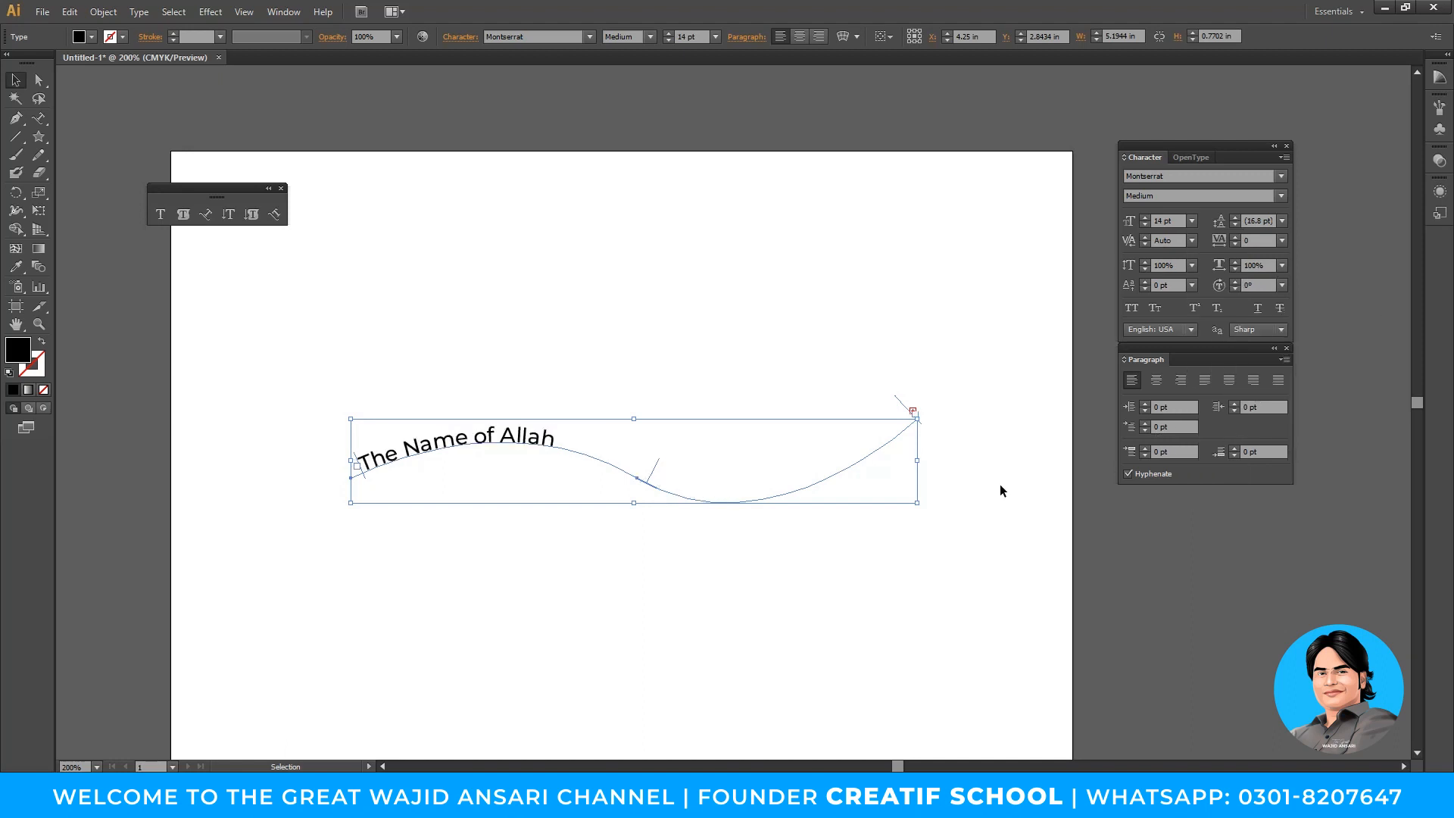
pyautogui.click(1191, 220)
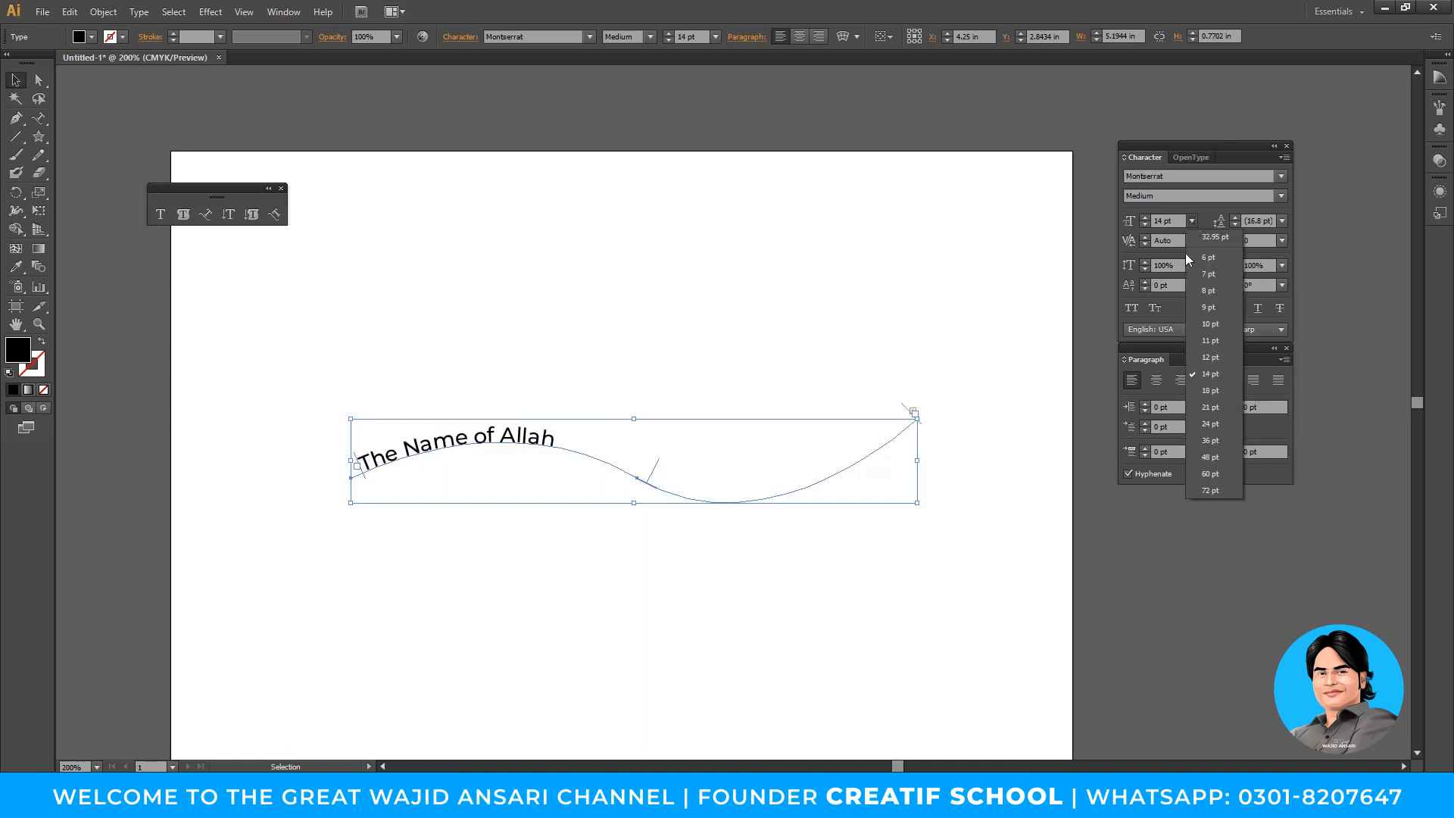
pyautogui.click(1209, 424)
pyautogui.click(724, 615)
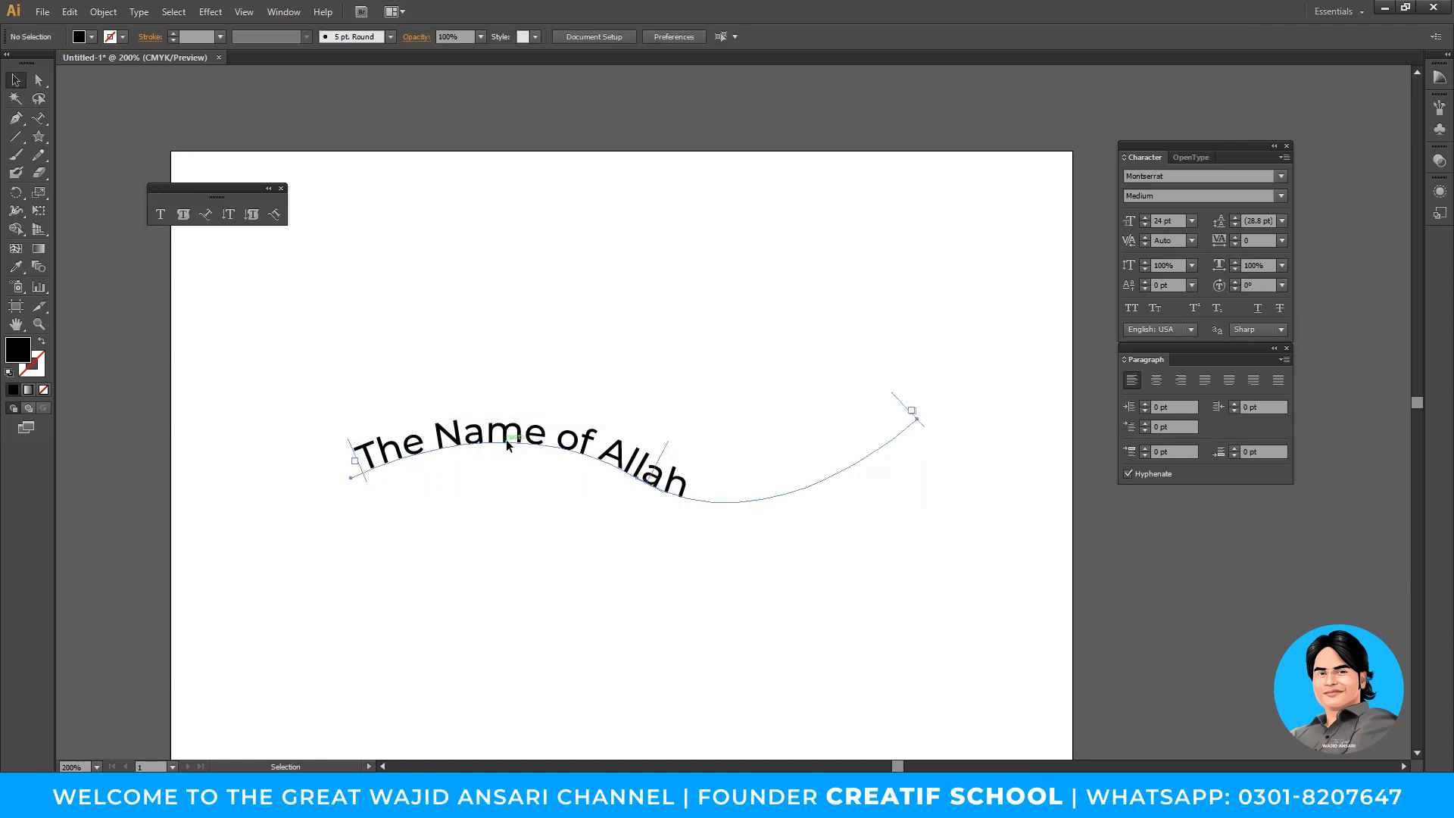
# Replace the path text with "CREATIF SCHOOL MALIR, KARACHI" and set its font size to 21 pt
pyautogui.click(506, 439)
pyautogui.press('t')
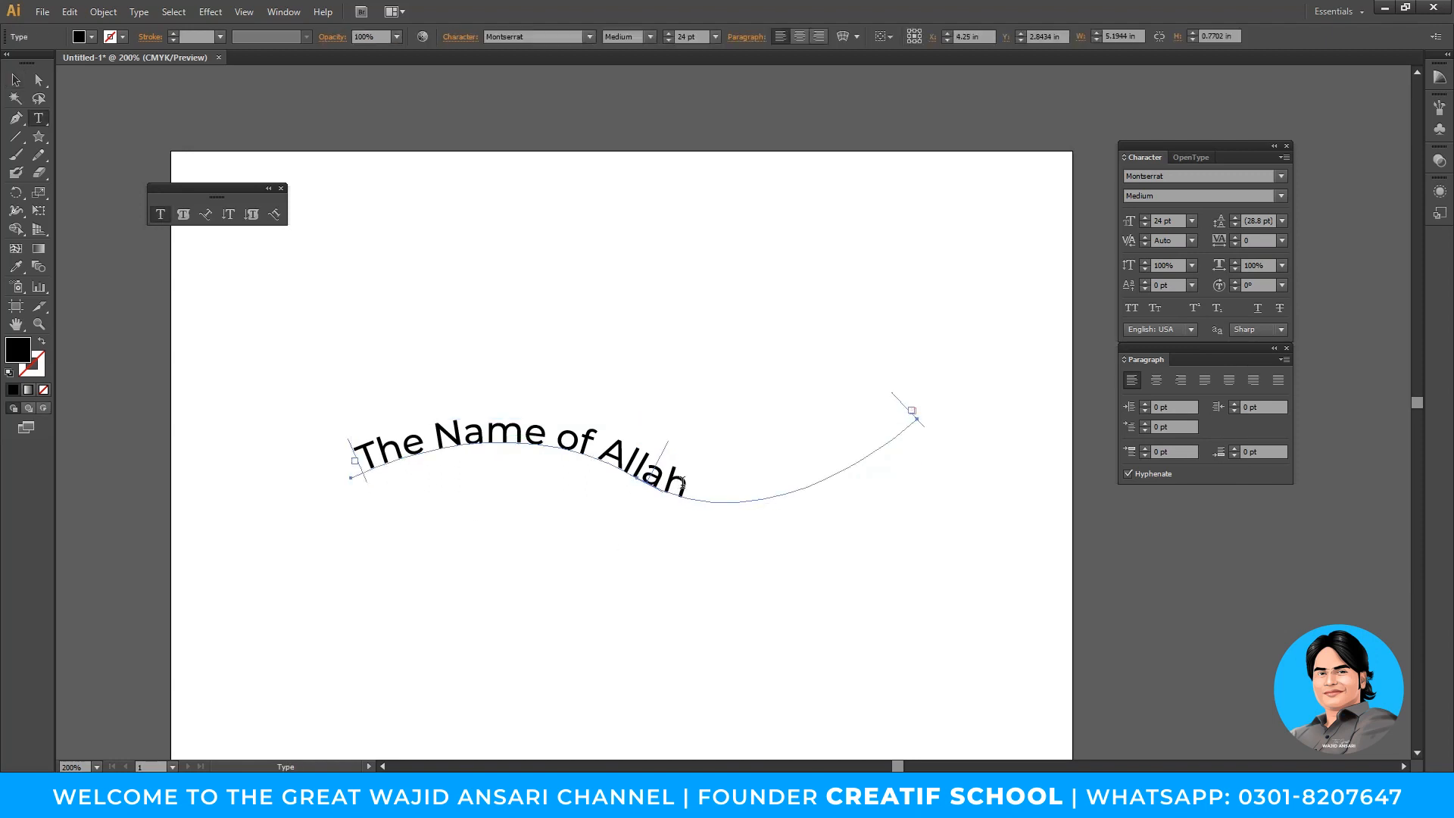
pyautogui.click(686, 484)
pyautogui.hotkey('ctrl', 'a')
pyautogui.write('WJAID')
pyautogui.hotkey('ctrl', 'a')
pyautogui.write('CREATI')
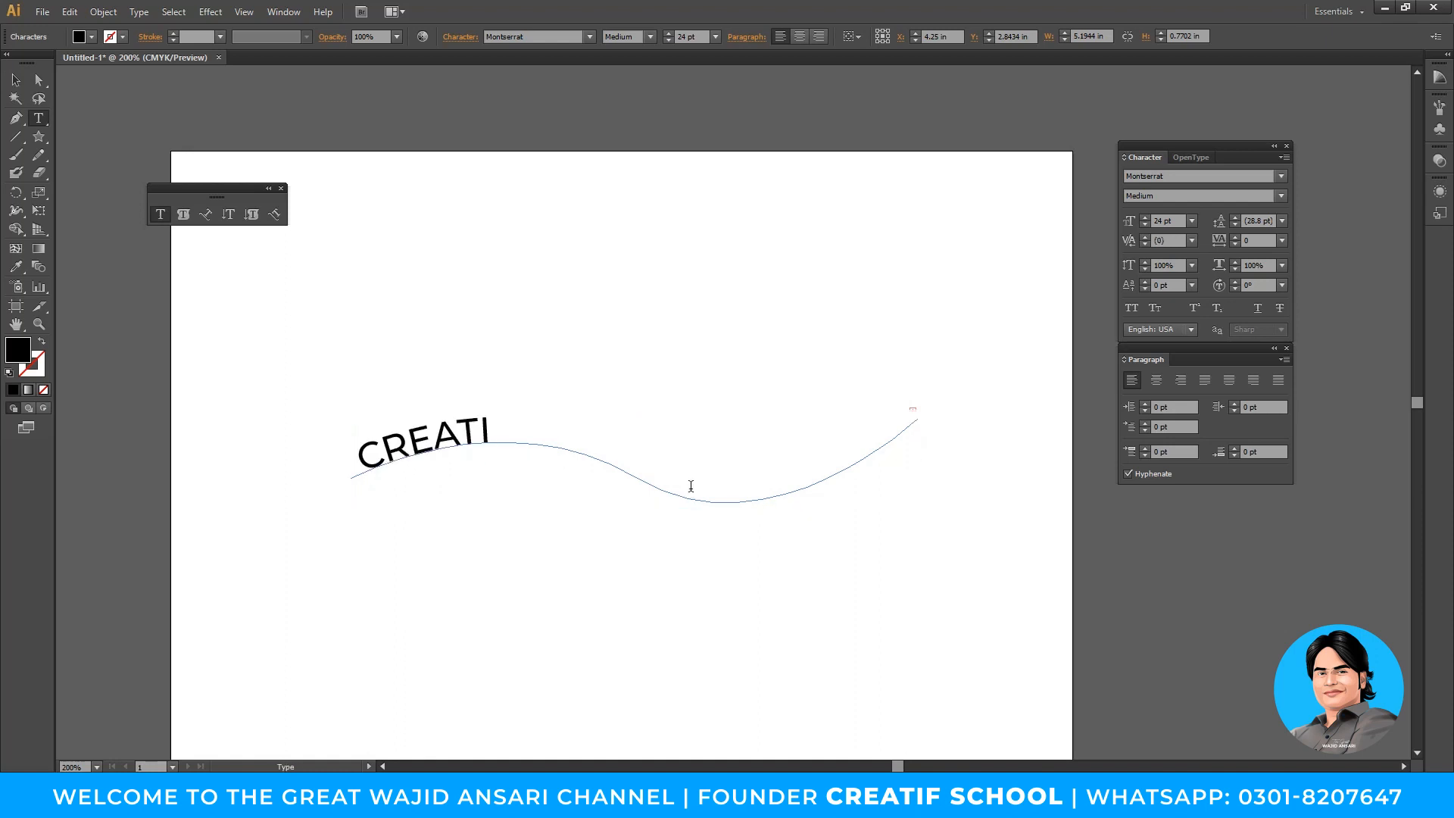
pyautogui.write('F SCHOOL')
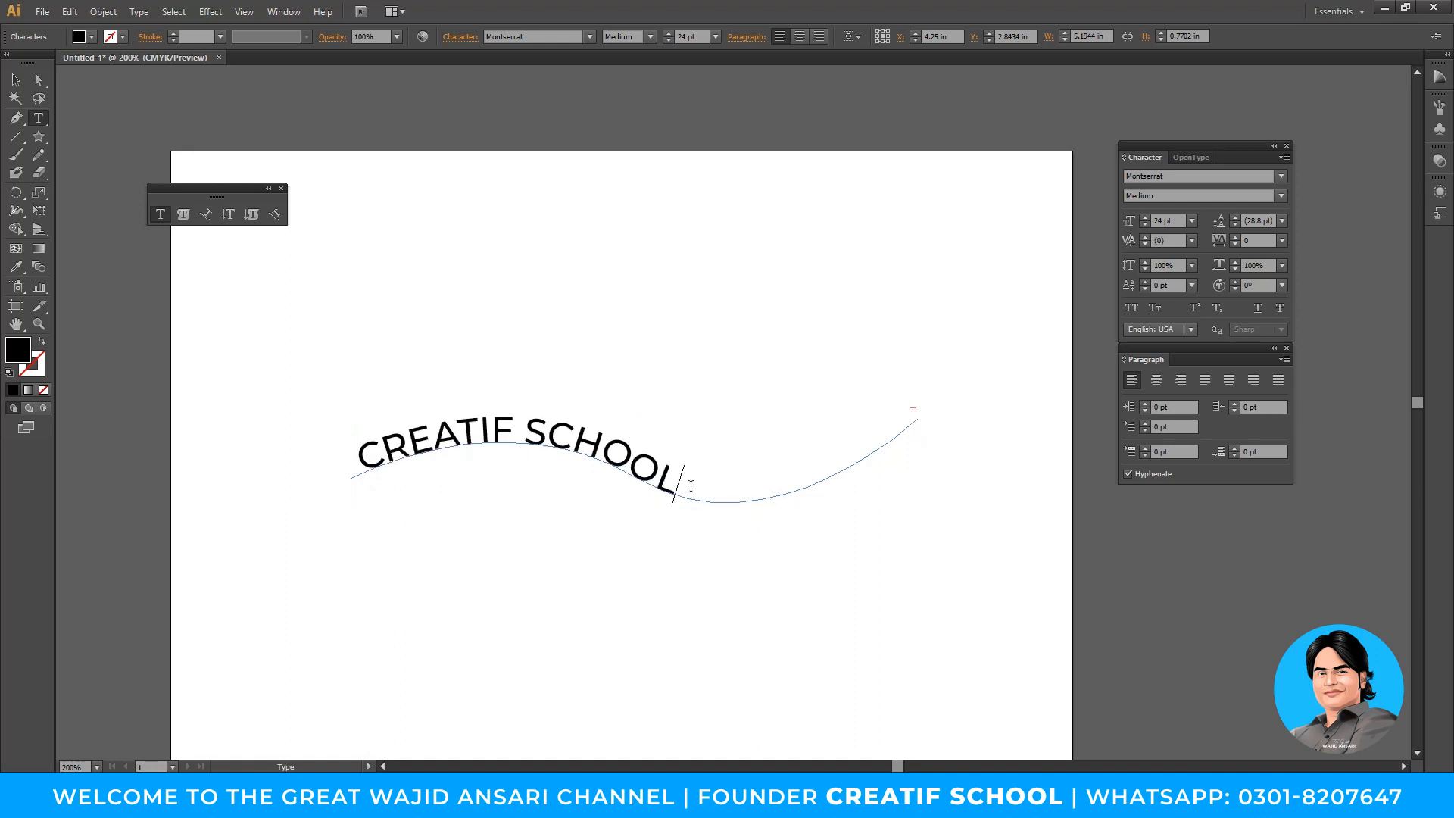
pyautogui.write(' MALIR, KA')
pyautogui.press('BackSpace')
pyautogui.press('BackSpace')
pyautogui.press('Escape')
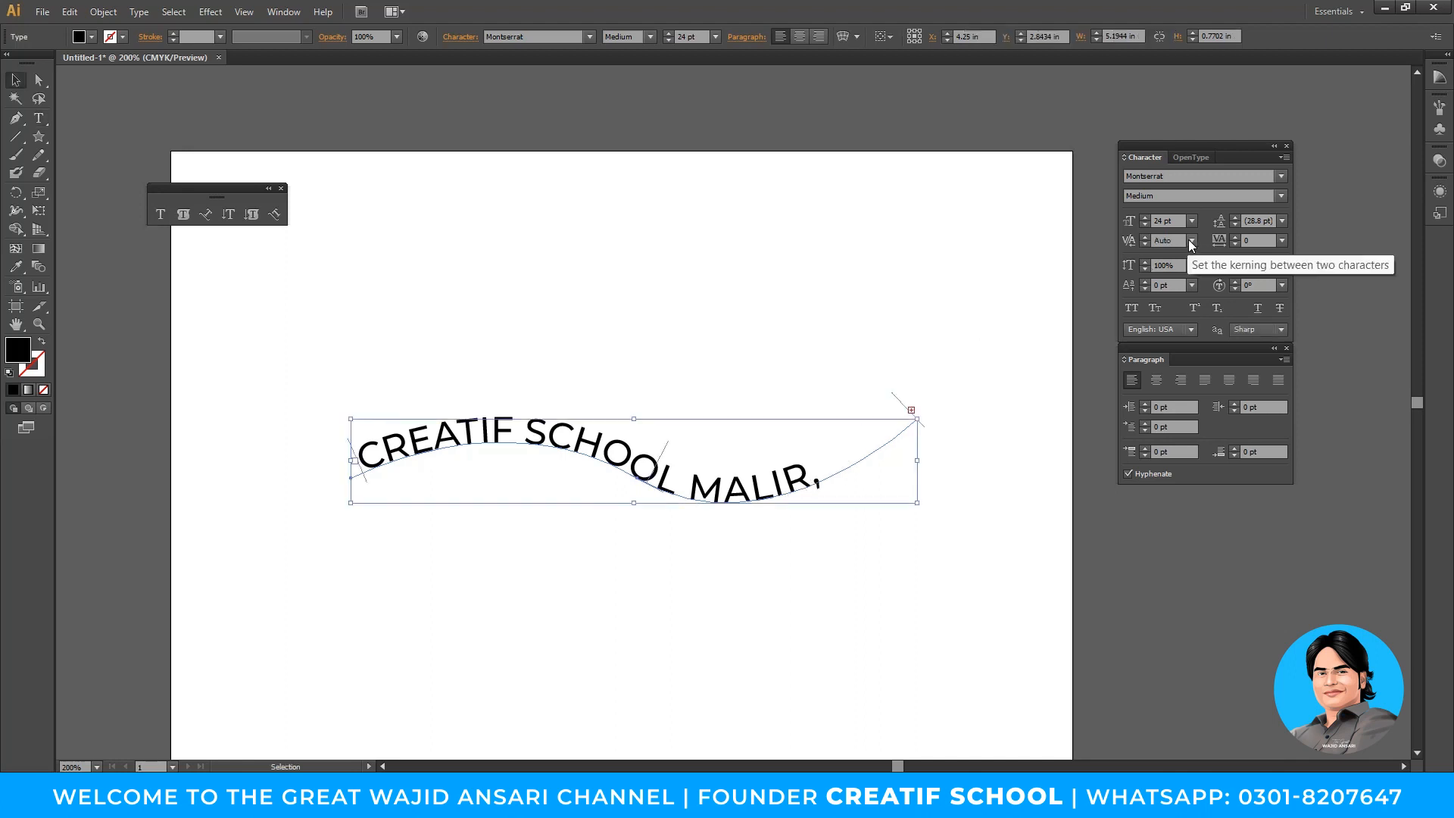
pyautogui.click(1191, 220)
pyautogui.click(1210, 407)
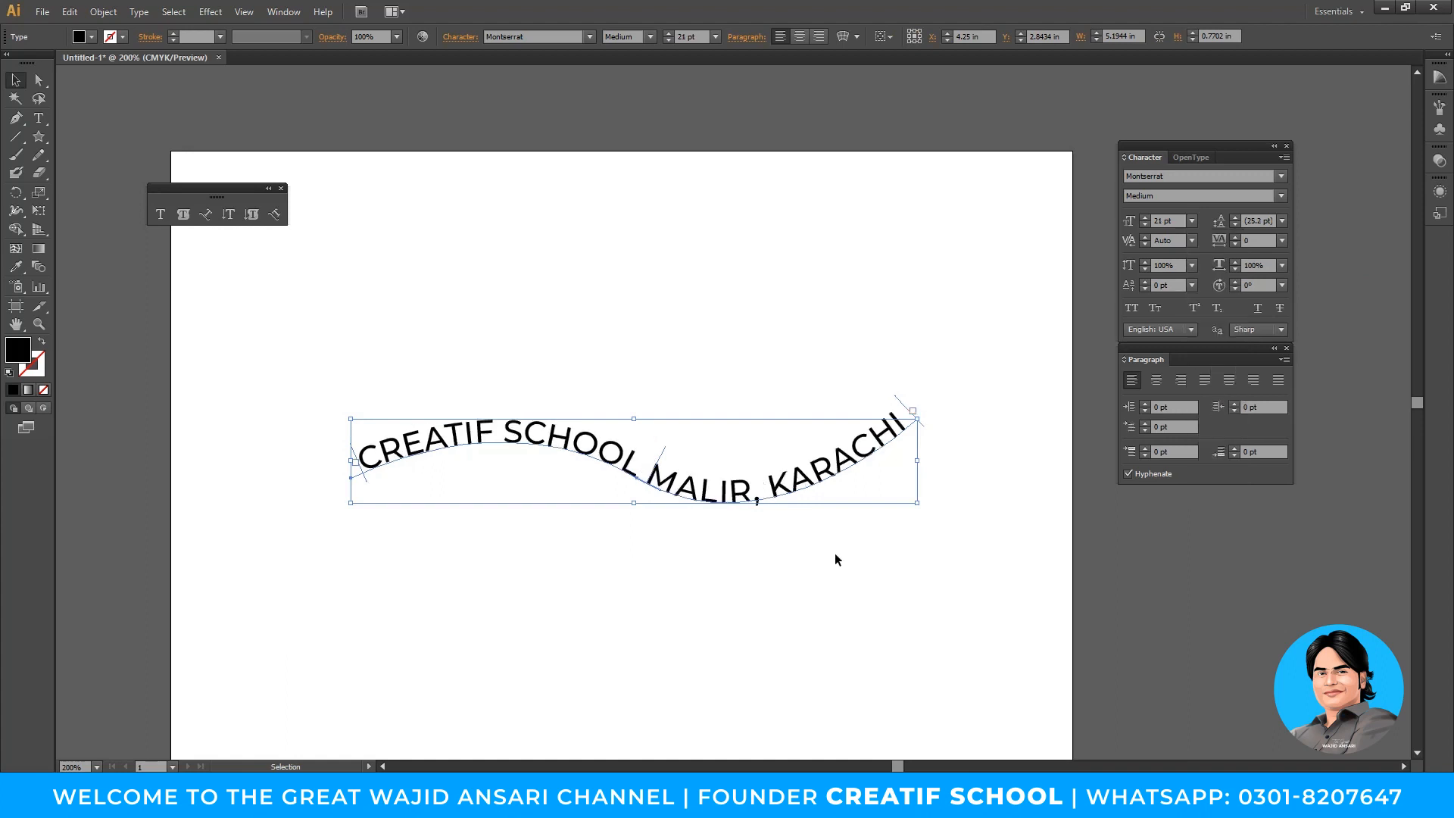
# Move the curved text upward on the artboard and delete it to clear the page
pyautogui.click(308, 428)
pyautogui.moveTo(854, 468); pyautogui.dragTo(838, 391)
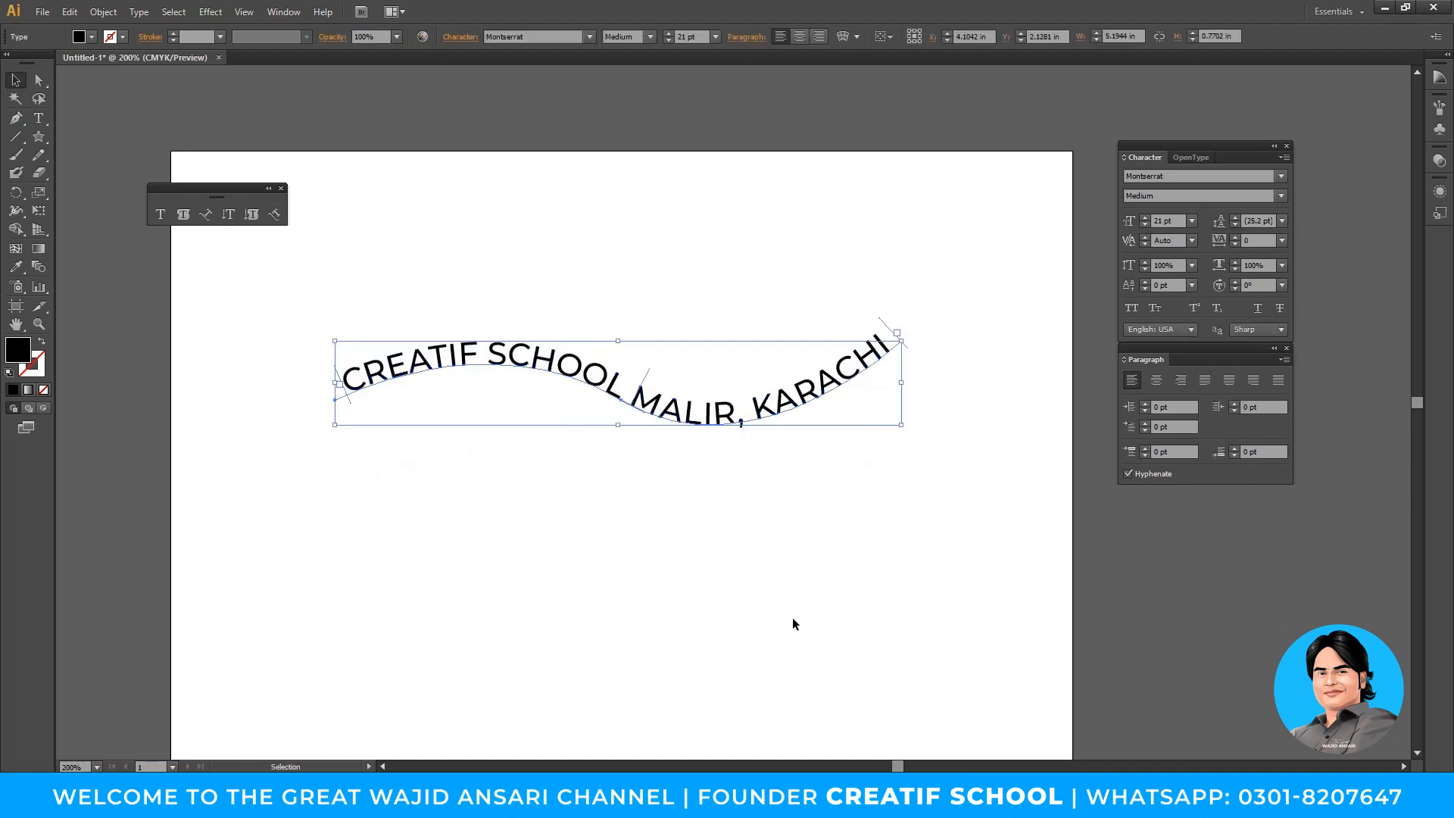
pyautogui.moveTo(516, 265); pyautogui.dragTo(818, 548)
pyautogui.press('Delete')
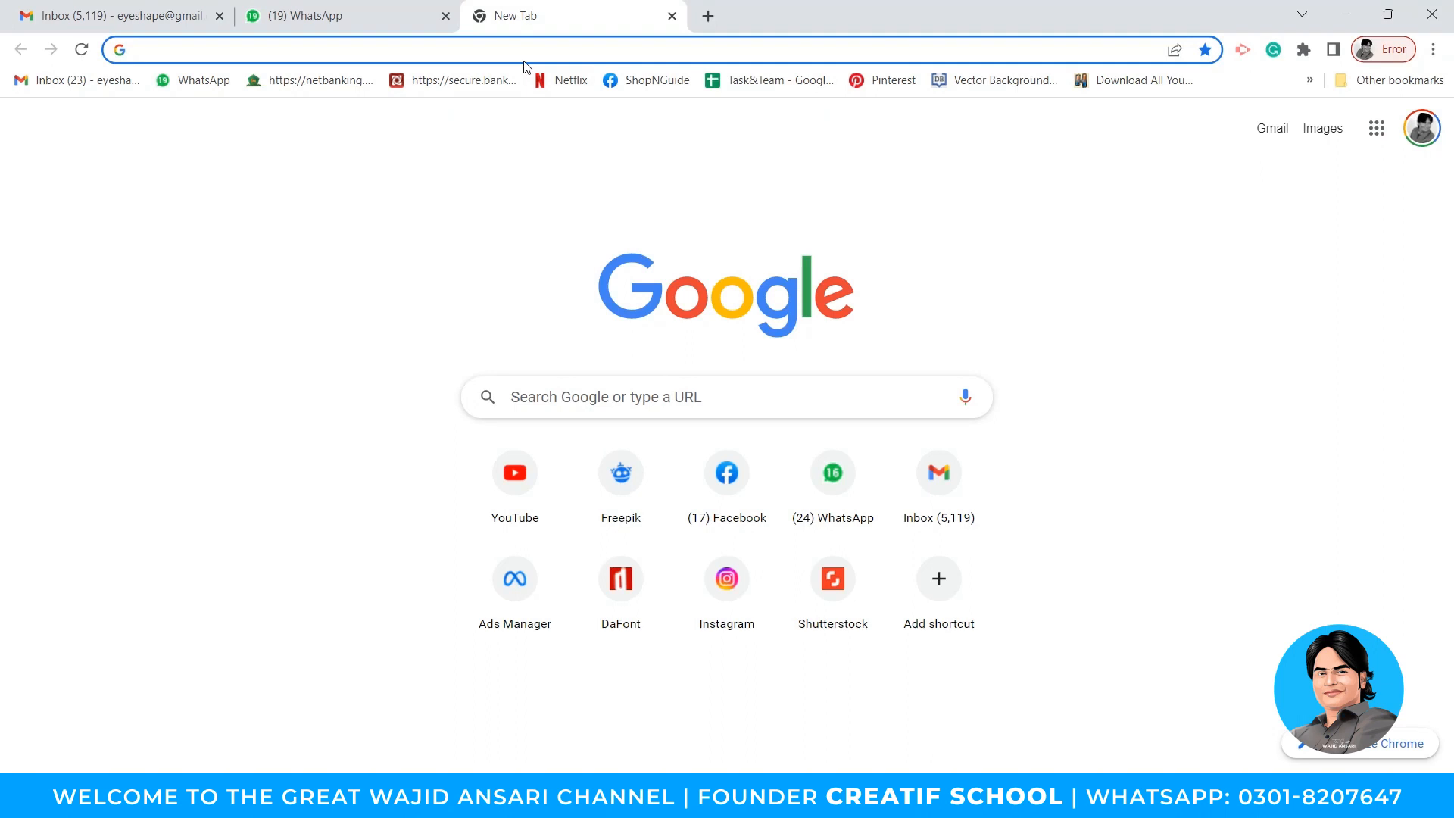
# Switch to the Chrome browser and search Google Images for "news paper a4"
pyautogui.write('google.com')
pyautogui.press('Return')
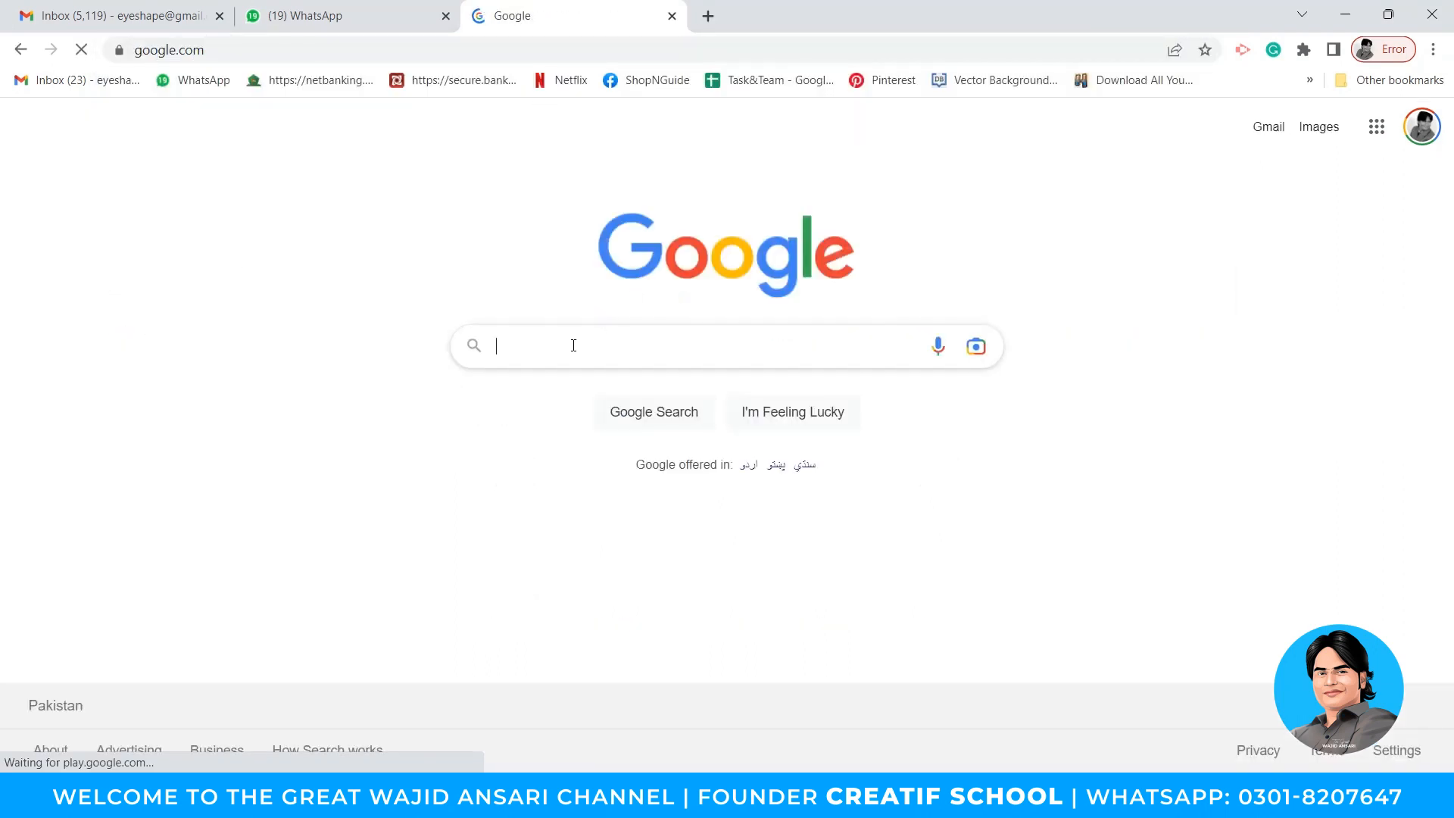
pyautogui.write('news')
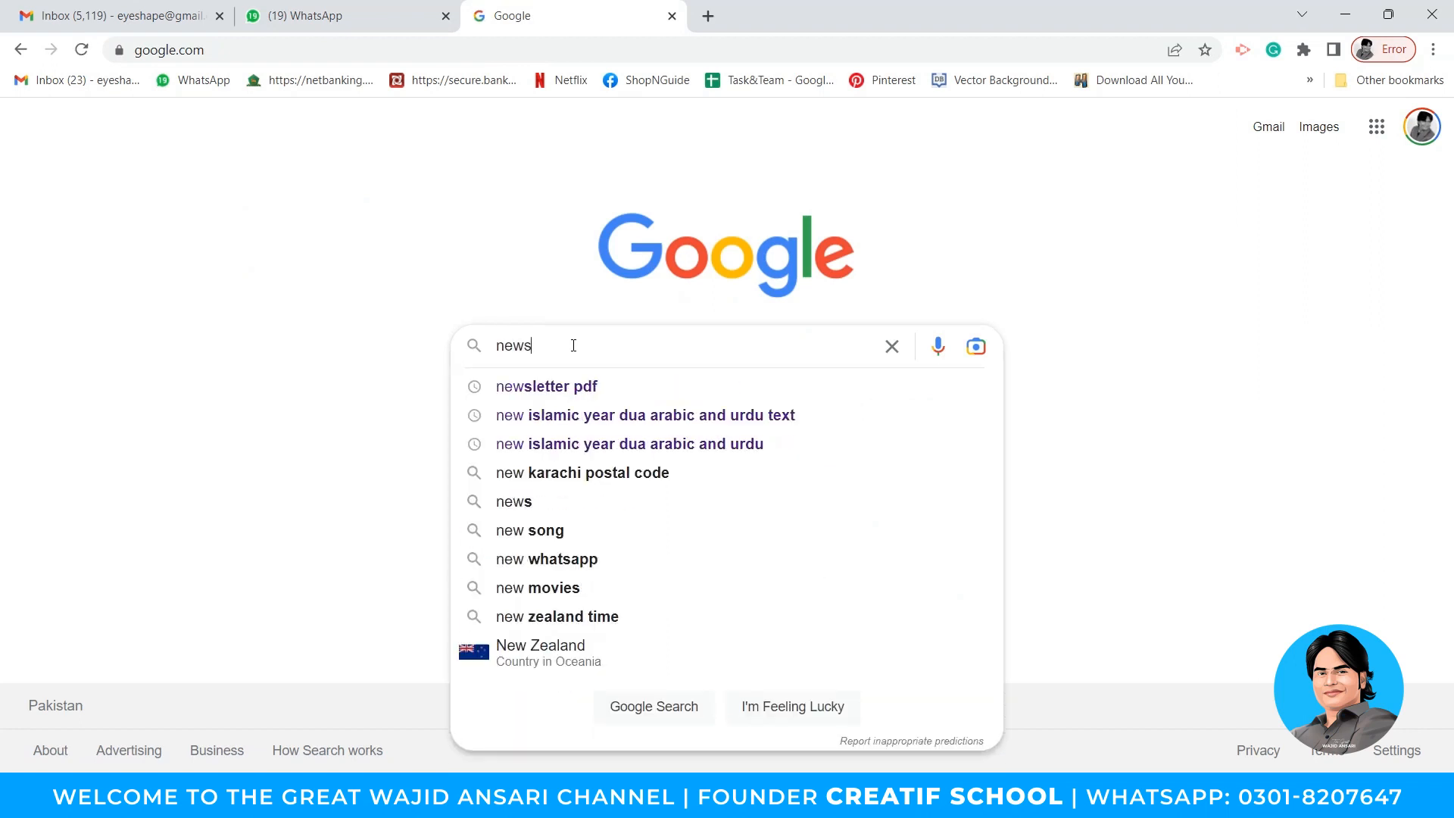
pyautogui.write(' paper a4')
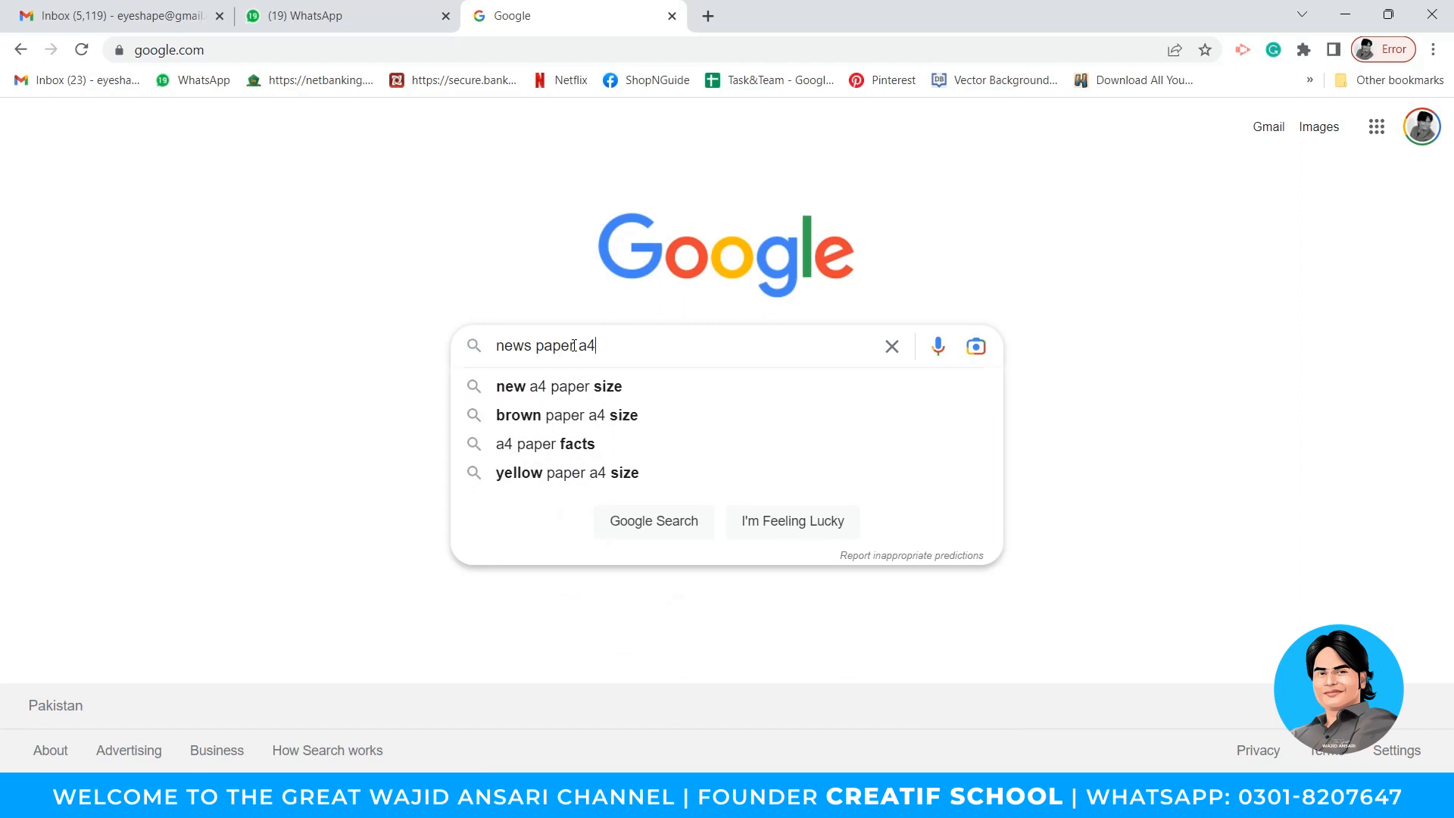
pyautogui.press('Return')
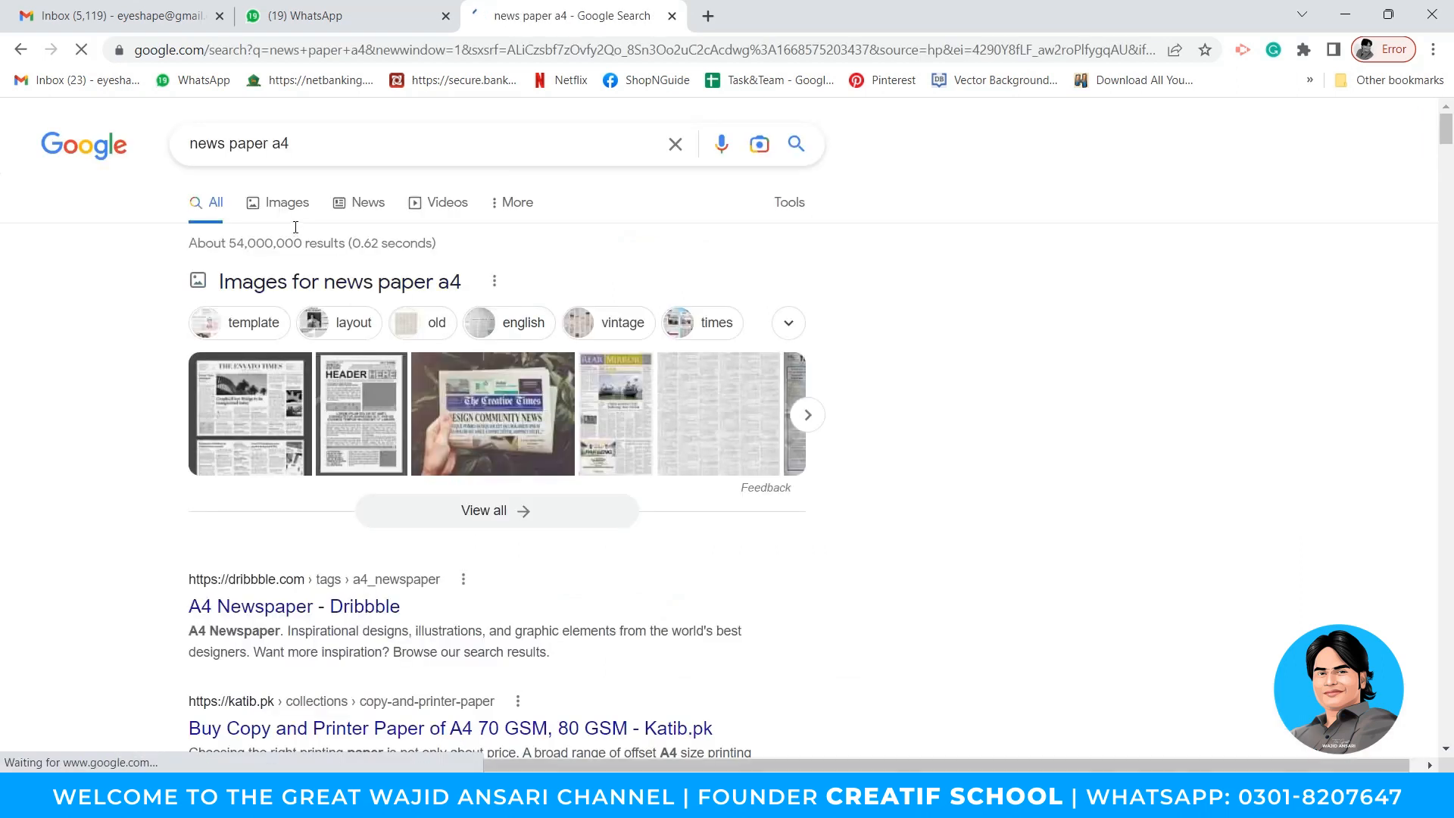
pyautogui.click(299, 213)
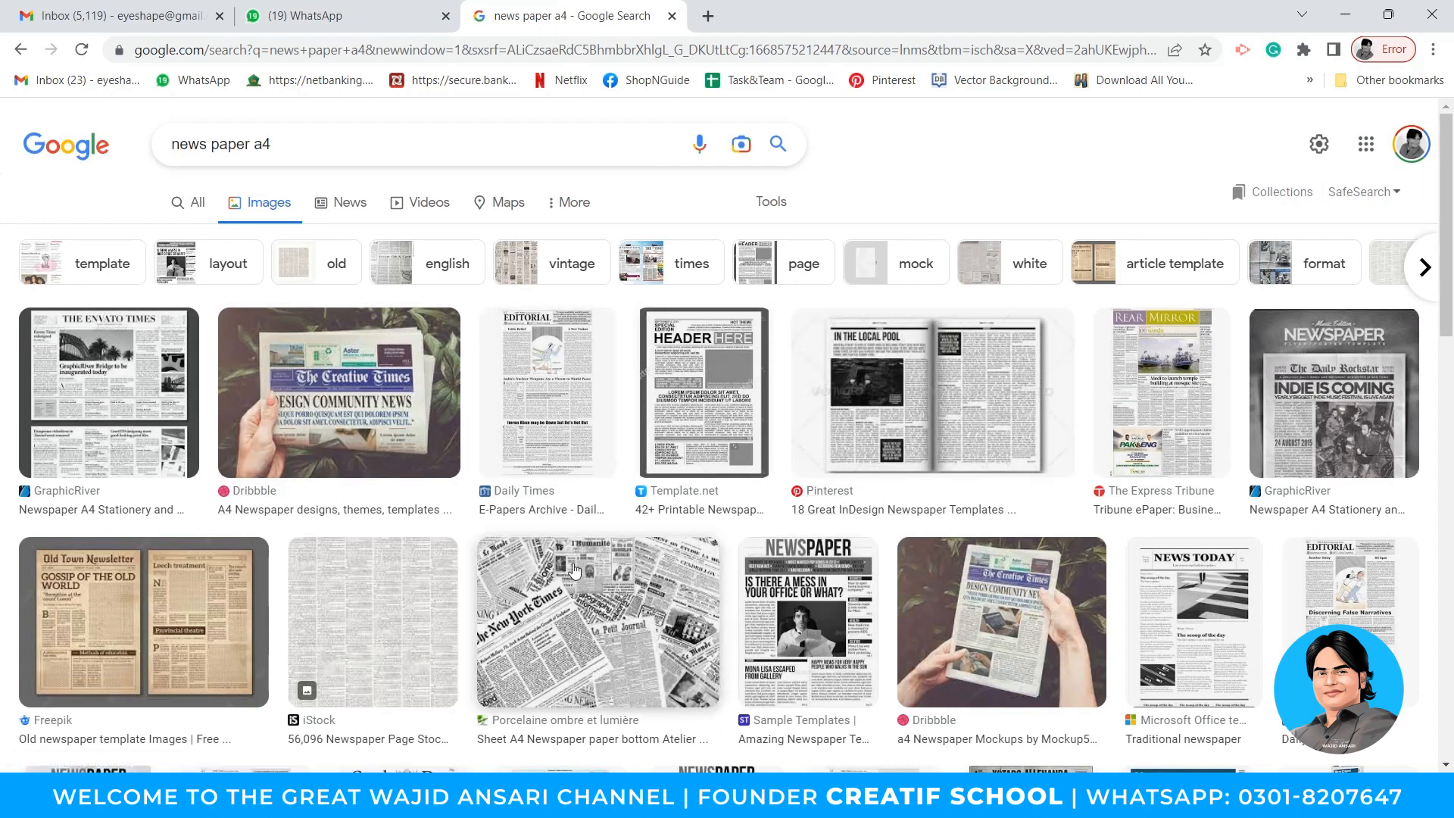
# Open the Template.net newspaper result headed "HEADER HERE" and copy its image
pyautogui.click(695, 402)
pyautogui.rightClick(1076, 366)
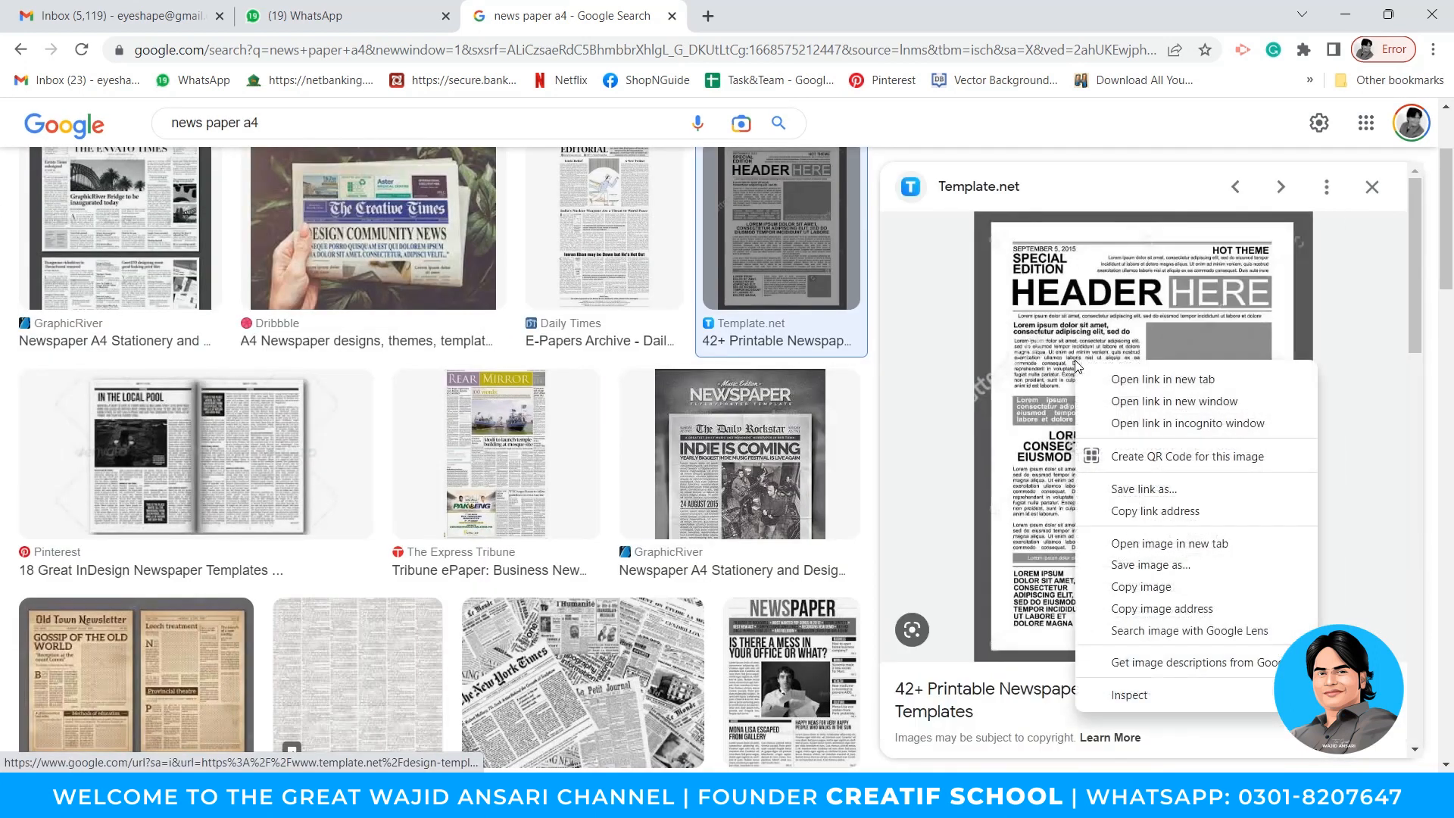
pyautogui.click(1135, 588)
# Switch back to Illustrator and paste the copied newspaper image onto the empty artboard
pyautogui.hotkey('alt', 'Tab')
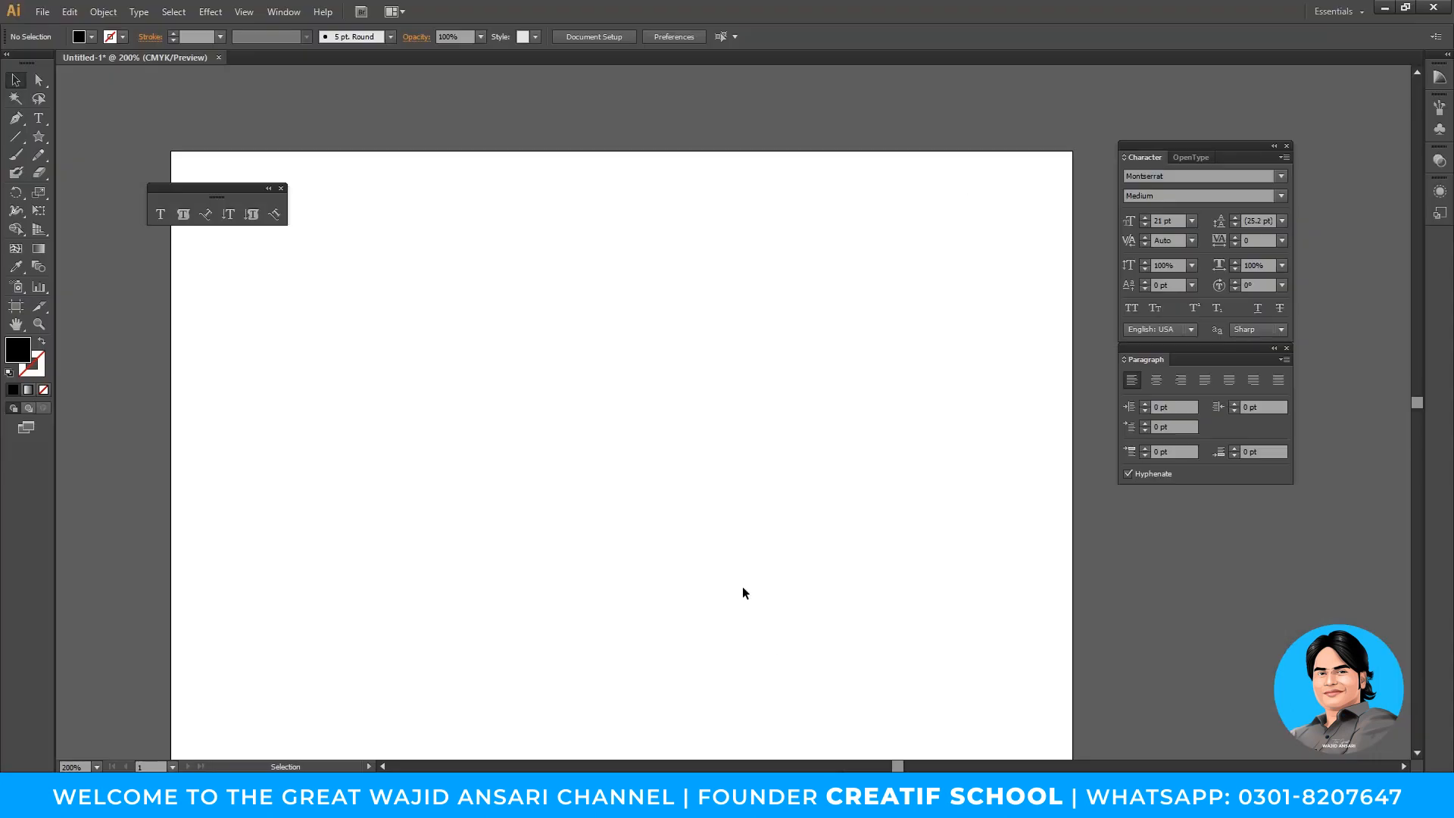
pyautogui.hotkey('ctrl', 'v')
pyautogui.press('z')
pyautogui.keyDown('alt'); pyautogui.click(596, 387); pyautogui.keyUp('alt')
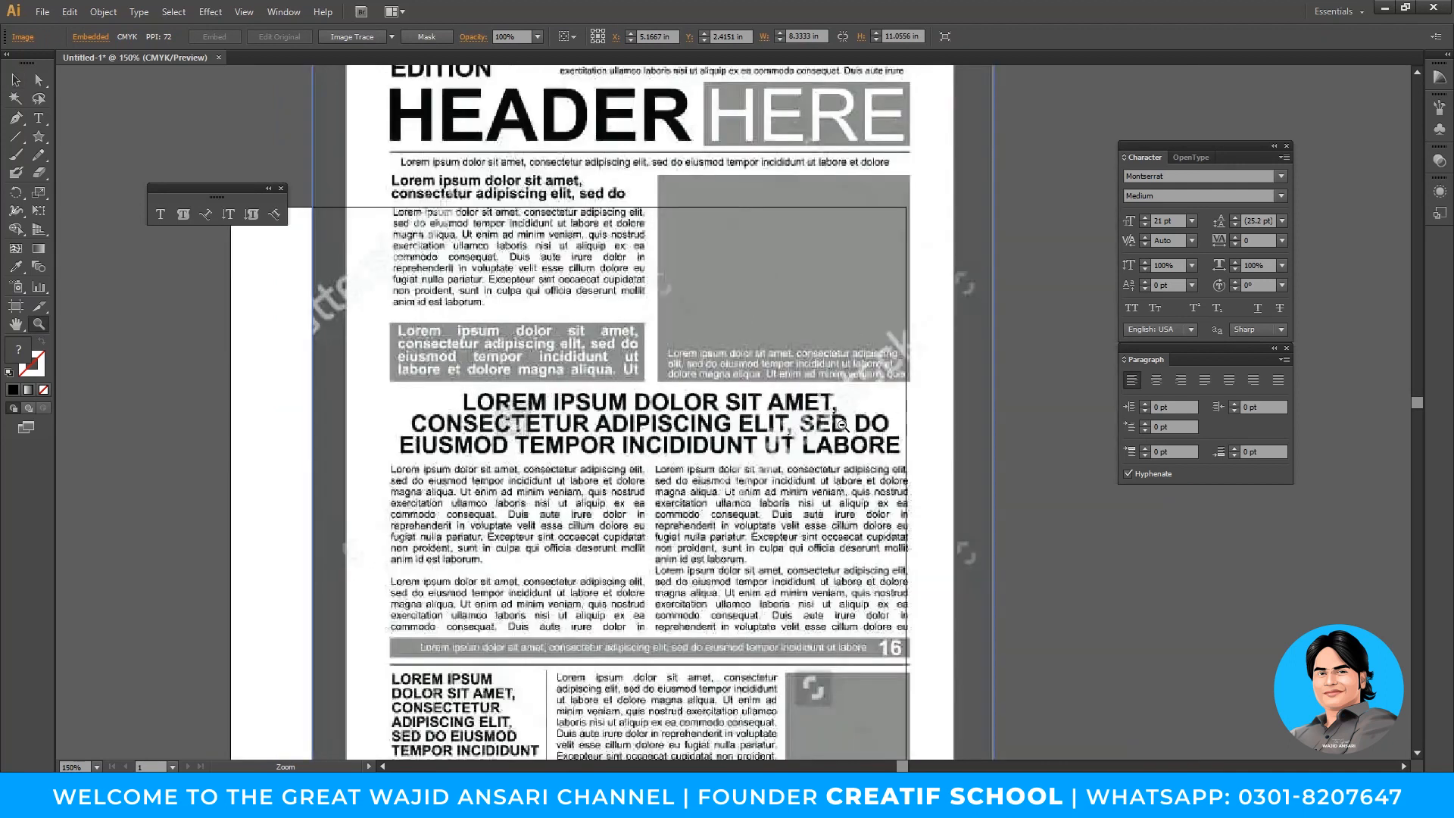
# Move the newspaper reference image off the artboard to sit beside it, and deselect it
pyautogui.keyDown('alt'); pyautogui.click(597, 387); pyautogui.keyUp('alt')
pyautogui.keyDown('alt'); pyautogui.click(597, 386); pyautogui.keyUp('alt')
pyautogui.press('v')
pyautogui.moveTo(586, 377); pyautogui.dragTo(860, 489)
pyautogui.press('z')
pyautogui.click(722, 509)
pyautogui.press('space')
pyautogui.moveTo(721, 507); pyautogui.dragTo(657, 529)
pyautogui.hotkey('ctrl', 'shift', 'a')
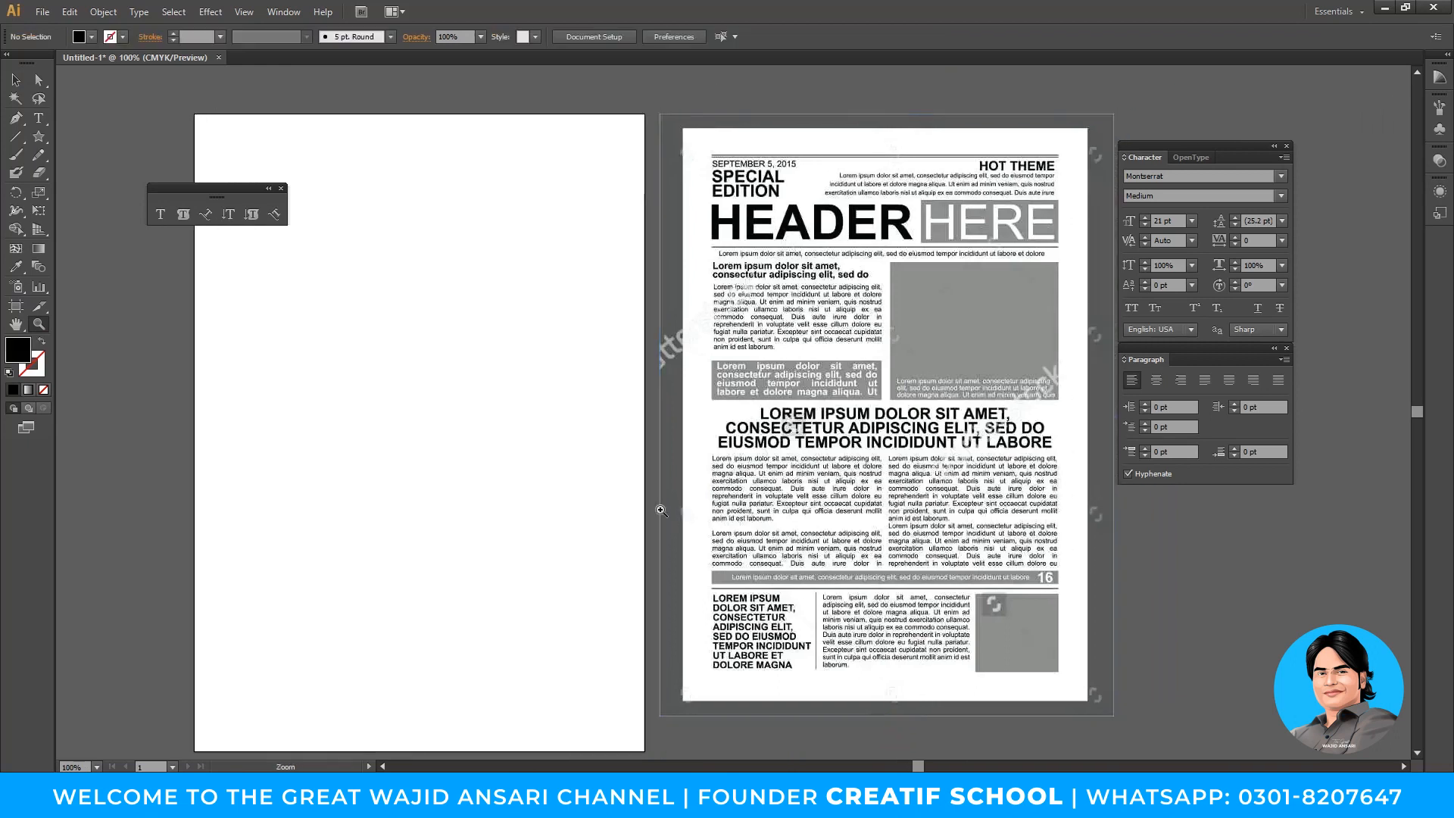
pyautogui.moveTo(614, 482); pyautogui.dragTo(608, 515)
# Draw a thin black rectangle about 7.72 in wide and 0.04 in high across the artboard's upper edge
pyautogui.click(38, 137)
pyautogui.click(115, 135)
pyautogui.moveTo(263, 200); pyautogui.dragTo(202, 134)
pyautogui.scroll(2, 794, 233)
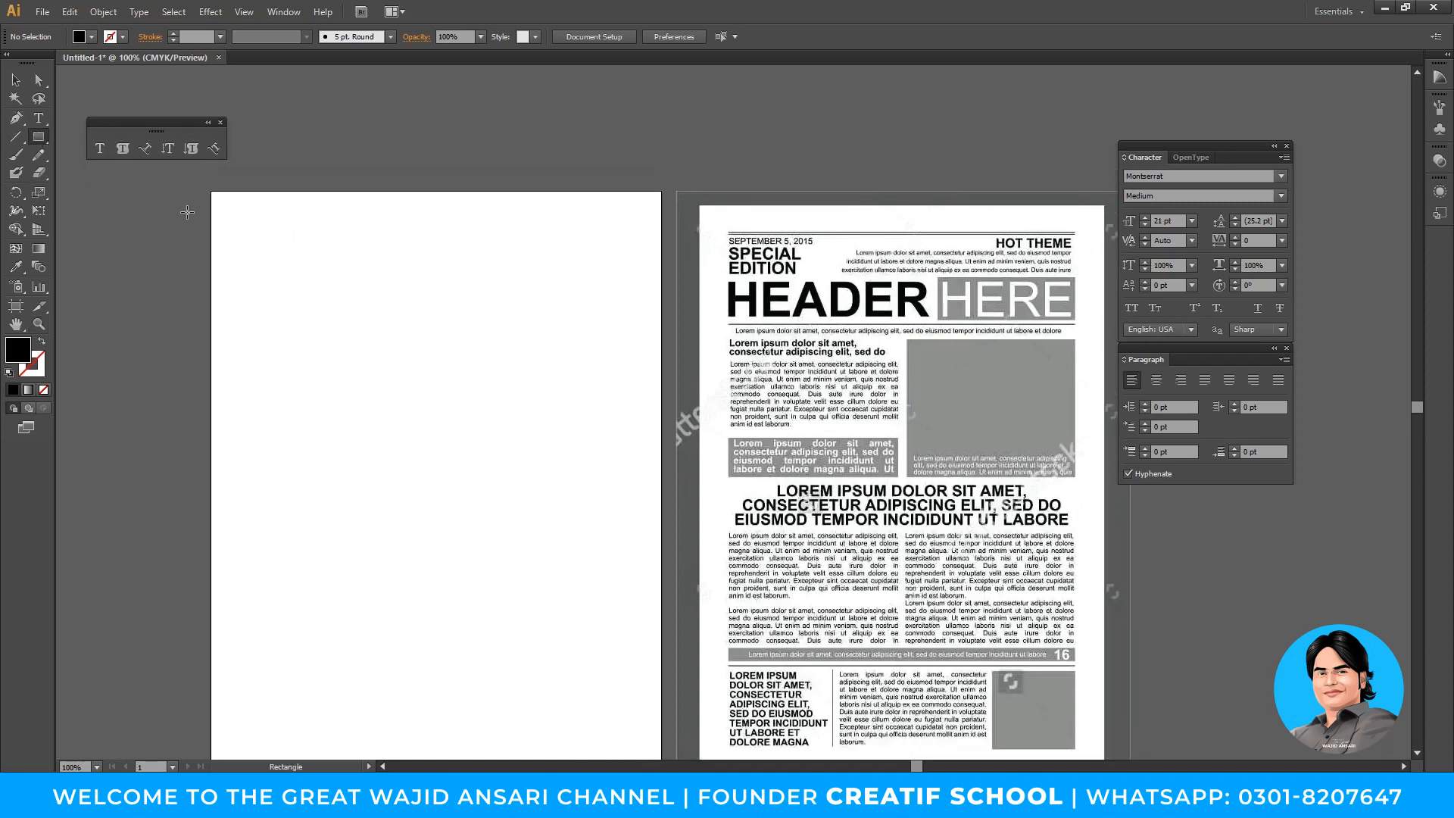
pyautogui.moveTo(220, 210); pyautogui.dragTo(645, 213)
# Duplicate the thin black bar just below the original to form a double rule, and nudge the copy down
pyautogui.press('v')
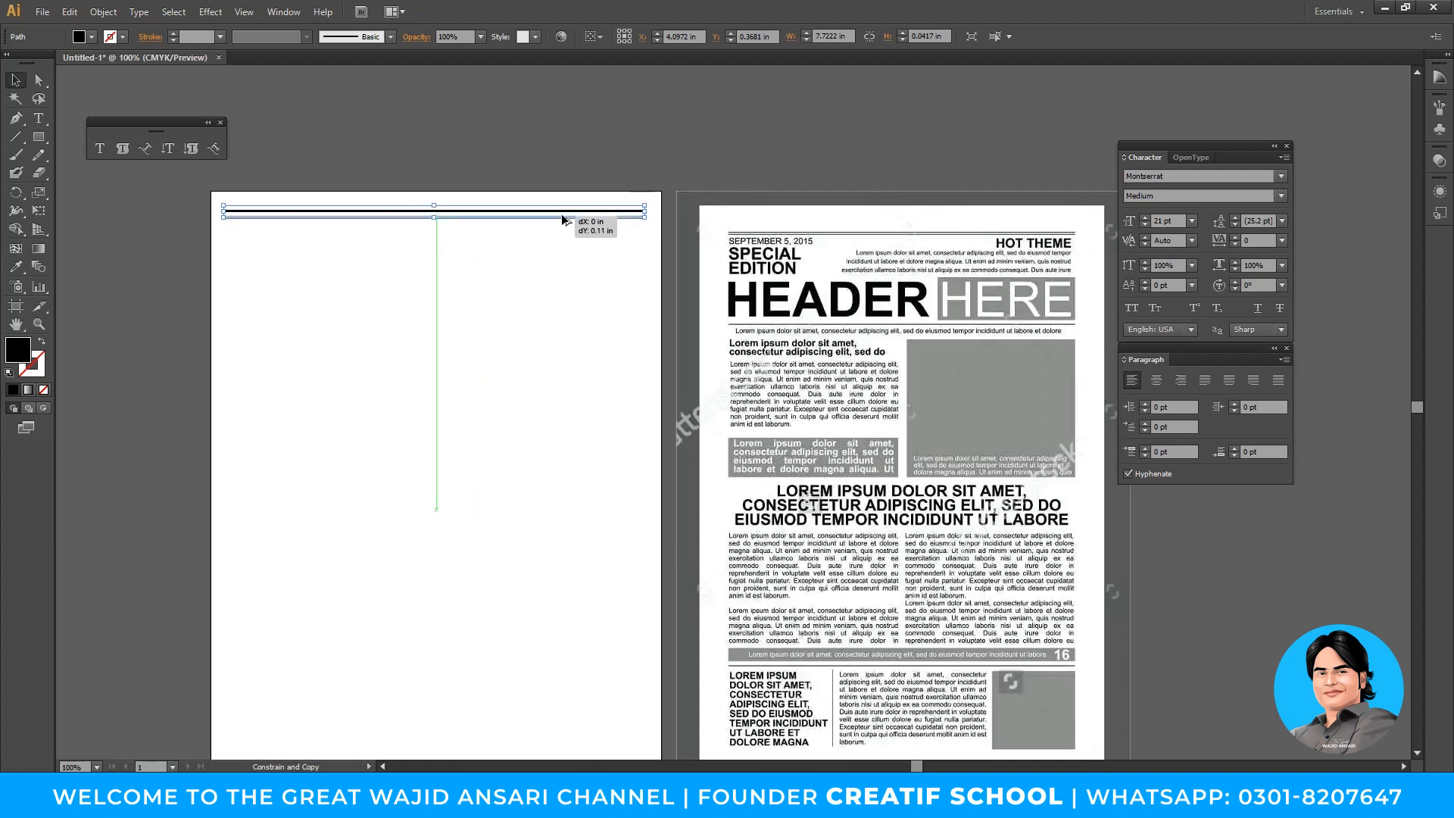
pyautogui.click(566, 276)
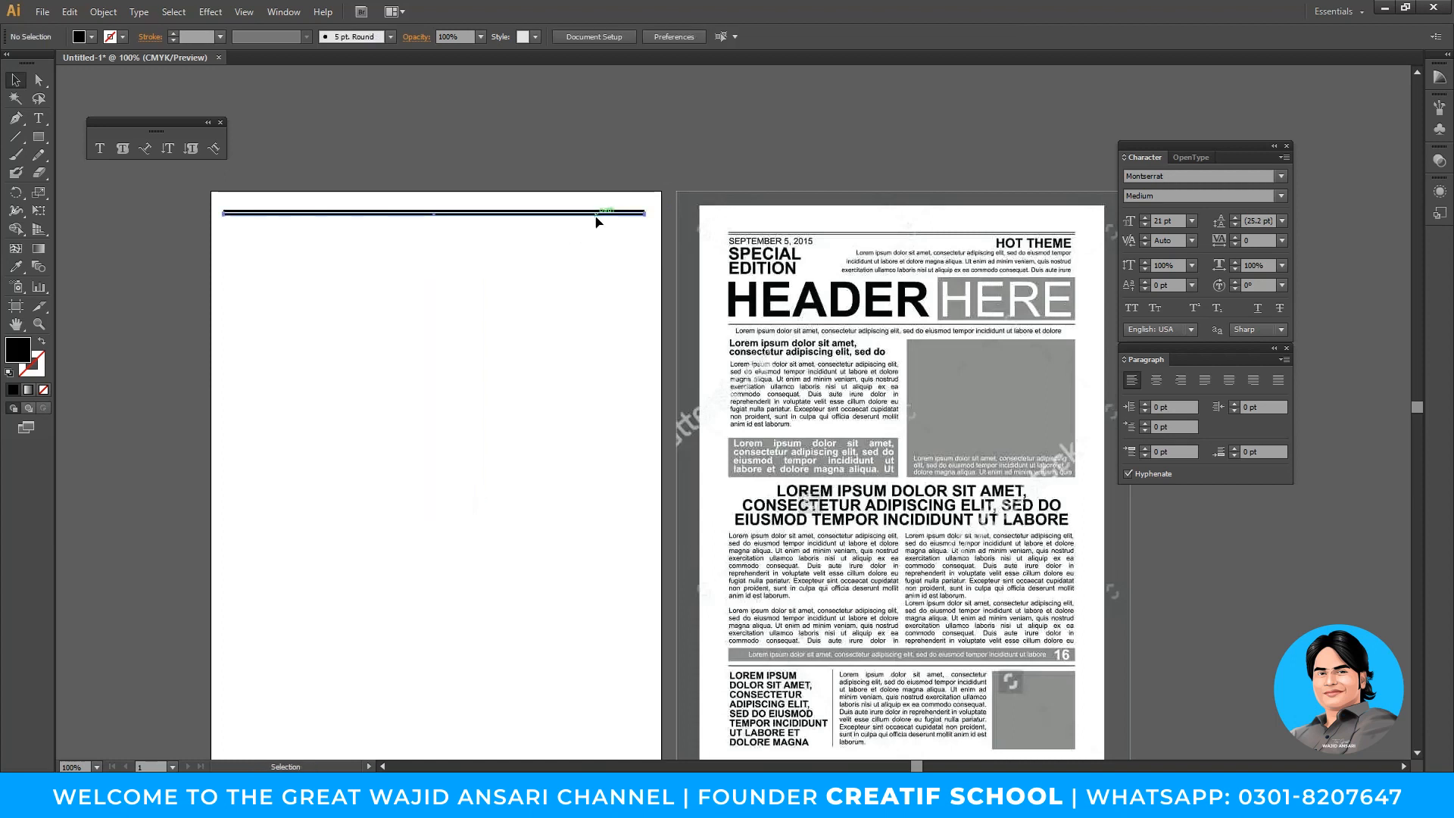
pyautogui.click(596, 215)
pyautogui.press('Down')
pyautogui.click(596, 260)
# Add the date text "NOVEMBER 11, 2022" and fit it under the left end of the double rule at about 14.46 pt
pyautogui.press('z')
pyautogui.click(722, 309)
pyautogui.moveTo(625, 347); pyautogui.dragTo(729, 352)
pyautogui.press('t')
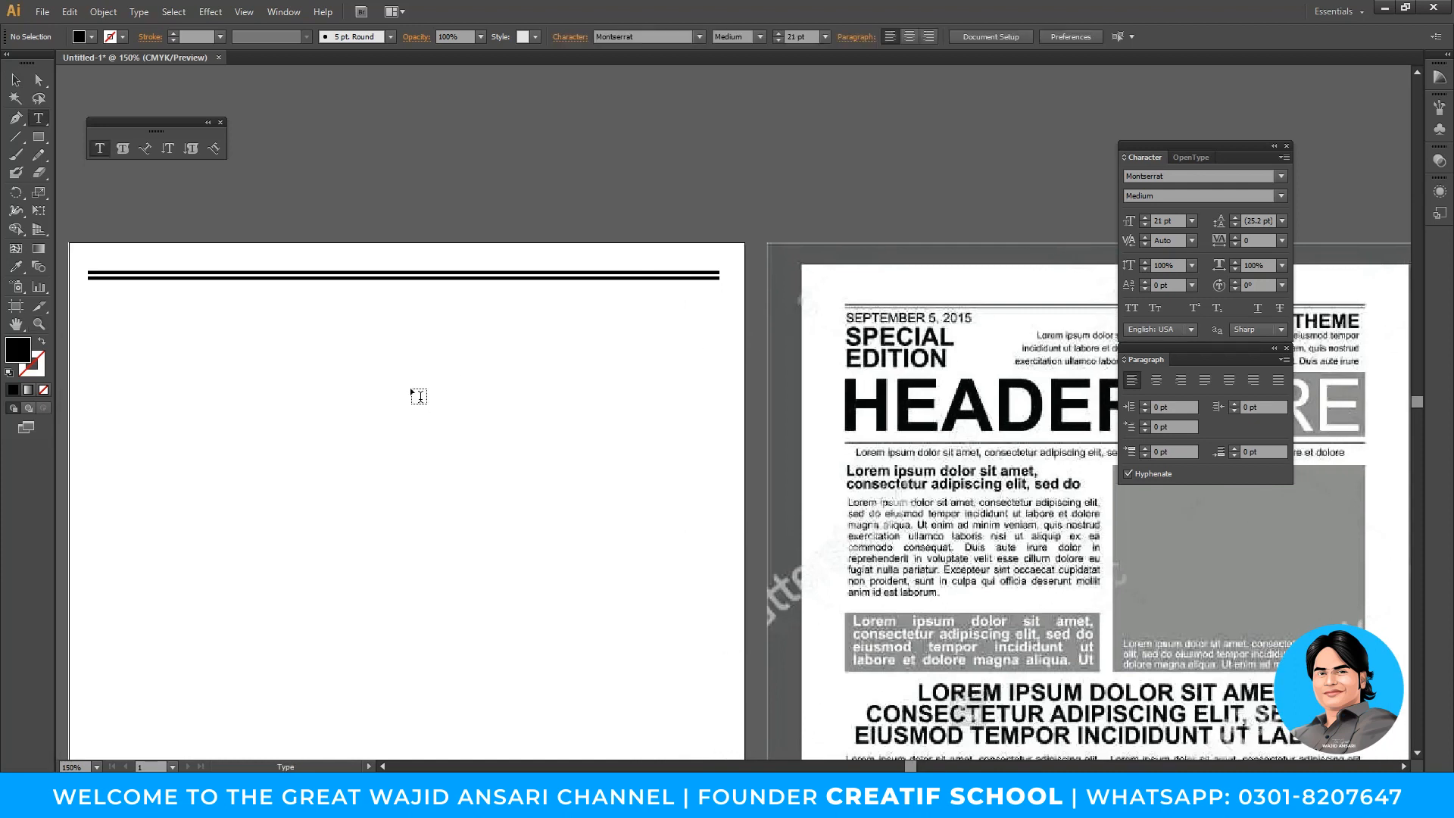
pyautogui.click(410, 388)
pyautogui.write('NO')
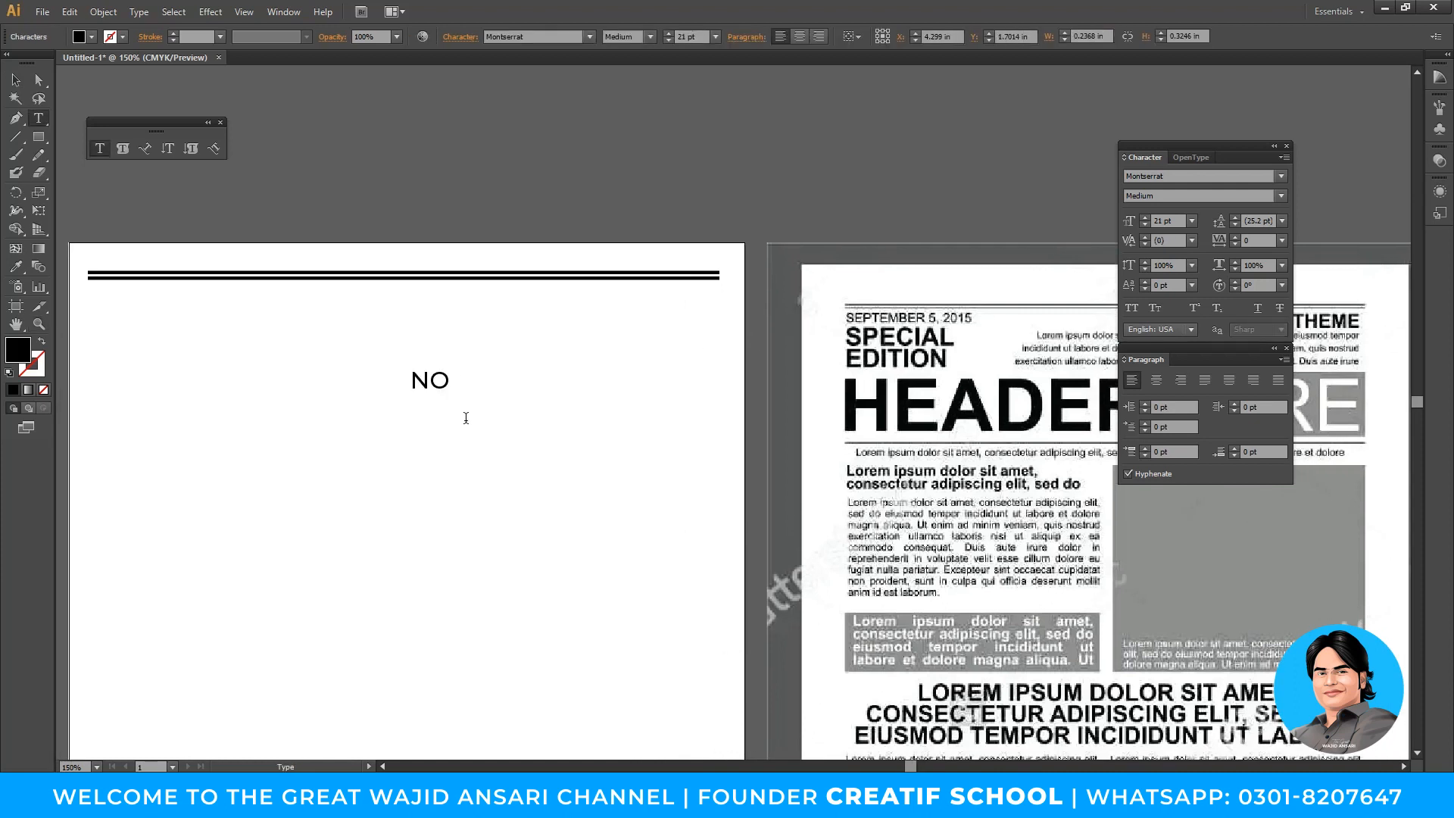
pyautogui.write('VEMBER')
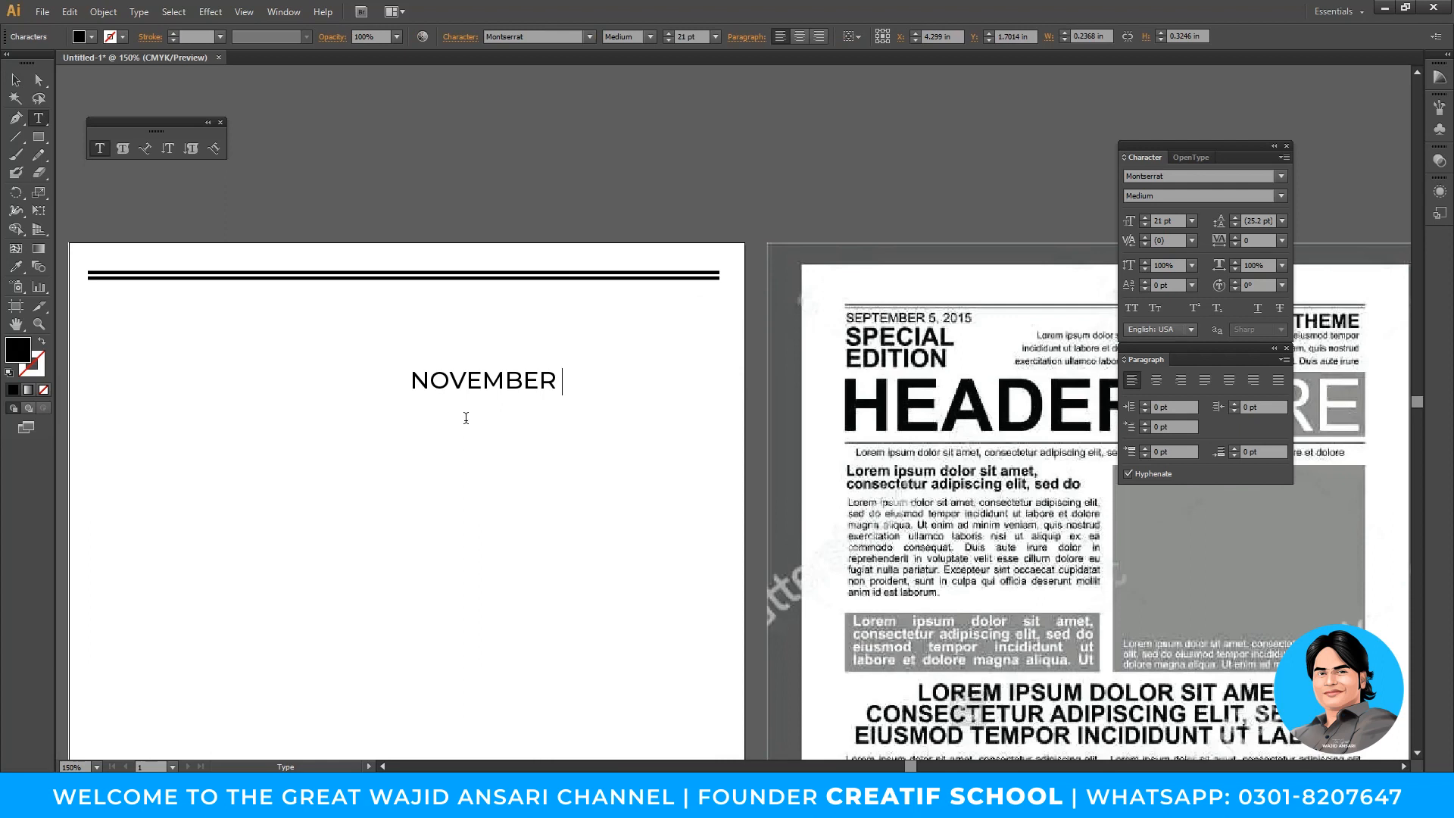
pyautogui.write(' 11')
pyautogui.press('Escape')
pyautogui.moveTo(506, 382); pyautogui.dragTo(184, 302)
# Duplicate the date text directly below itself and replace the copy's wording with "SPECIAL EDITION" on two lines
pyautogui.moveTo(327, 313); pyautogui.dragTo(284, 323)
pyautogui.doubleClick(286, 326)
pyautogui.hotkey('ctrl', 'a')
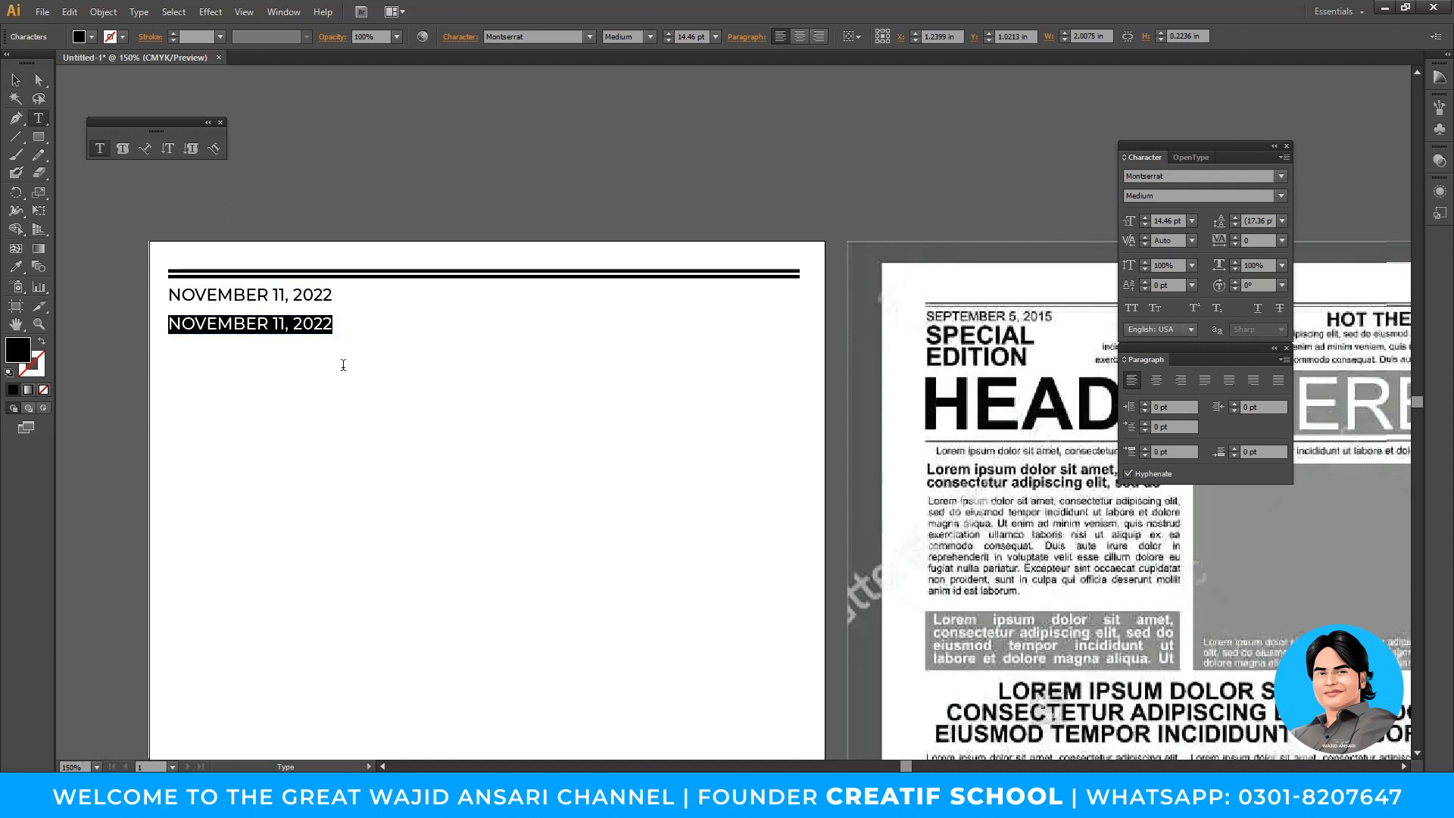
pyautogui.write('SPECIAL')
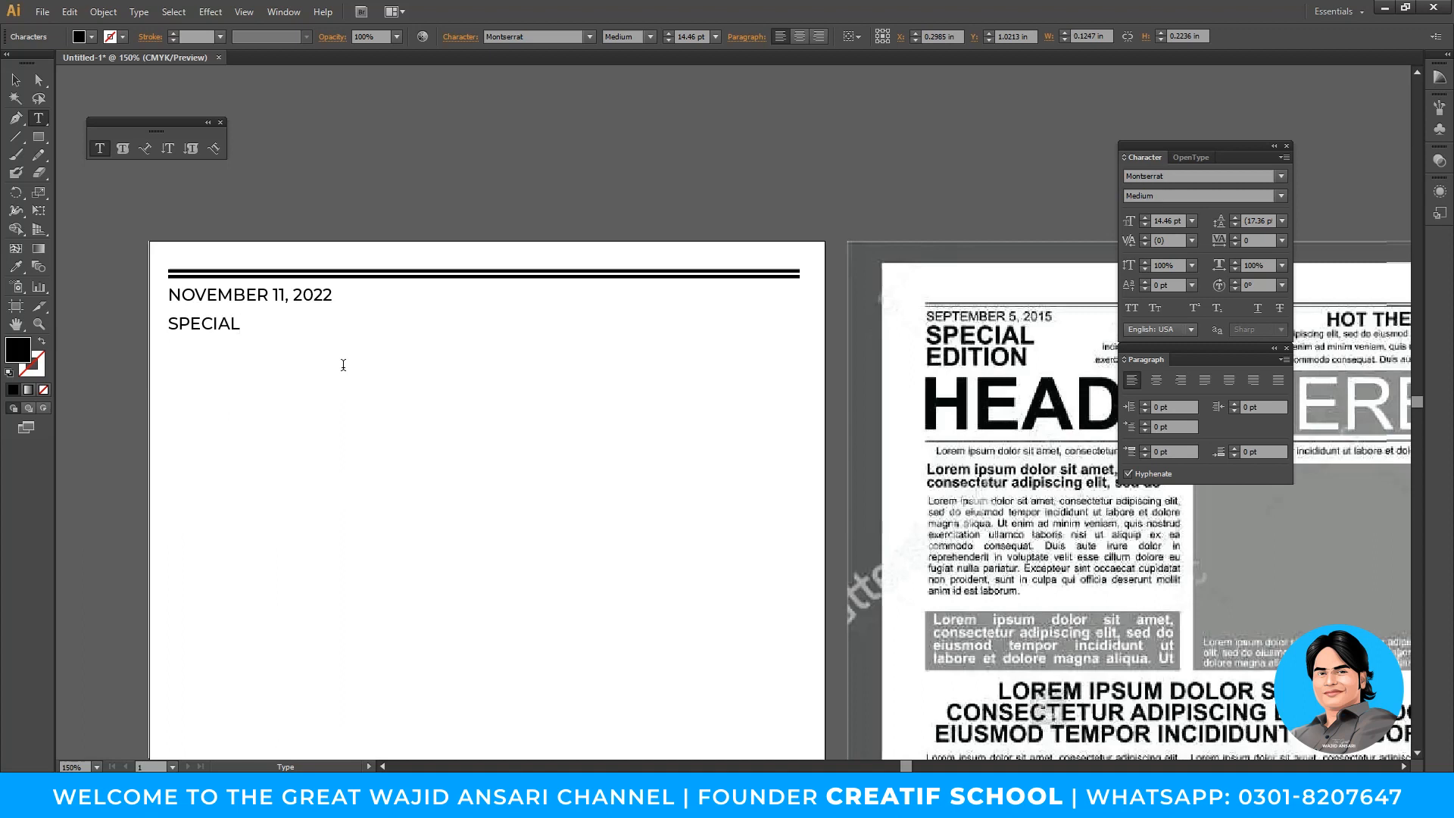
pyautogui.write('TION')
# Enlarge the "SPECIAL EDITION" text to about 21.19 pt and set its font style to Bold
pyautogui.click(15, 80)
pyautogui.click(234, 347)
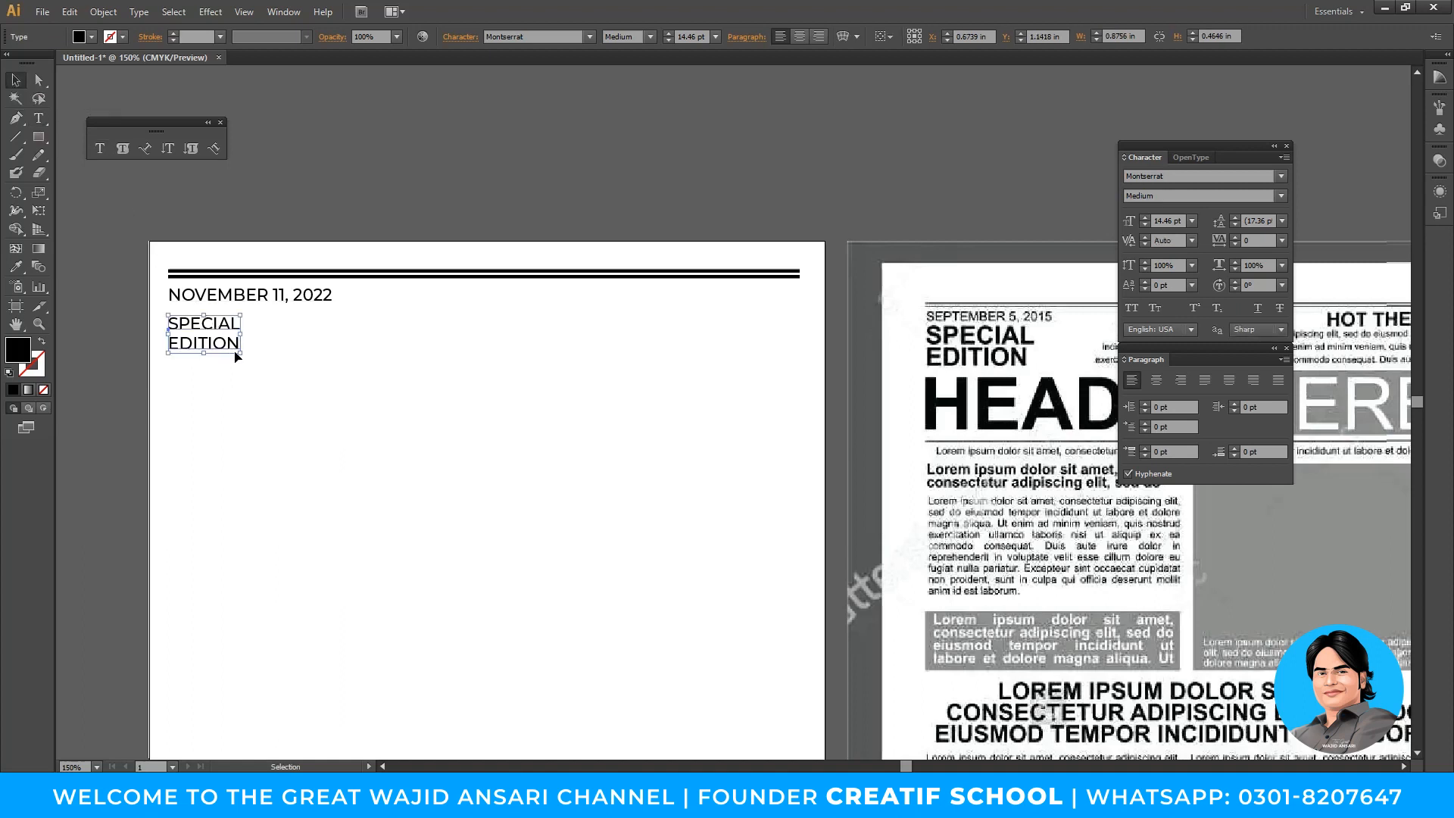
pyautogui.moveTo(241, 353); pyautogui.dragTo(275, 392)
pyautogui.click(649, 36)
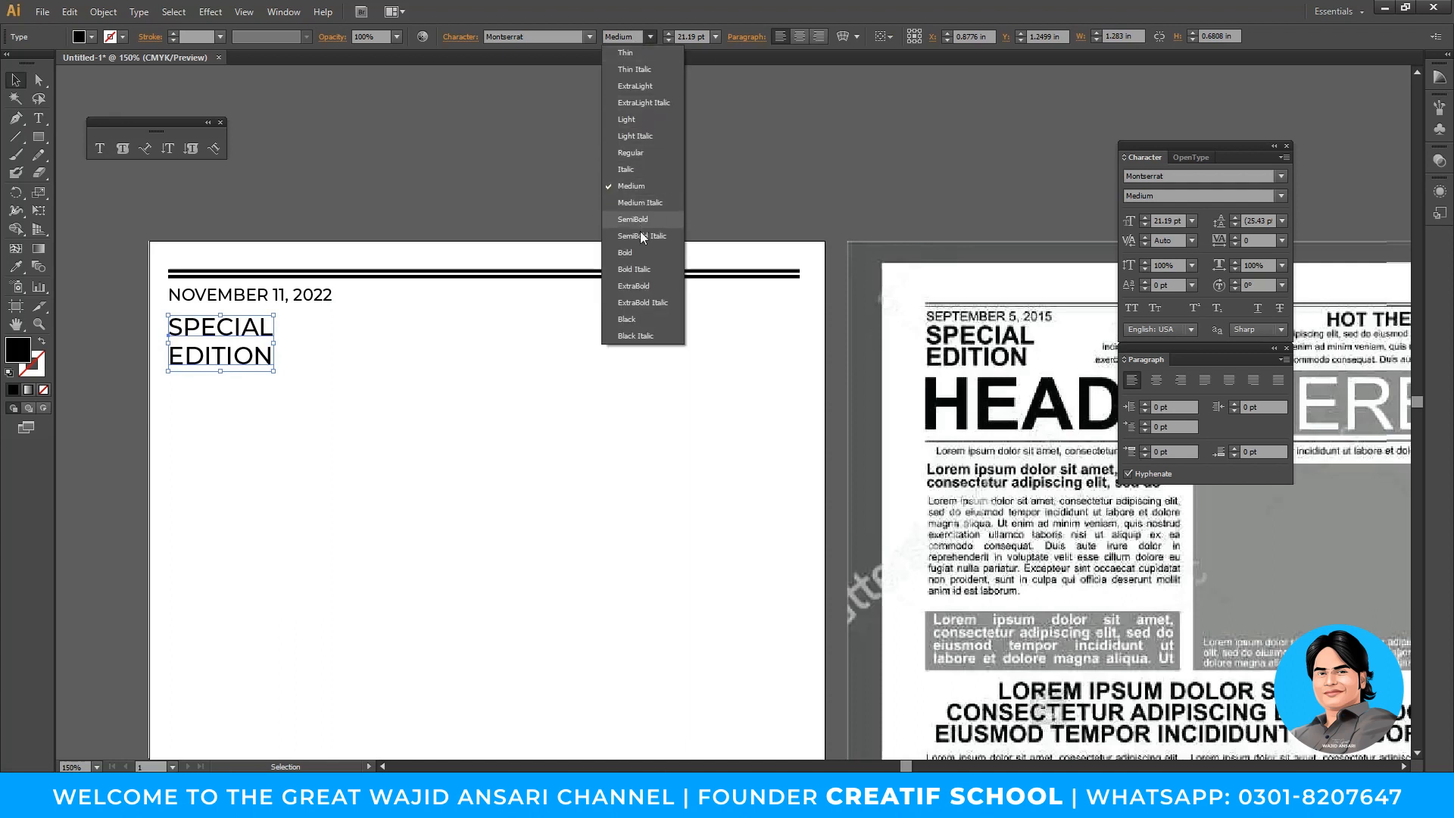
pyautogui.click(638, 250)
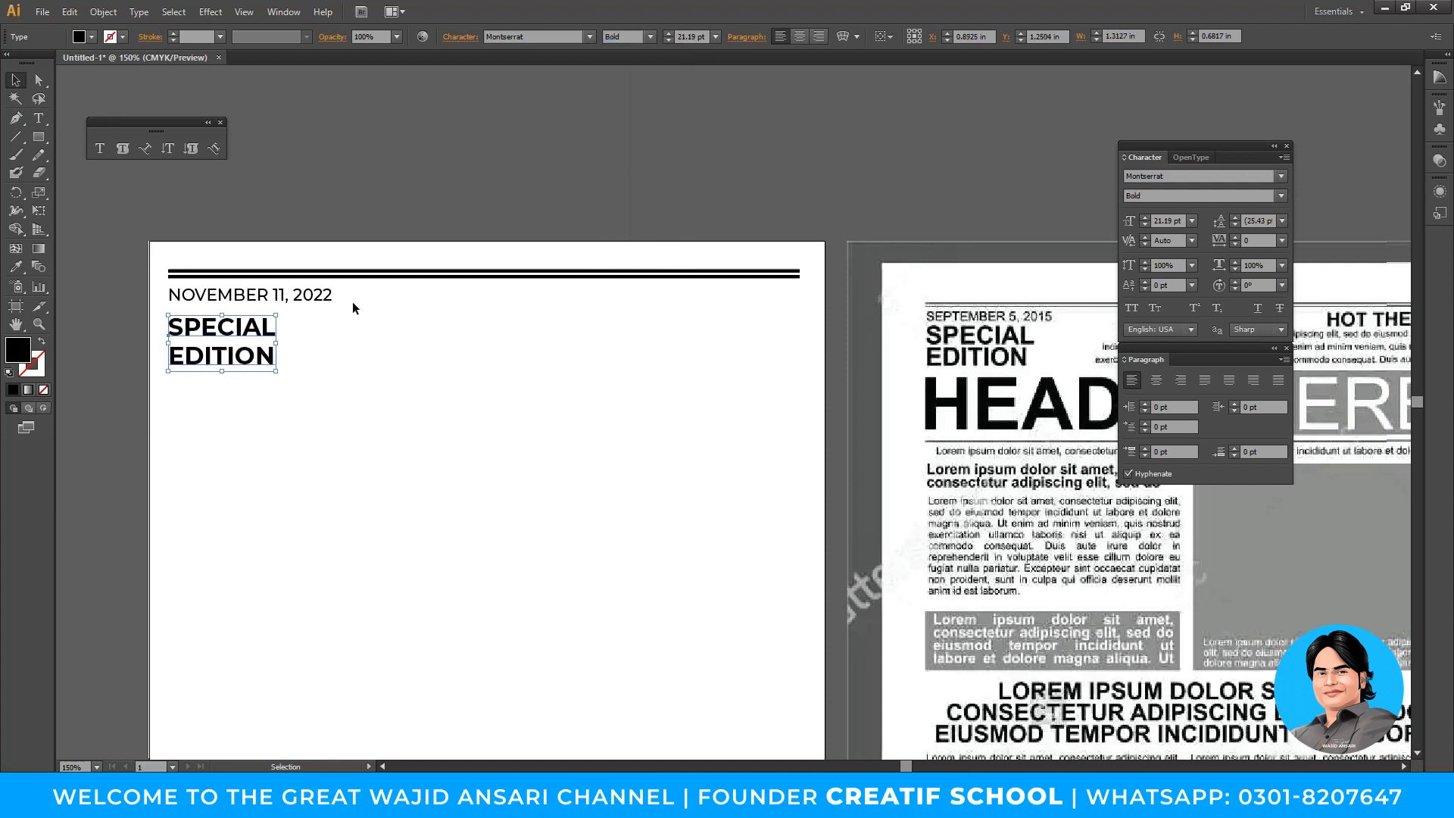
# Change the font family of the "SPECIAL EDITION" text to Roboto
pyautogui.click(527, 36)
pyautogui.write('Roboto')
pyautogui.press('Return')
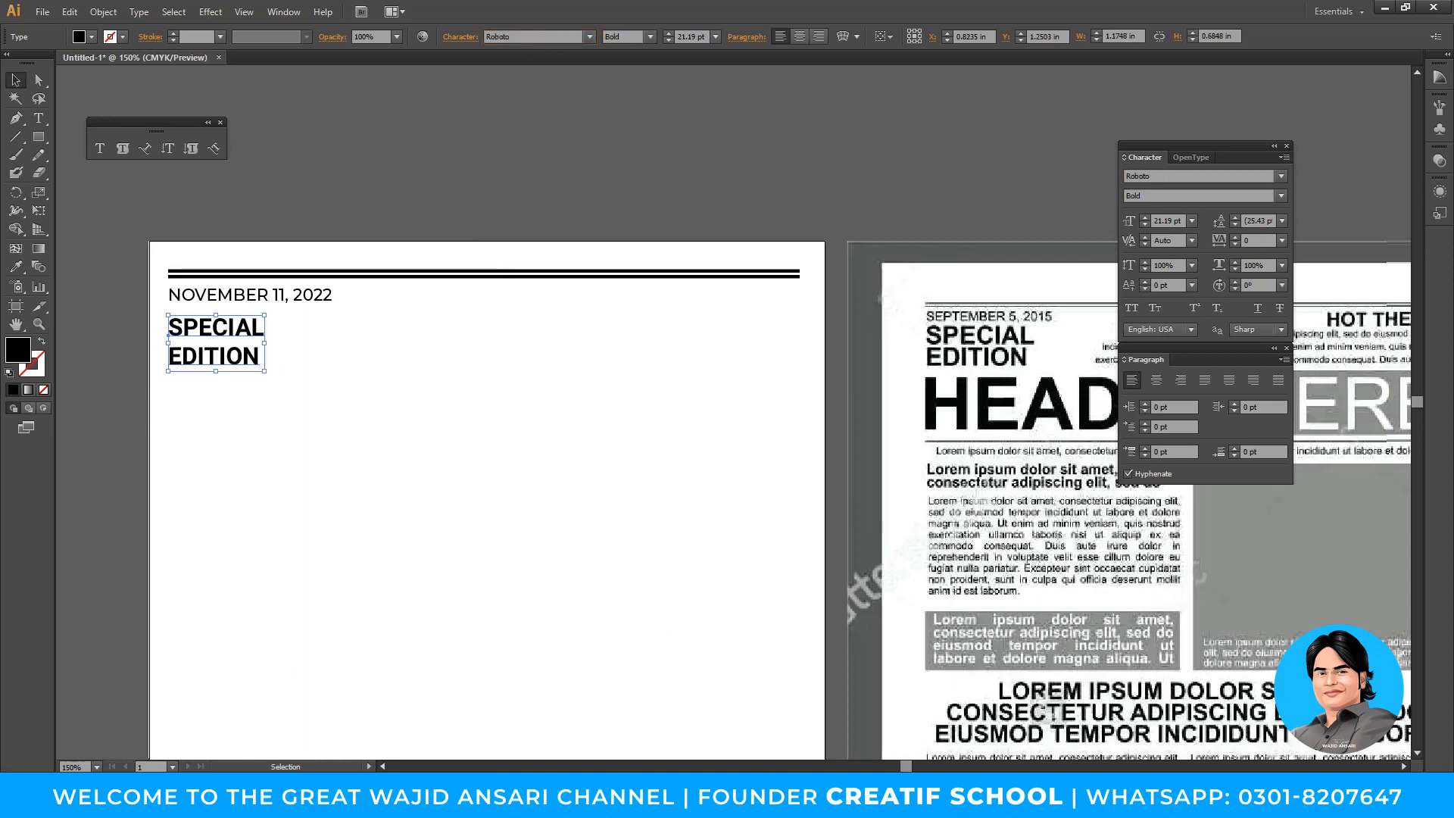
# Switch to the Chrome browser and search Google Images for "roboto font family free download"
pyautogui.hotkey('alt', 'Tab')
pyautogui.click(294, 124)
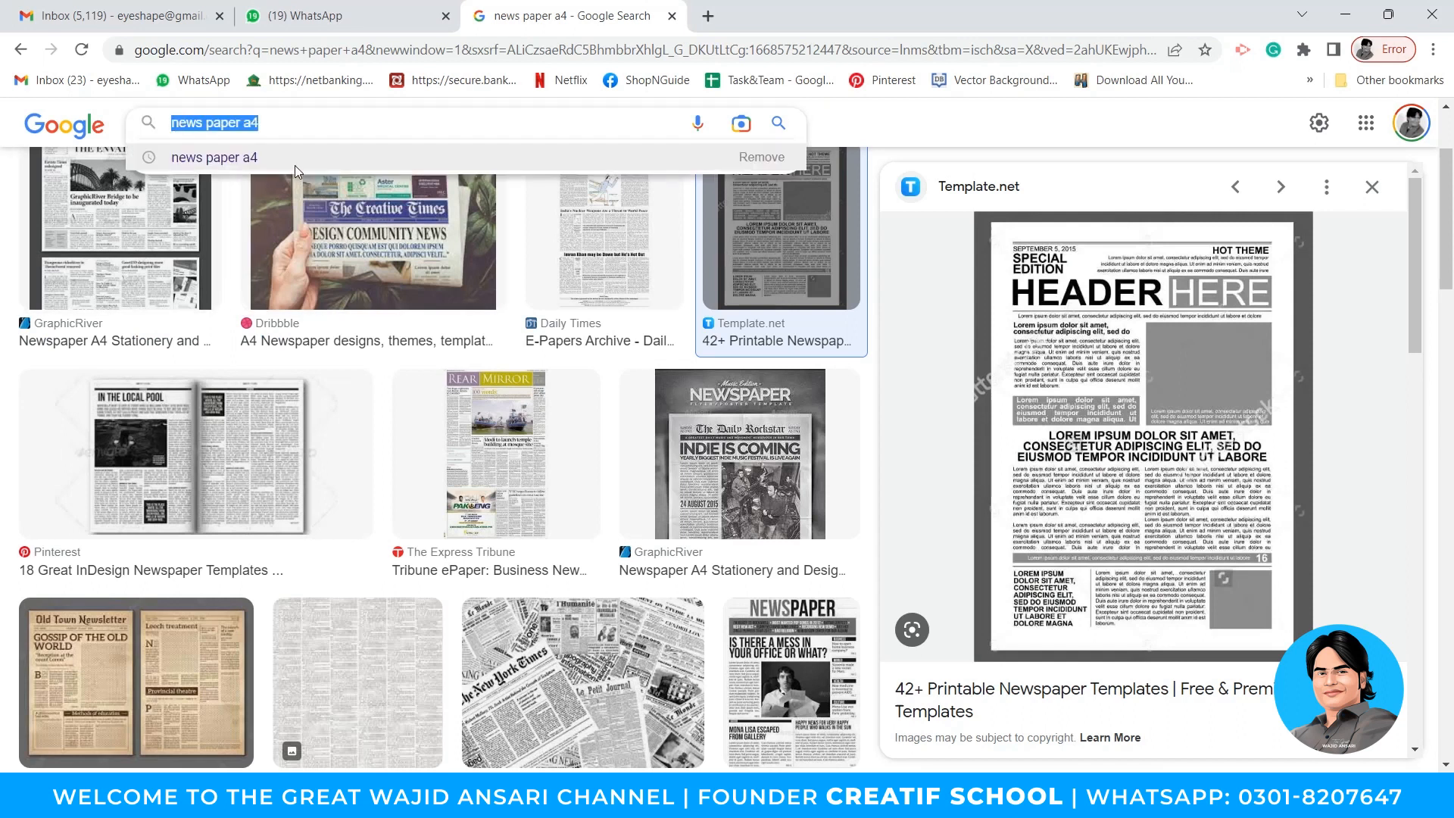
pyautogui.write('robot')
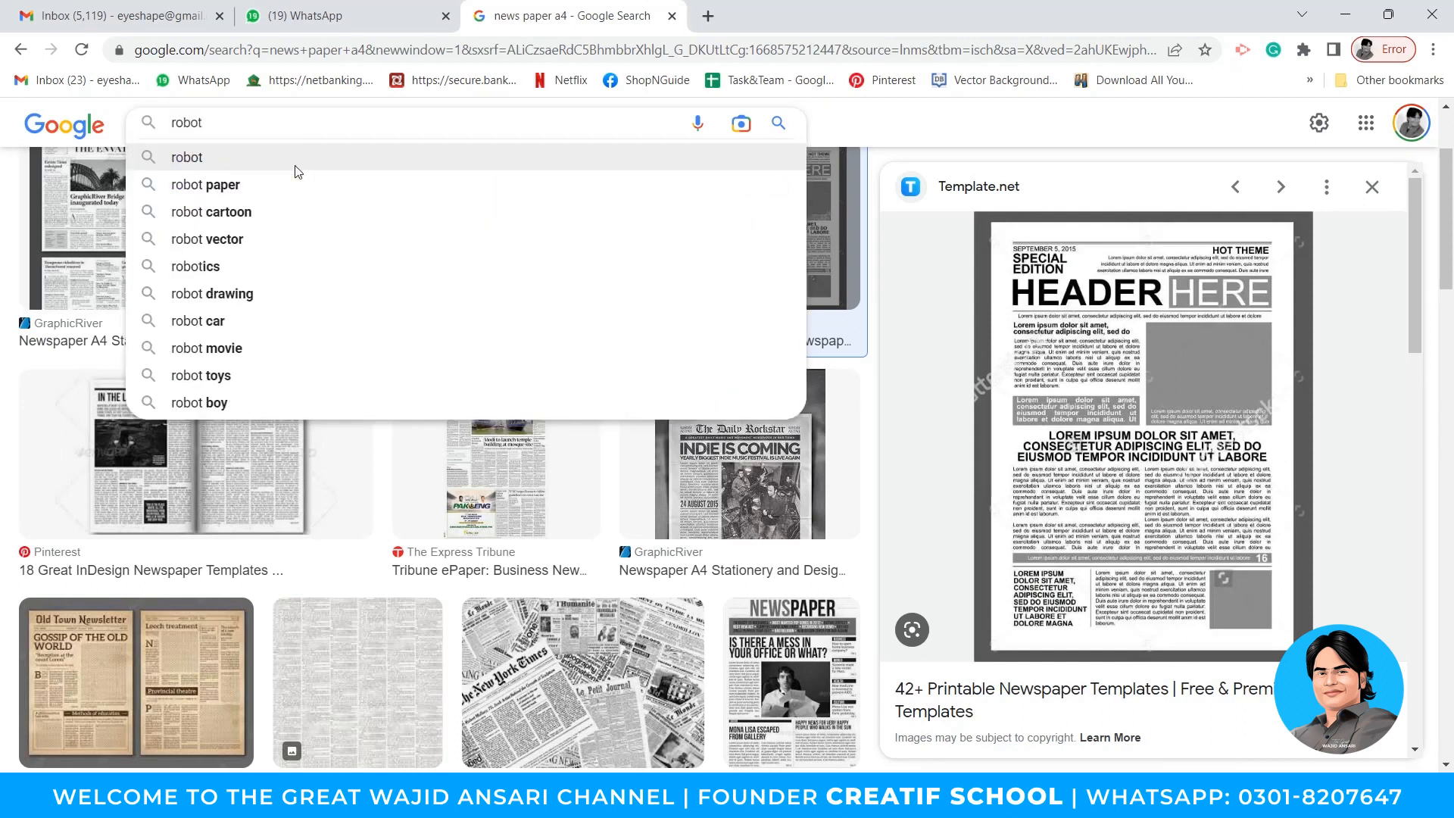
pyautogui.write('o')
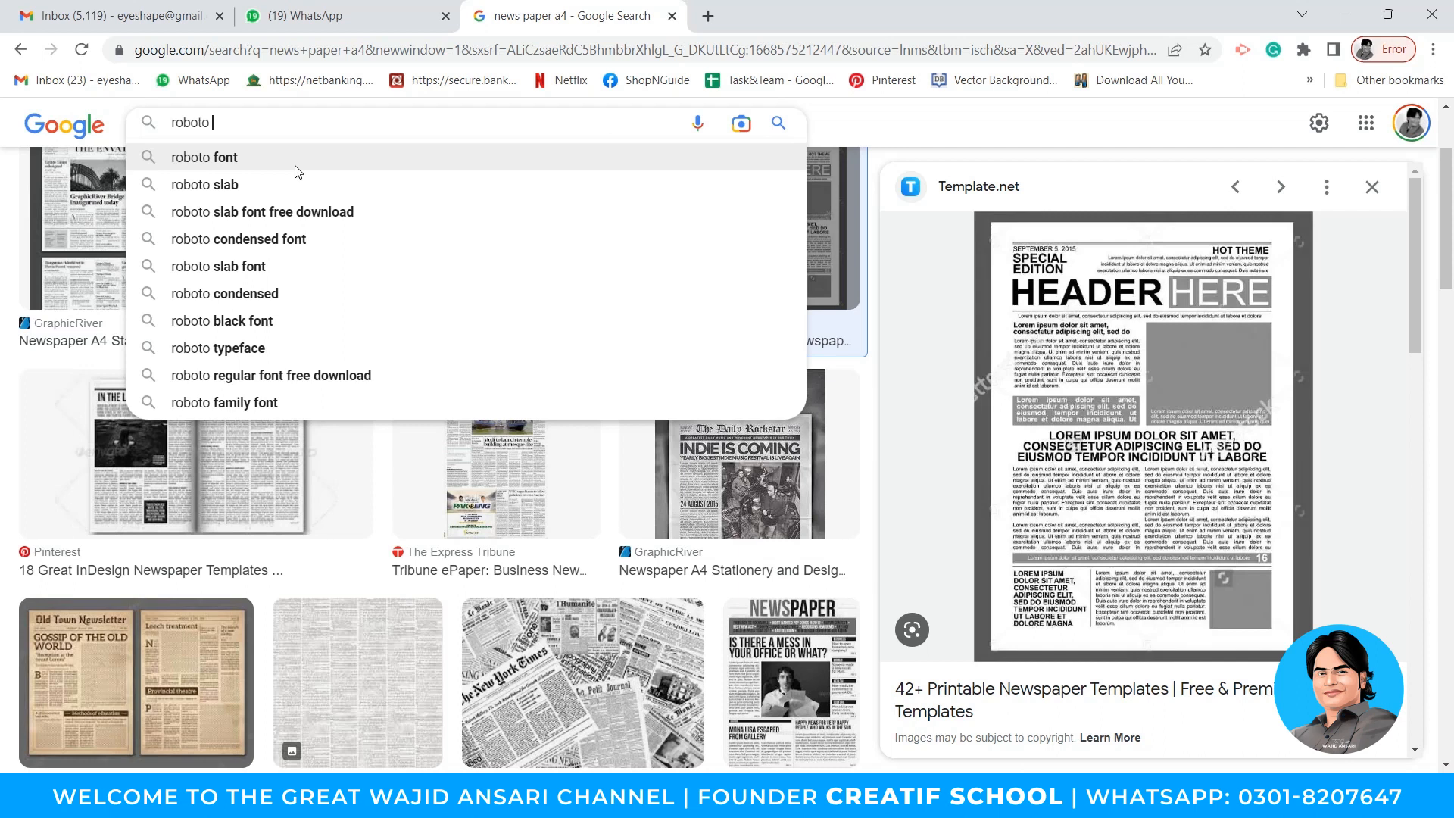
pyautogui.write(' font f')
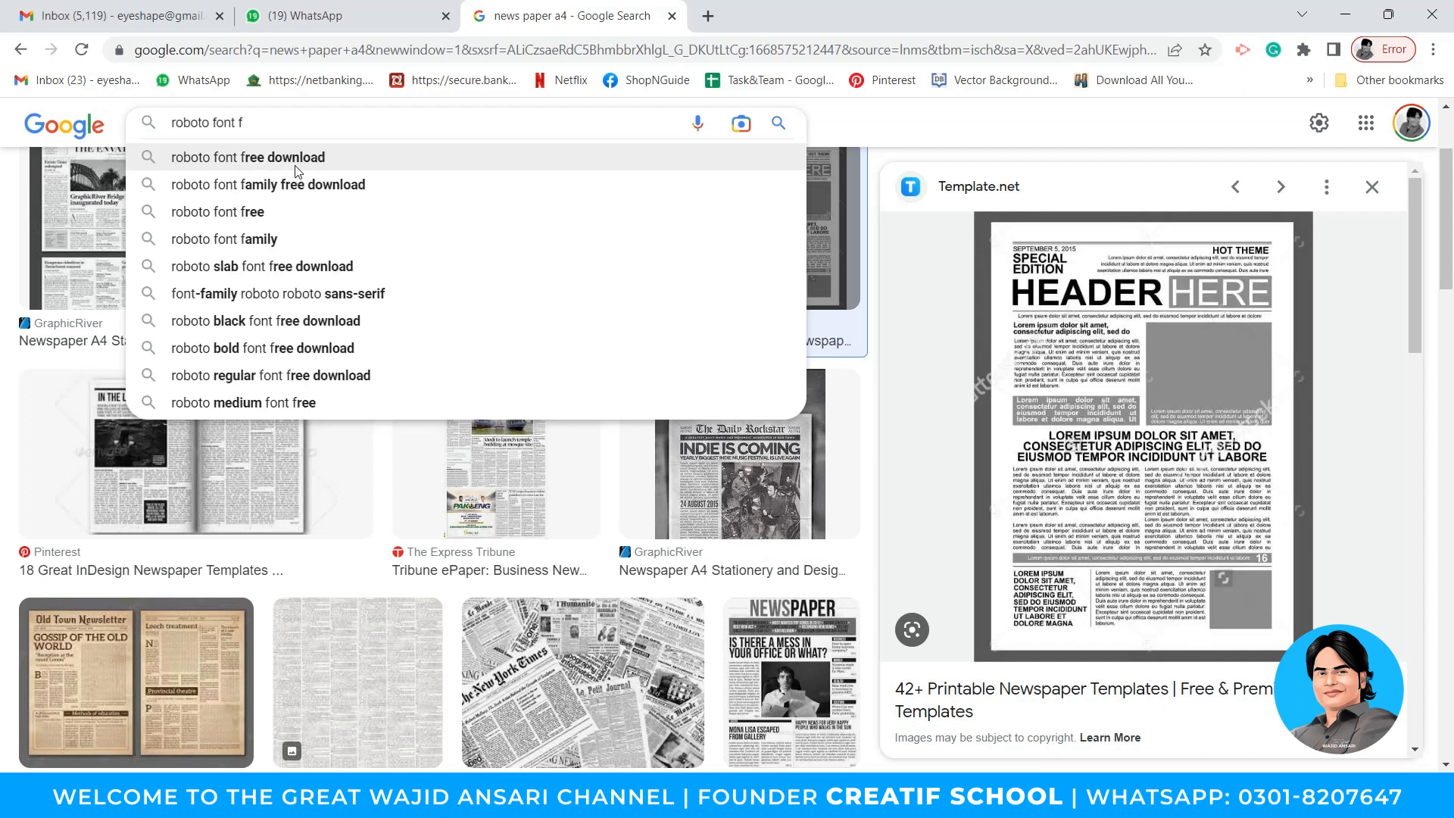
pyautogui.click(297, 184)
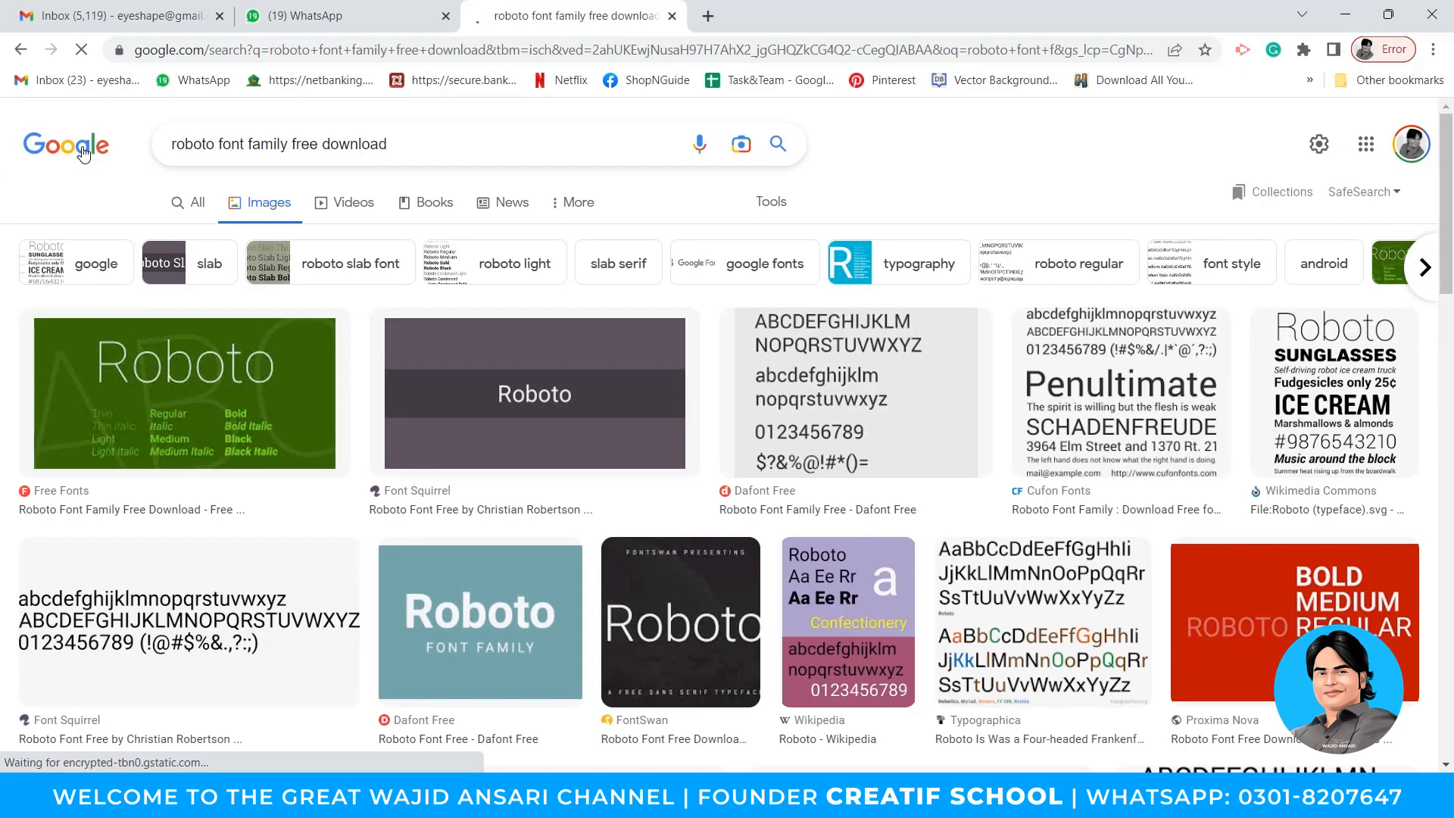
# Return to the Google home page and run a web search for "roboto font free download"
pyautogui.click(84, 151)
pyautogui.write('roboto f')
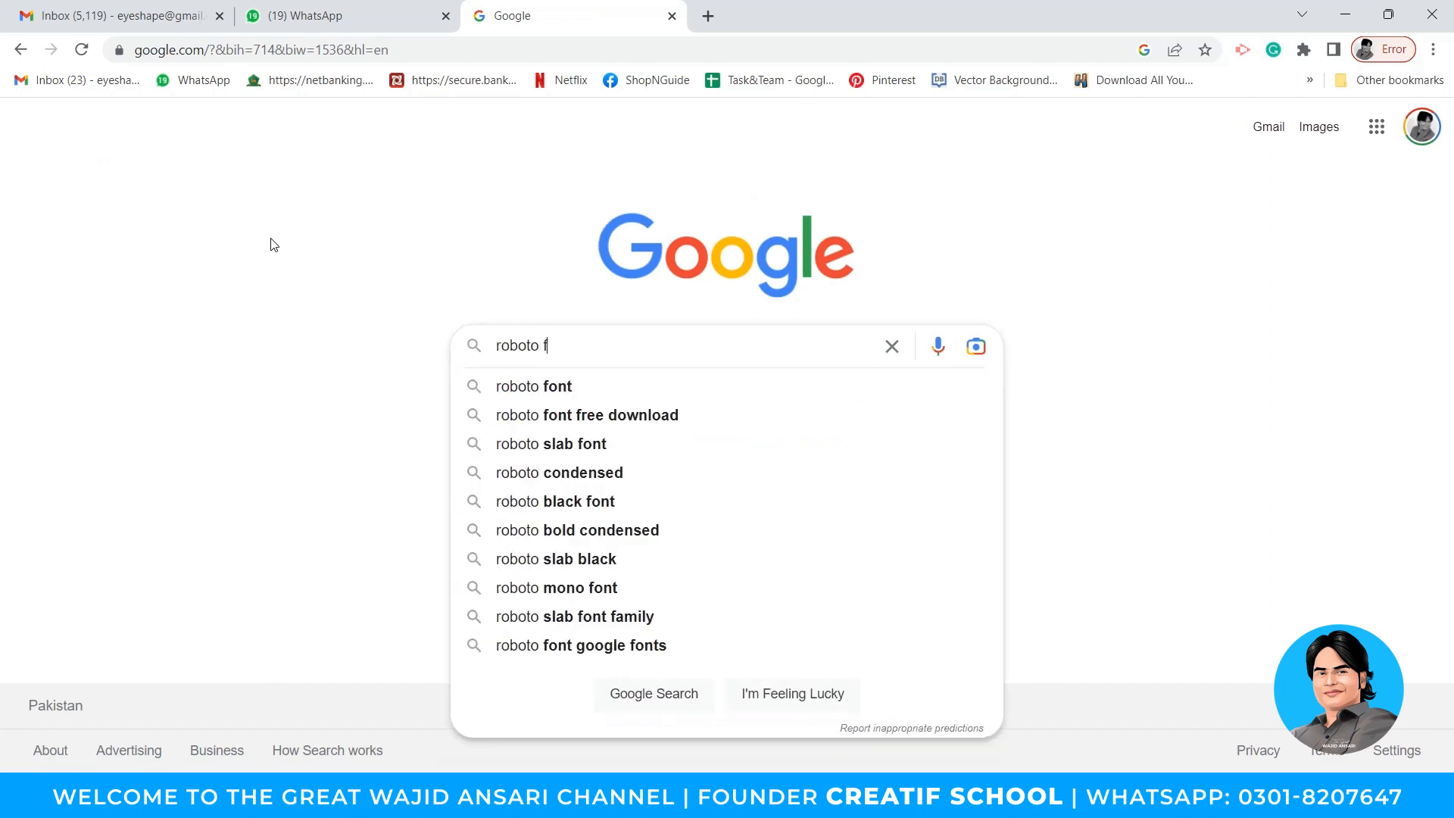
pyautogui.write('ont f')
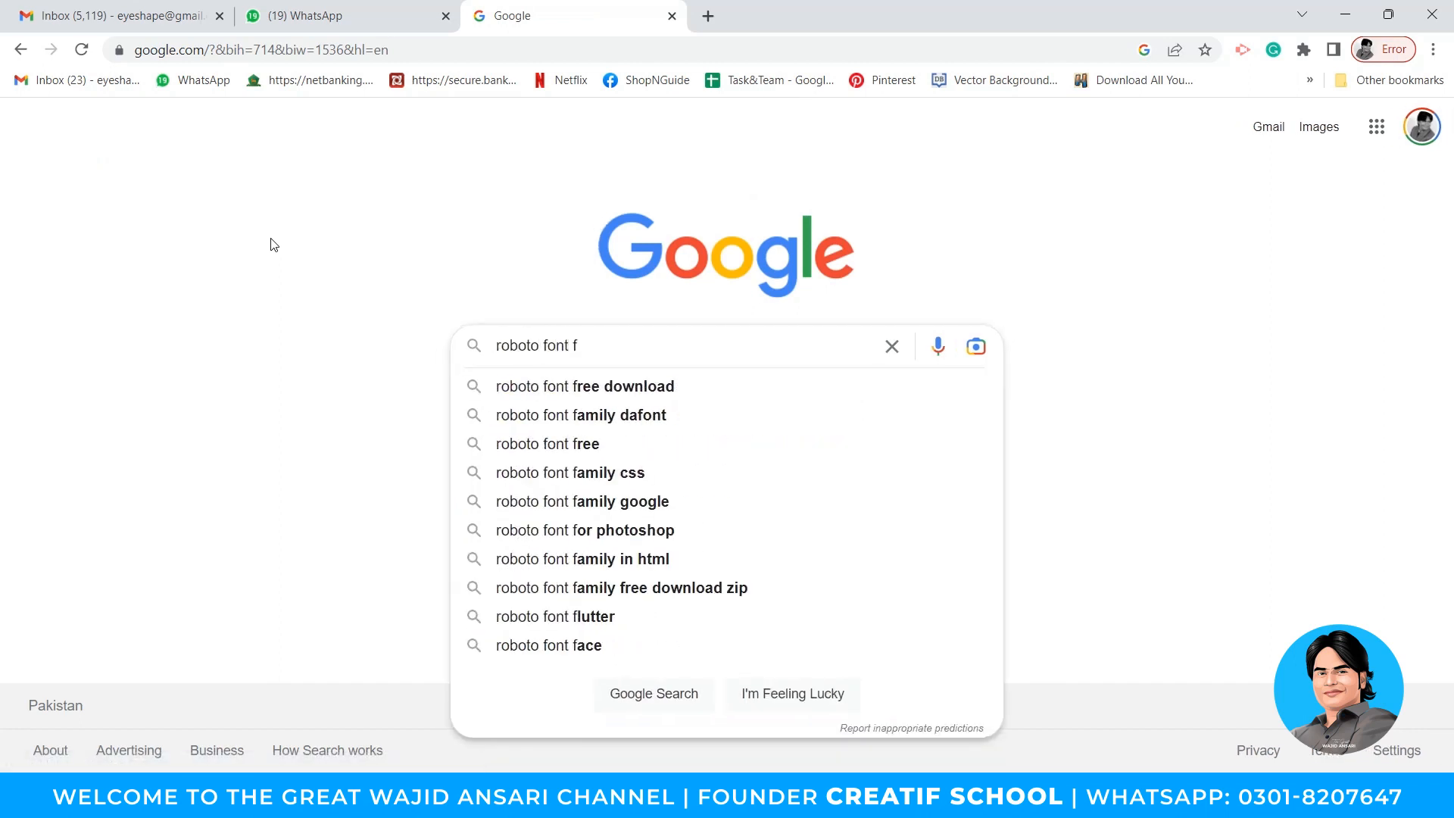
pyautogui.click(581, 390)
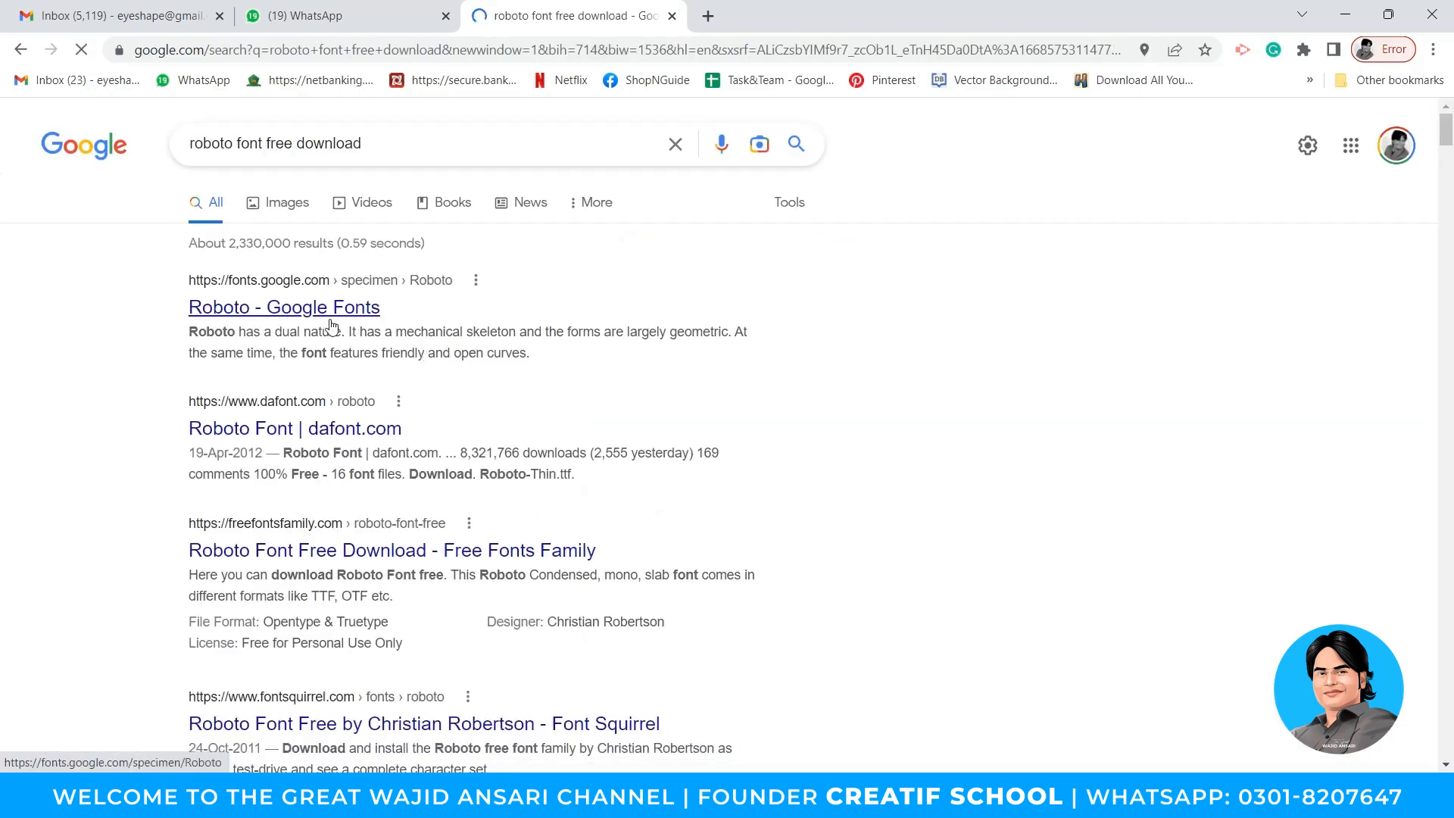
# Download the Roboto family from its Google Fonts page and open Roboto.zip, dismissing the WinRAR reminder window
pyautogui.click(331, 320)
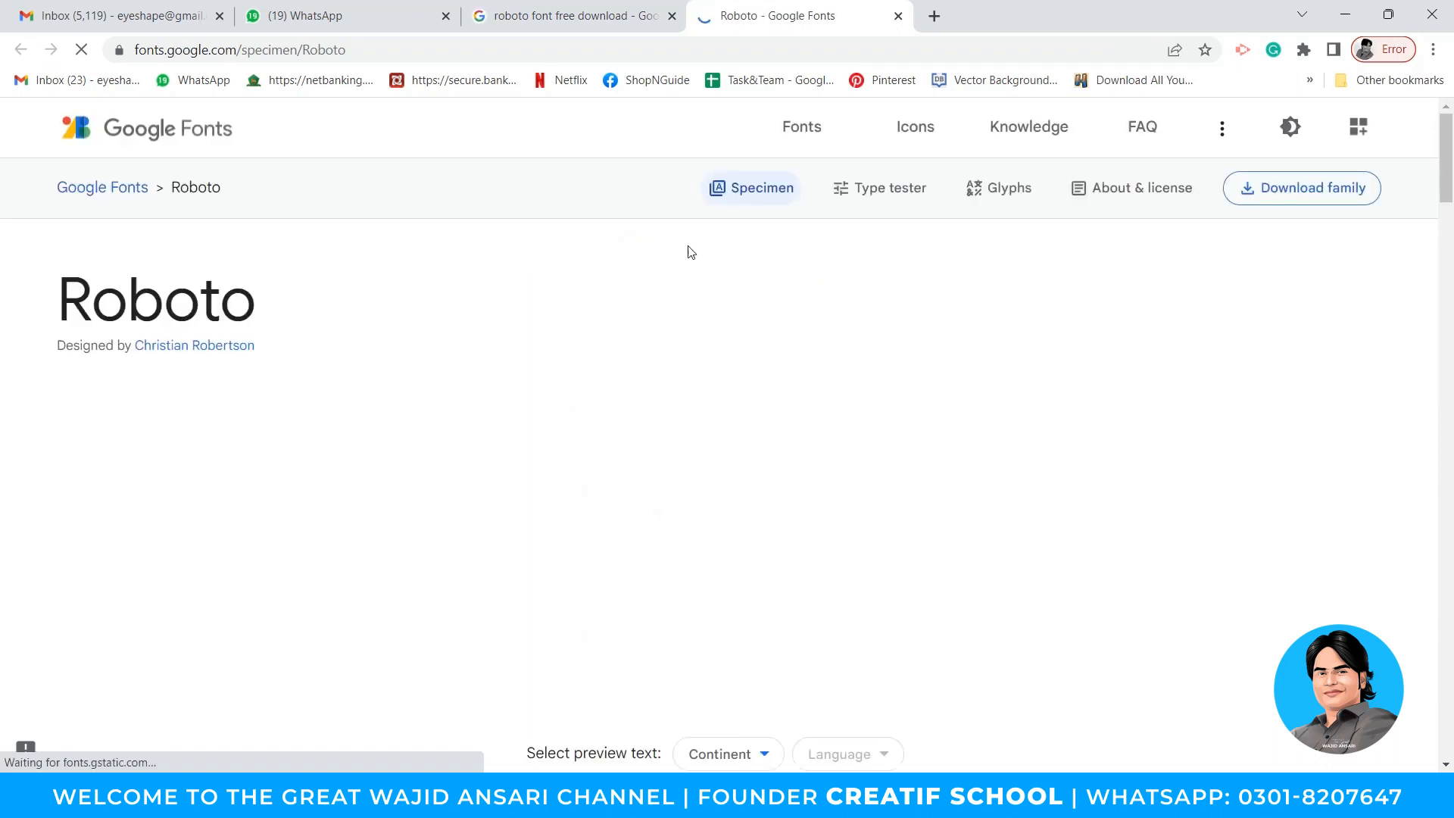
pyautogui.click(1296, 191)
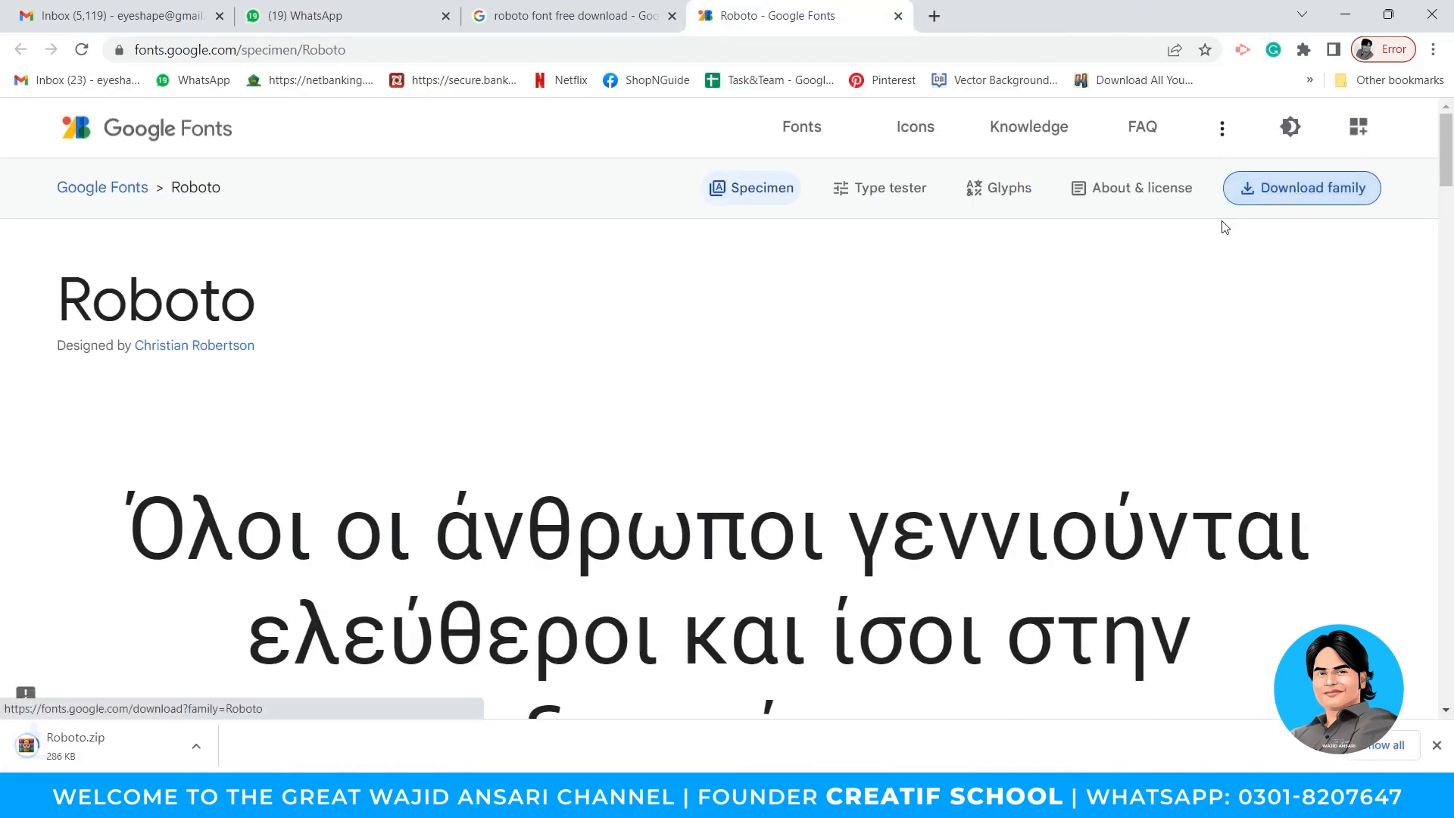
pyautogui.click(117, 738)
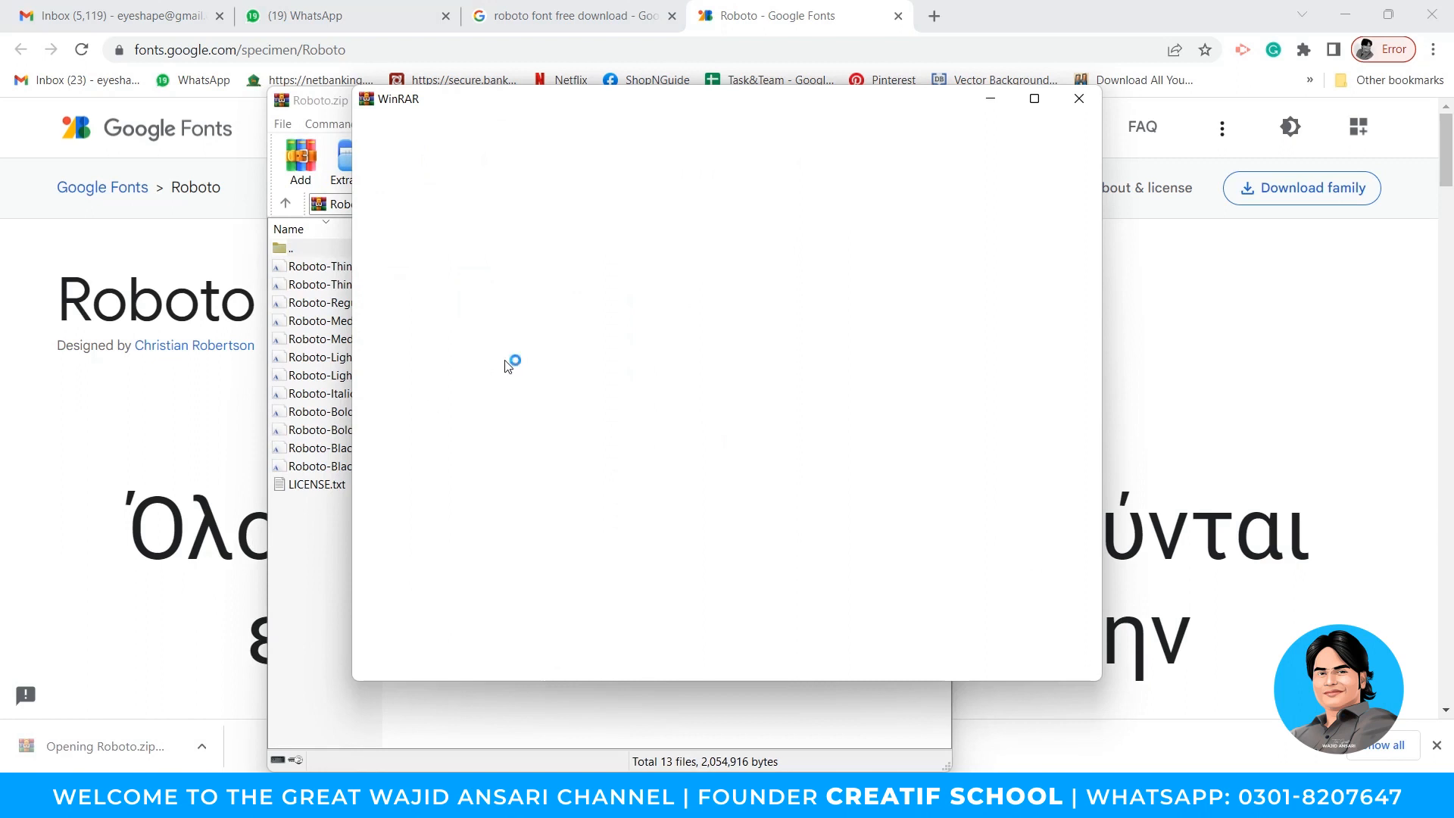
pyautogui.click(1075, 107)
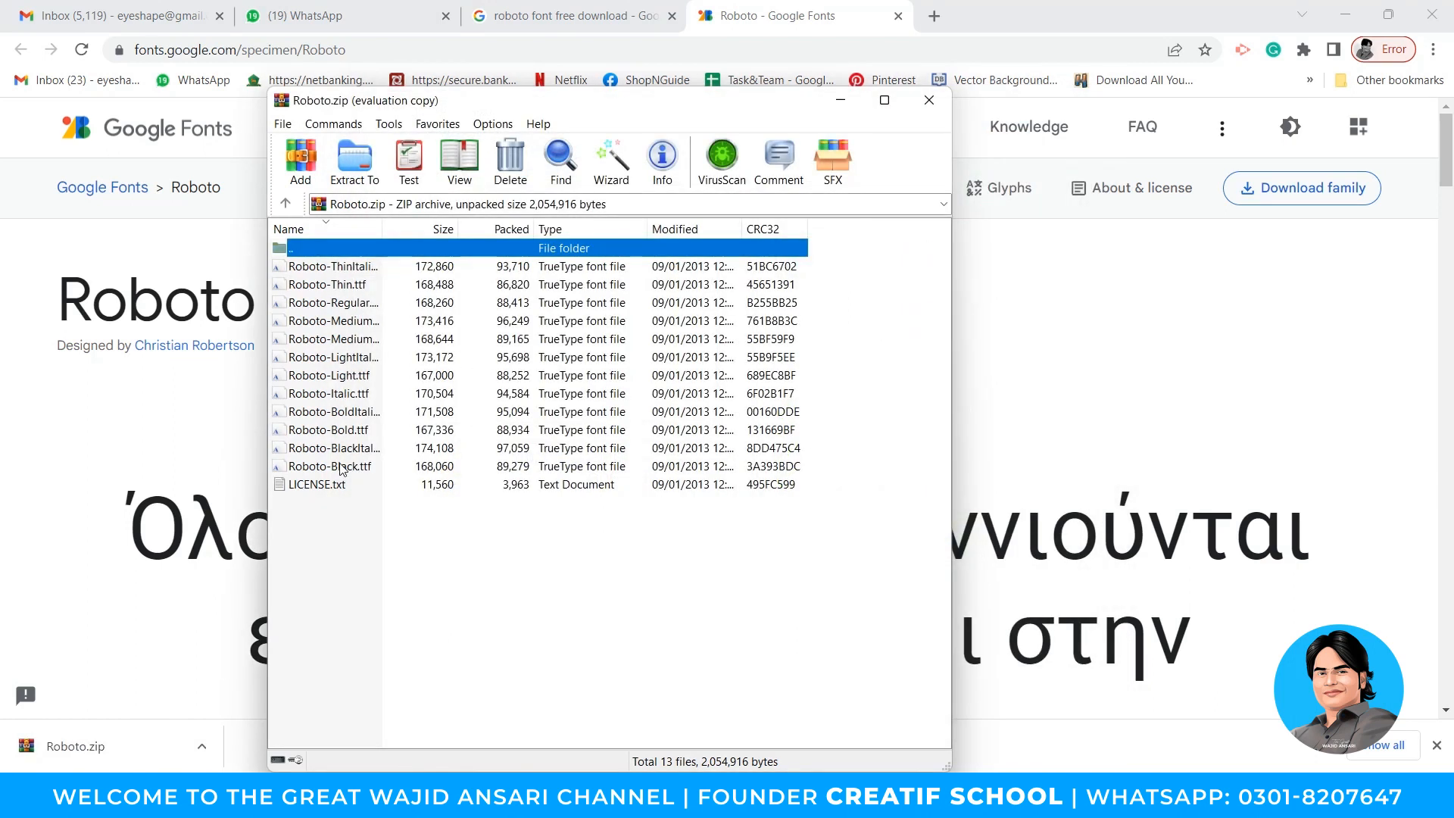
# Install the Roboto Thin Italic font from the archive, replacing the existing copy, and close its preview
pyautogui.doubleClick(321, 270)
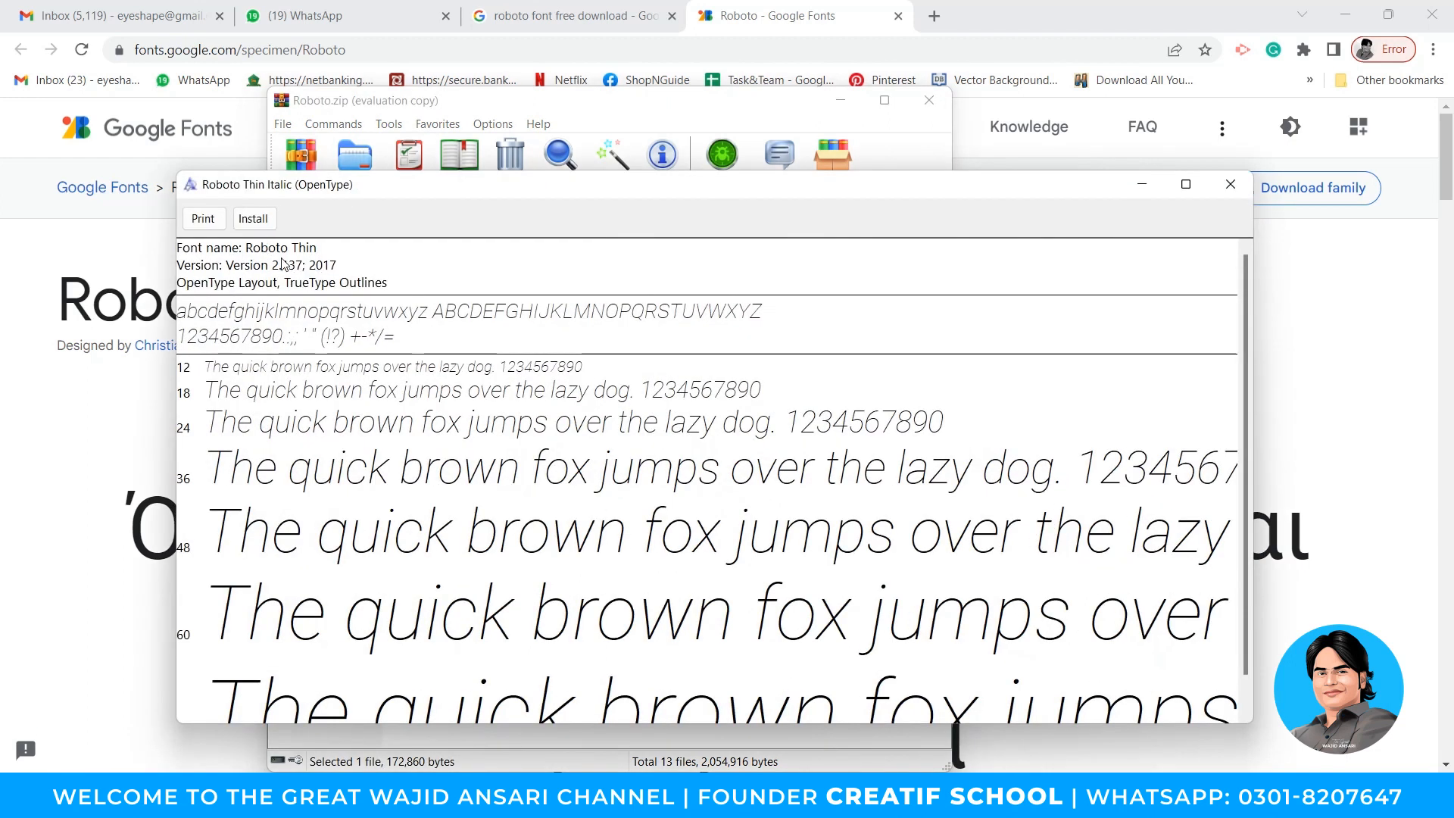
pyautogui.click(255, 225)
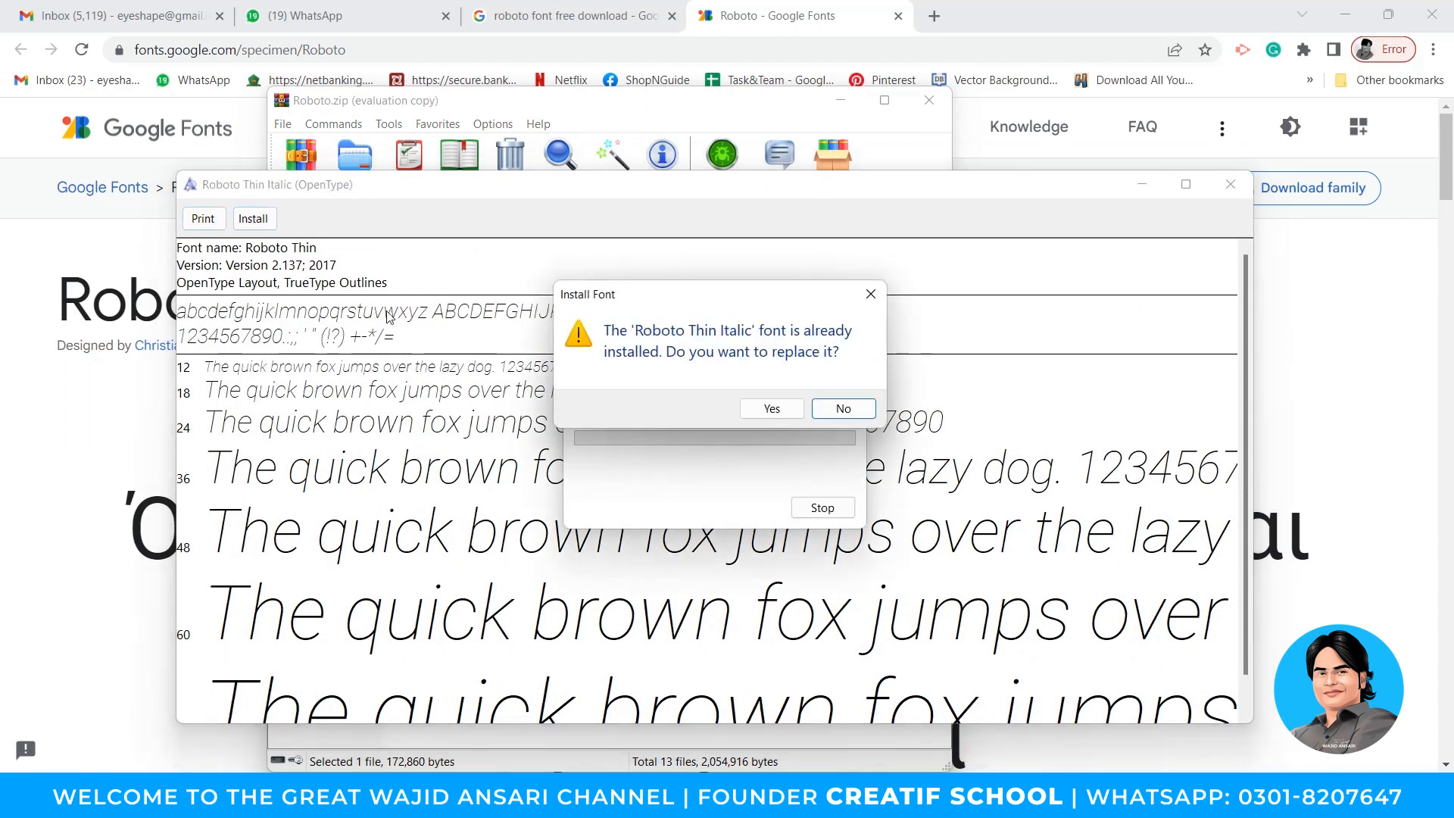
pyautogui.click(760, 409)
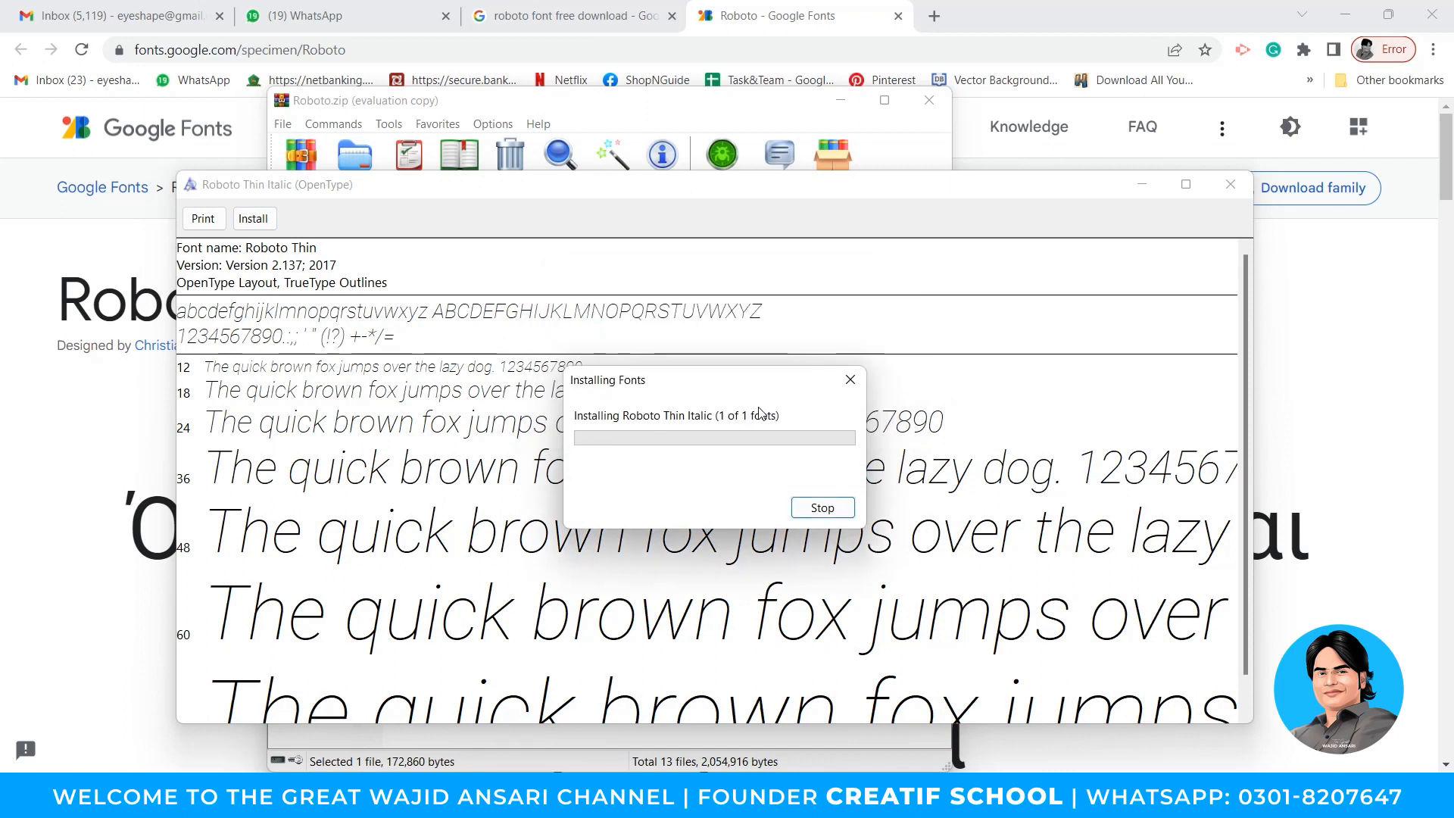
pyautogui.click(1228, 184)
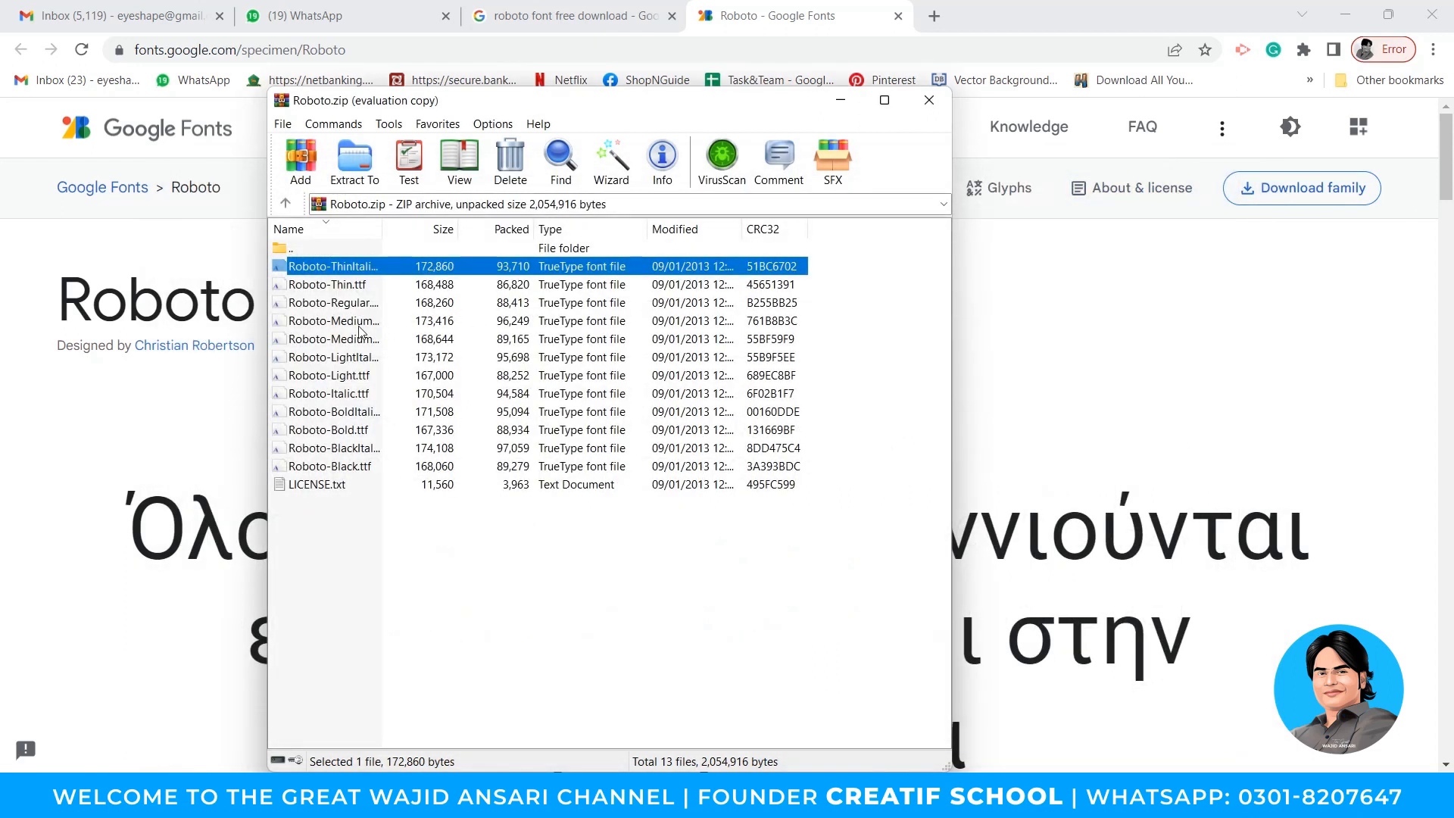
# Install the Roboto Thin font from the archive, replacing the existing copy, and close its preview
pyautogui.doubleClick(319, 291)
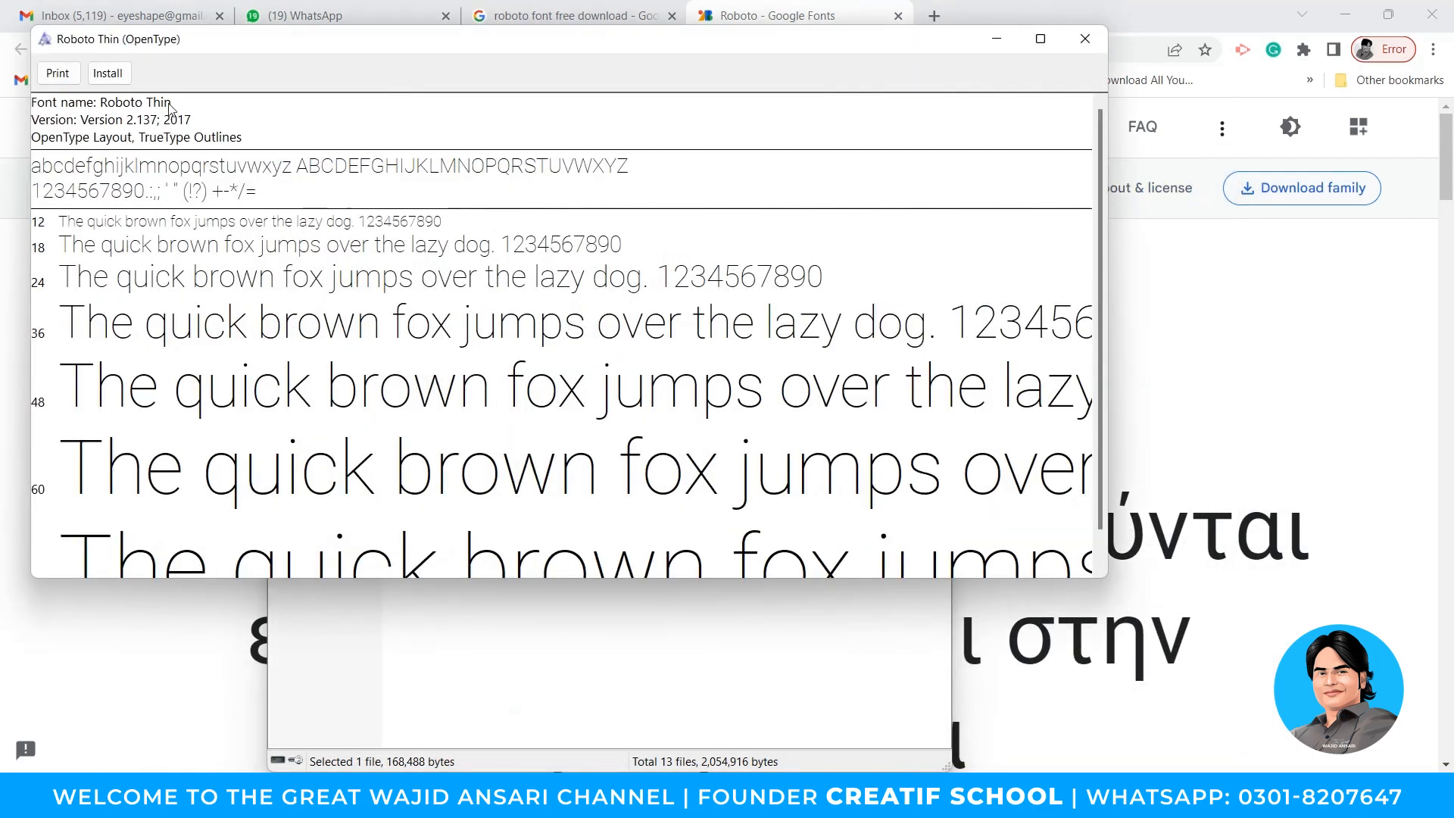
pyautogui.click(118, 76)
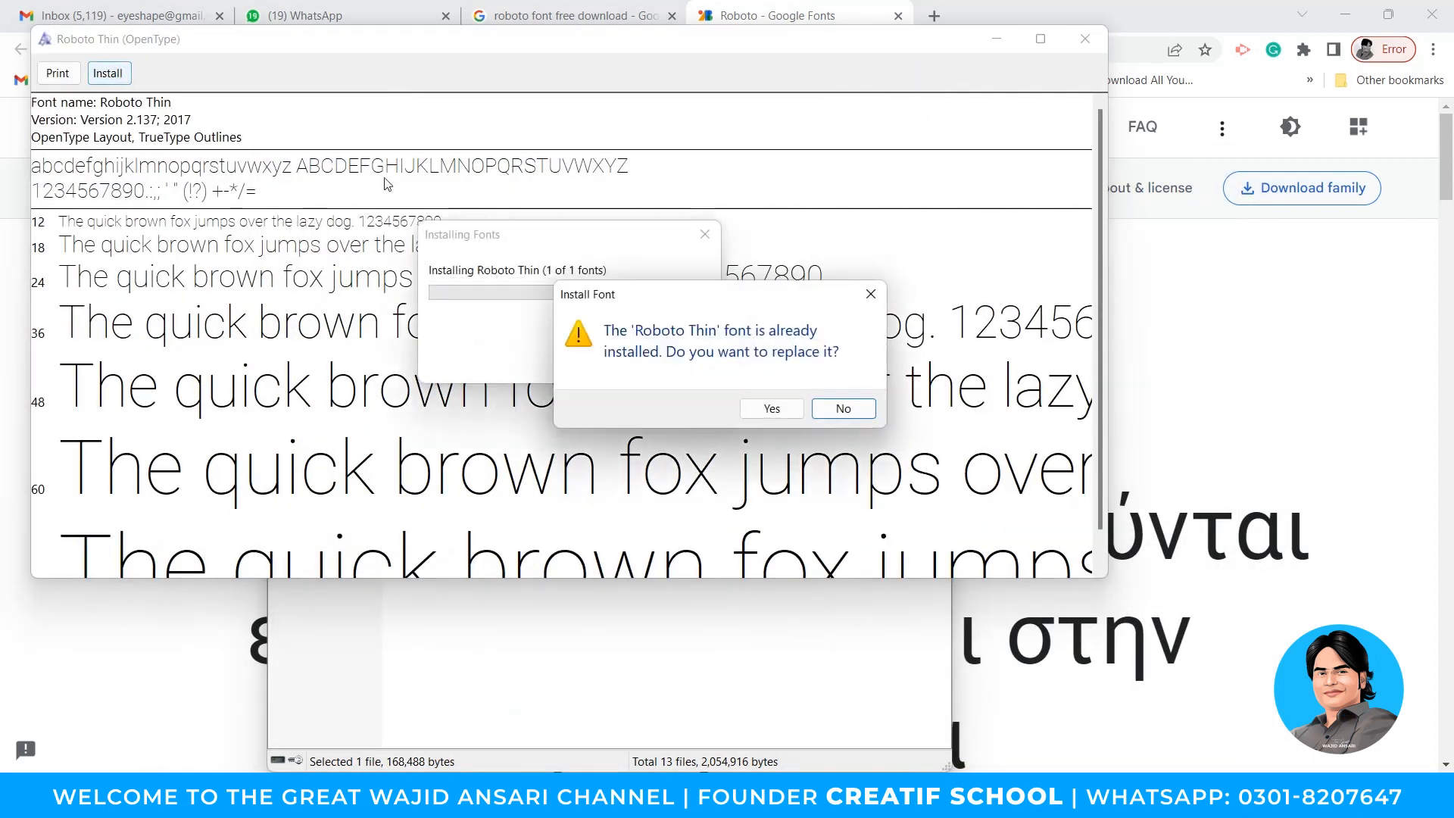
pyautogui.click(768, 407)
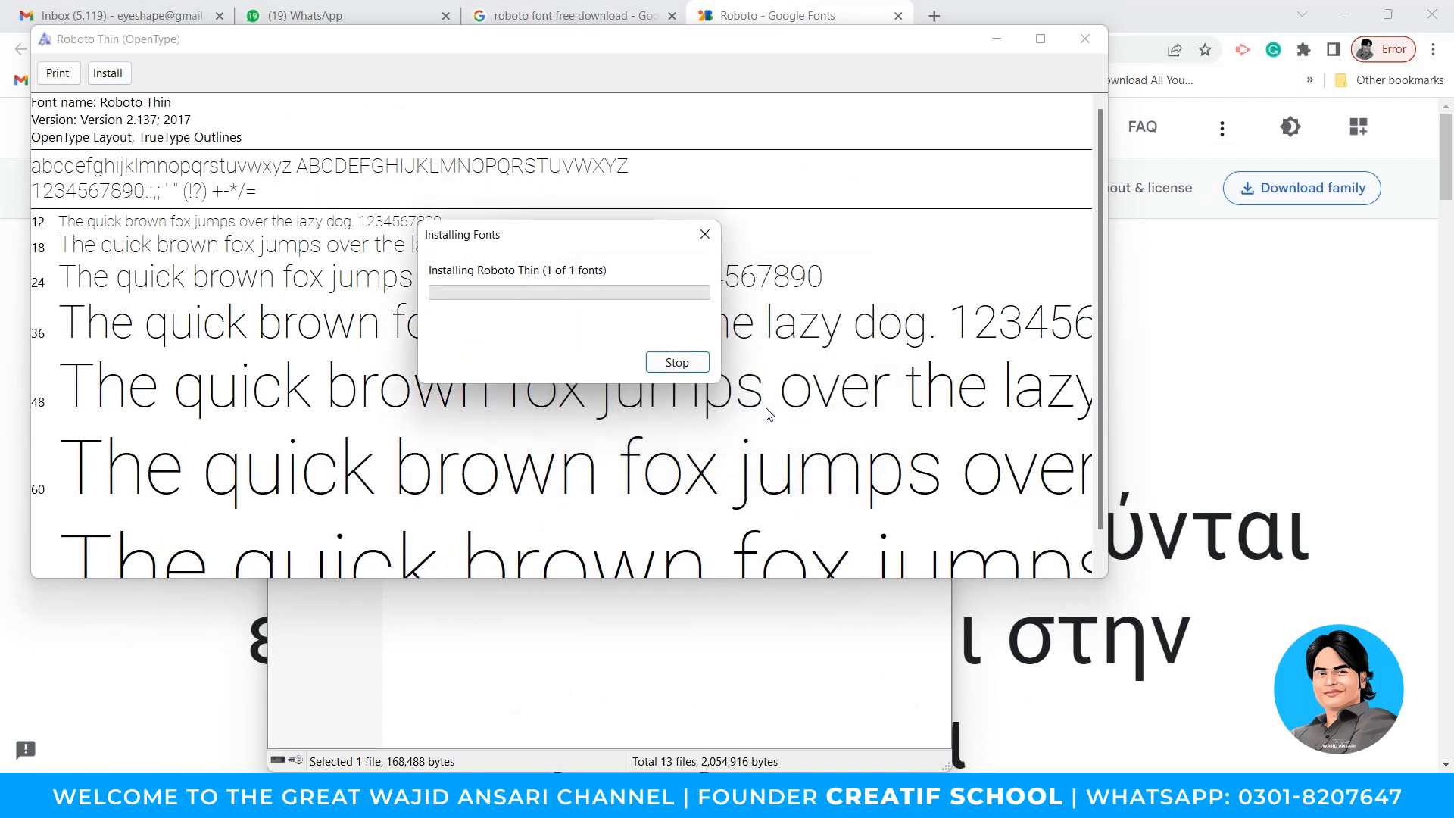
pyautogui.click(1087, 47)
# Return to the browser's download history and show the downloaded Roboto.zip in its folder
pyautogui.click(932, 108)
pyautogui.click(1432, 49)
pyautogui.click(1294, 177)
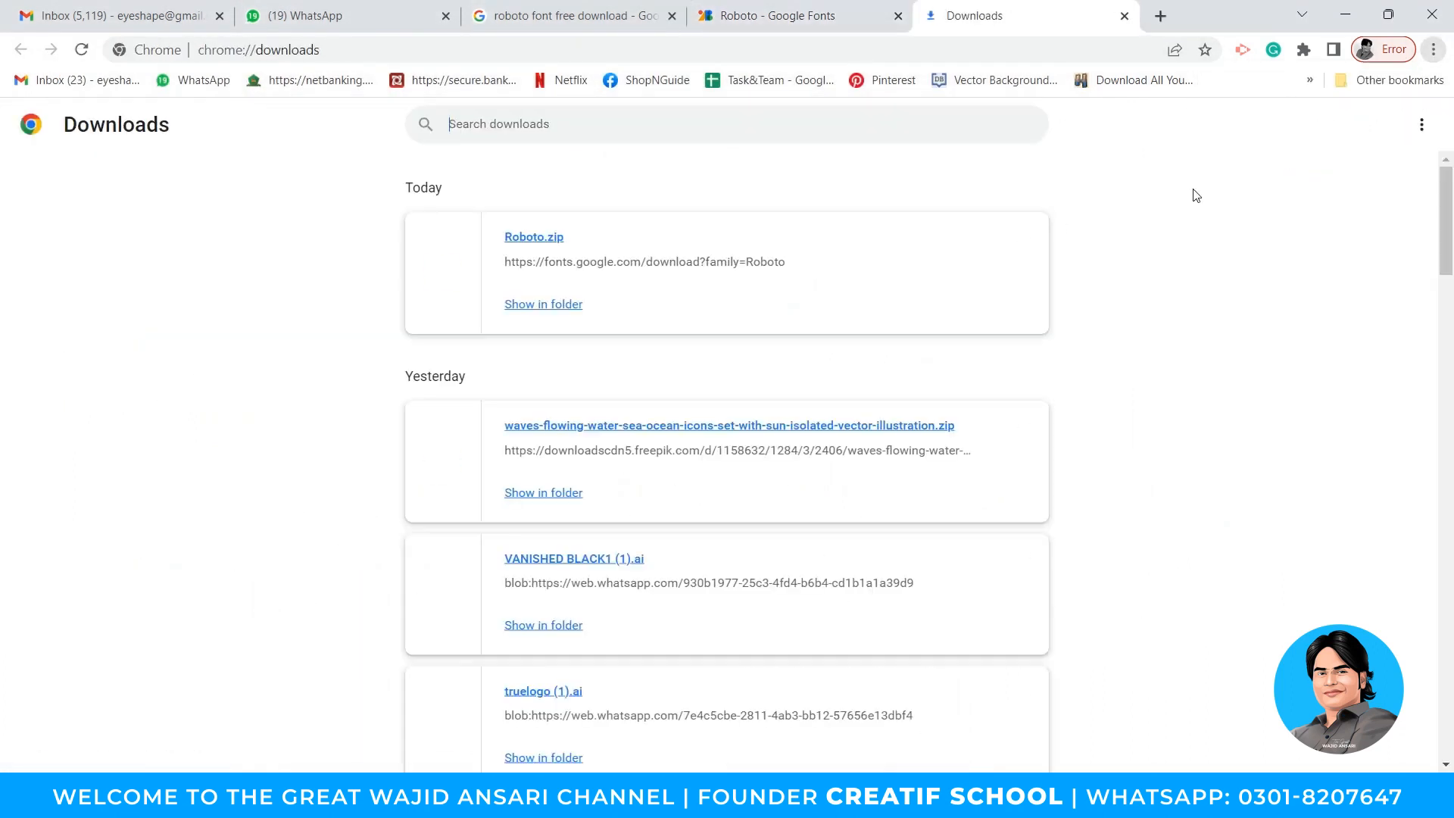
pyautogui.click(560, 304)
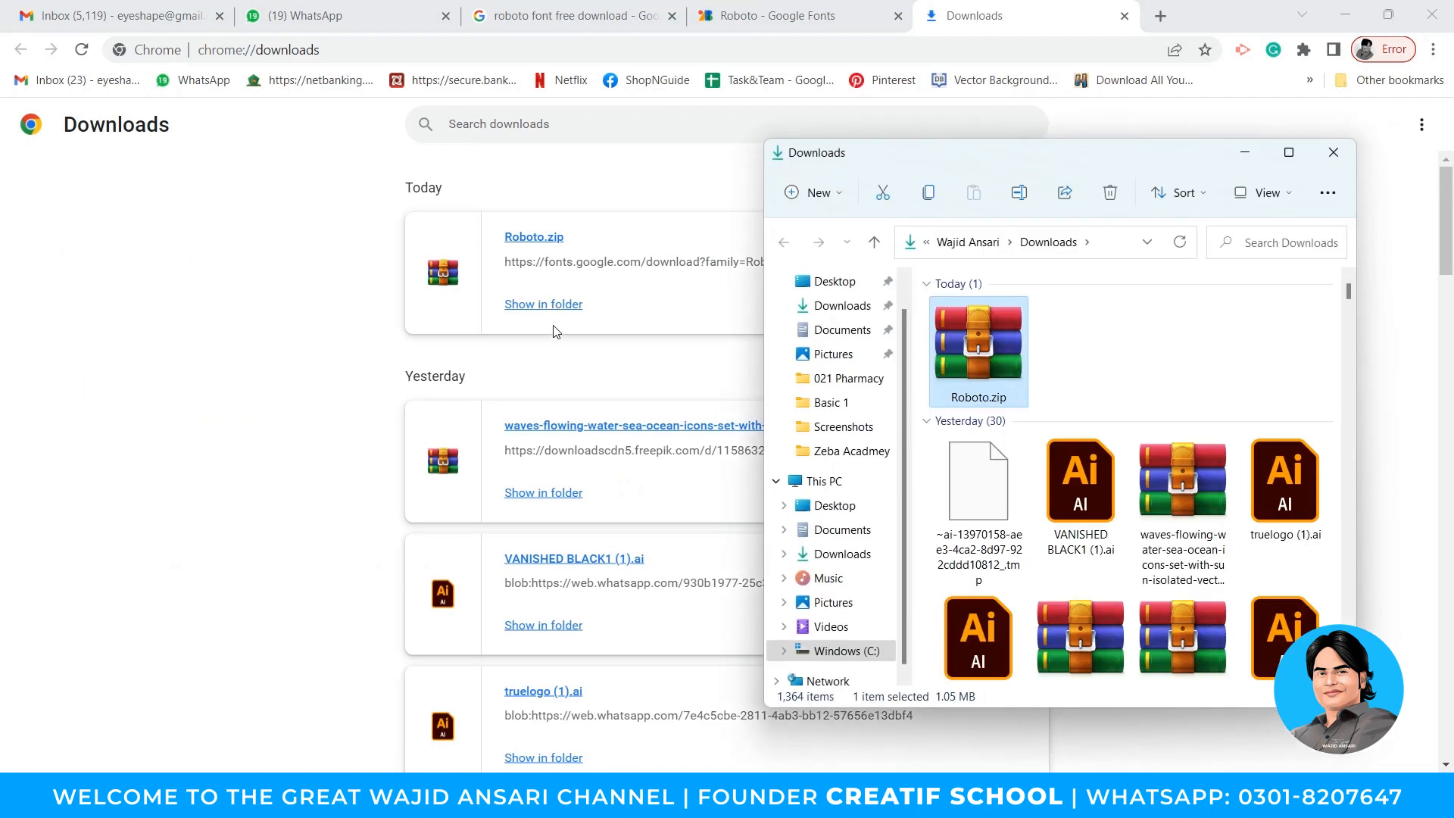
# Extract Roboto.zip with WinRAR into its own Roboto folder and open that folder
pyautogui.rightClick(984, 353)
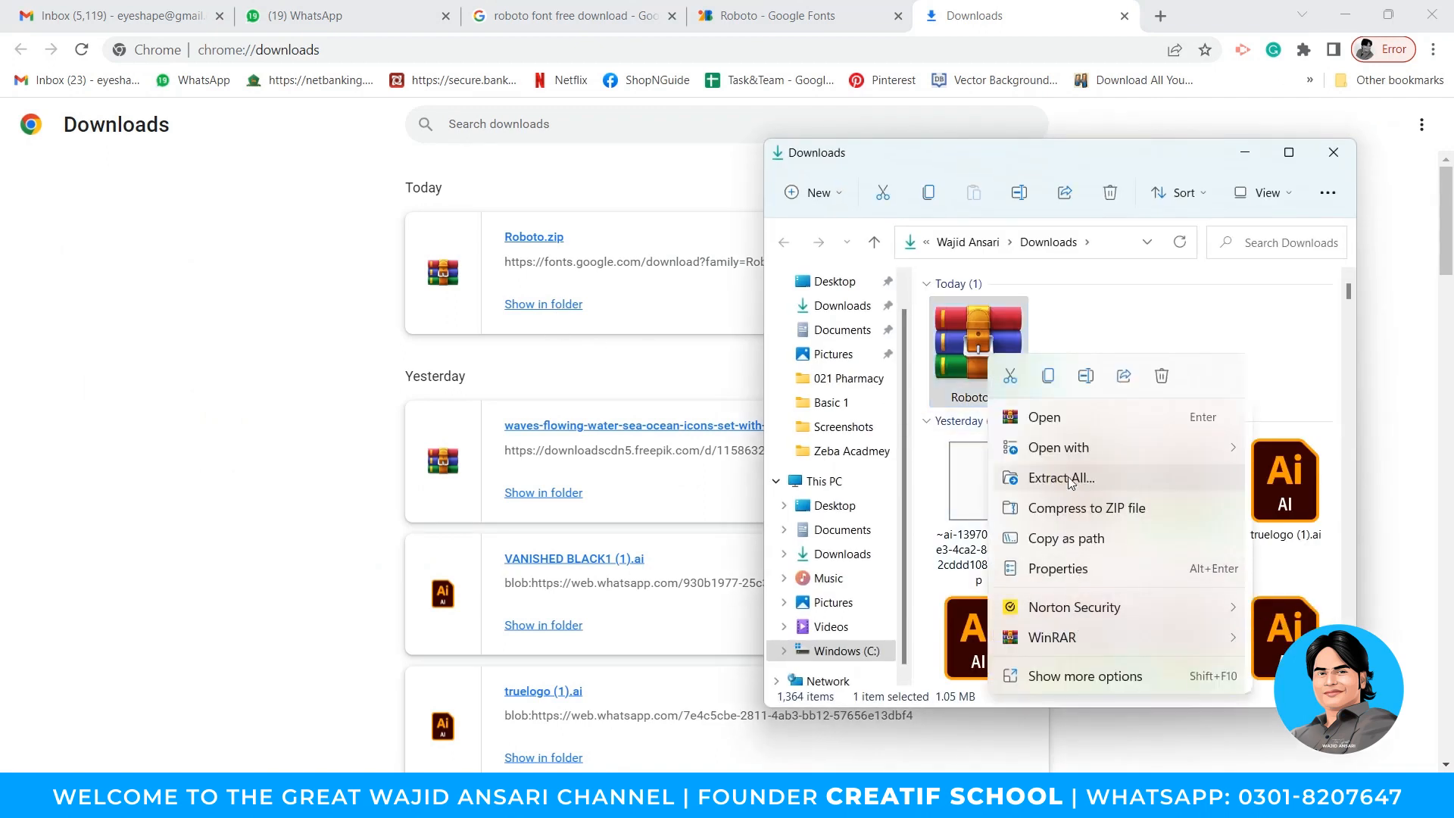
pyautogui.moveTo(1090, 639)
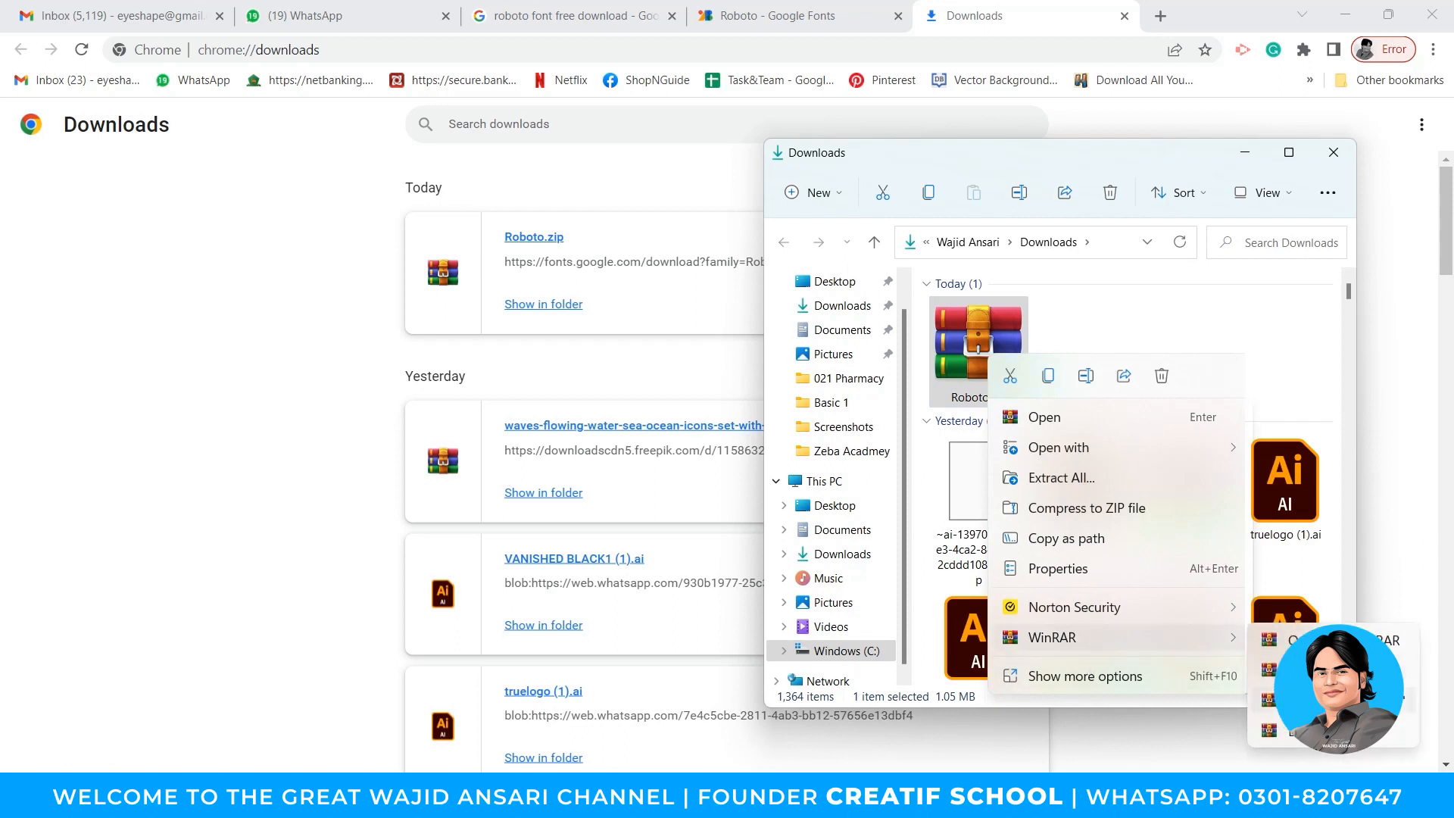
pyautogui.click(1336, 700)
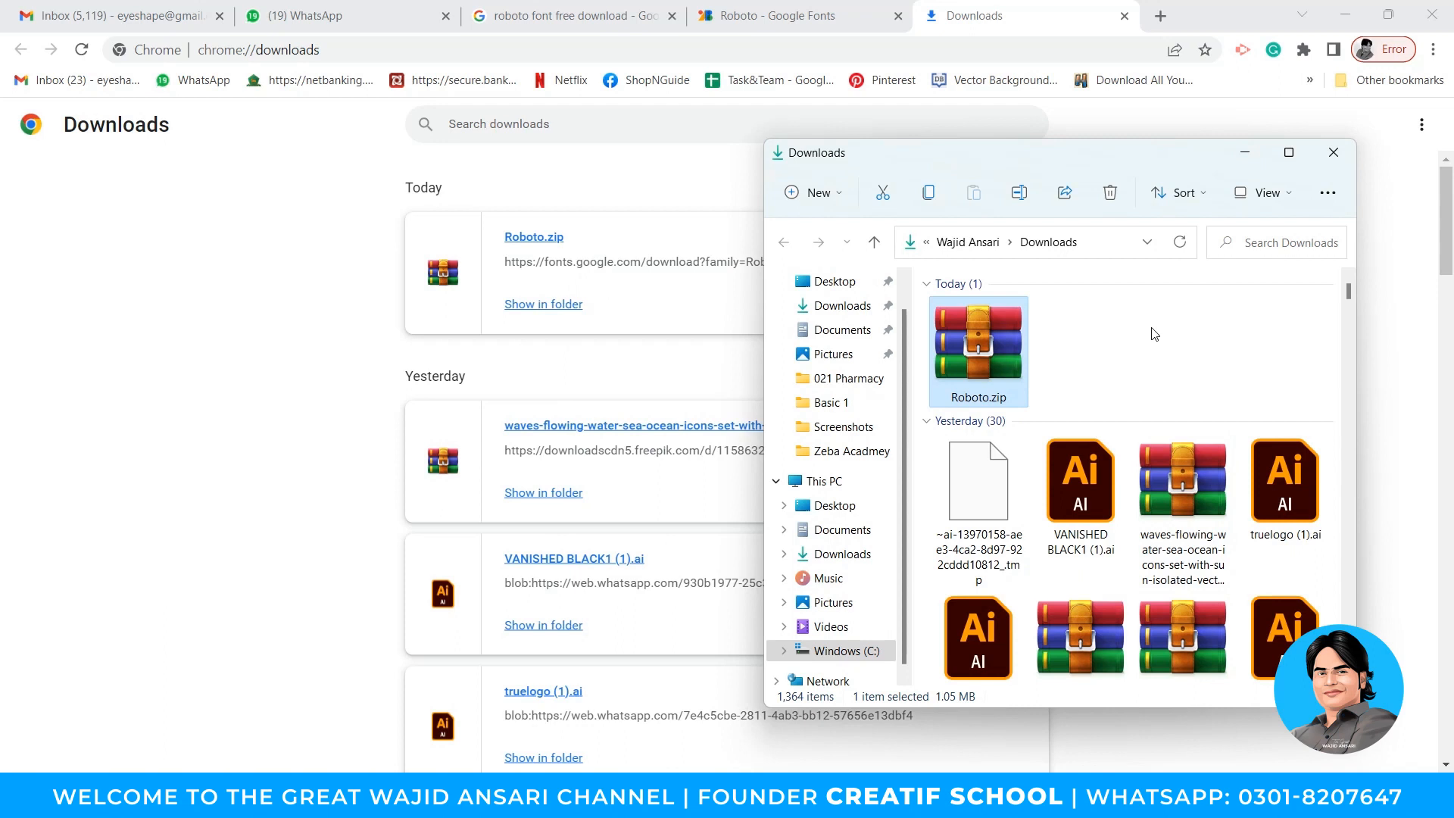
pyautogui.click(1092, 380)
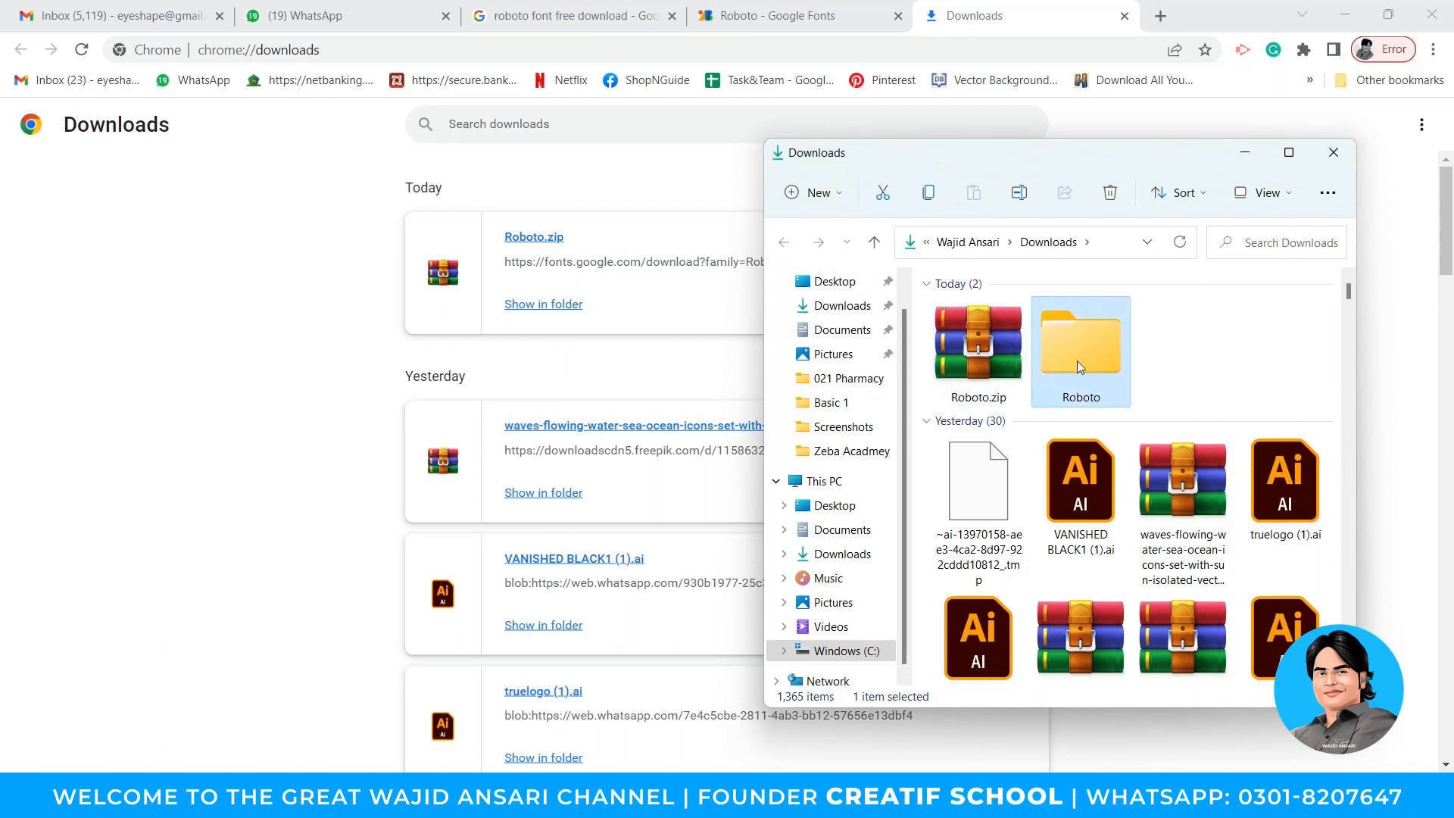
pyautogui.doubleClick(1076, 360)
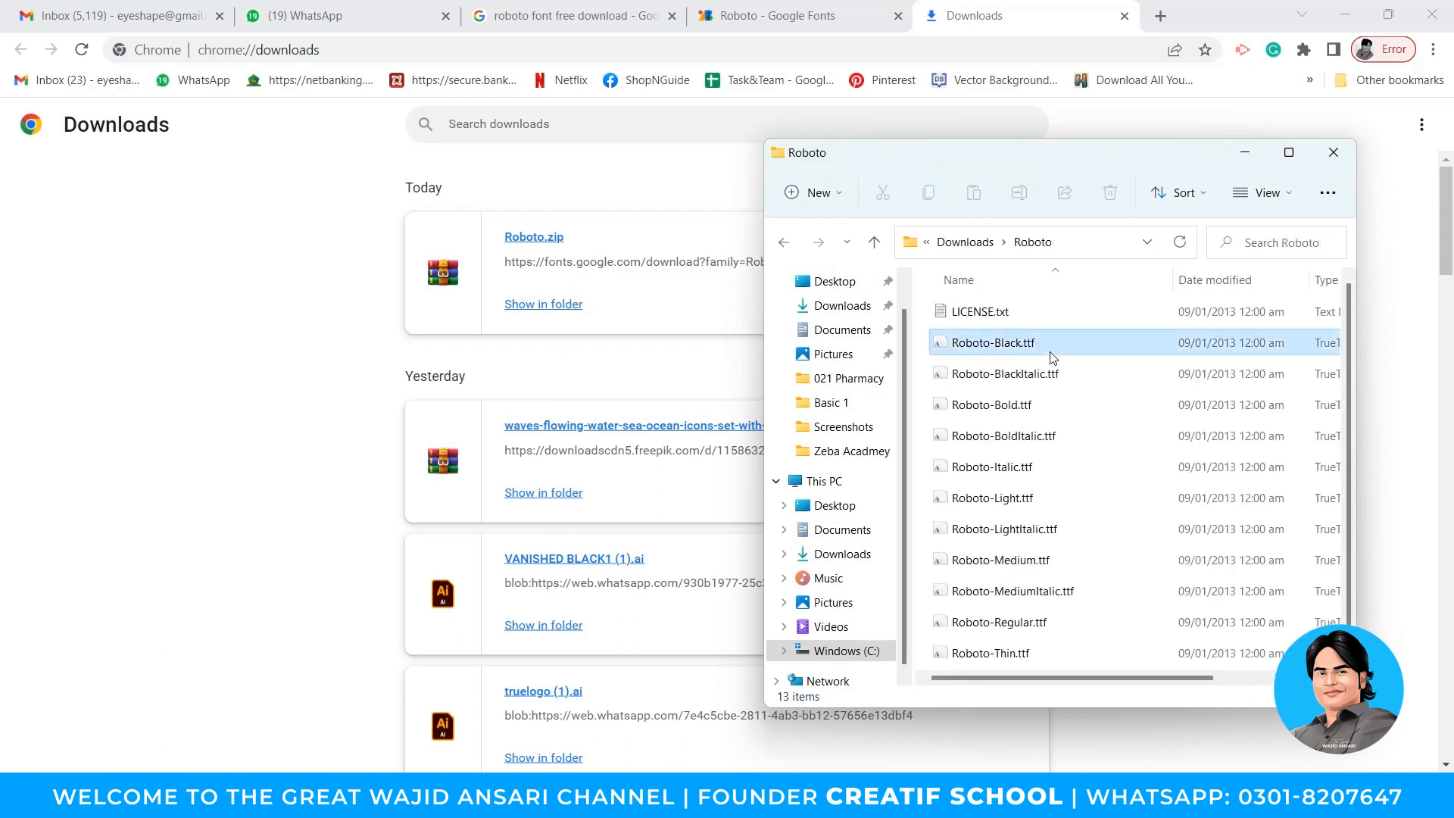
# Install all Roboto TTF files from Black to Thin Italic together, replacing existing copies for all items, and close the folder
pyautogui.click(1051, 345)
pyautogui.scroll(-1, 1051, 454)
pyautogui.keyDown('shift'); pyautogui.click(1042, 657); pyautogui.keyUp('shift')
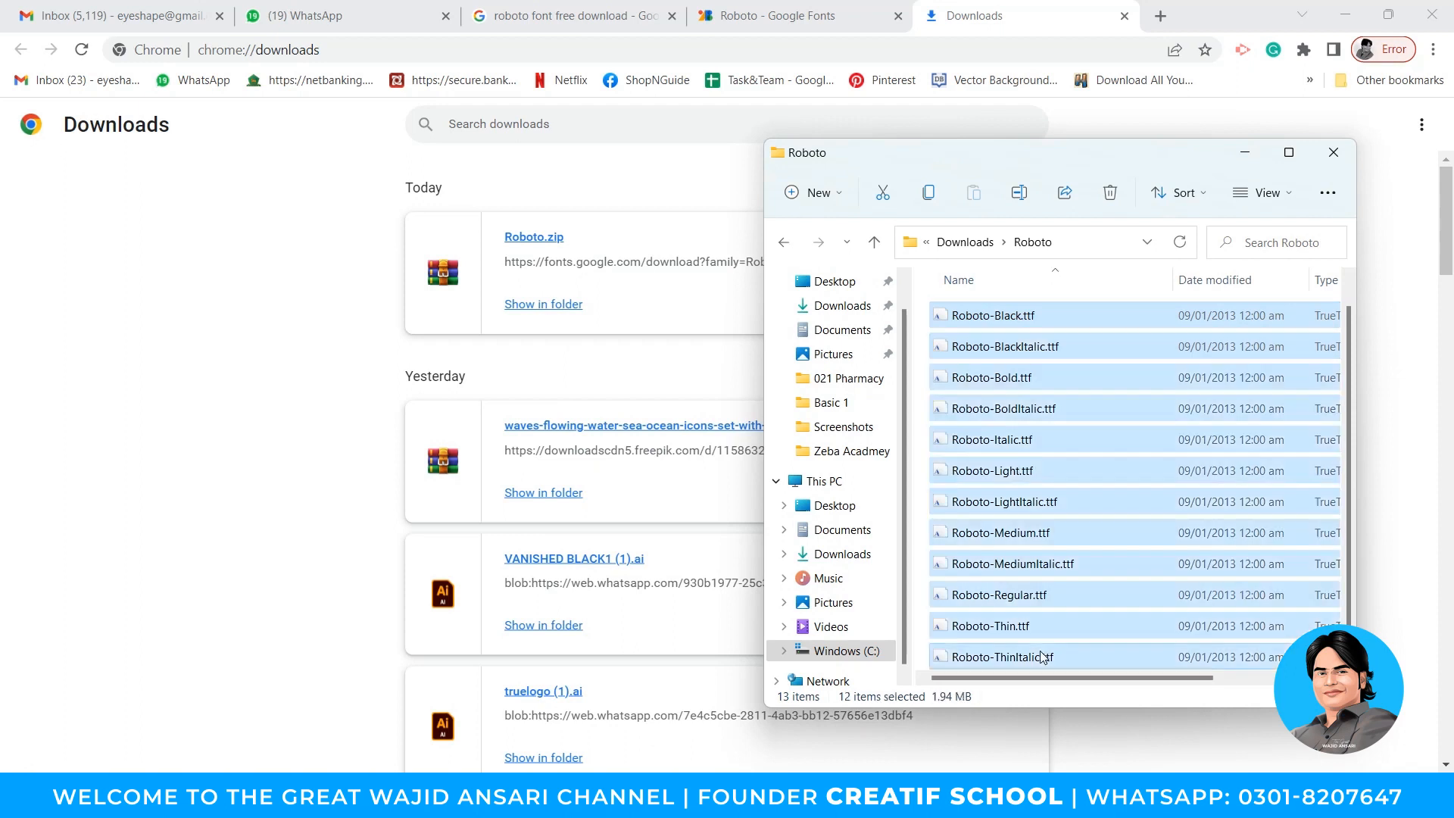
pyautogui.rightClick(1004, 488)
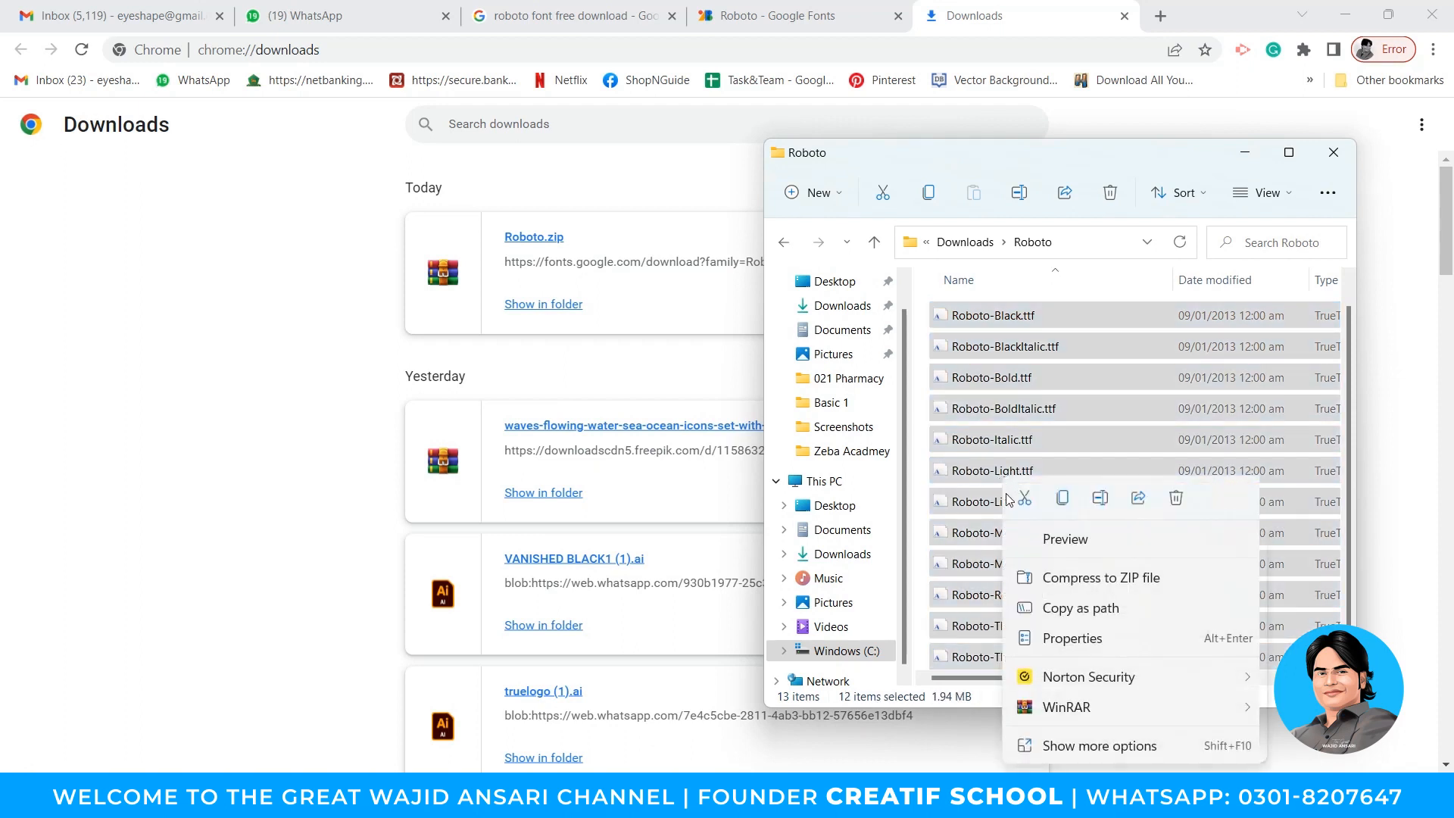
pyautogui.click(1060, 739)
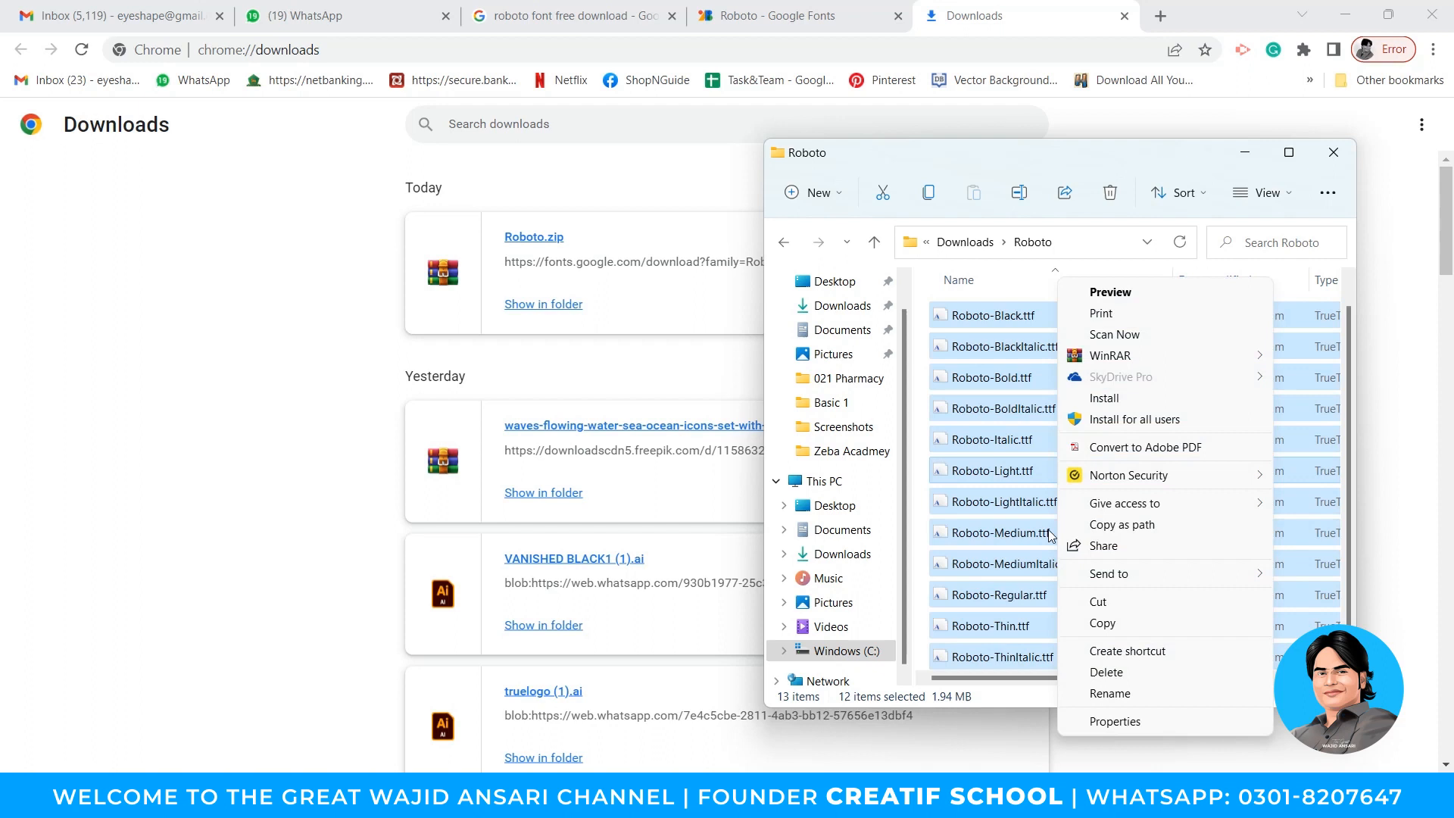
pyautogui.click(1087, 401)
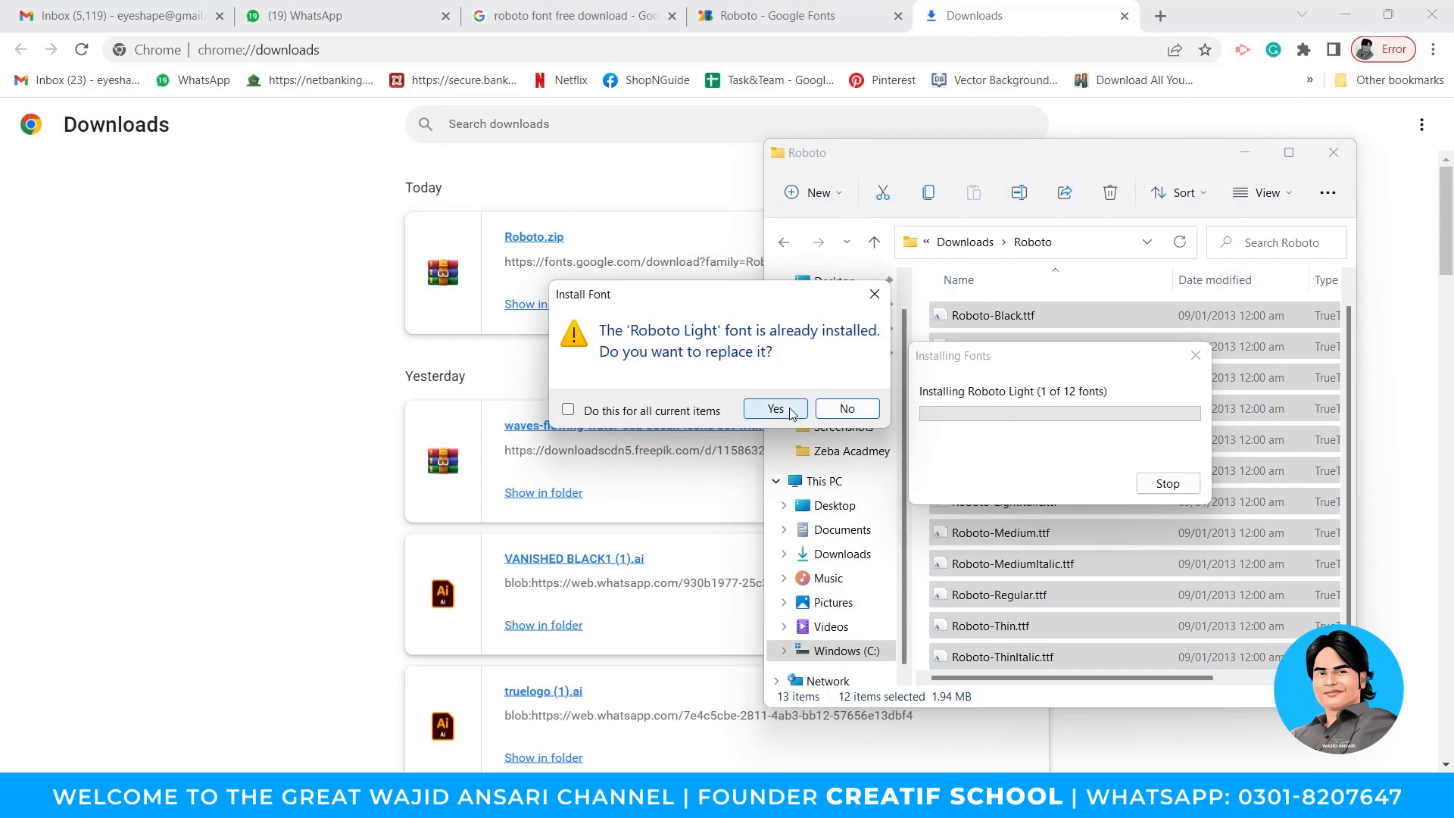
pyautogui.click(674, 410)
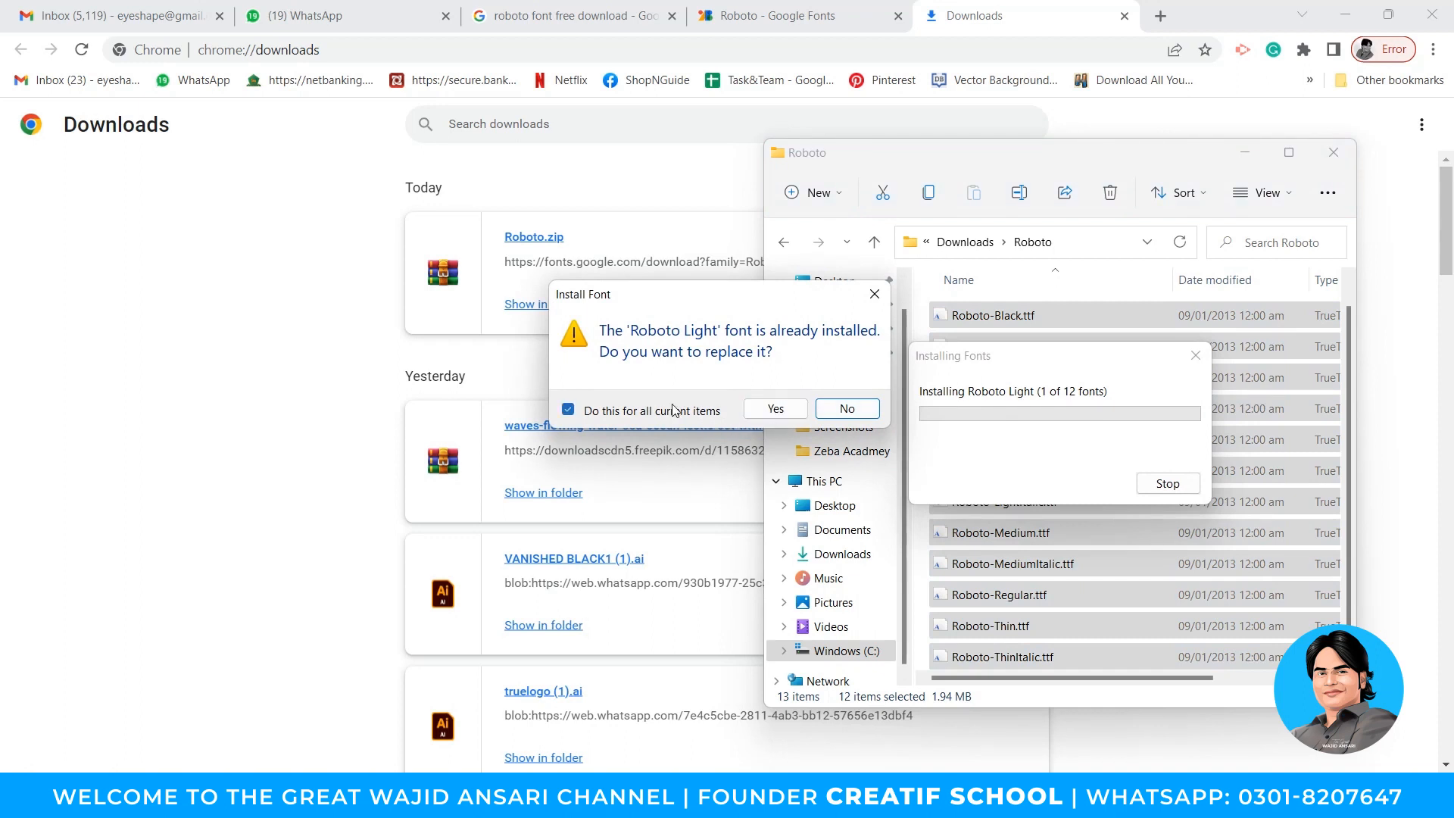
pyautogui.click(767, 409)
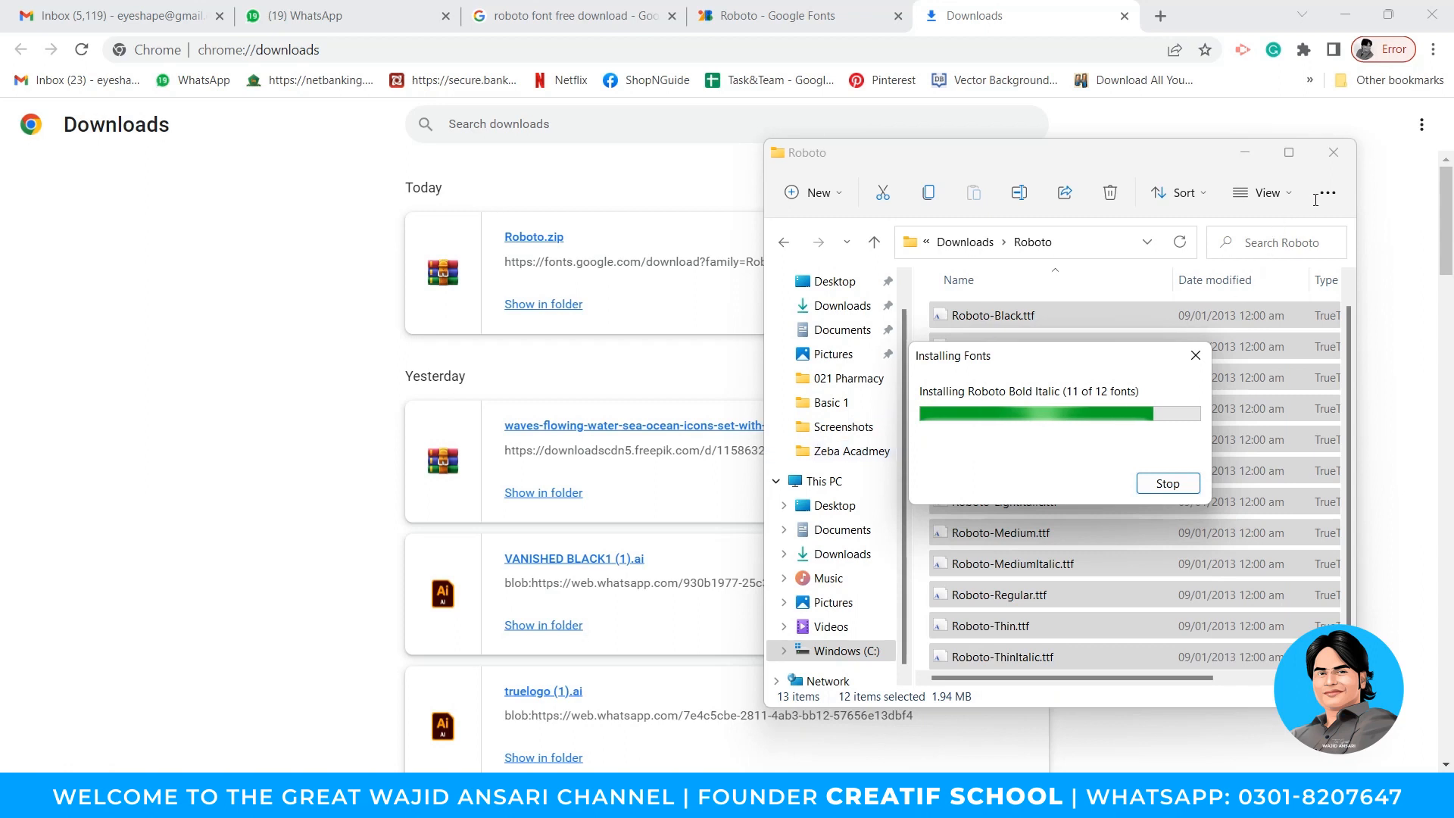
pyautogui.click(1332, 154)
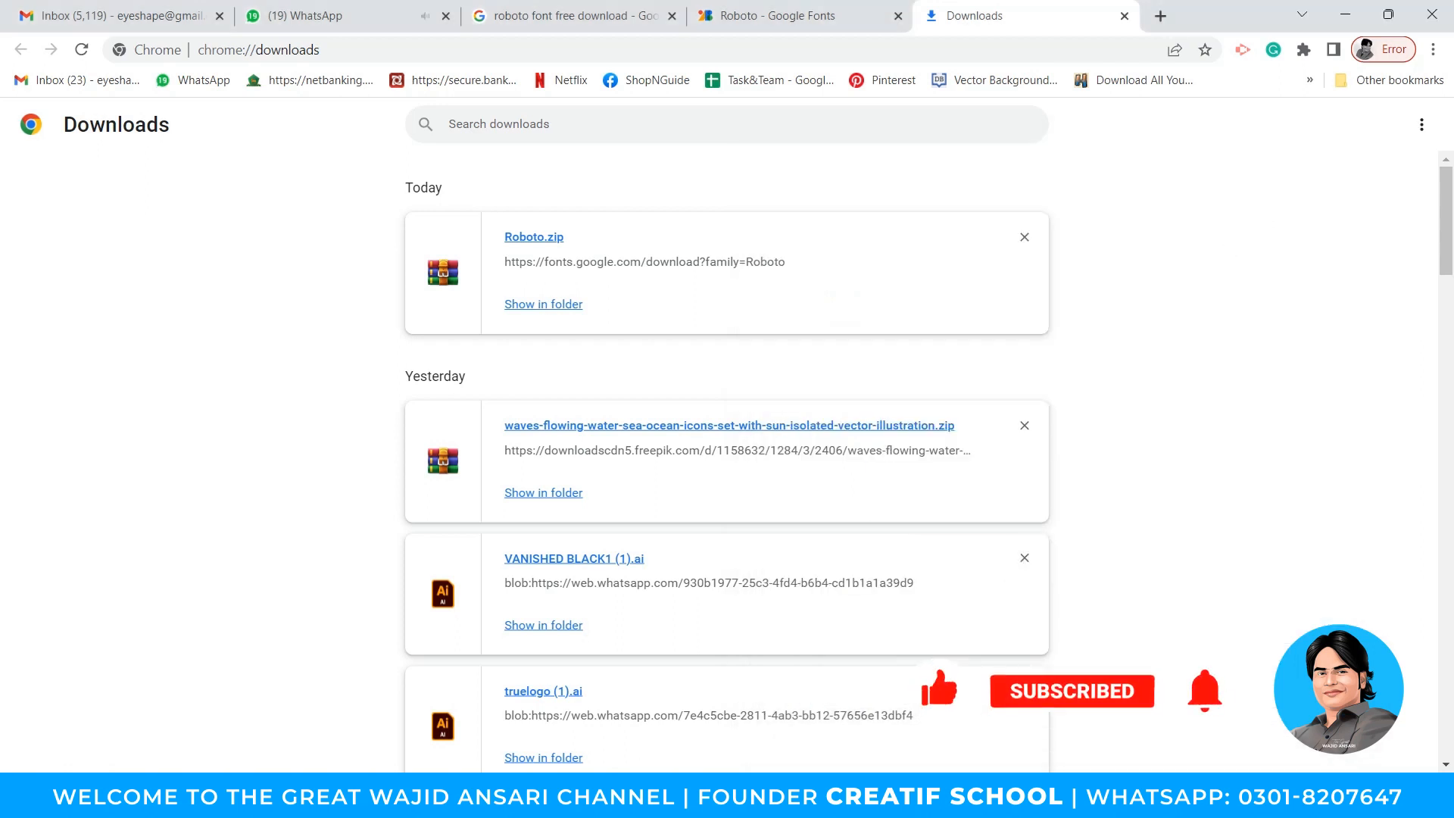
# Switch to Illustrator, set the NOVEMBER 11, 2022 line's font to Roboto and move SPECIAL EDITION slightly up towards it
pyautogui.hotkey('alt', 'Tab')
pyautogui.press('space')
pyautogui.moveTo(422, 431); pyautogui.dragTo(528, 407)
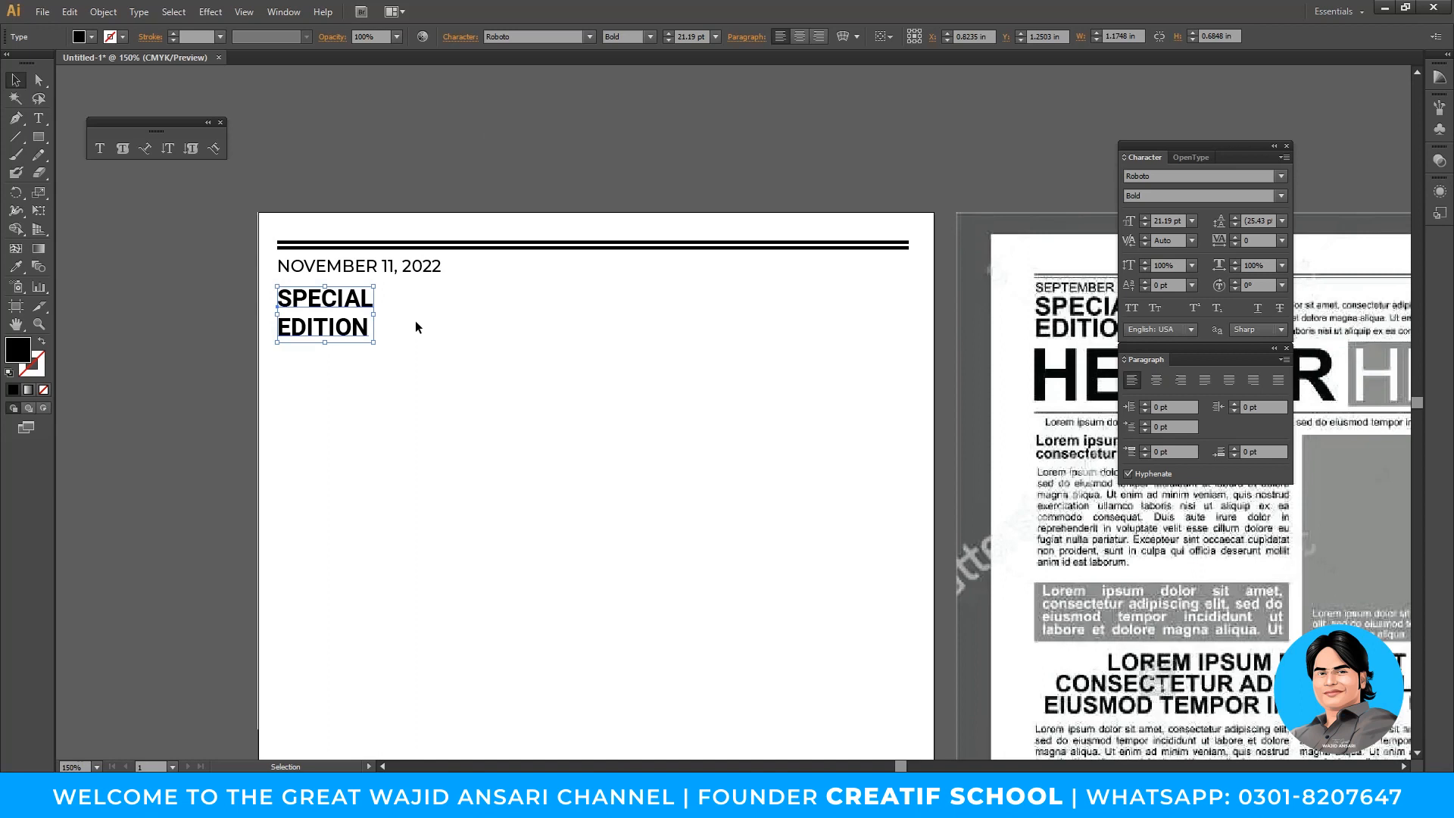
pyautogui.click(402, 271)
pyautogui.click(554, 38)
pyautogui.write('ro')
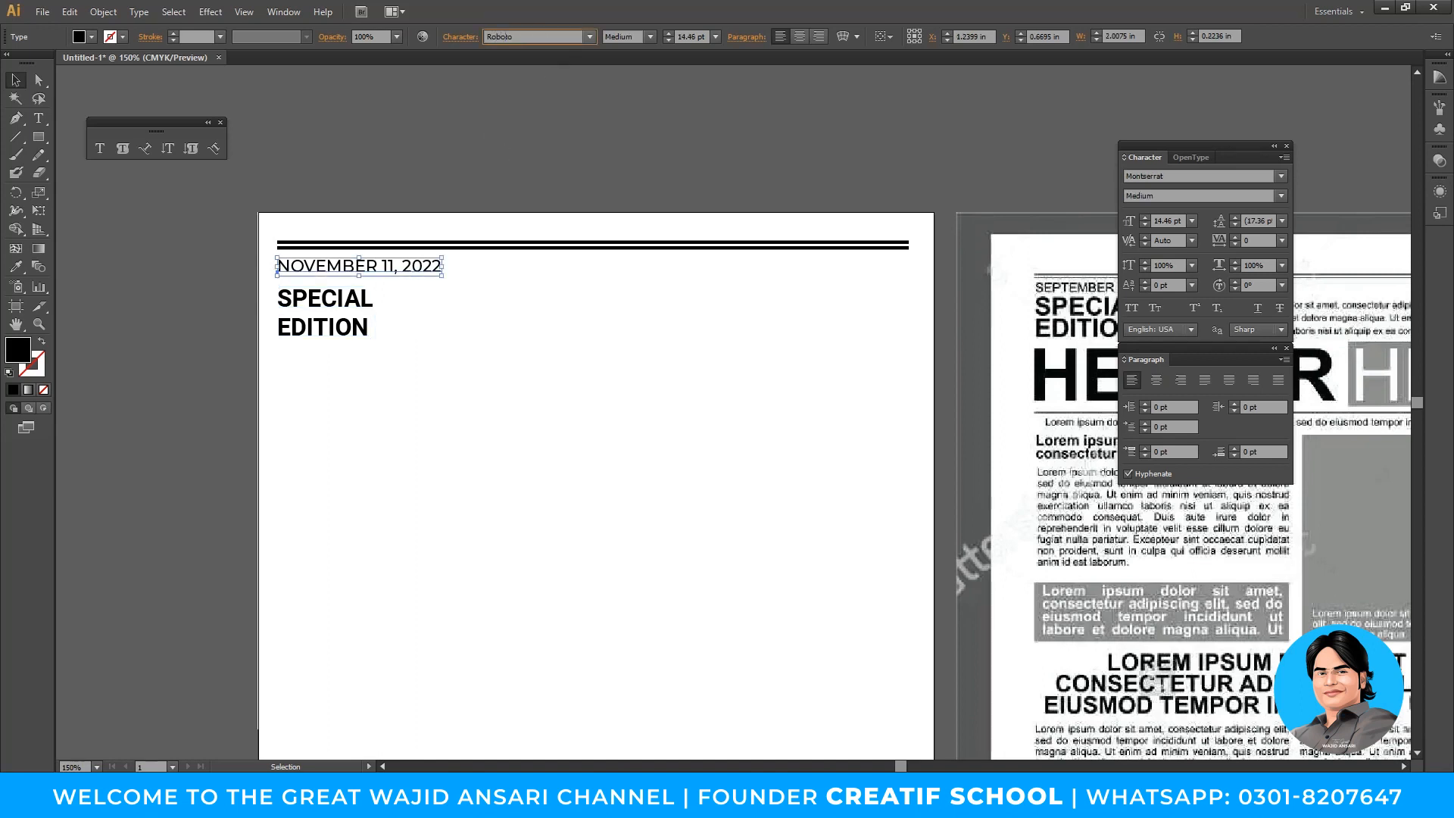
pyautogui.press('Return')
pyautogui.click(306, 400)
pyautogui.moveTo(326, 335); pyautogui.dragTo(329, 329)
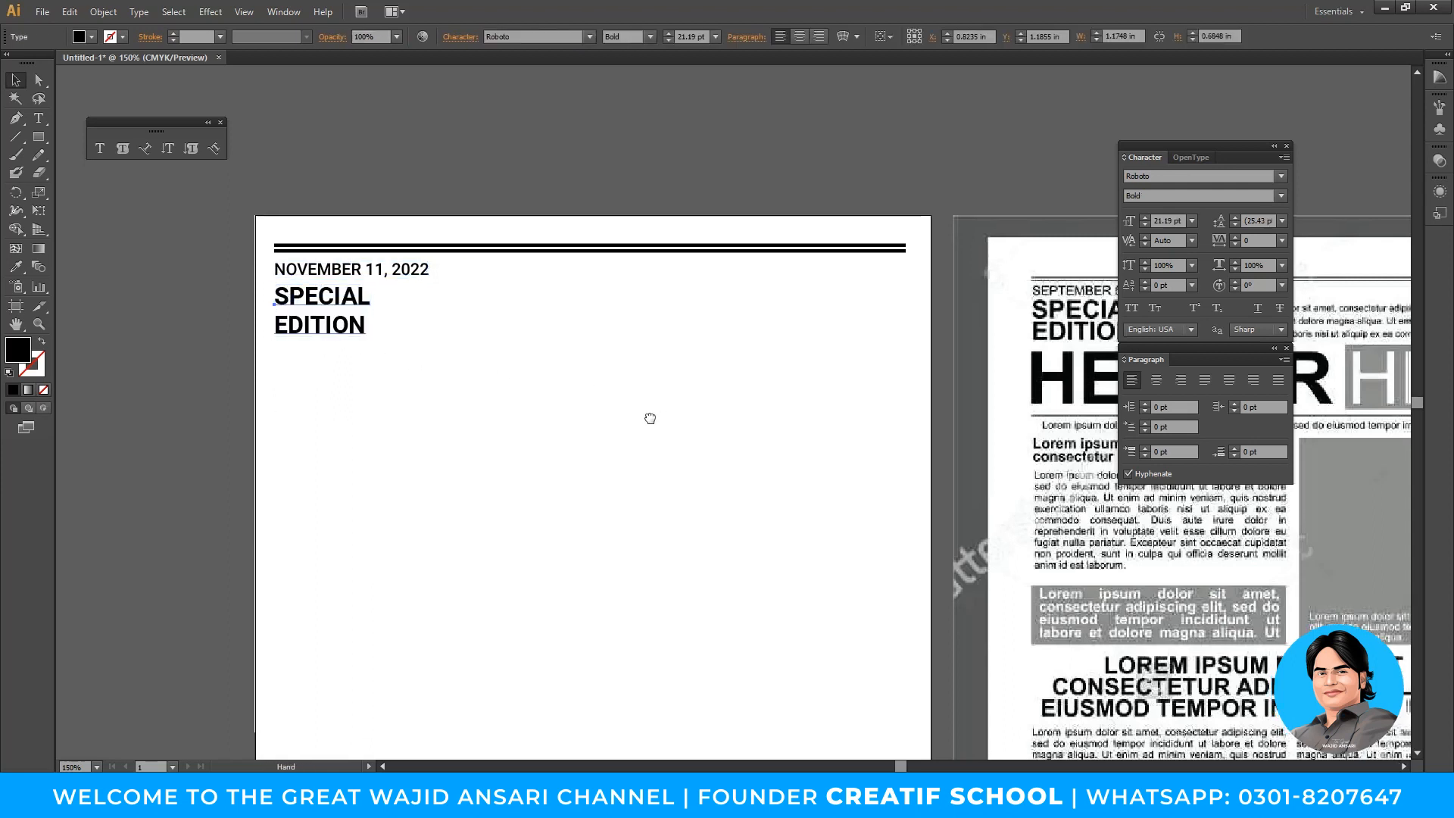
# Duplicate the SPECIAL EDITION text below the original, replace its wording with "HEADER HERE", and move the type panels off the reference headline
pyautogui.hscroll(3, 649, 415)
pyautogui.moveTo(195, 342); pyautogui.dragTo(195, 416)
pyautogui.press('t')
pyautogui.hotkey('ctrl', 'a')
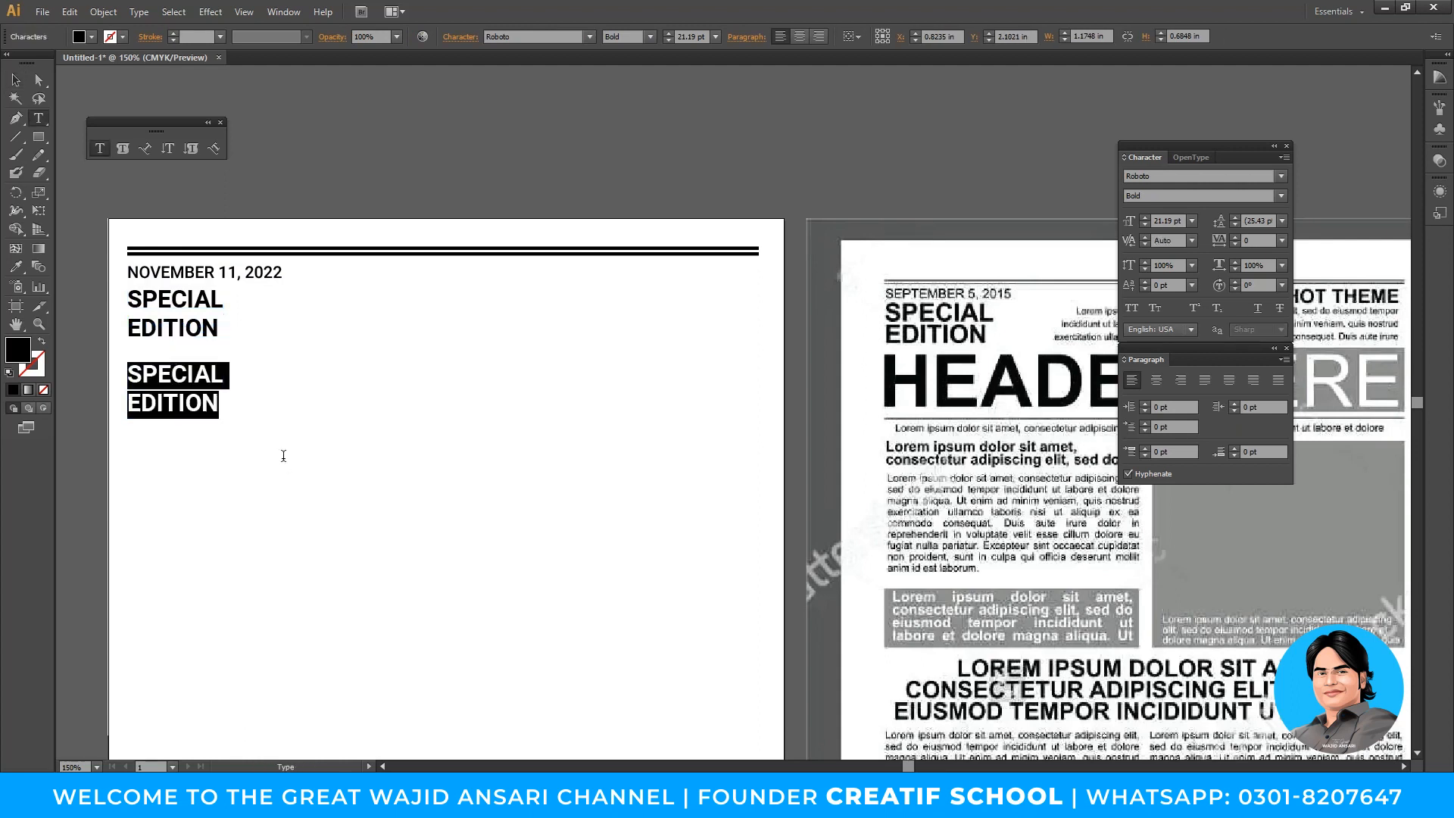
pyautogui.moveTo(1194, 144); pyautogui.dragTo(1292, 456)
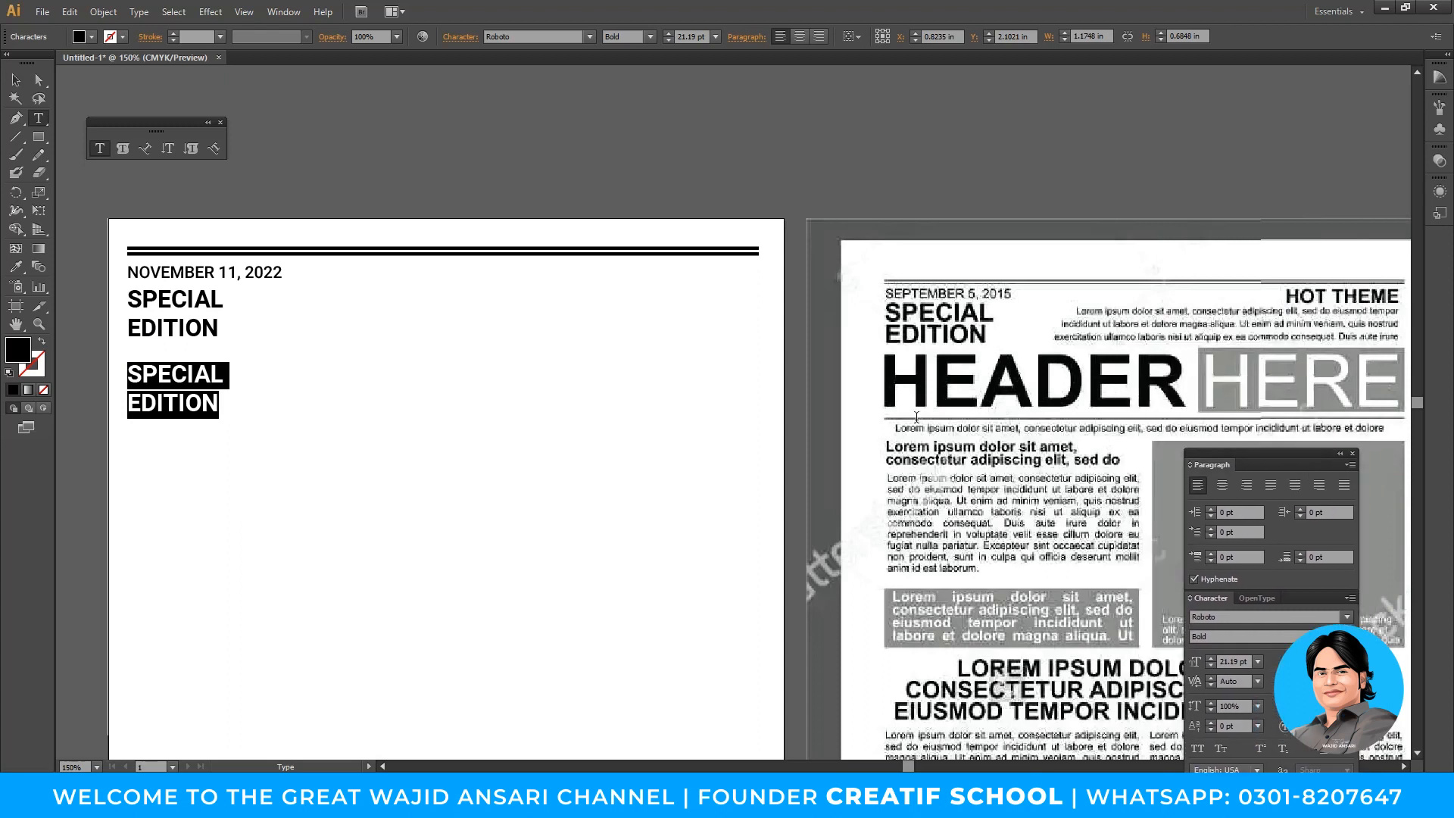
pyautogui.write('HEADER')
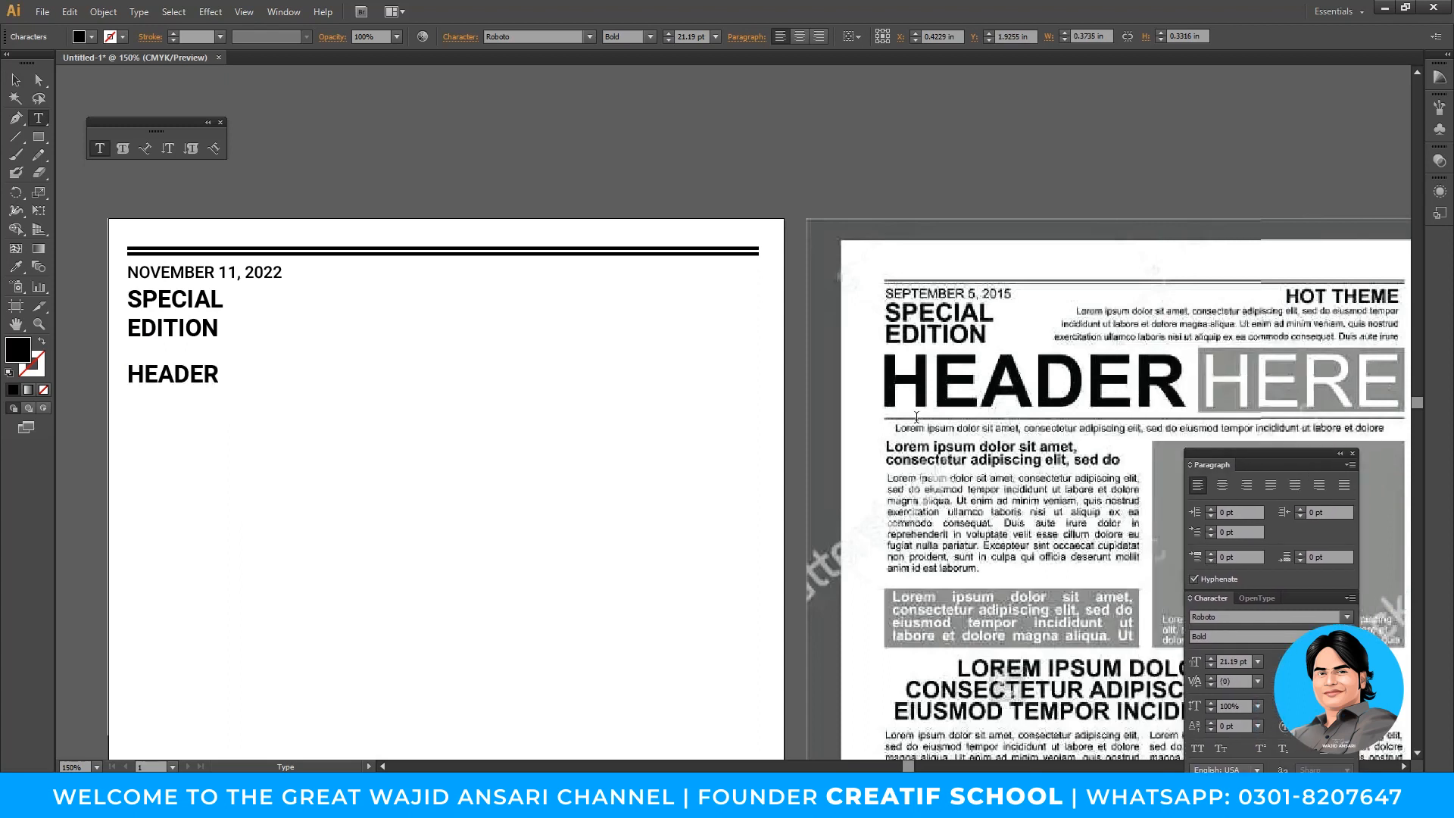
pyautogui.write(' HERE')
pyautogui.hotkey('ctrl', 'a')
pyautogui.press('Escape')
# Scale the HEADER HERE text up to about 58 pt
pyautogui.moveTo(957, 437); pyautogui.dragTo(944, 301)
pyautogui.press('z')
pyautogui.keyDown('alt'); pyautogui.click(950, 335); pyautogui.keyUp('alt')
pyautogui.press('v')
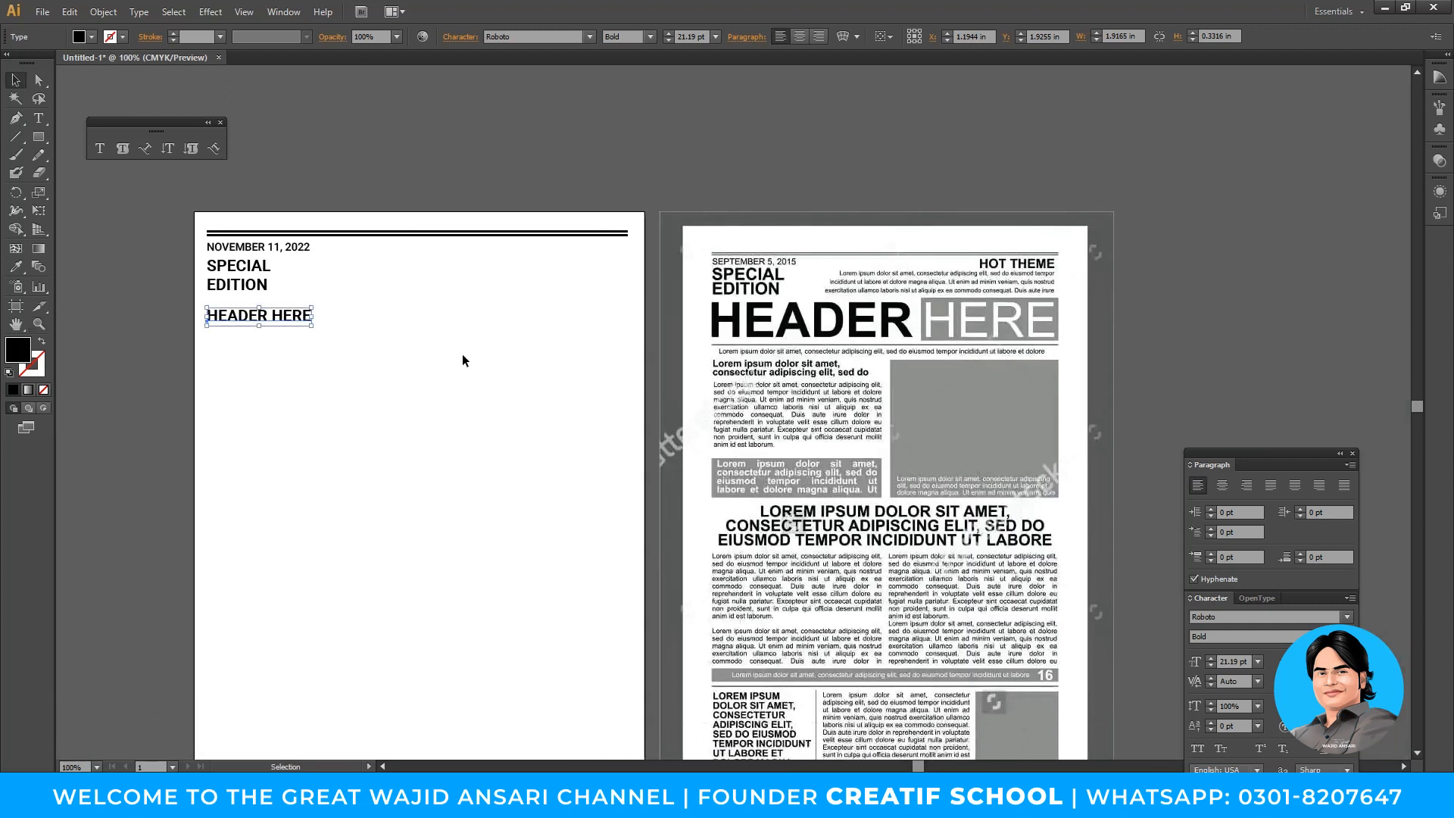
pyautogui.click(464, 357)
pyautogui.moveTo(284, 316); pyautogui.dragTo(492, 356)
# Shorten the headline to "HEADER" and scale it up to about 80 pt
pyautogui.doubleClick(395, 329)
pyautogui.moveTo(383, 318); pyautogui.dragTo(520, 320)
pyautogui.press('BackSpace')
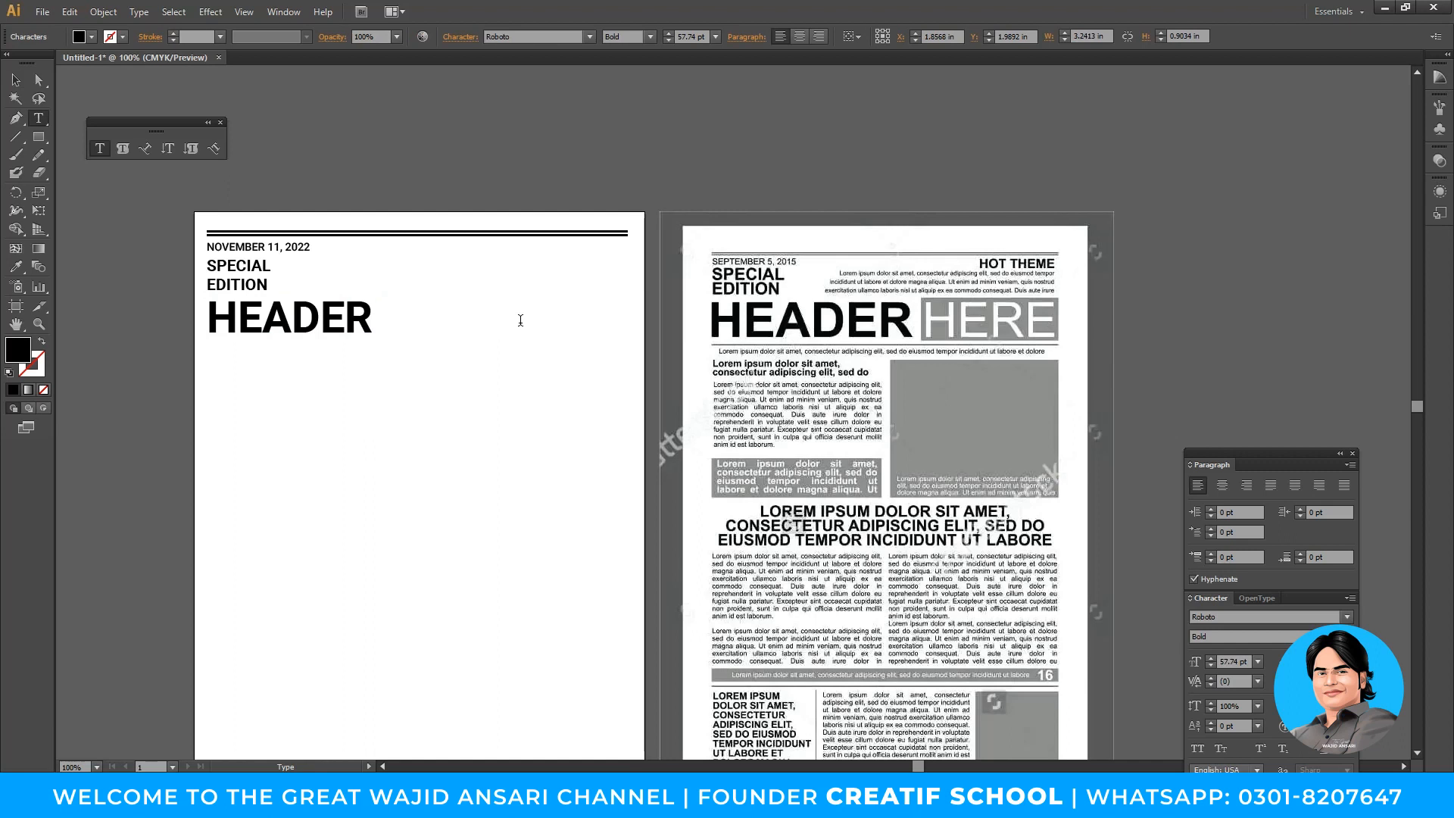
pyautogui.press('Escape')
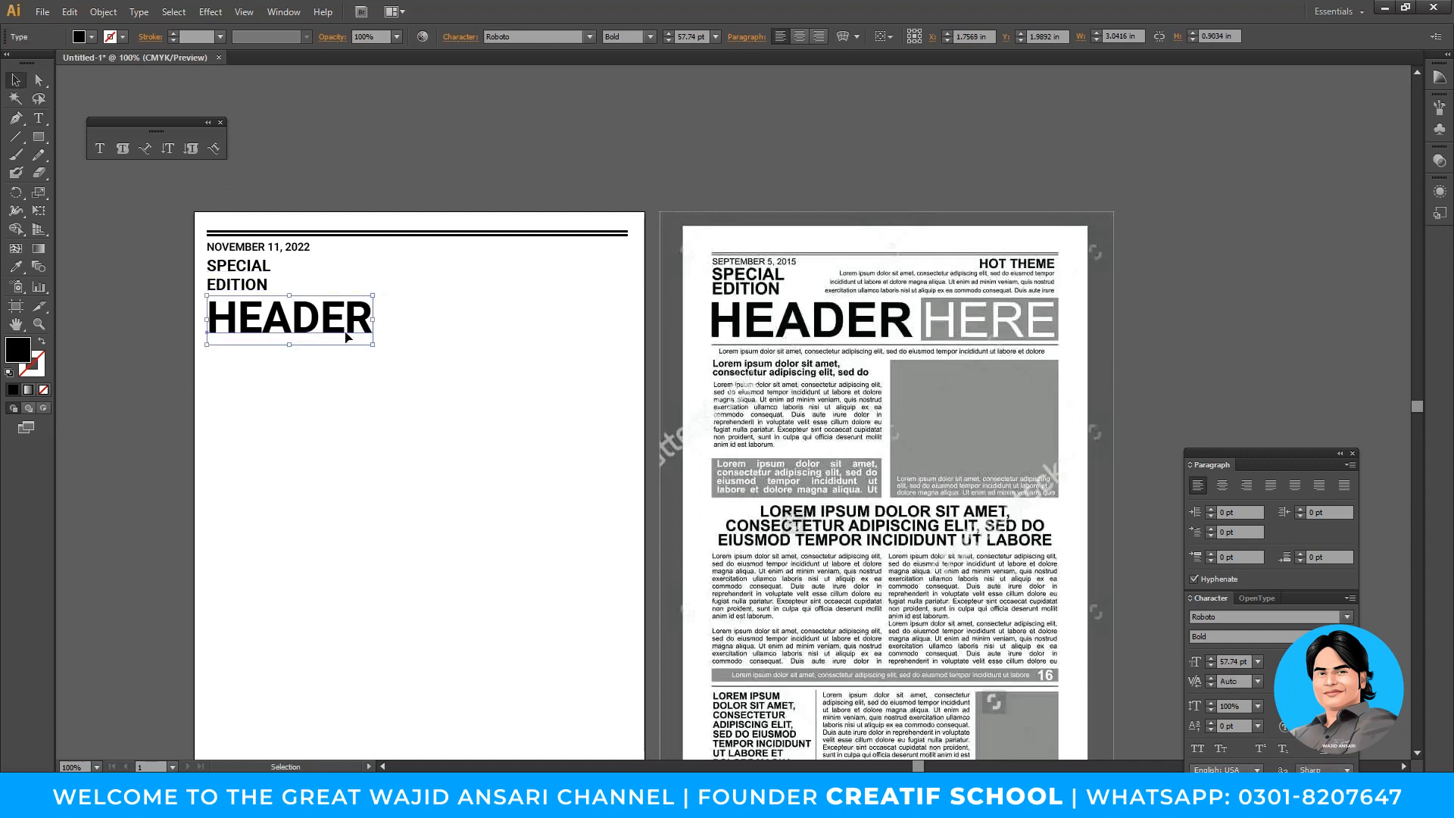
pyautogui.moveTo(371, 348); pyautogui.dragTo(455, 394)
pyautogui.click(457, 402)
# Duplicate HEADER beside the original, change the copy's text to "HERE", and leave a gap between the two words
pyautogui.moveTo(413, 346); pyautogui.dragTo(606, 327)
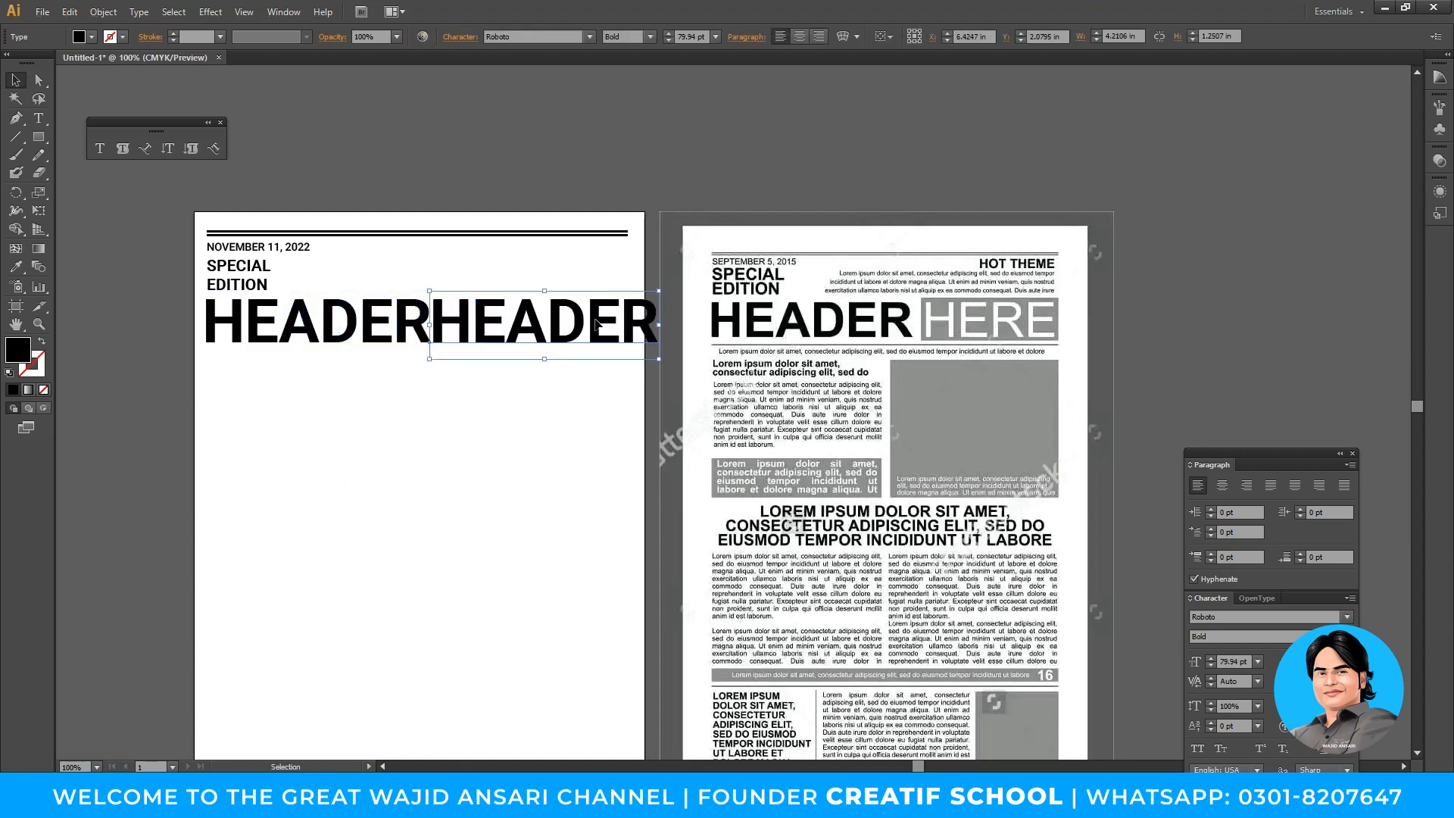
pyautogui.doubleClick(606, 325)
pyautogui.write('HERE')
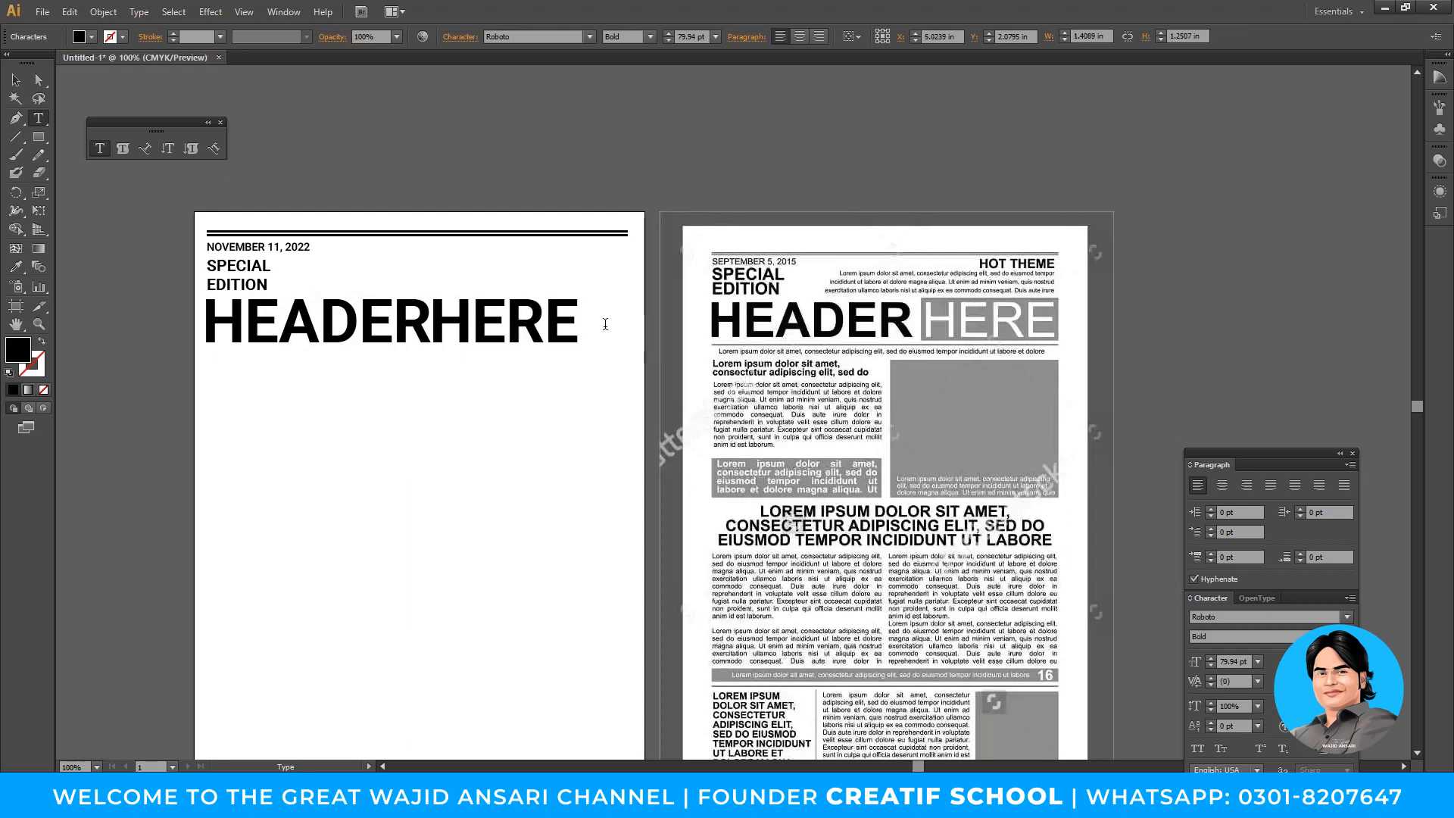
pyautogui.click(17, 83)
pyautogui.click(520, 330)
pyautogui.moveTo(521, 330); pyautogui.dragTo(544, 330)
# Try the Medium and Thin font styles on the HERE text, returning it to Medium
pyautogui.click(649, 38)
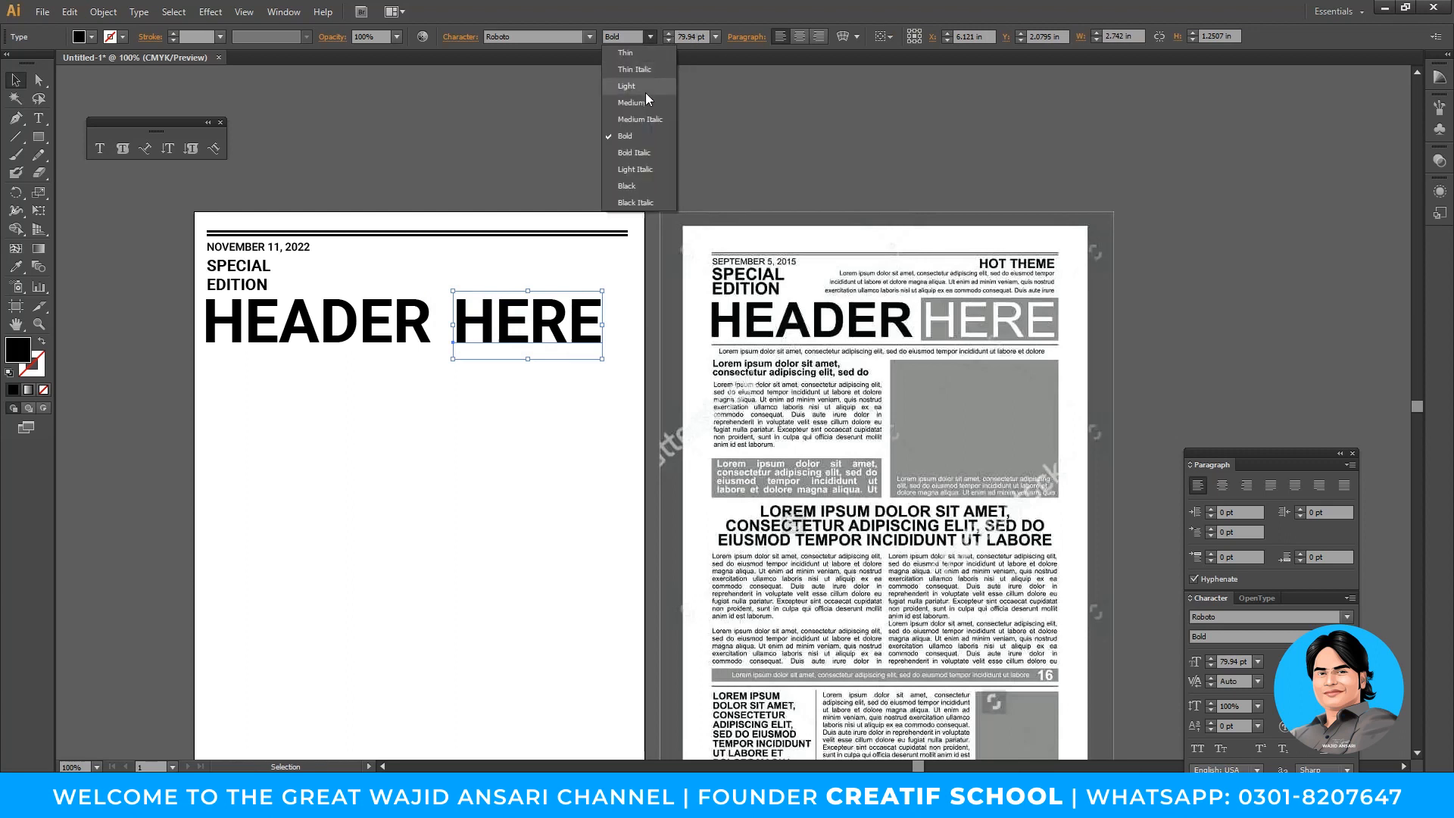
pyautogui.click(644, 100)
pyautogui.click(645, 38)
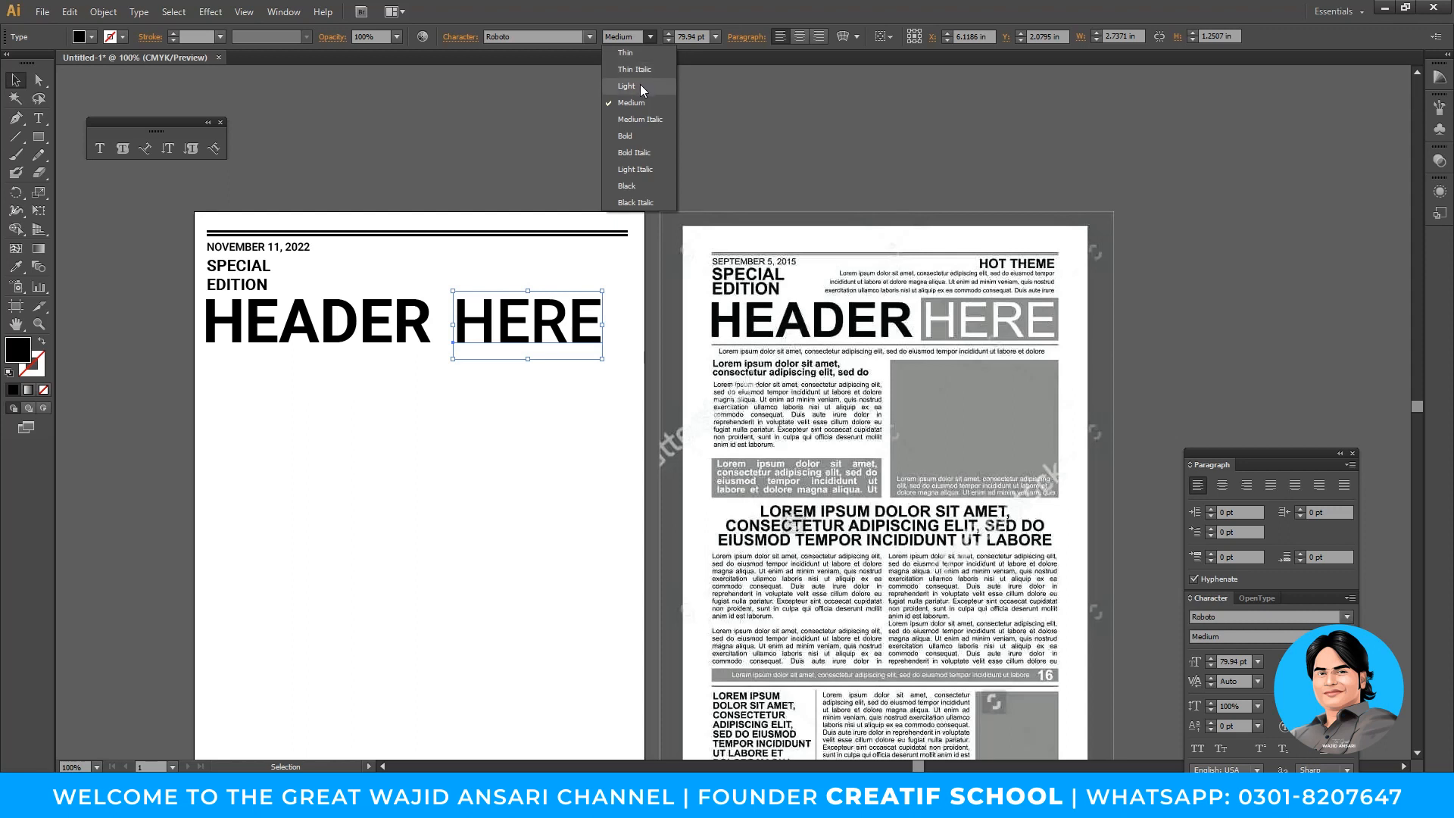
pyautogui.click(642, 53)
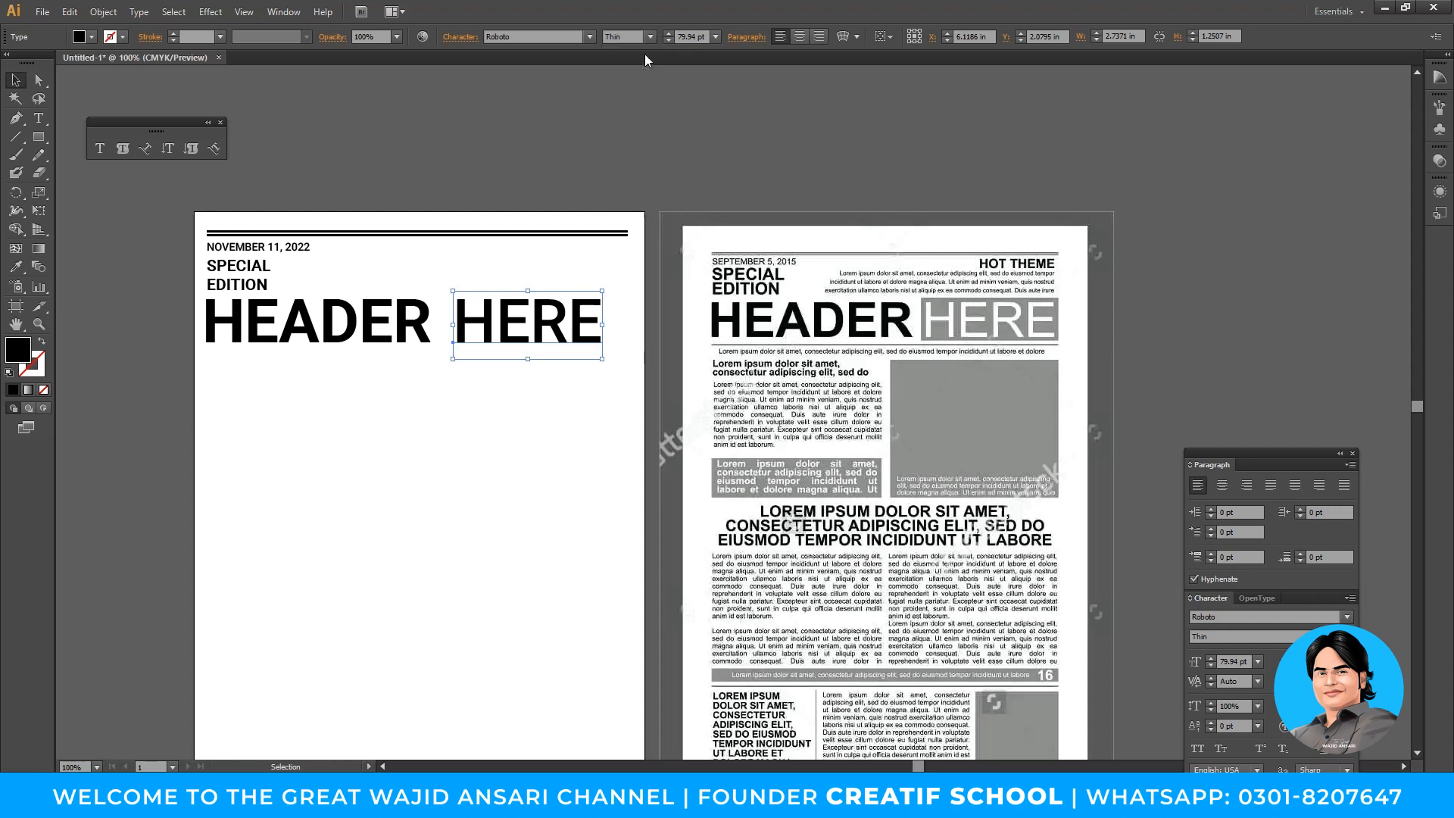
pyautogui.click(650, 37)
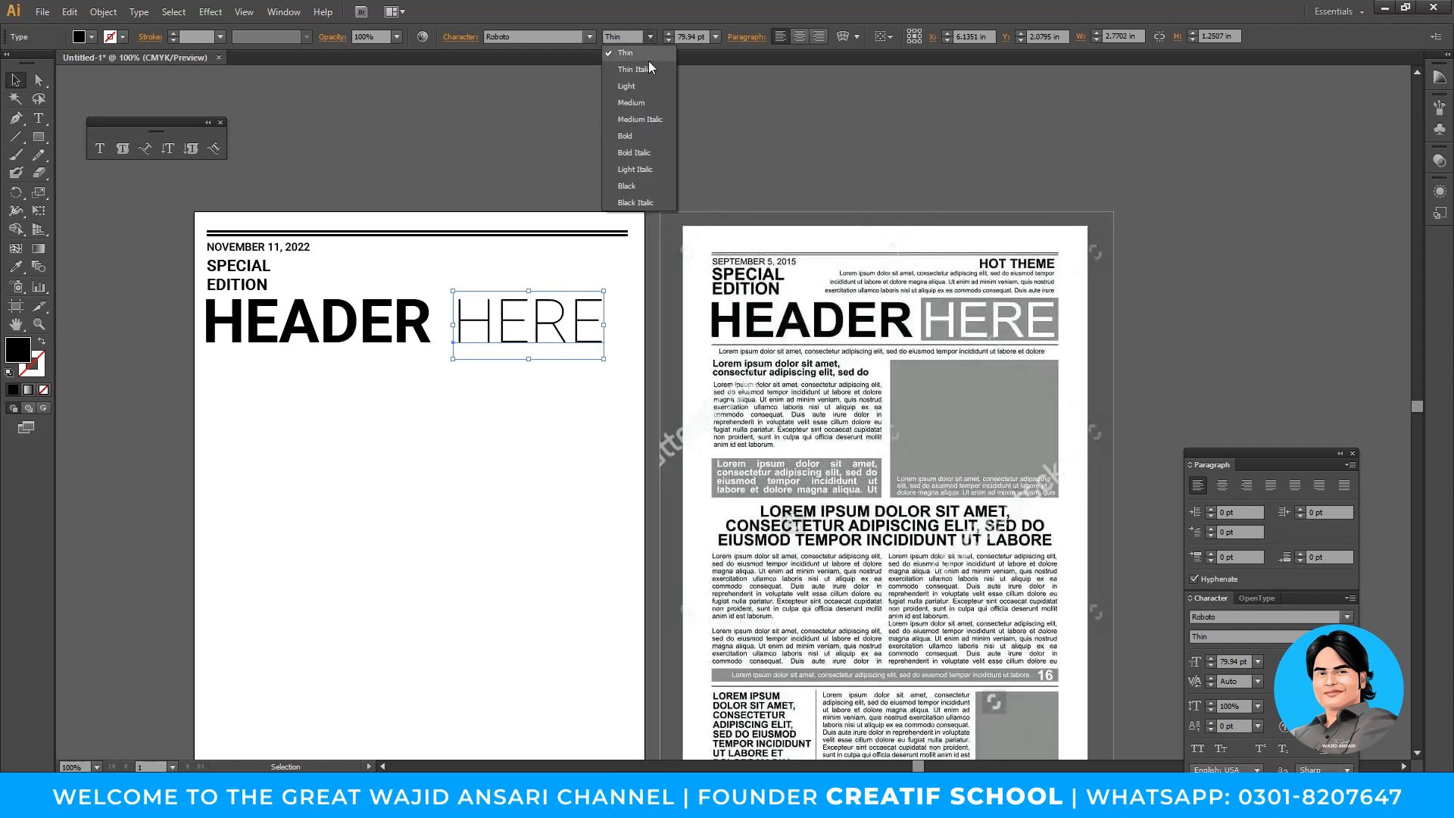
pyautogui.click(644, 100)
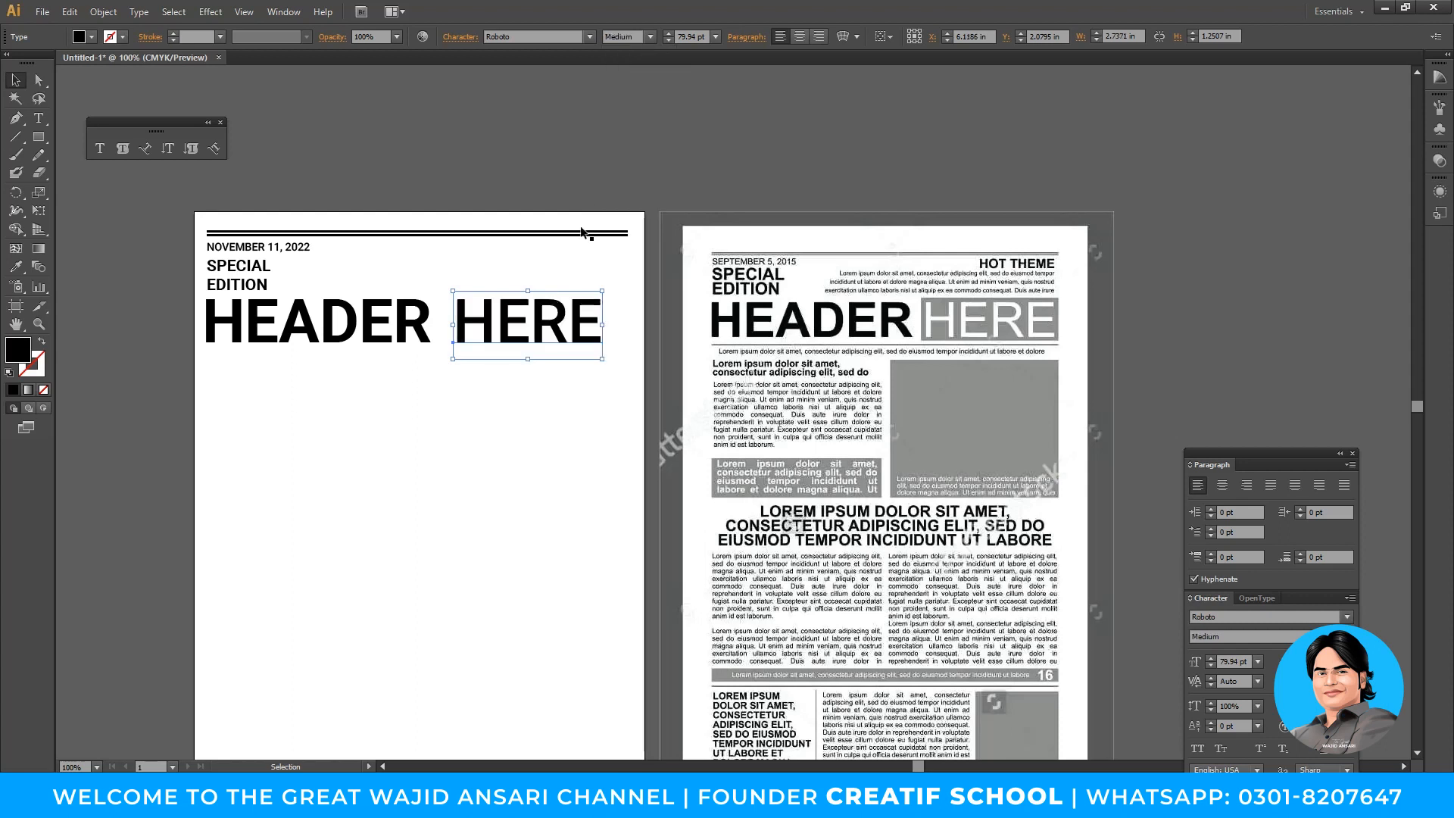
# Try the Black font style on the HEADER text and return it to Bold
pyautogui.click(510, 161)
pyautogui.click(318, 326)
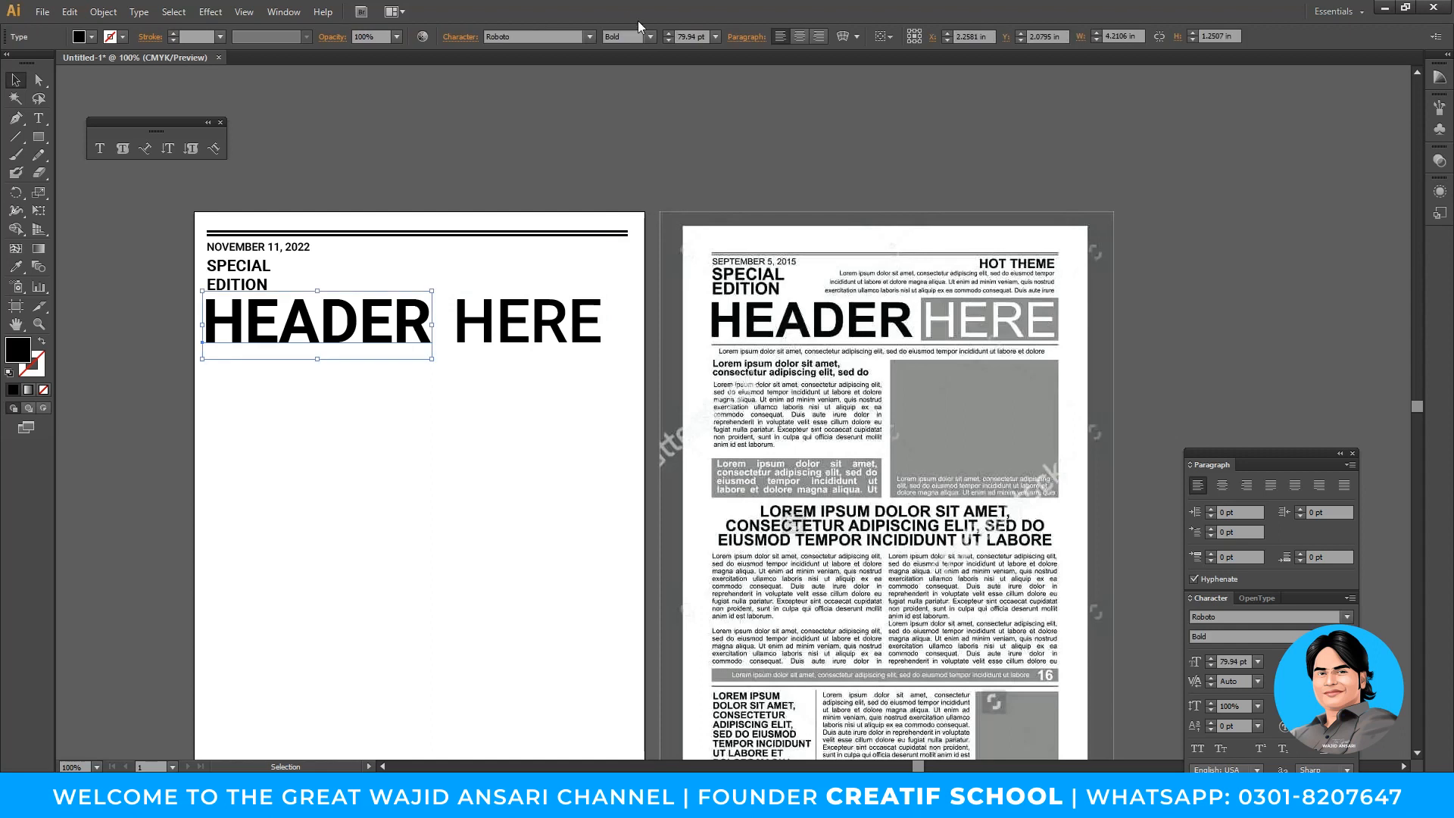
pyautogui.click(650, 37)
pyautogui.click(636, 184)
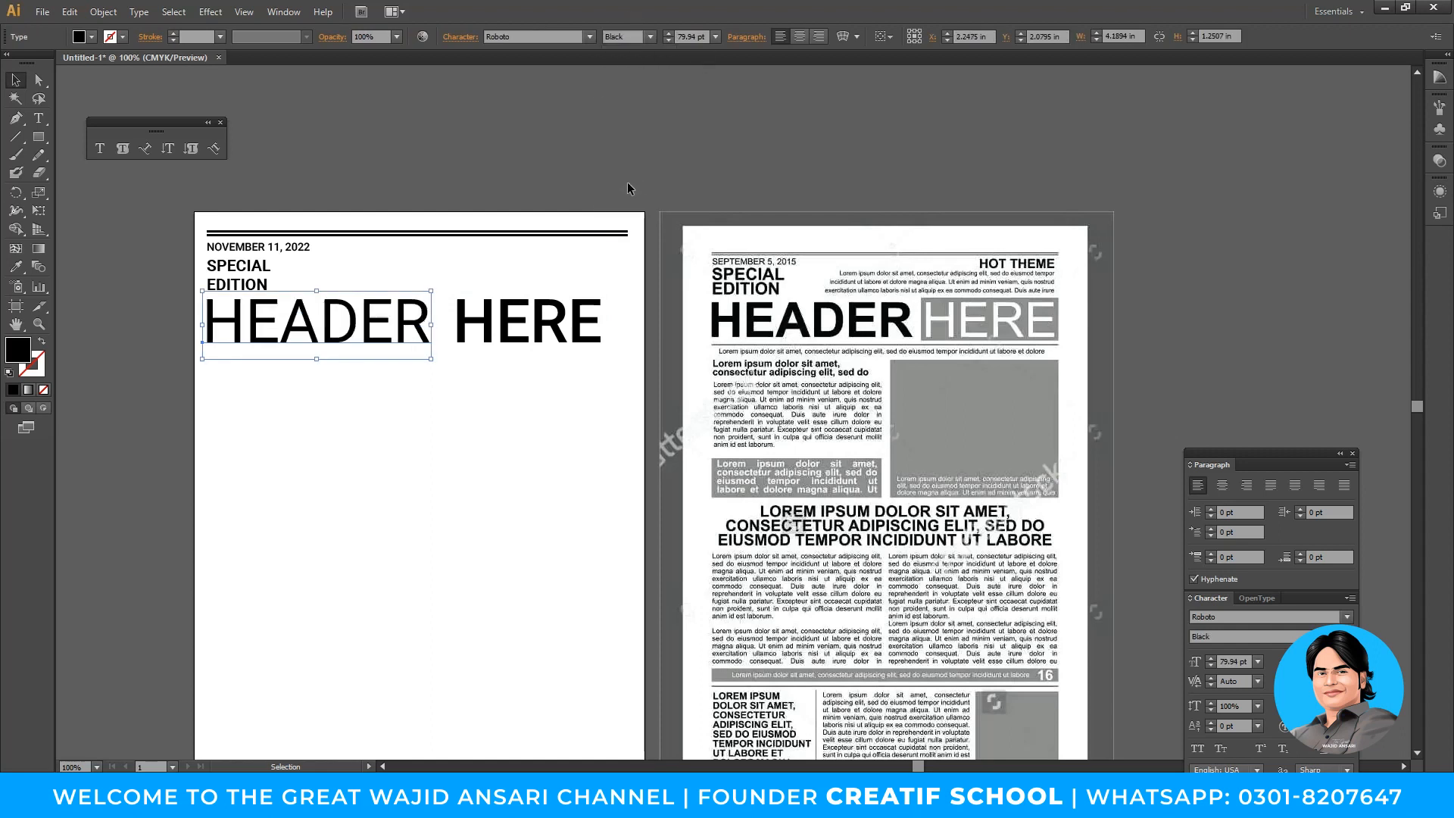
pyautogui.scroll(1, 643, 33)
pyautogui.click(650, 37)
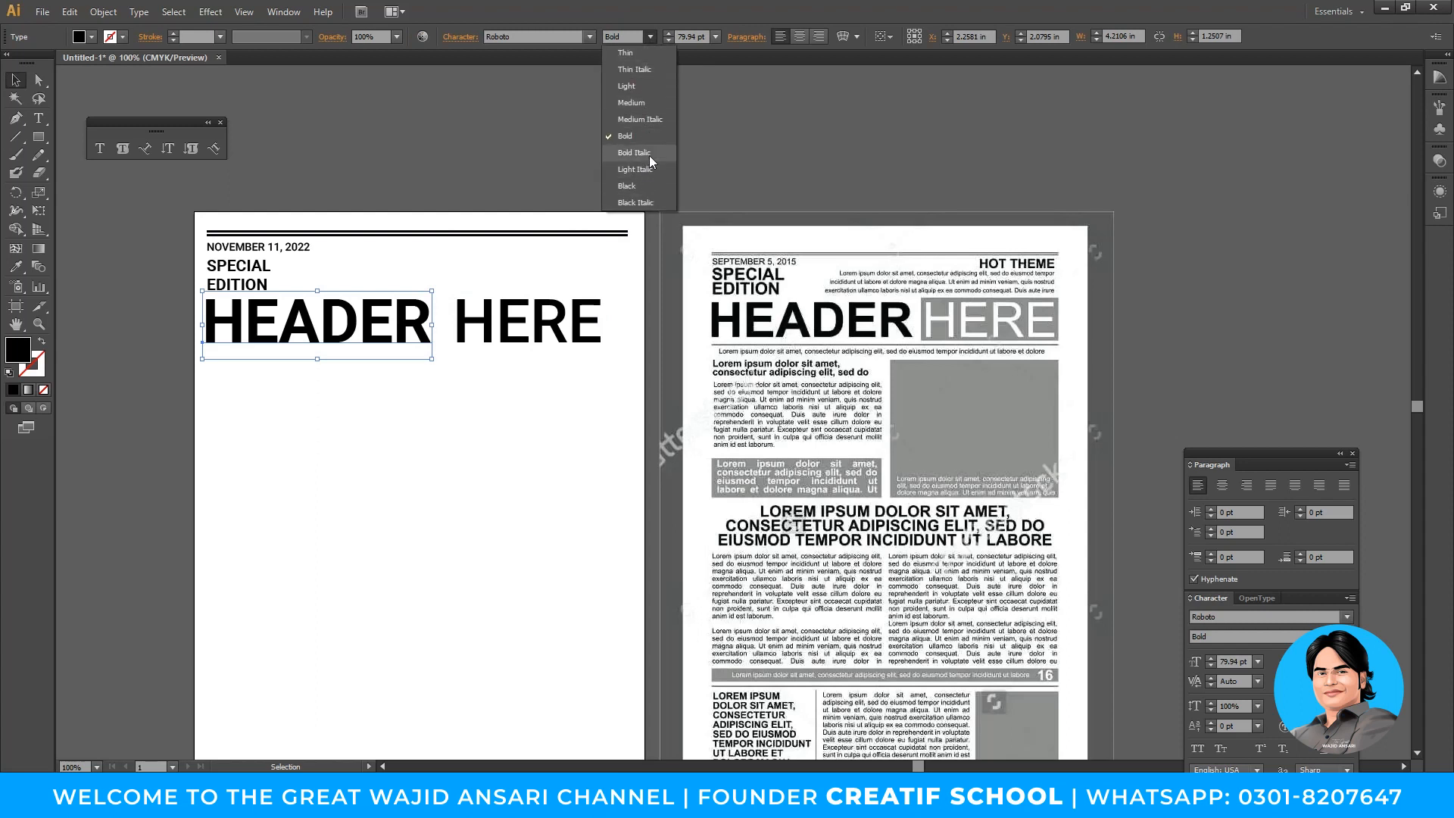
pyautogui.click(640, 134)
# Set the HERE text's font style to Black and deselect it
pyautogui.click(564, 306)
pyautogui.click(648, 38)
pyautogui.click(639, 185)
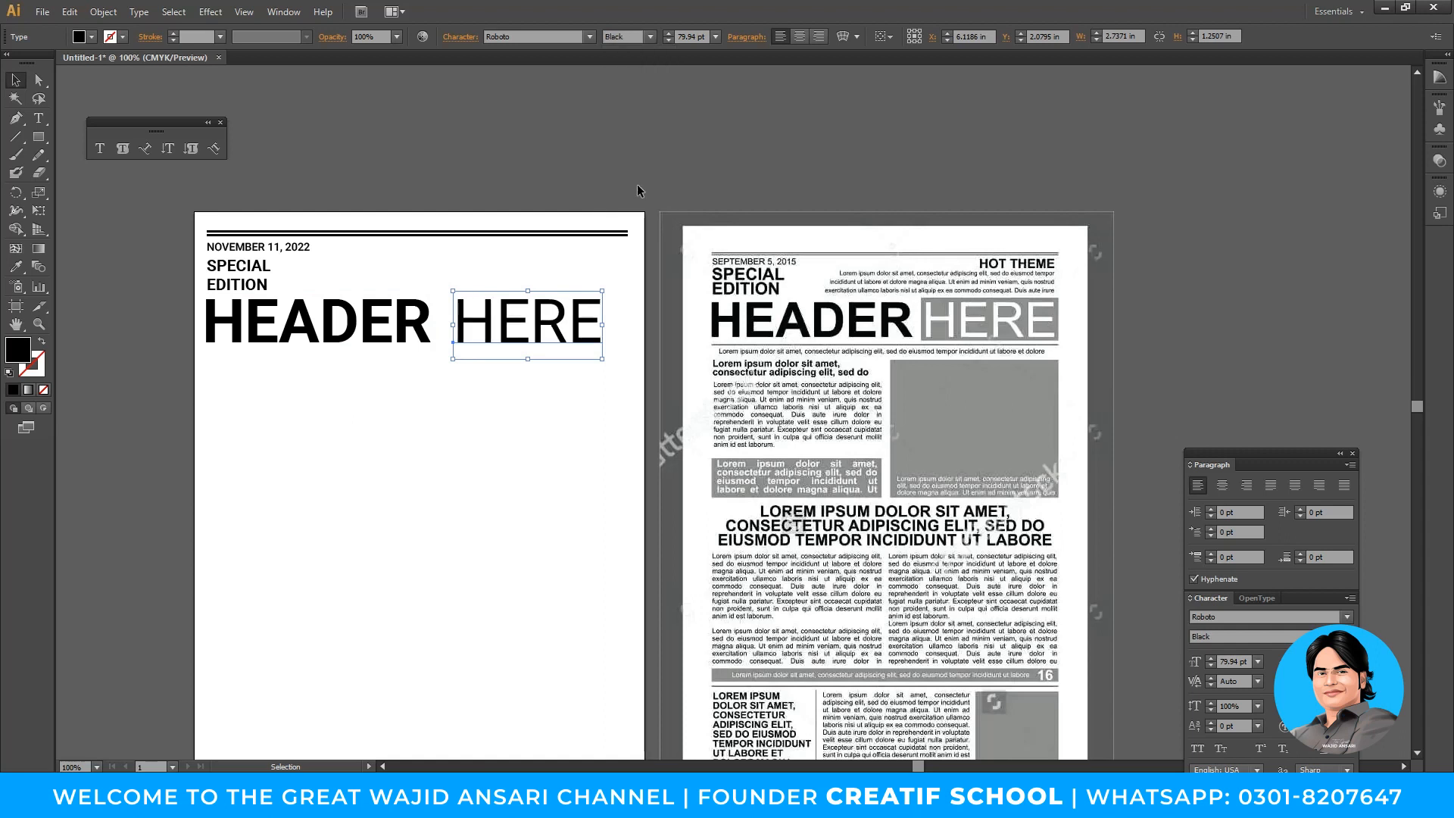
pyautogui.click(633, 177)
pyautogui.hscroll(-2, 645, 326)
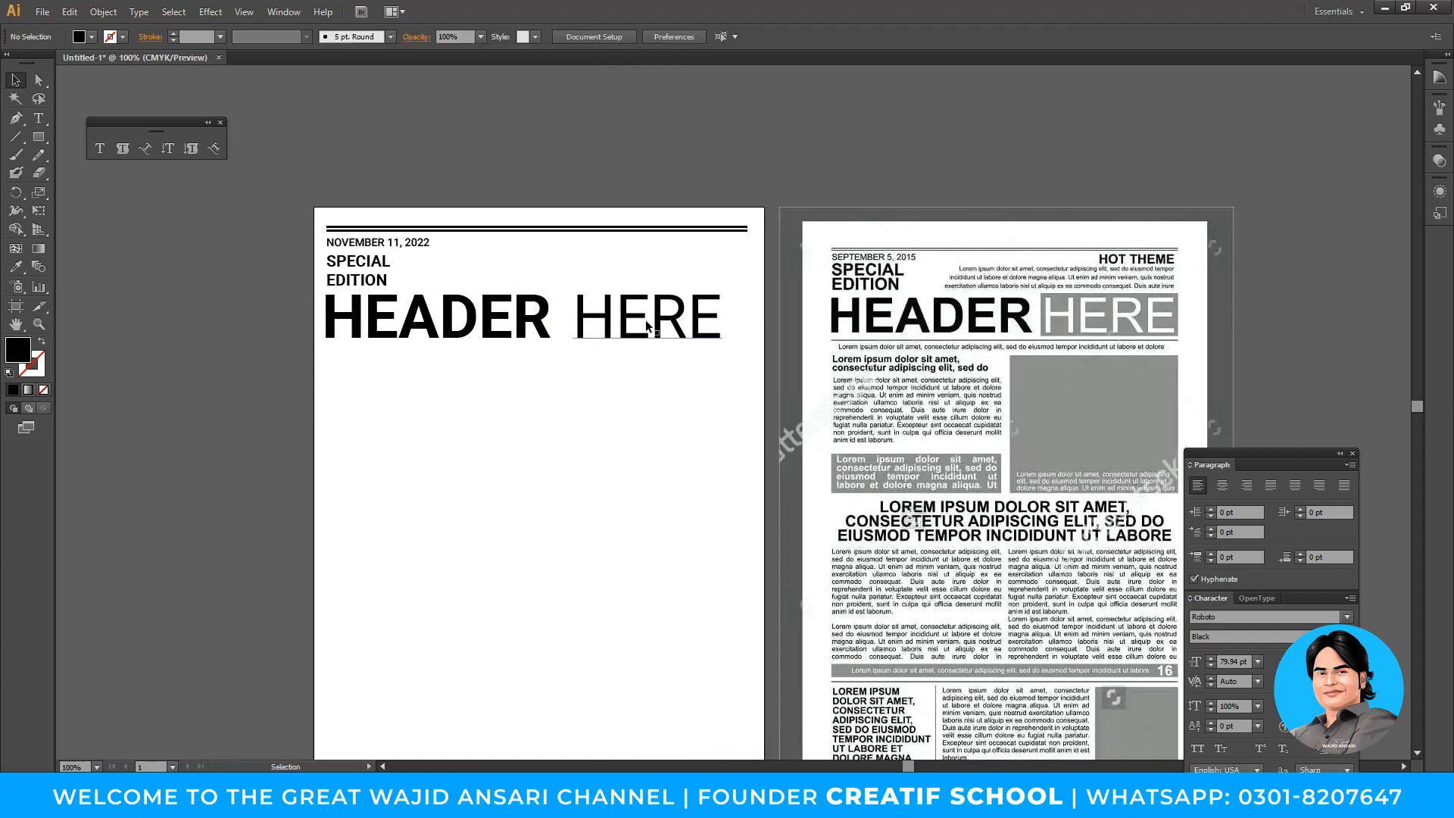
# Draw a rectangle about 2.85 by 1.01 in covering HERE and fill it with the grey sampled from the reference layout's image box
pyautogui.click(39, 137)
pyautogui.moveTo(570, 291); pyautogui.dragTo(727, 342)
pyautogui.press('v')
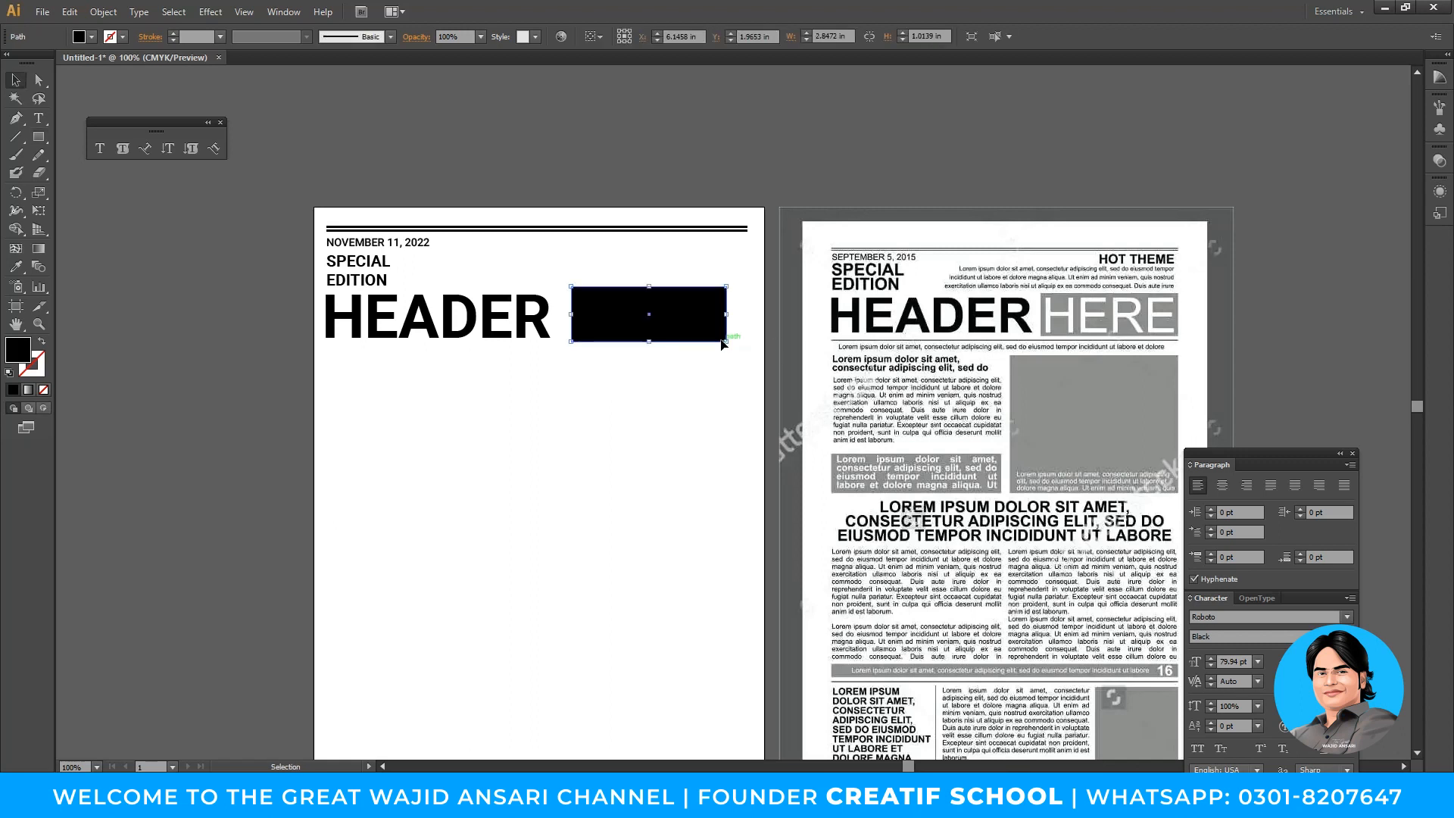
pyautogui.click(15, 267)
pyautogui.click(1042, 377)
pyautogui.press('v')
# Send the grey rectangle behind the HERE text and set the text's fill to white (FFFFFF)
pyautogui.rightClick(696, 324)
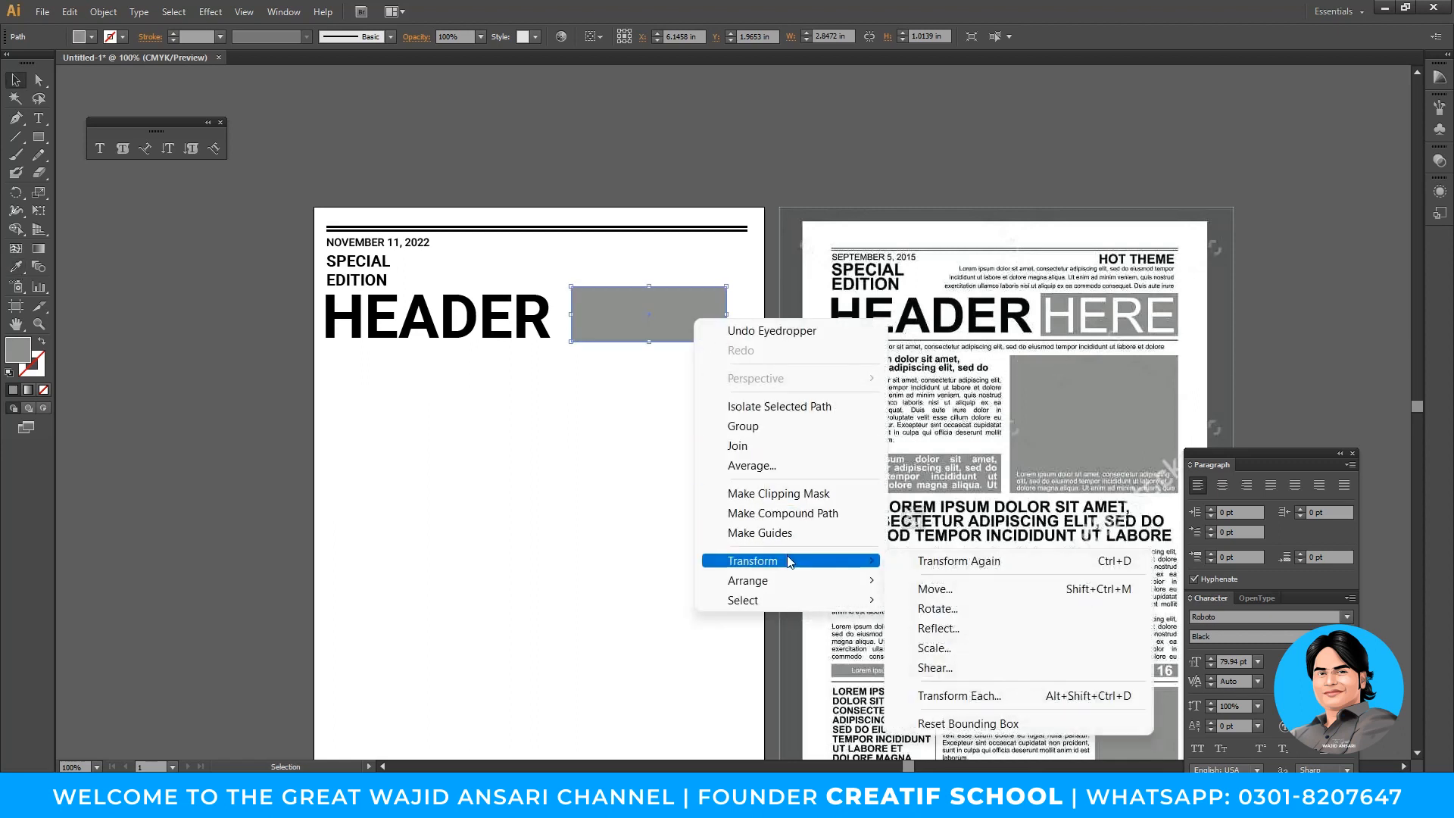
pyautogui.moveTo(750, 580)
pyautogui.click(936, 642)
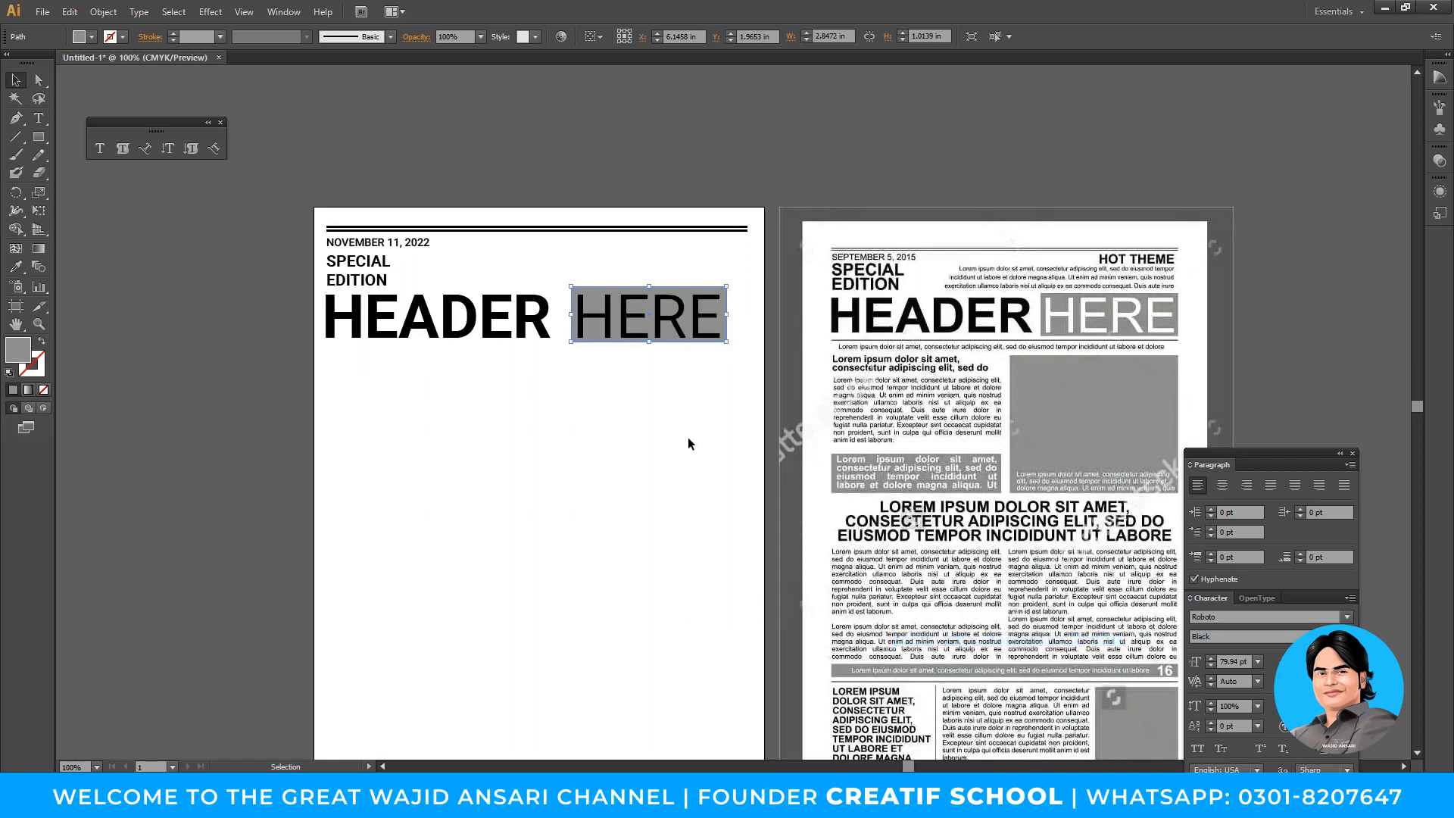
pyautogui.click(640, 331)
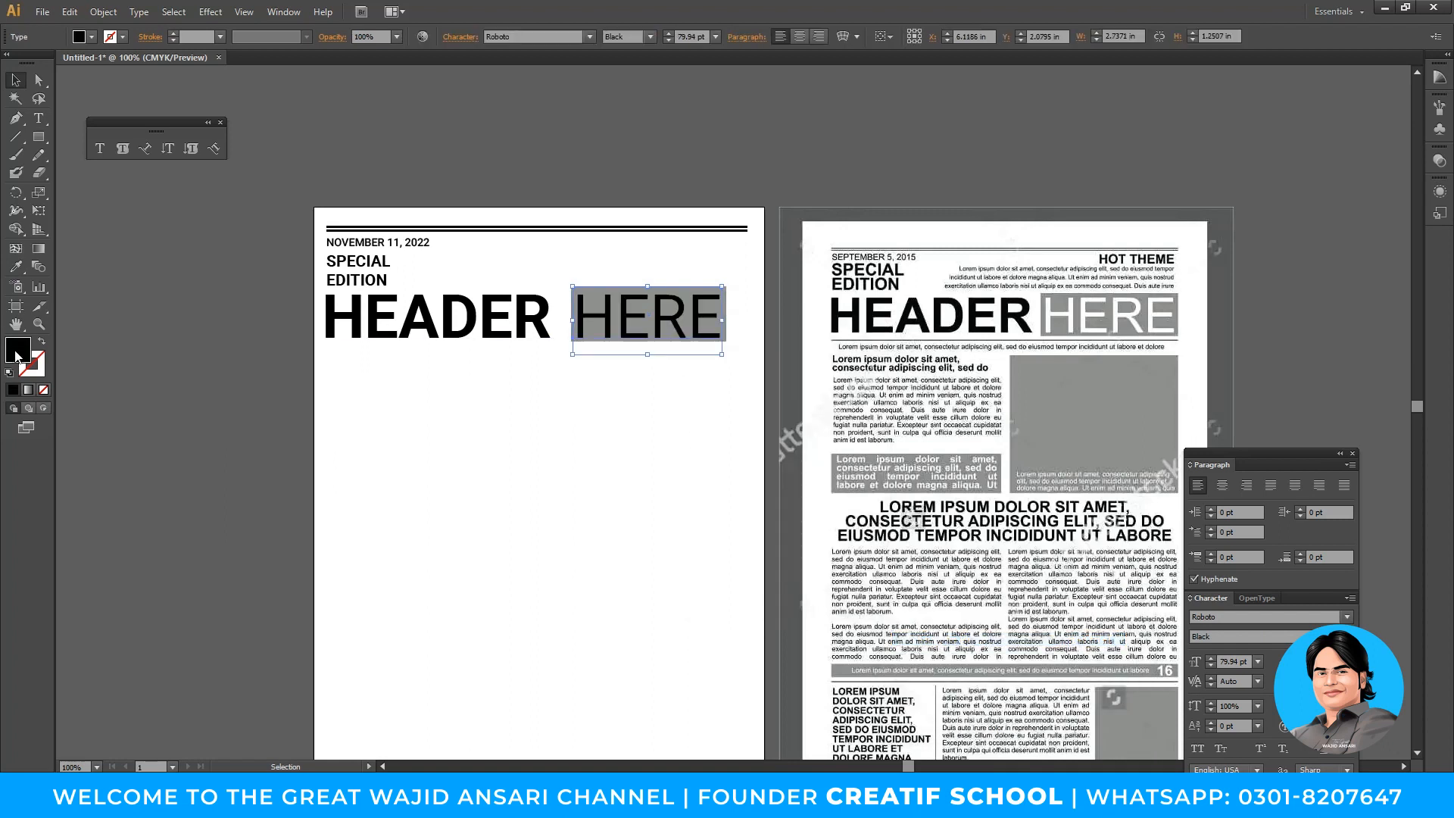
pyautogui.doubleClick(16, 352)
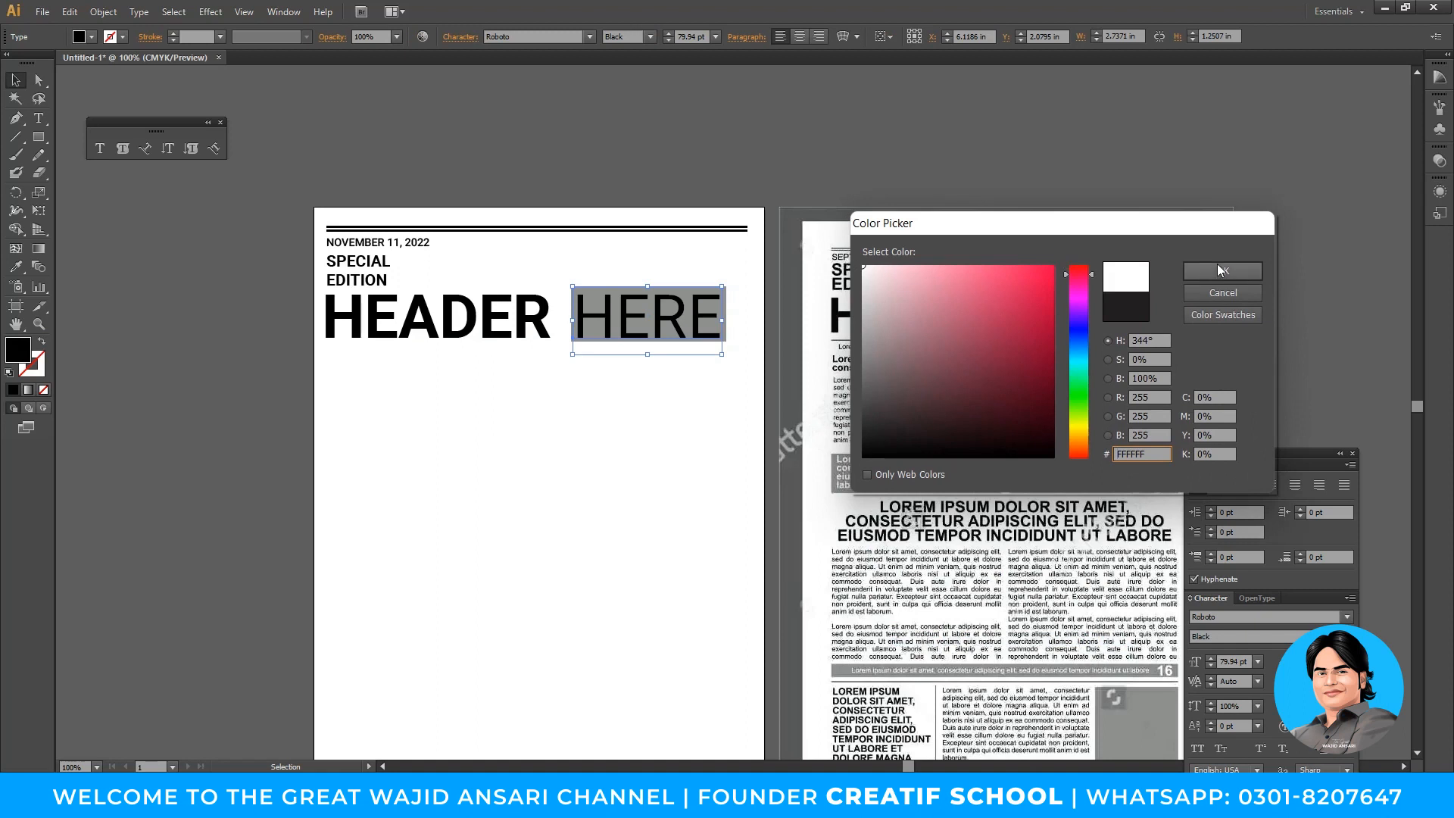
pyautogui.click(1219, 270)
pyautogui.click(603, 474)
pyautogui.moveTo(603, 474); pyautogui.dragTo(652, 452)
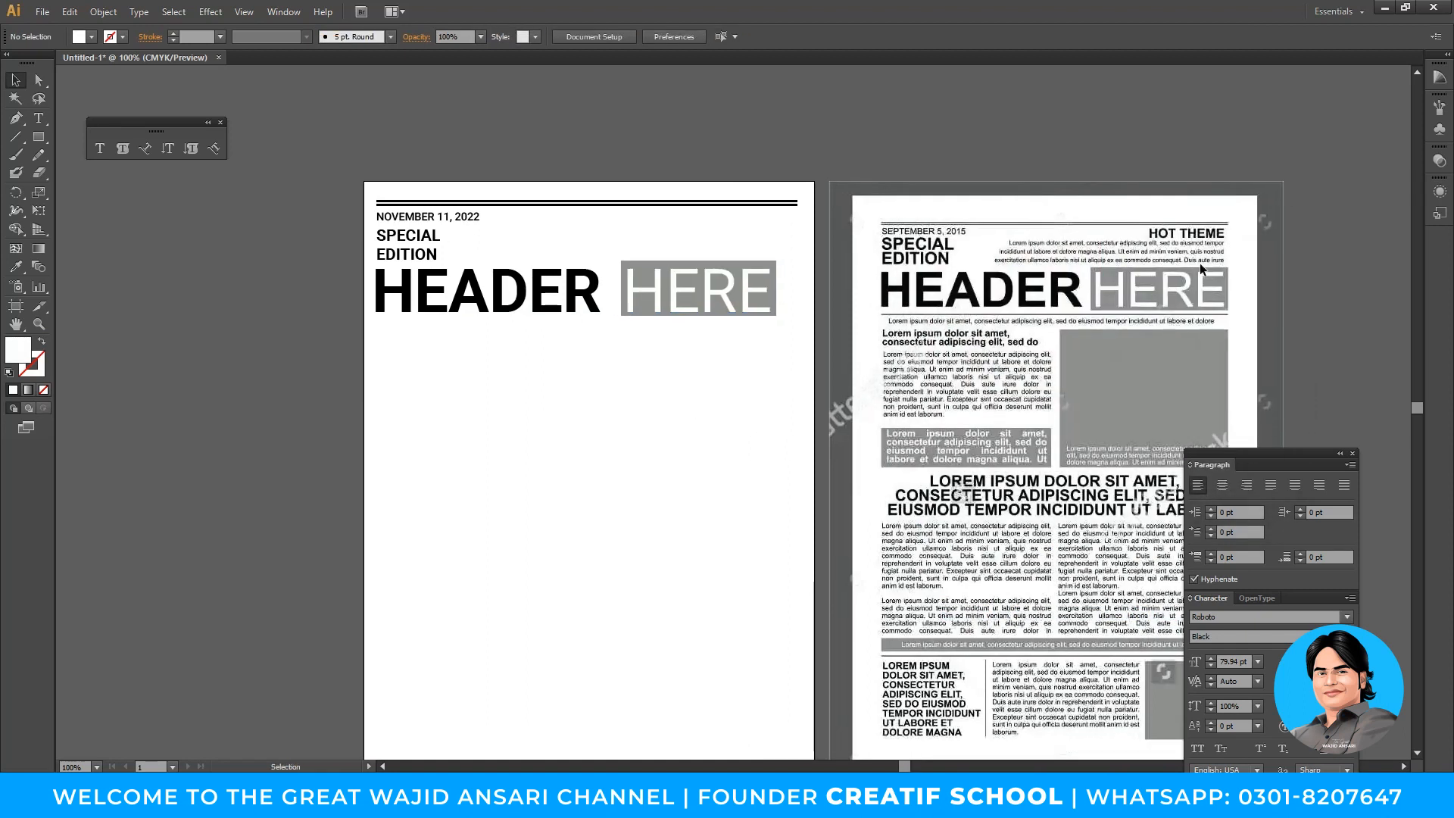
# Duplicate the HEADER text into the empty space below the headline and change the copy's text to "HOT THEME"
pyautogui.click(560, 310)
pyautogui.moveTo(561, 311); pyautogui.dragTo(630, 425)
pyautogui.doubleClick(625, 418)
pyautogui.hotkey('ctrl', 'a')
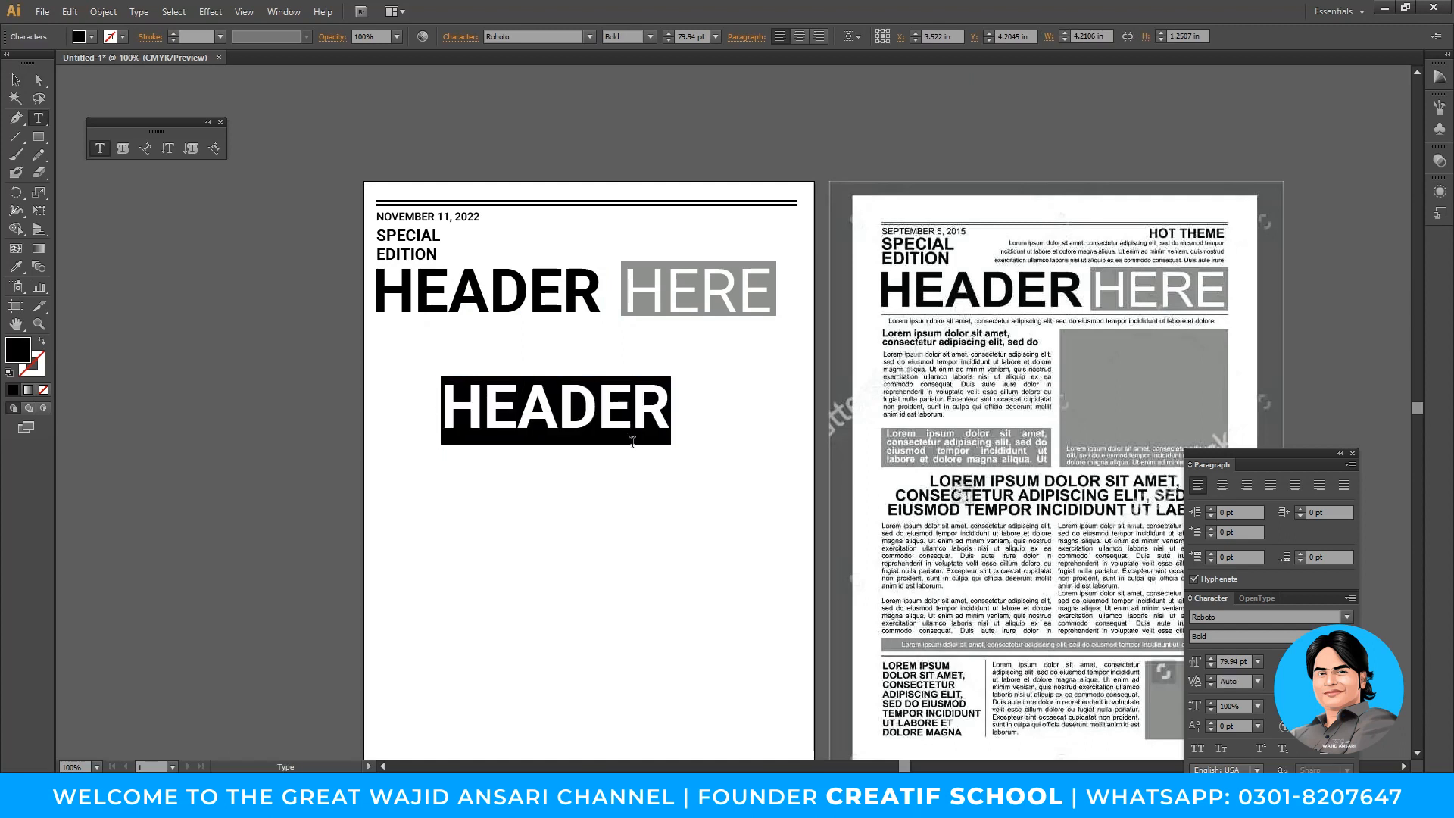
pyautogui.write('HOT')
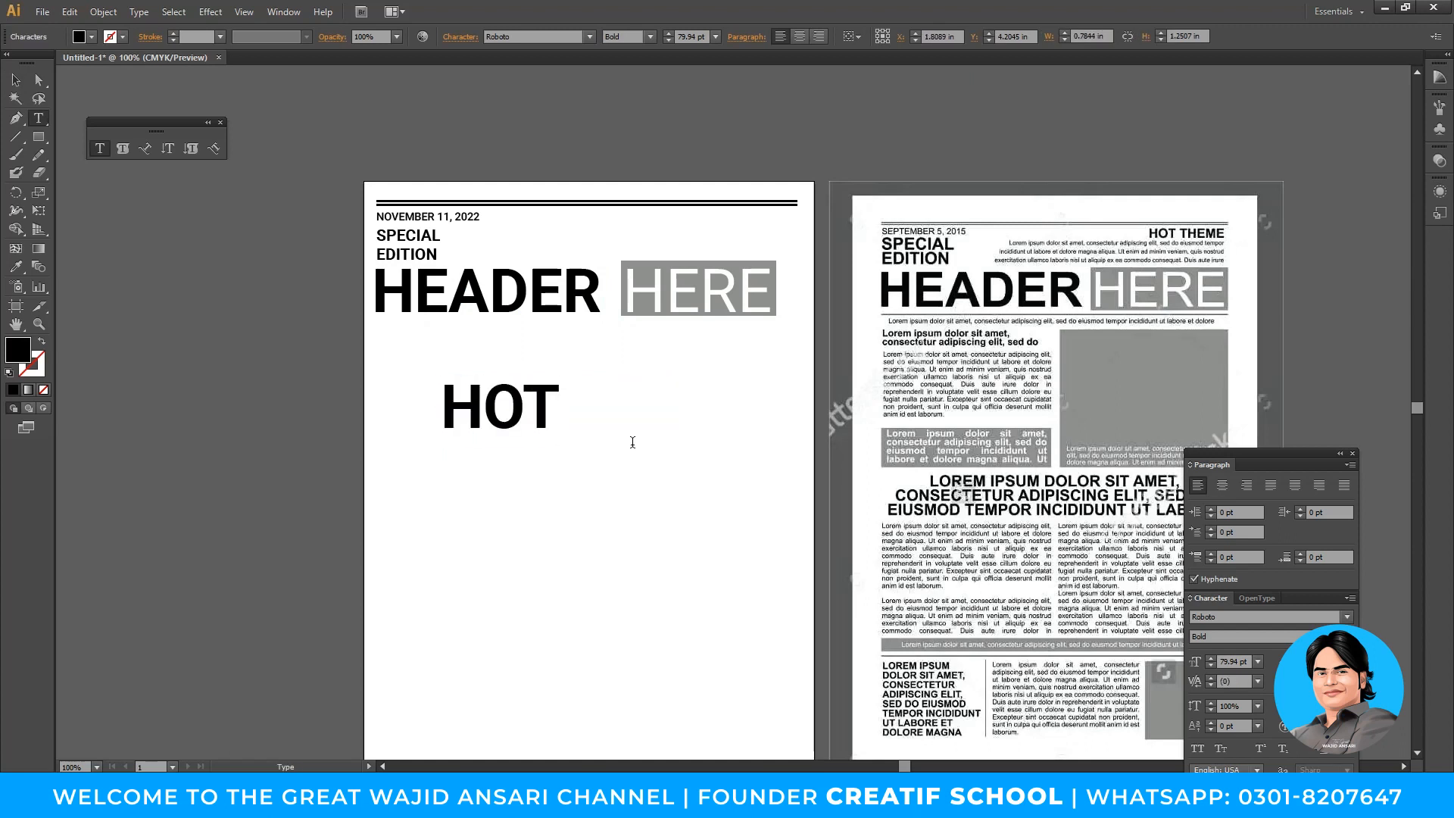
pyautogui.write(' THEME')
pyautogui.press('BackSpace')
pyautogui.press('BackSpace')
pyautogui.write('EME')
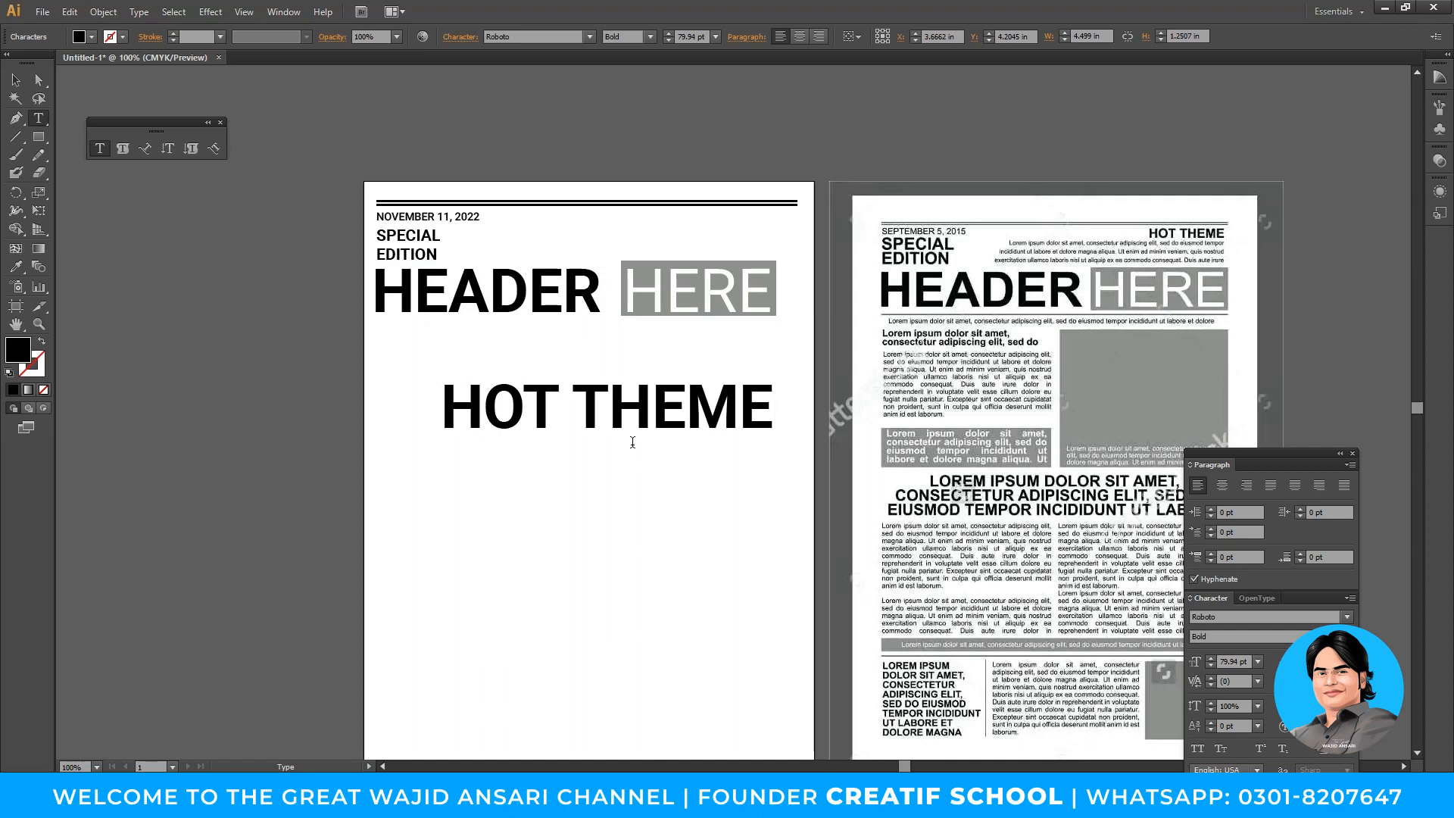
pyautogui.click(15, 80)
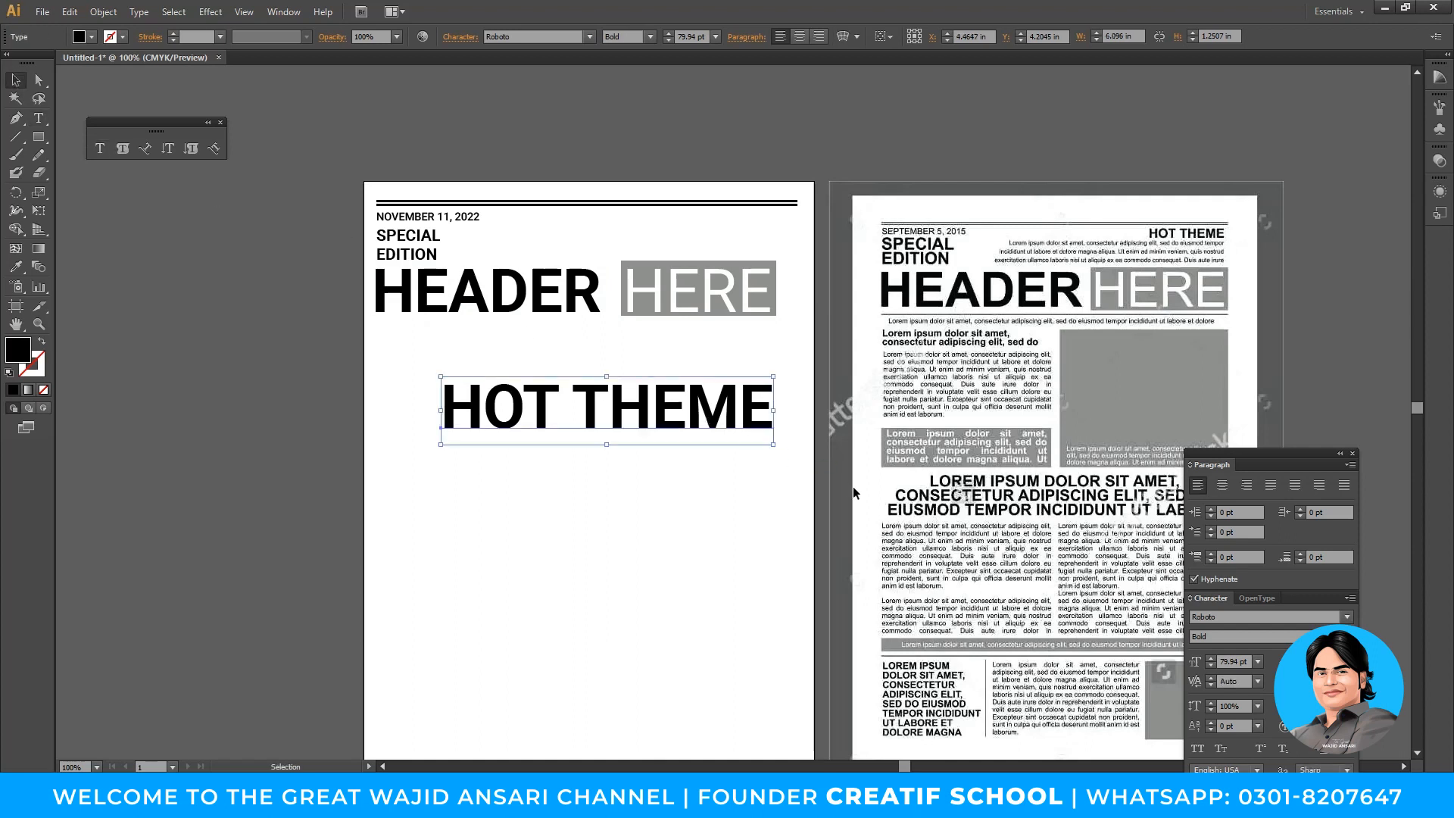
# Scale HOT THEME down to small heading size and place it under the double rule, aligned to the page's right margin
pyautogui.moveTo(773, 443); pyautogui.dragTo(773, 224)
pyautogui.moveTo(663, 238); pyautogui.dragTo(713, 226)
pyautogui.click(733, 389)
pyautogui.keyDown('ctrl'); pyautogui.click(826, 348); pyautogui.keyUp('ctrl')
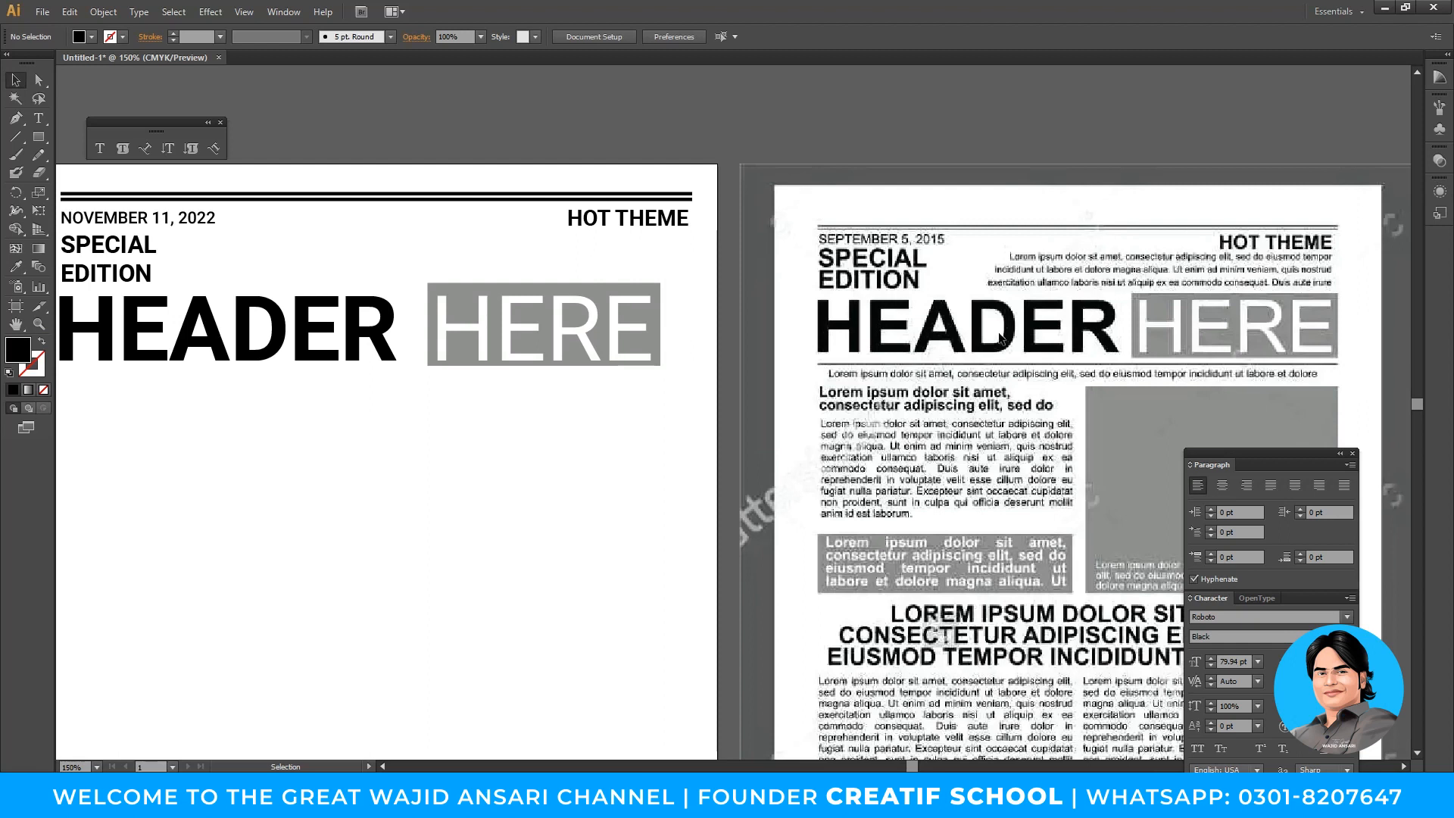
# Switch to Chrome, search Google for "dummy text", and open the lipsum.com Lorem Ipsum generator site
pyautogui.click(757, 798)
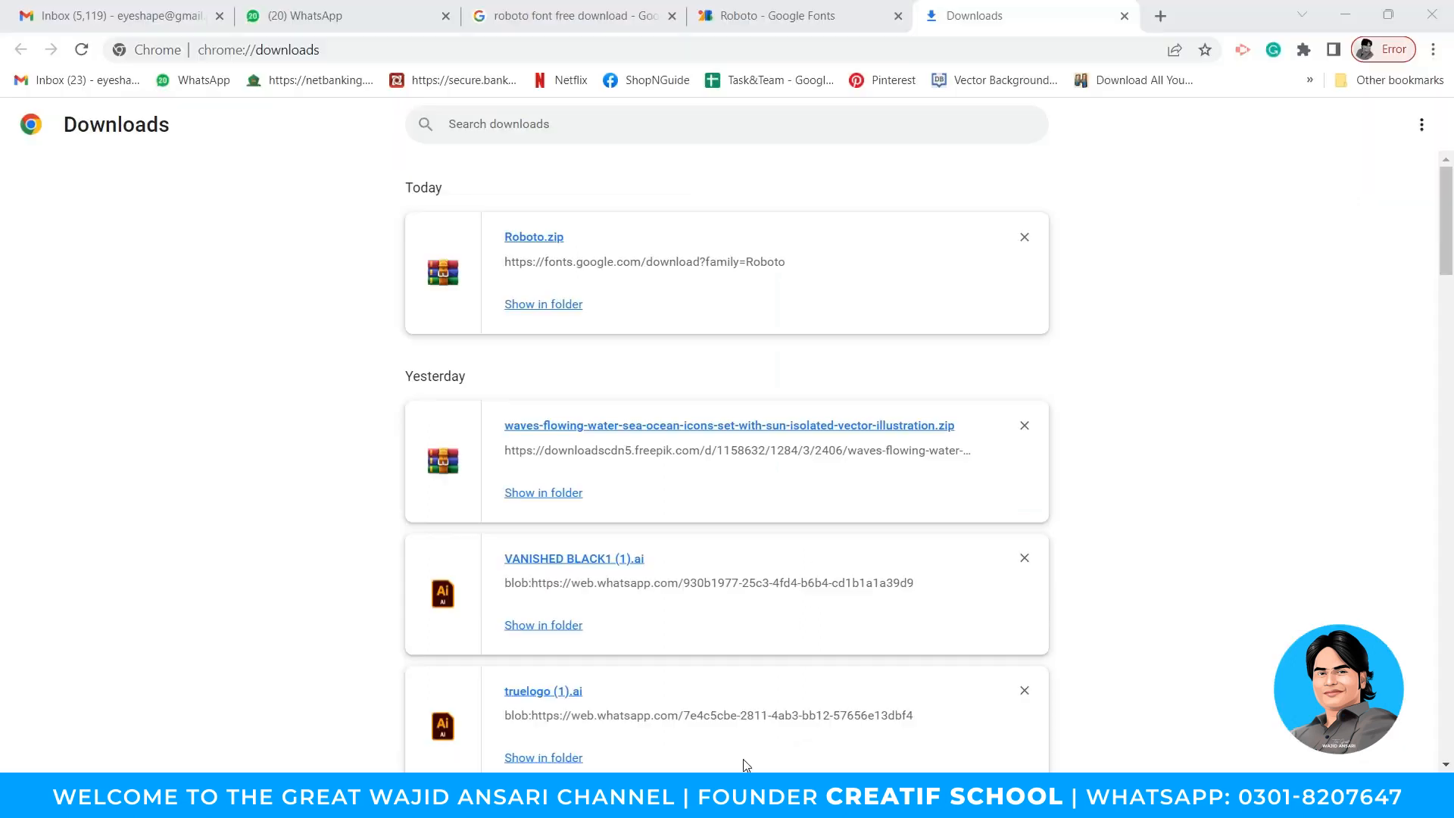
pyautogui.click(333, 50)
pyautogui.write('go')
pyautogui.press('Return')
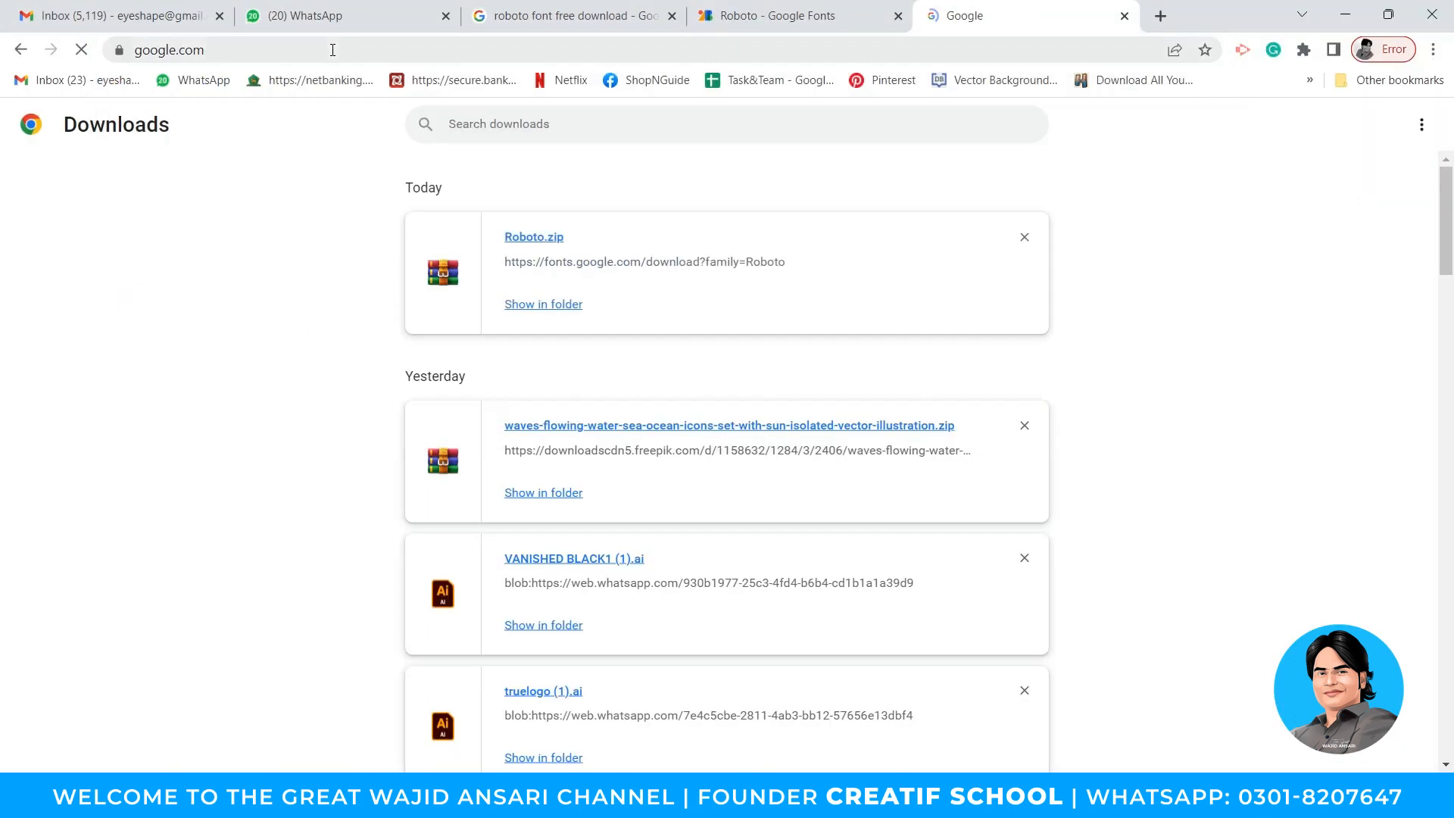
pyautogui.write('dummy')
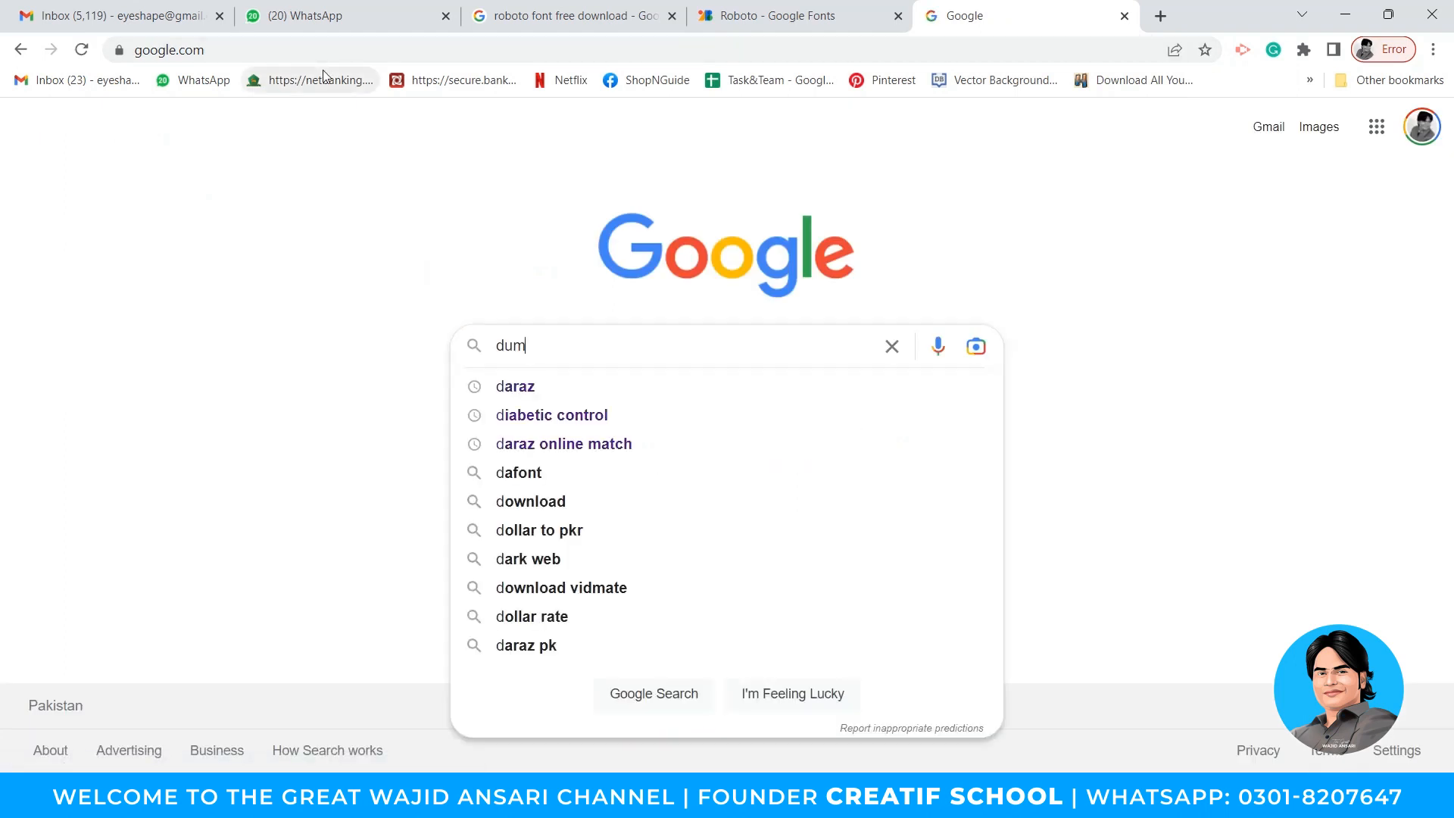
pyautogui.press('Down')
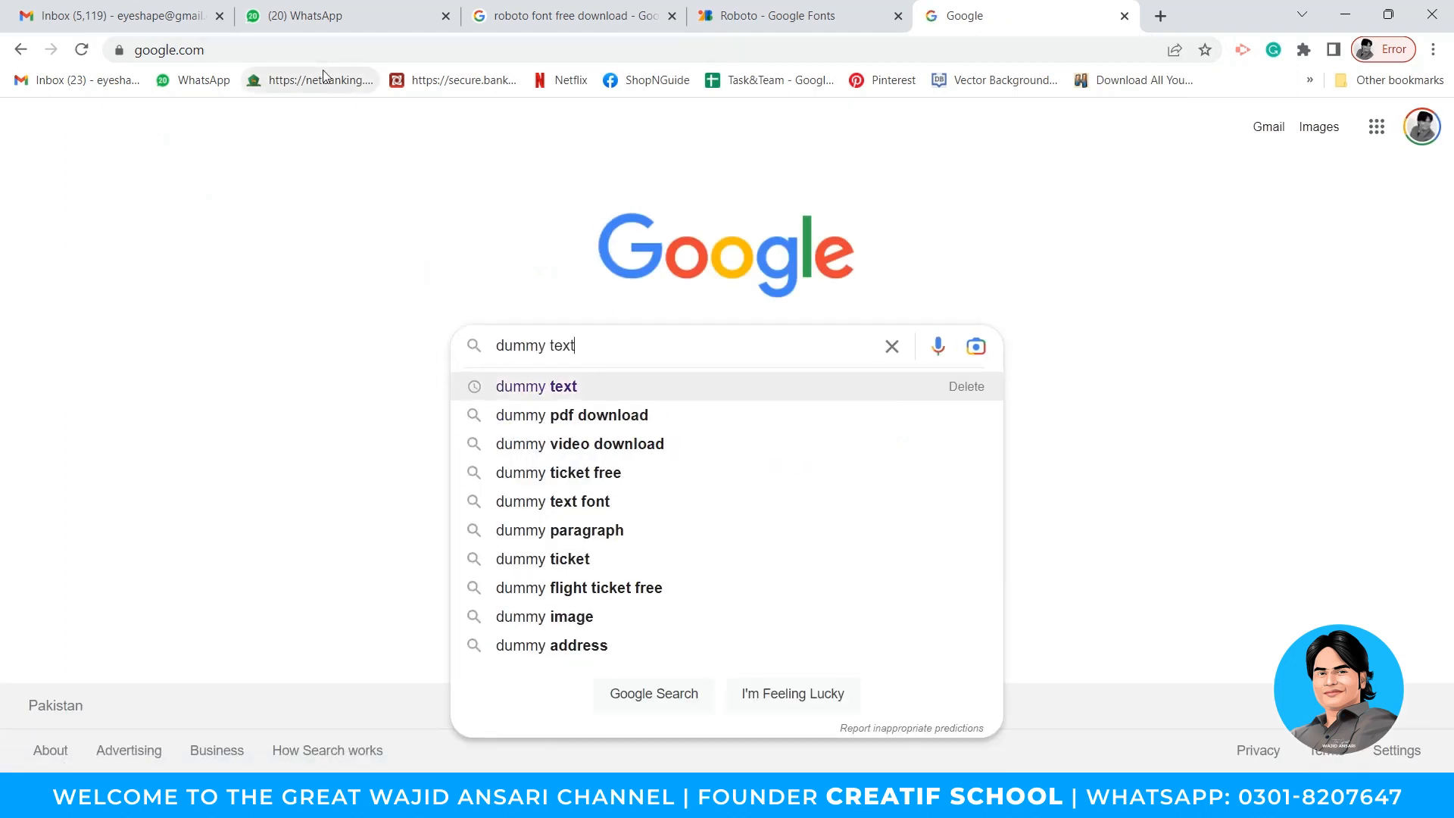
pyautogui.press('Return')
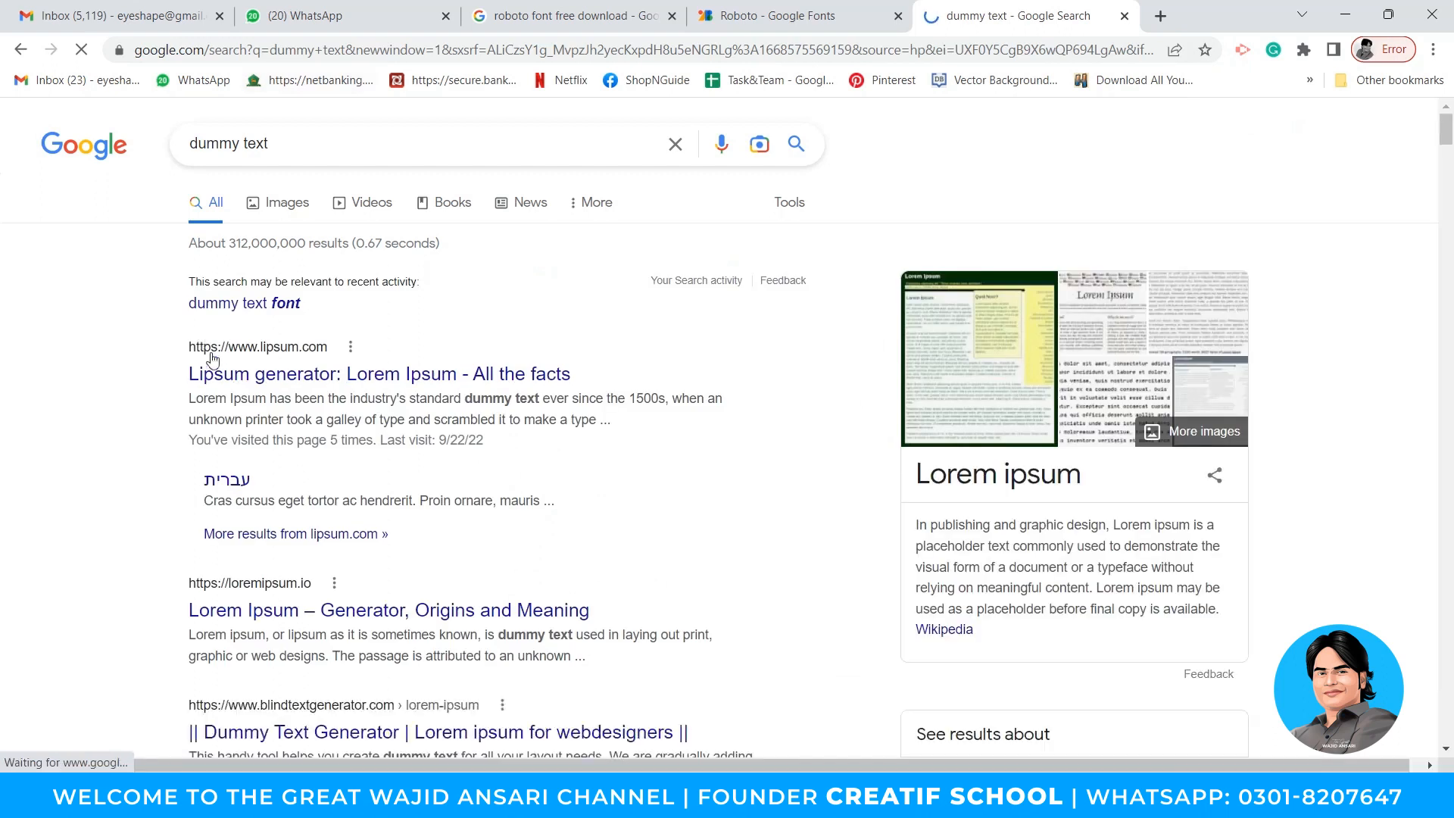
pyautogui.click(228, 372)
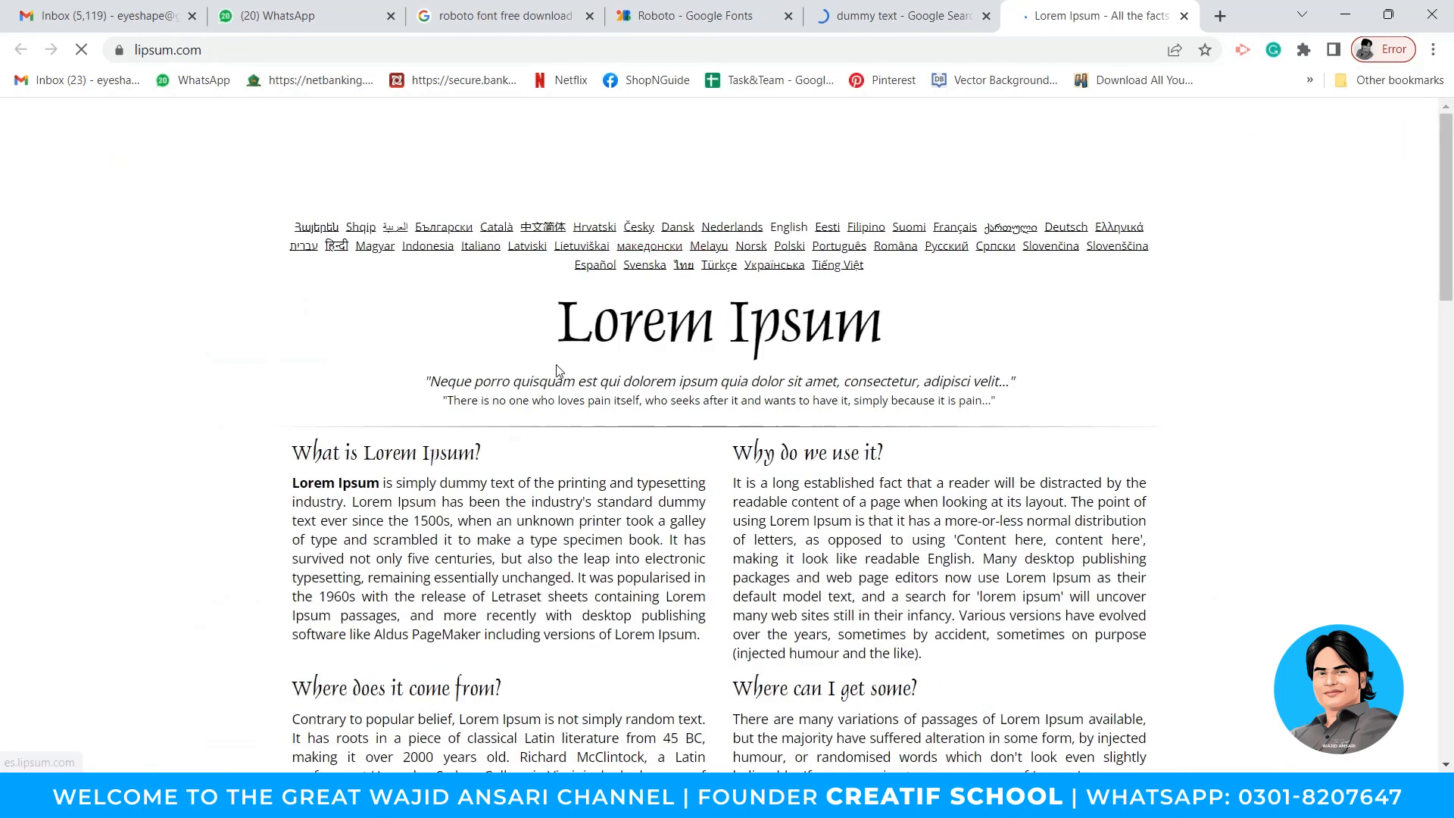
# Copy the "What is Lorem Ipsum?" paragraph from its start through "five centuries," and switch back to Illustrator
pyautogui.scroll(-1, 361, 405)
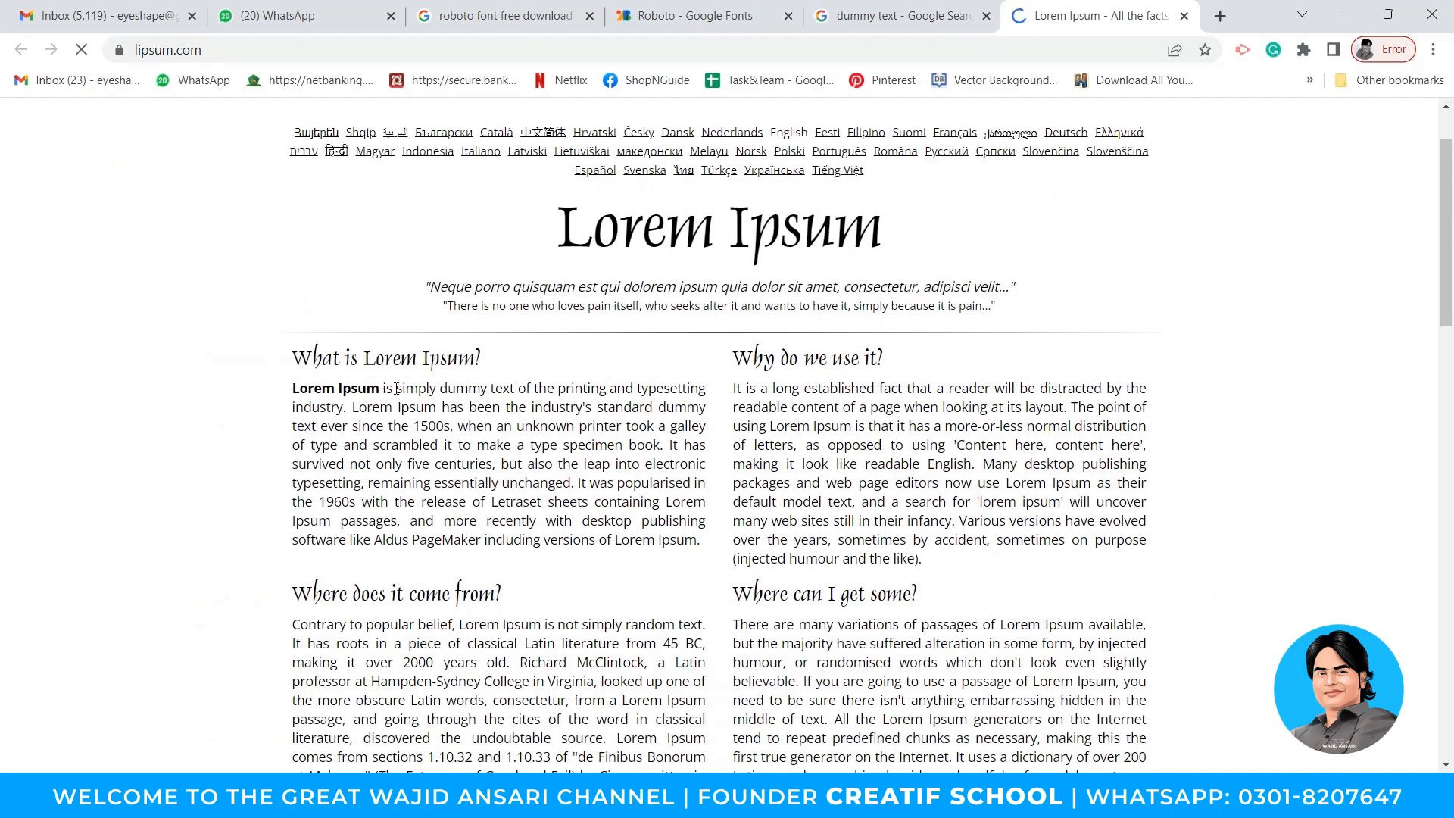
pyautogui.moveTo(294, 385); pyautogui.dragTo(494, 466)
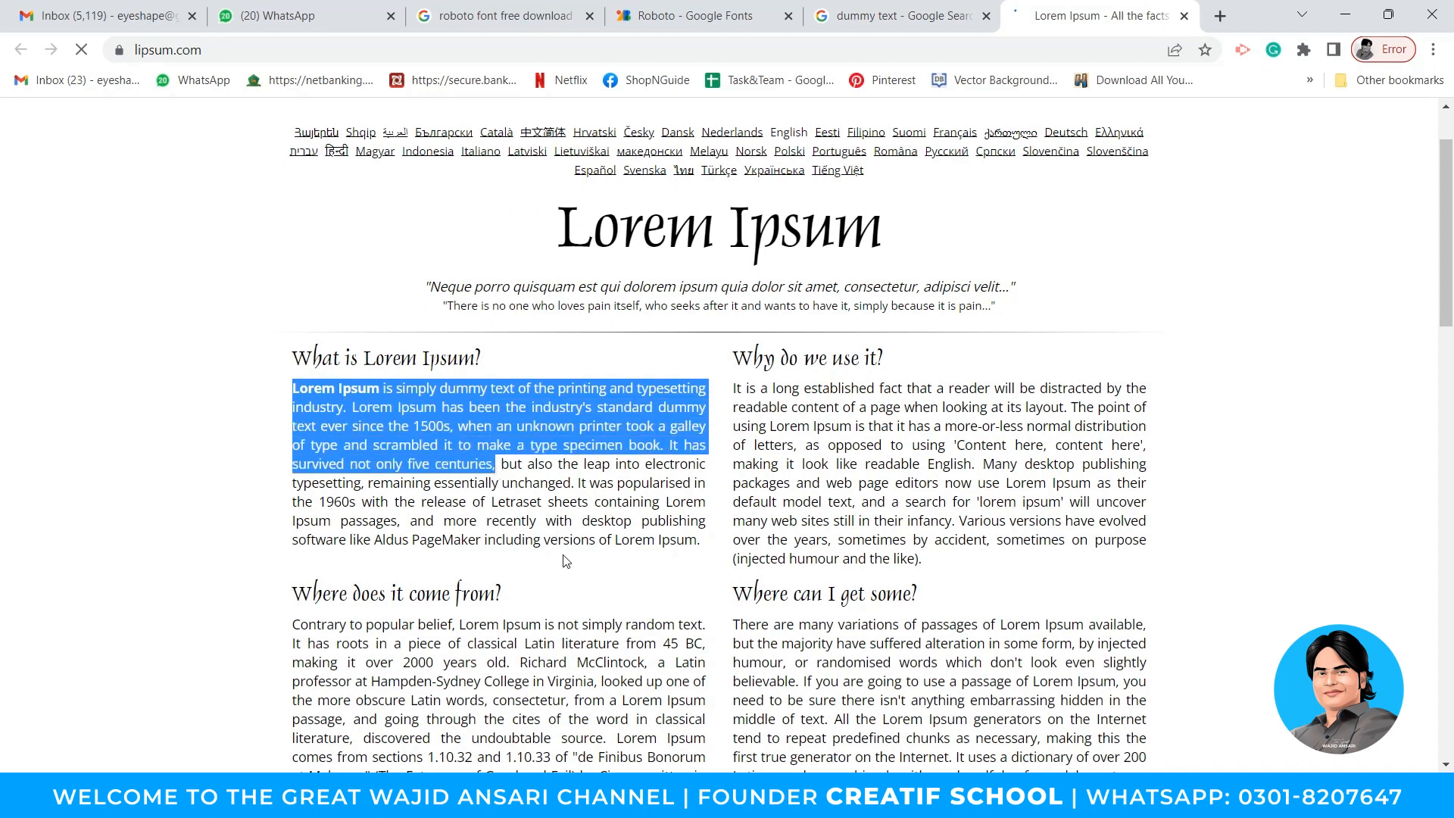
pyautogui.hotkey('alt', 'Tab')
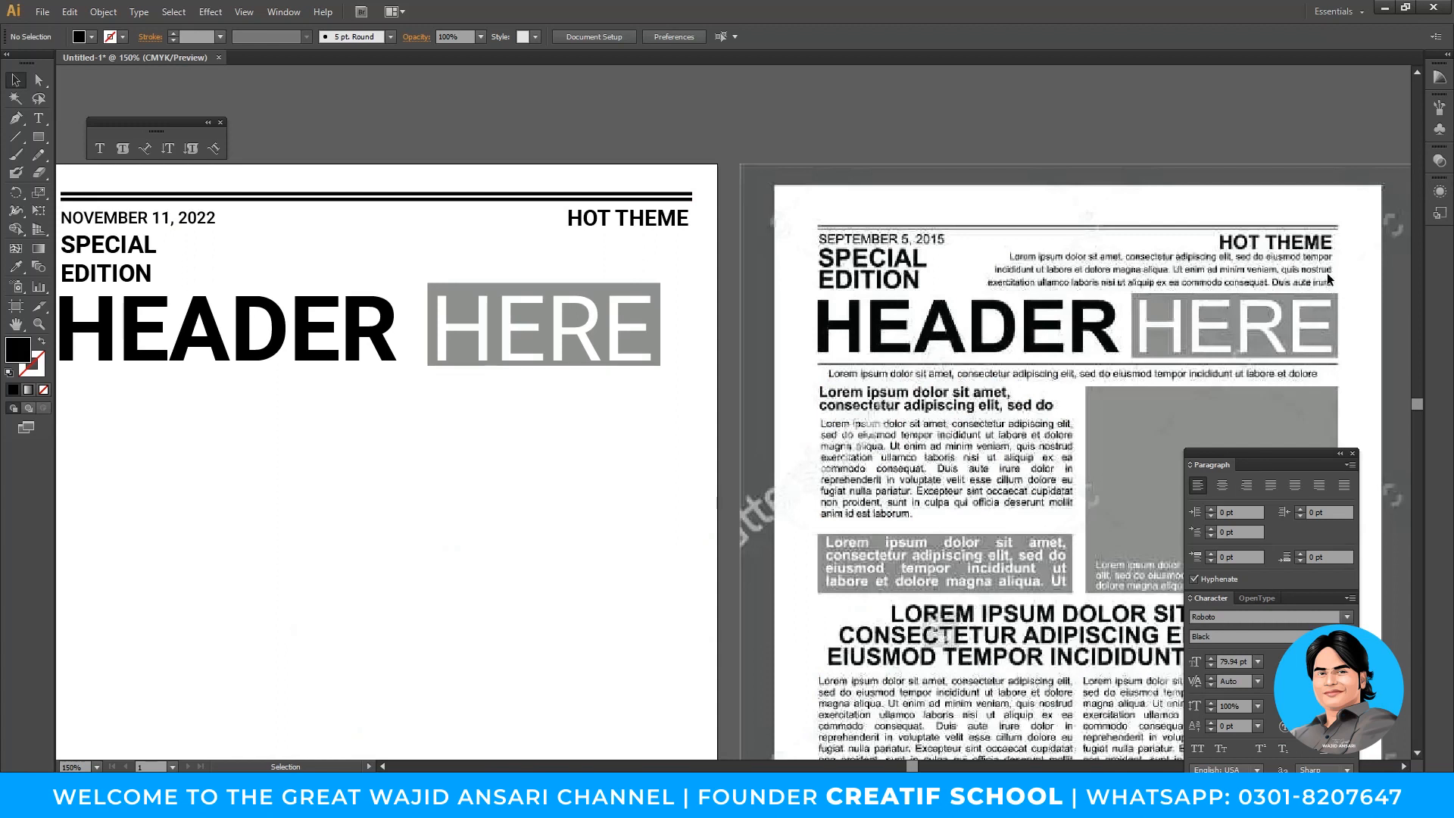
# Draw a text area about 5.09 by 0.73 in beneath HOT THEME, paste the copied dummy text, and set it to 10 pt
pyautogui.click(39, 117)
pyautogui.moveTo(274, 236); pyautogui.dragTo(690, 296)
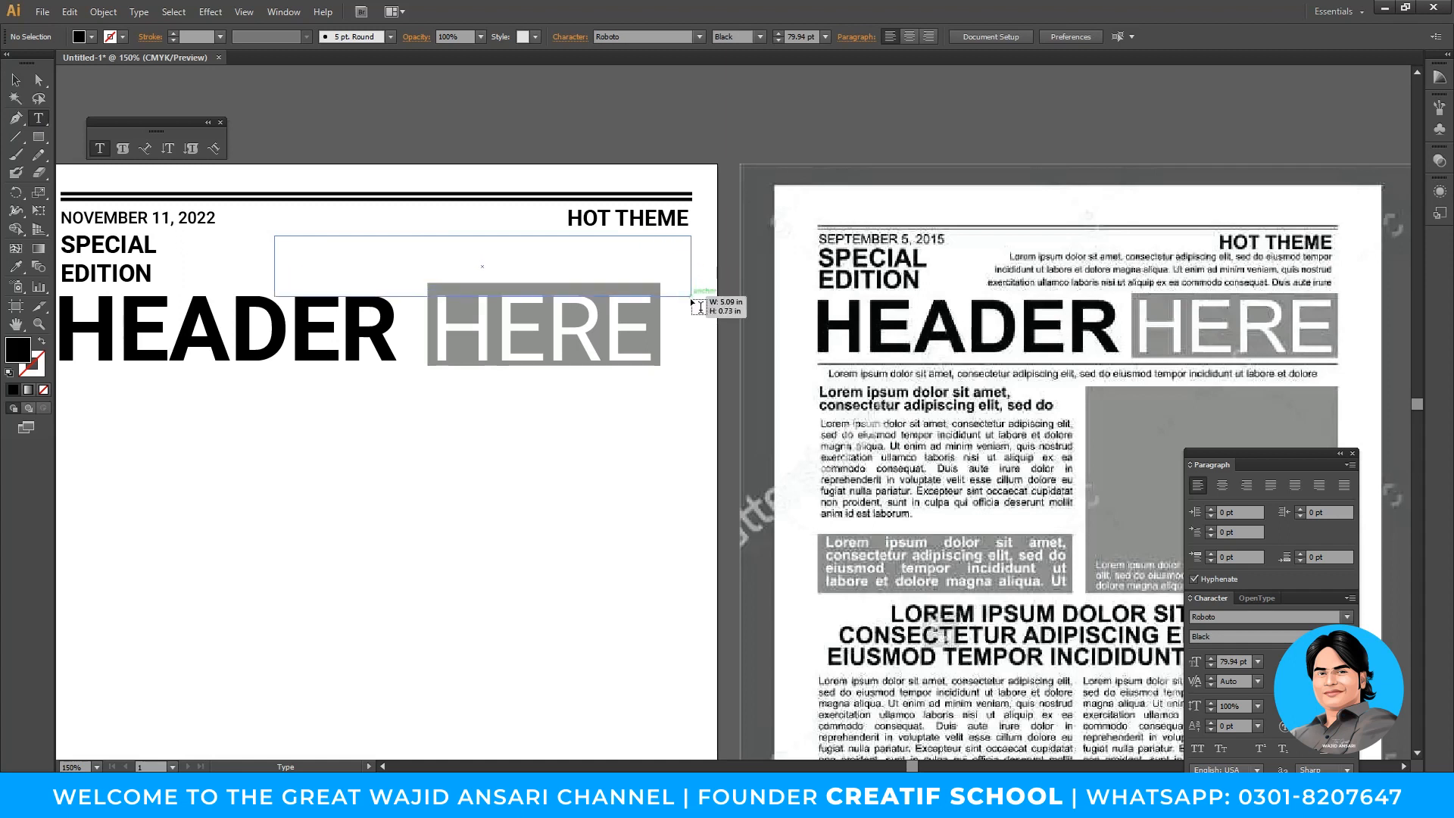
pyautogui.click(16, 79)
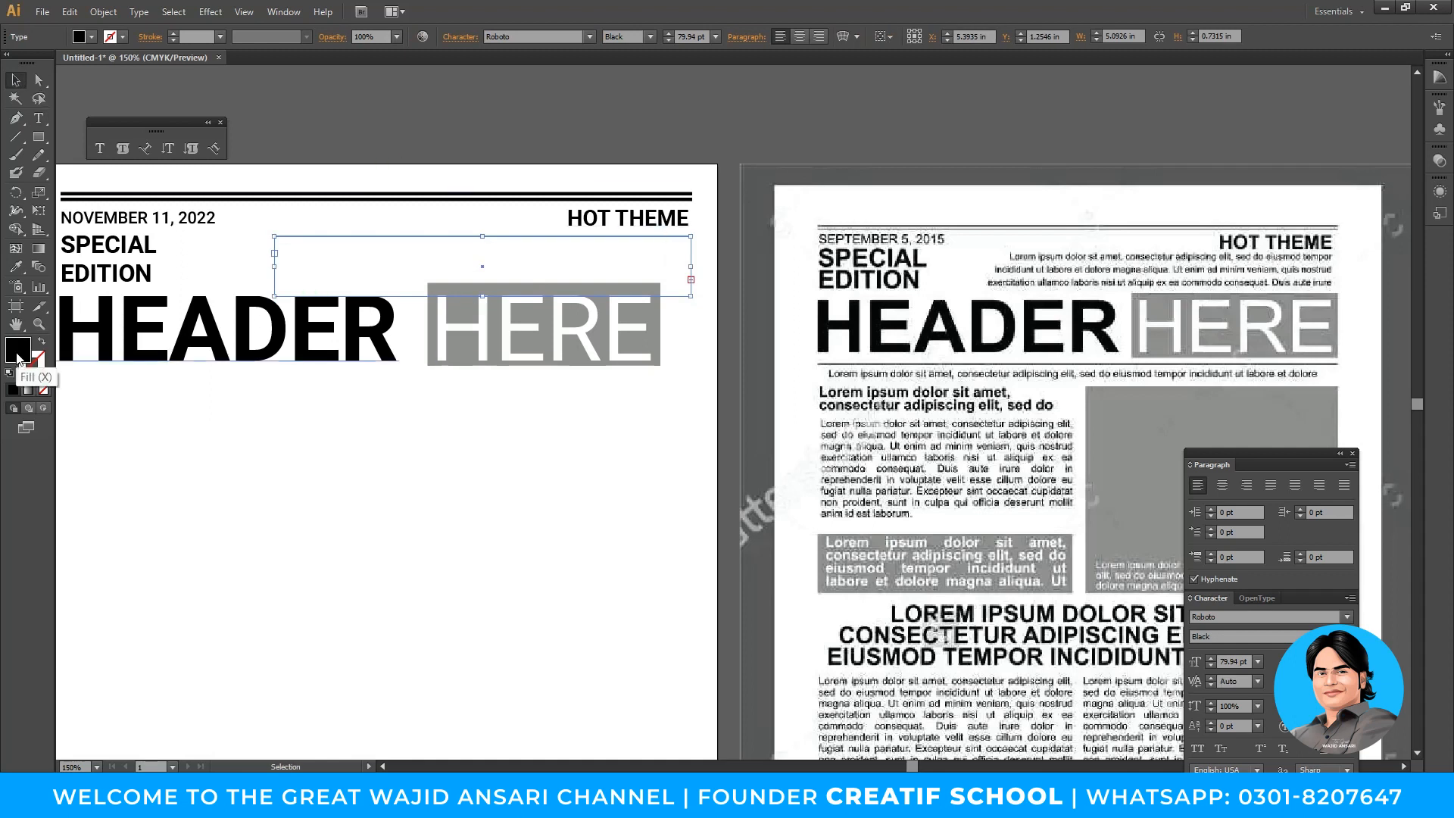
pyautogui.click(715, 36)
pyautogui.click(729, 125)
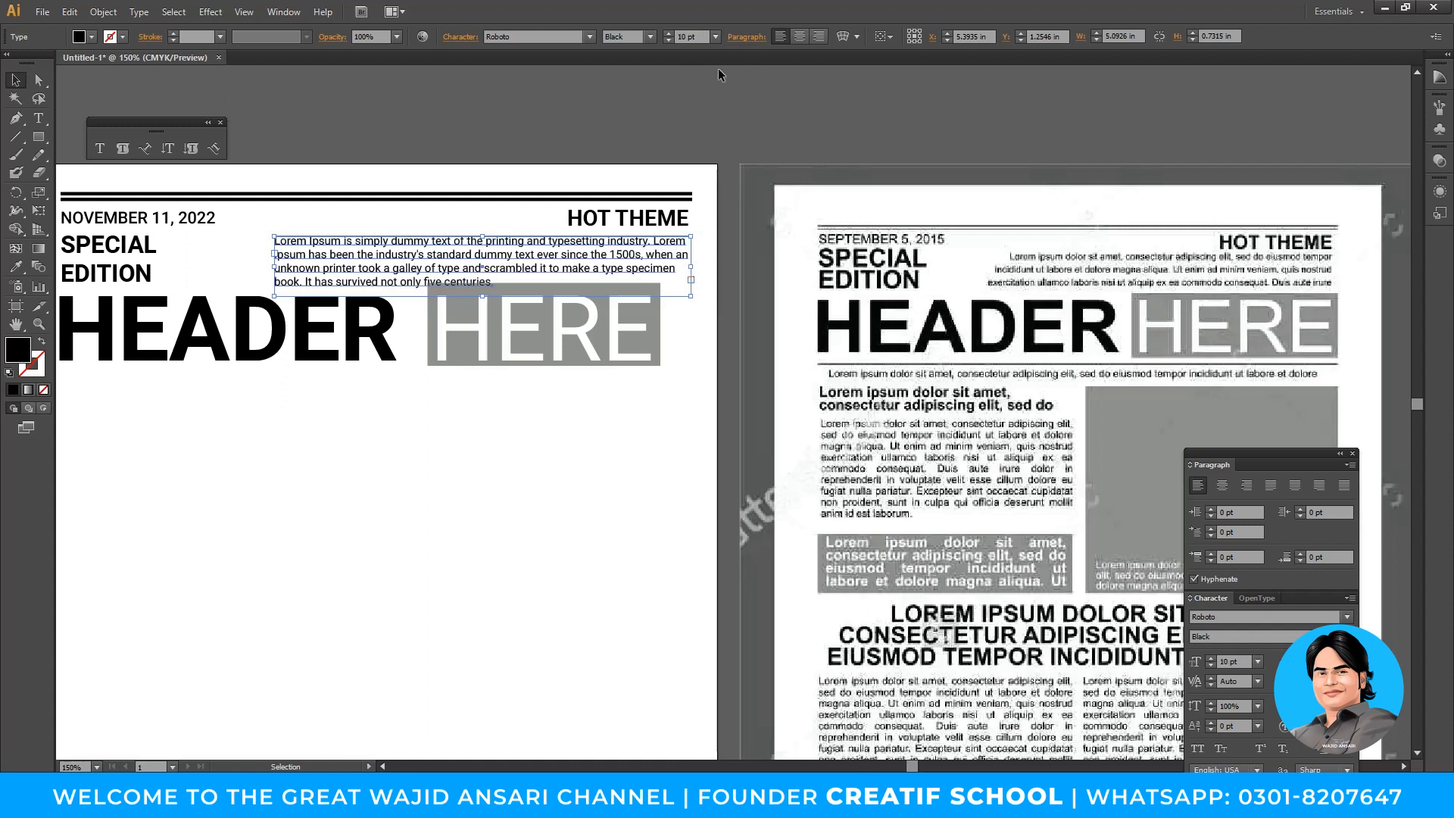
# Set the dummy paragraph's font size to 9 pt and align it right
pyautogui.click(698, 37)
pyautogui.write('9')
pyautogui.press('Return')
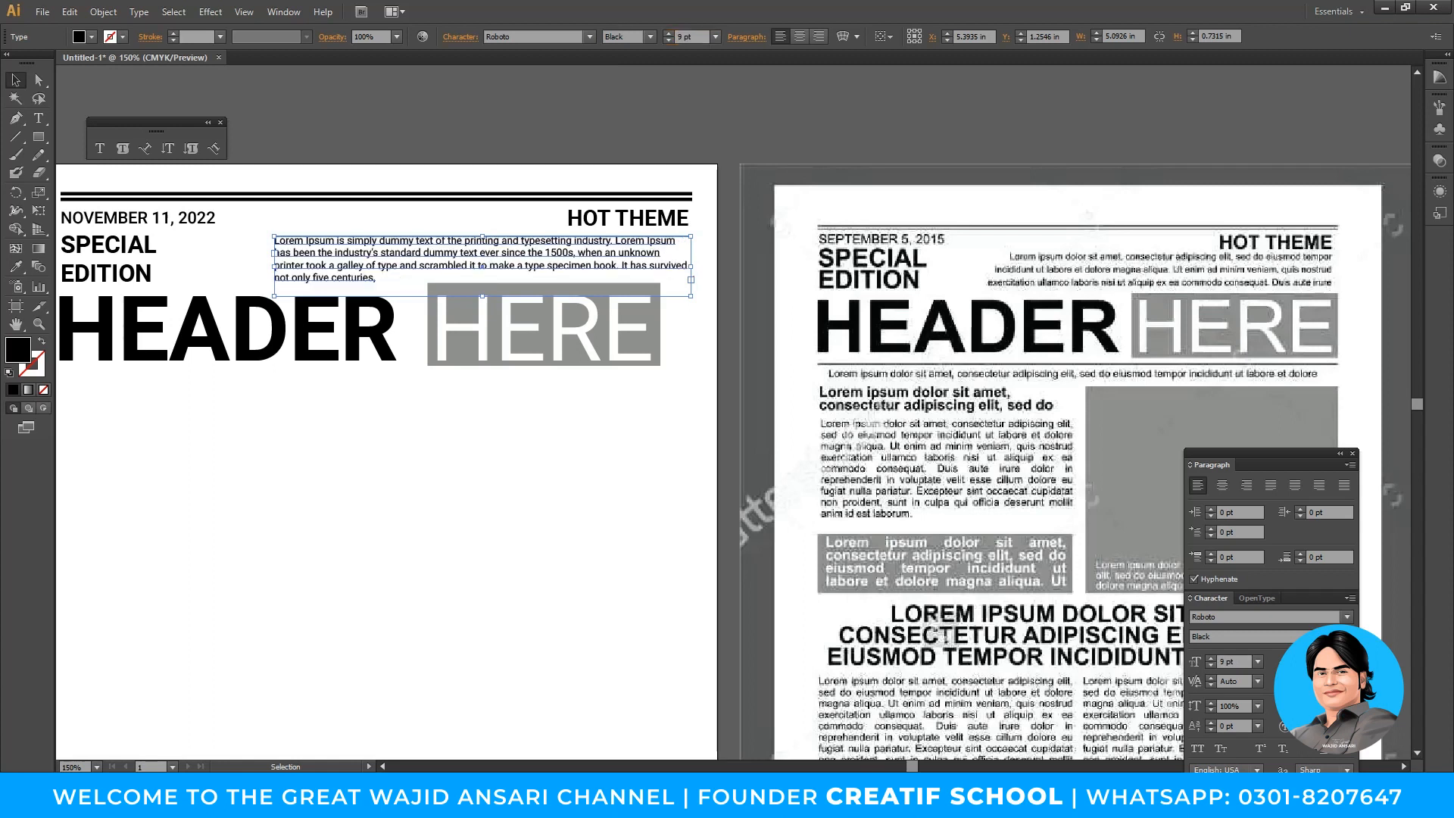
pyautogui.moveTo(698, 36); pyautogui.dragTo(649, 40)
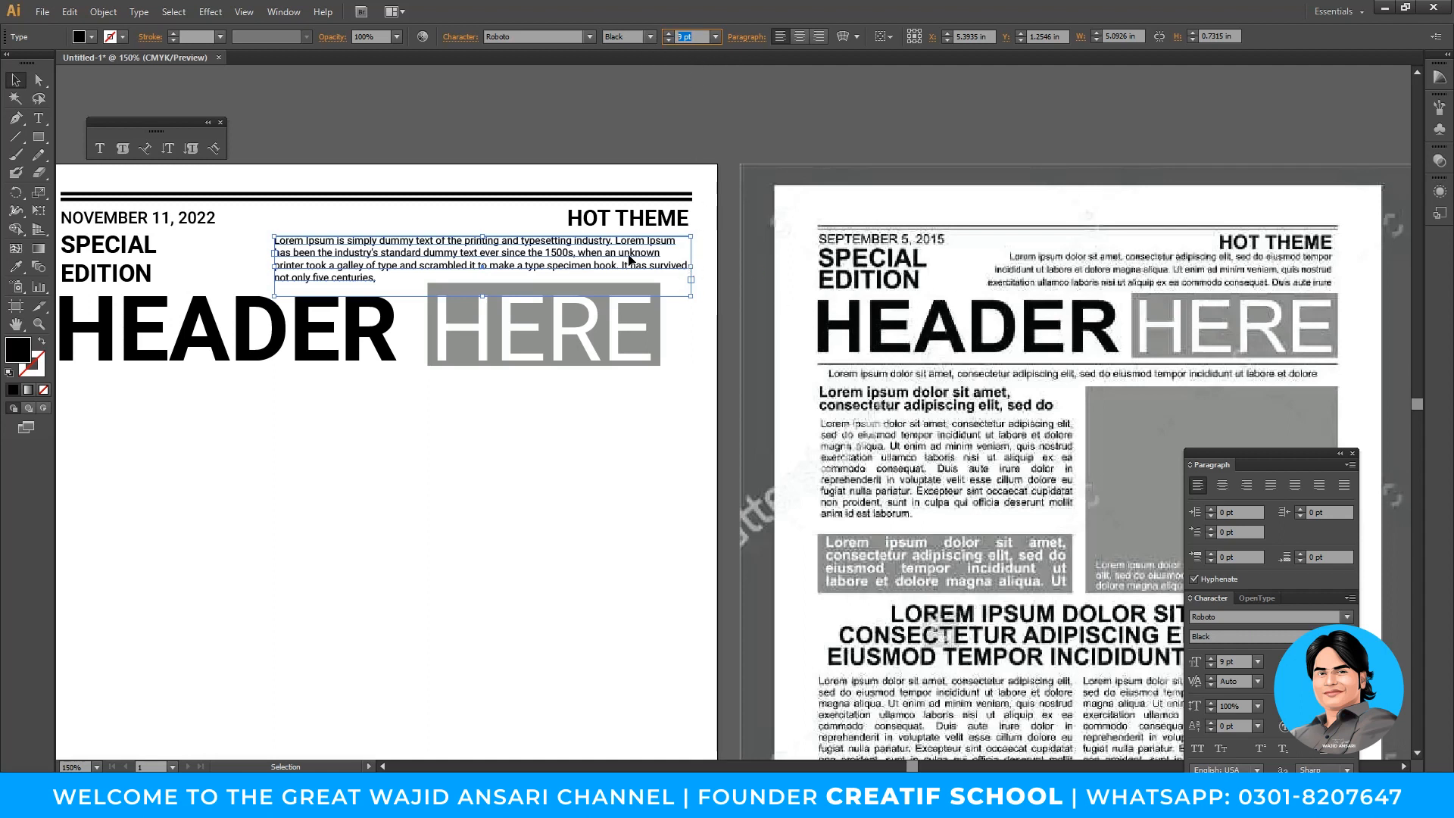
pyautogui.click(1246, 488)
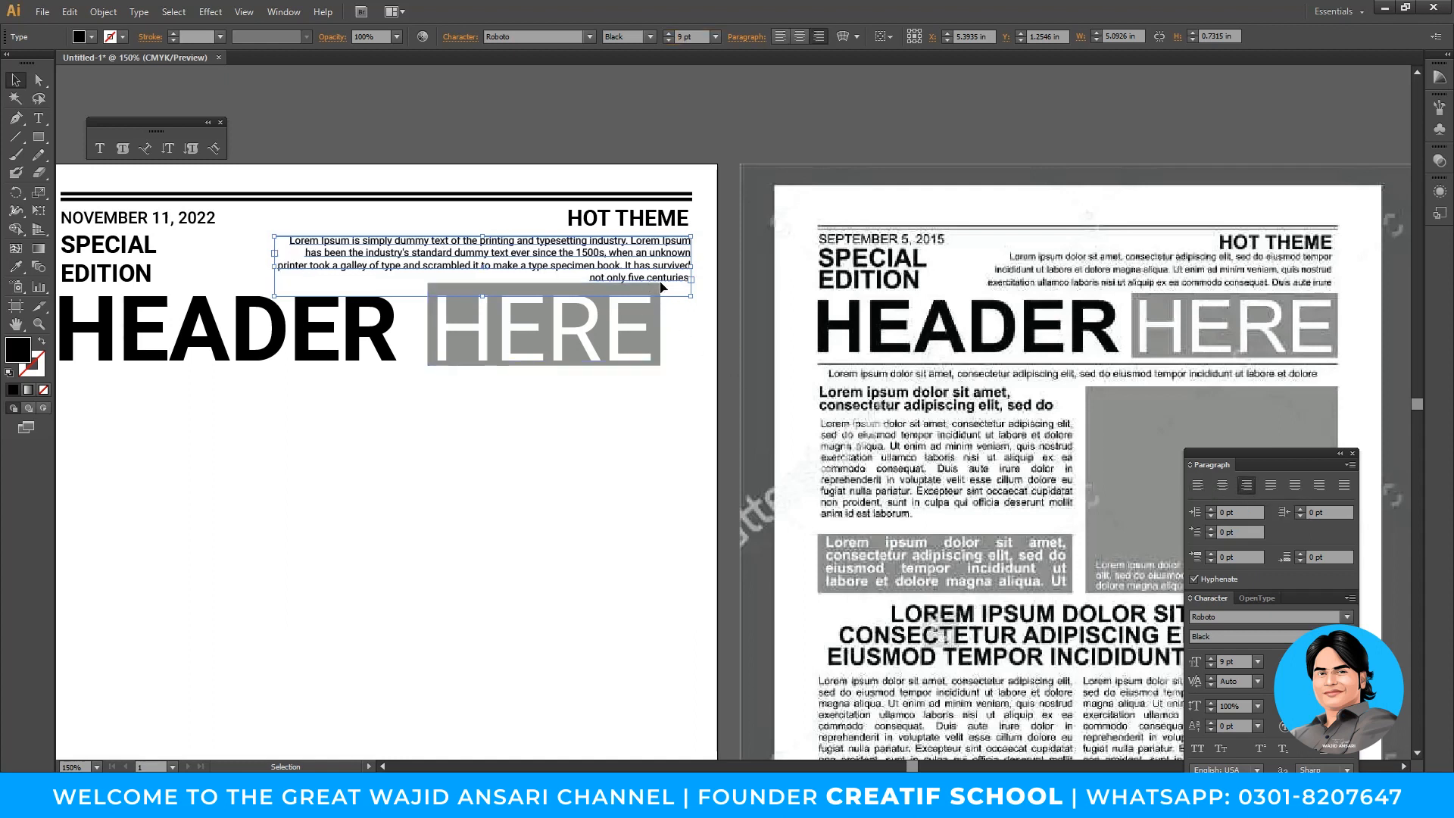
# Delete the dummy paragraph's ending from "It has survived" onward and deselect the text
pyautogui.doubleClick(624, 279)
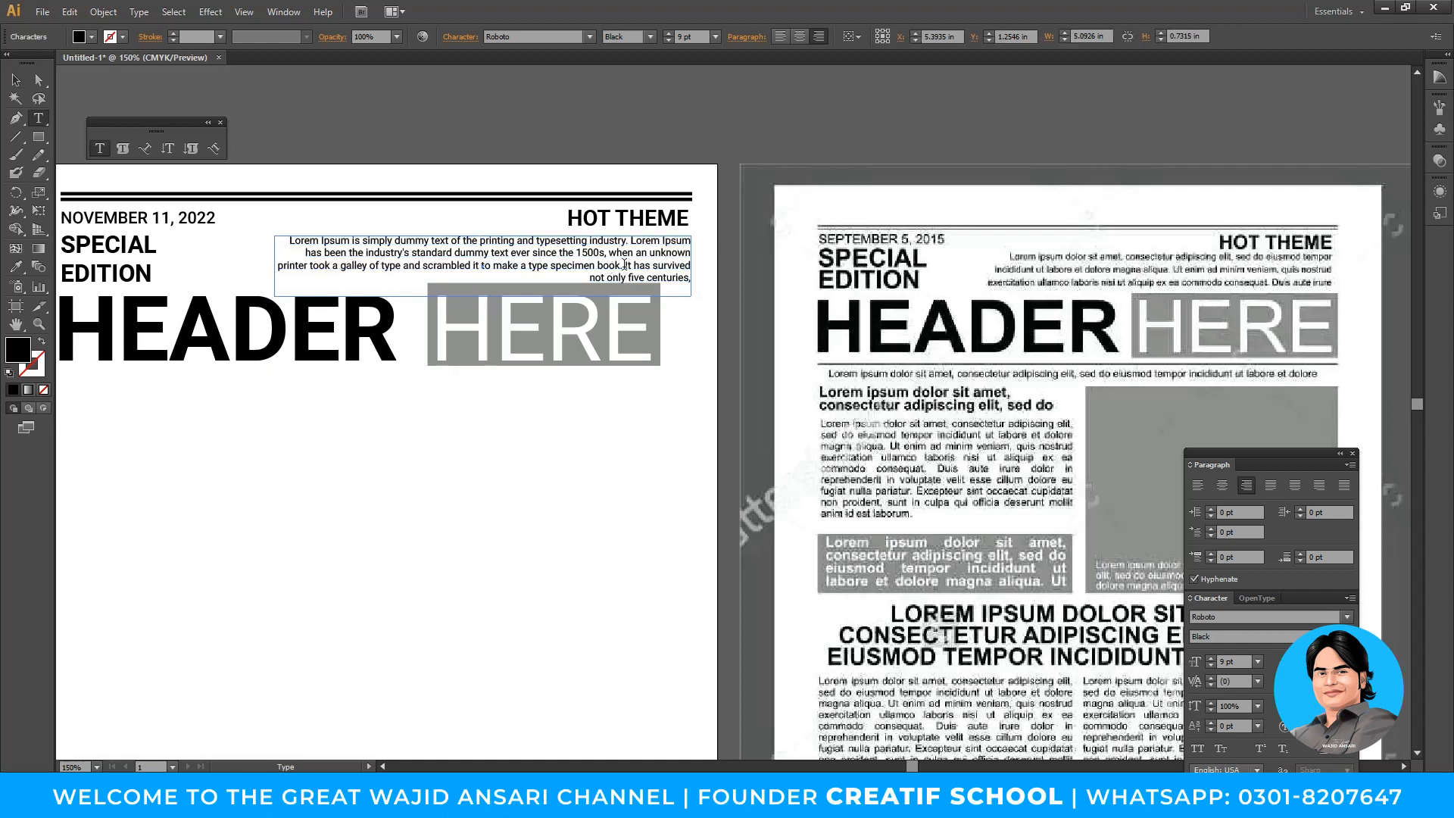
pyautogui.moveTo(624, 265); pyautogui.dragTo(740, 313)
pyautogui.press('BackSpace')
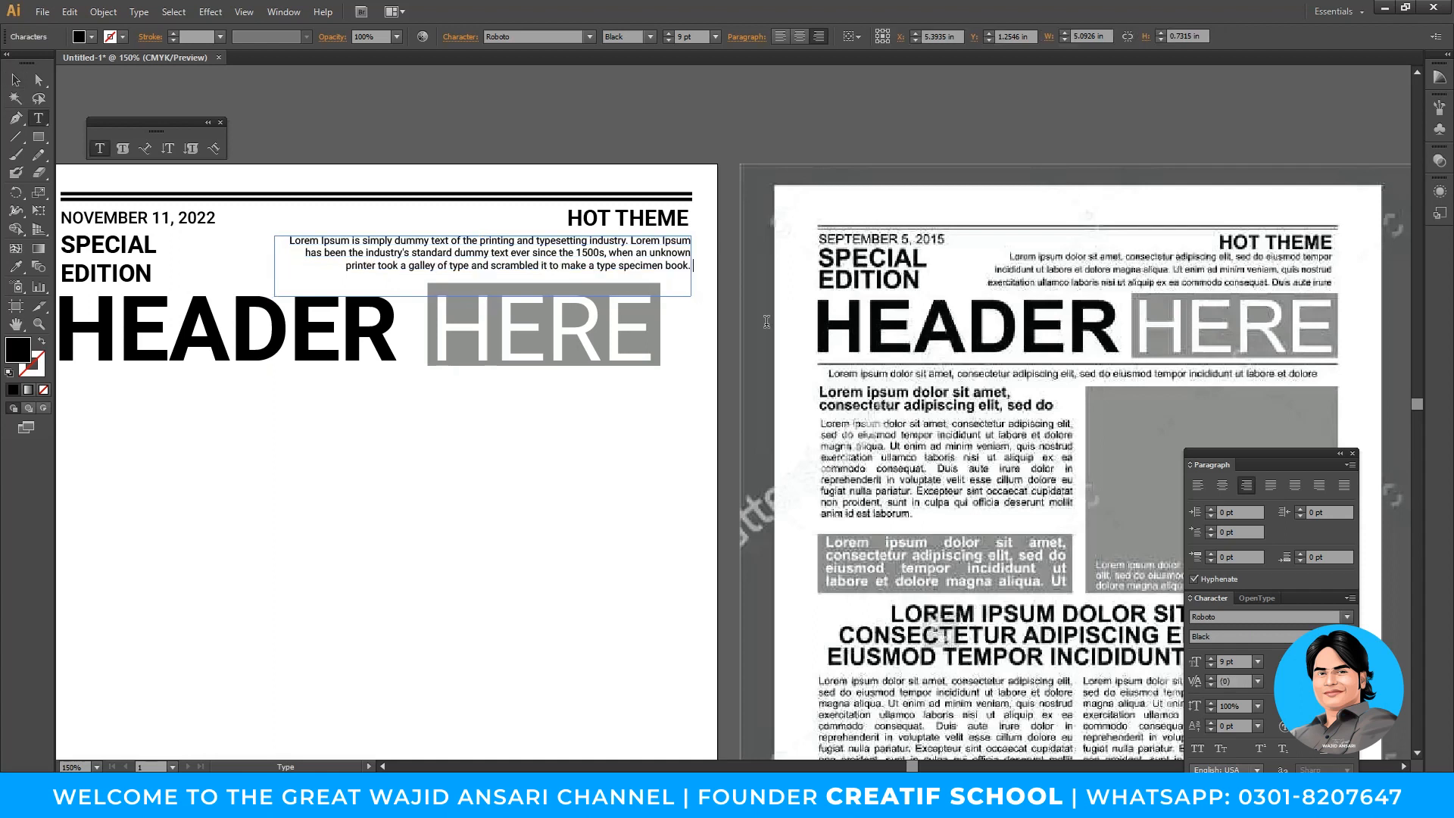
pyautogui.press('Escape')
pyautogui.click(661, 404)
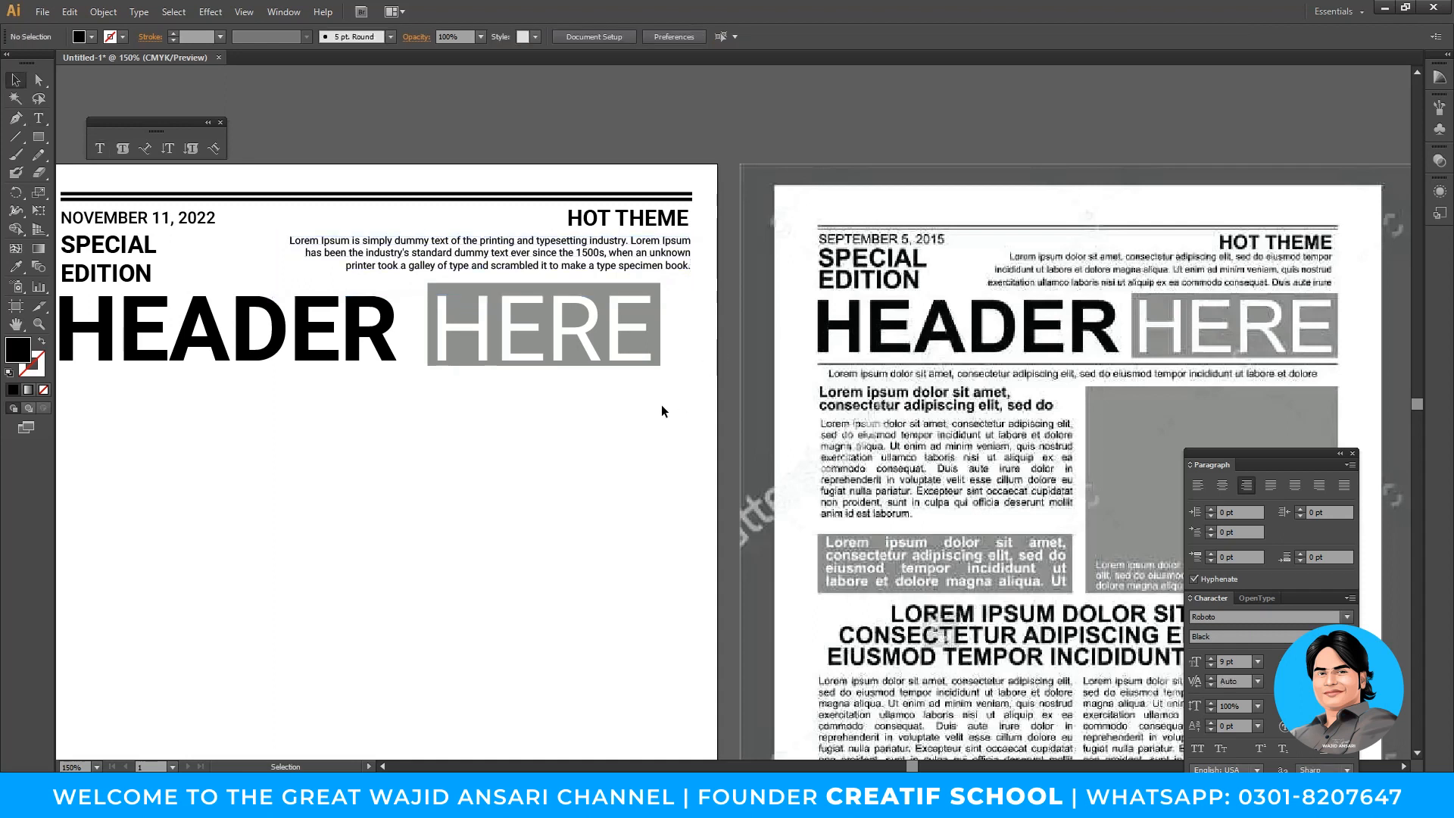
# Shorten the dummy paragraph's text frame to about 0.49 in high, ending just below its third line
pyautogui.click(661, 255)
pyautogui.moveTo(481, 297); pyautogui.dragTo(489, 277)
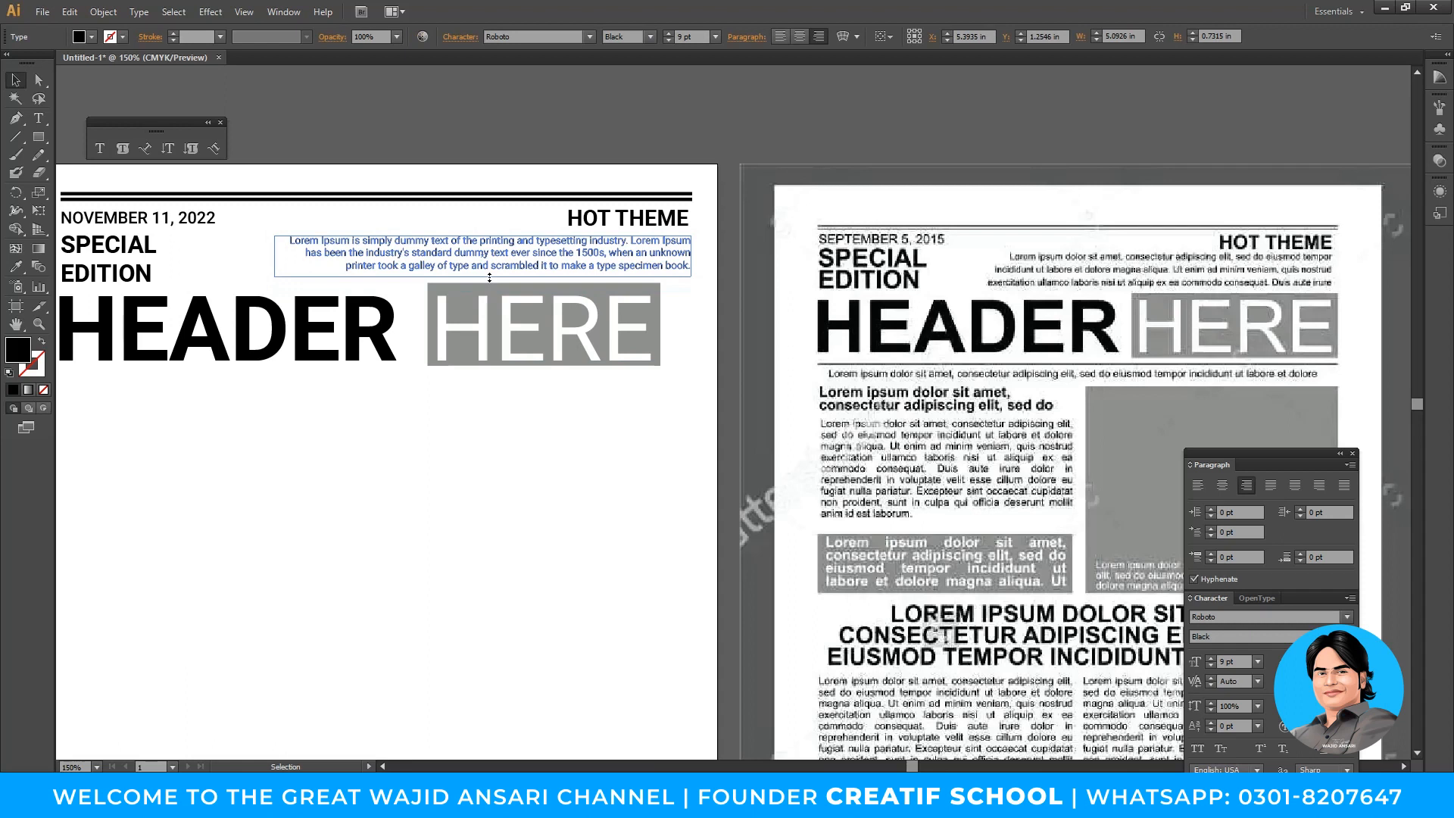
pyautogui.click(499, 410)
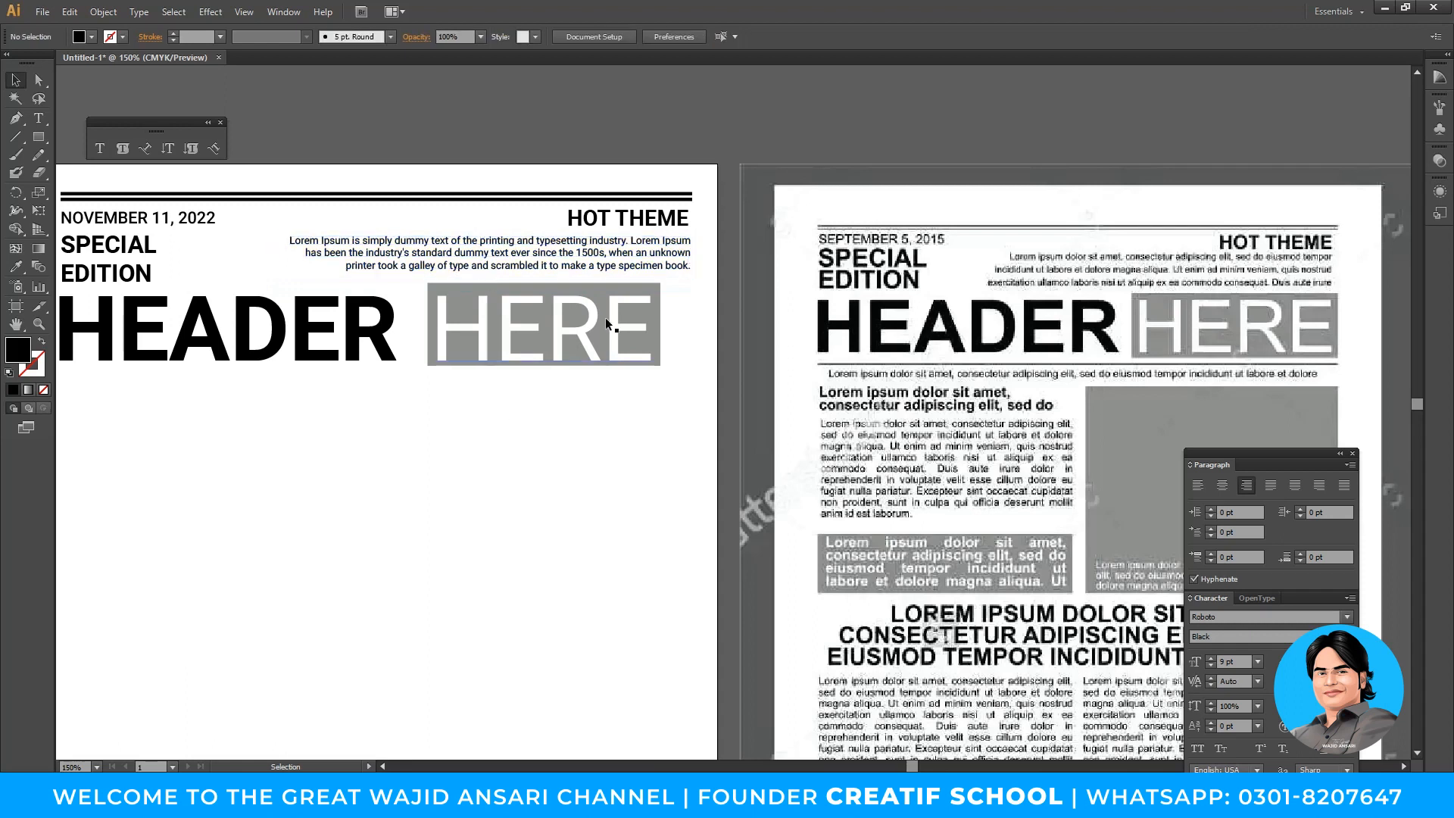
# Try extending the paragraph's text frame down over HERE to test selecting the overlapping texts, and shorten it back above the headline
pyautogui.click(643, 248)
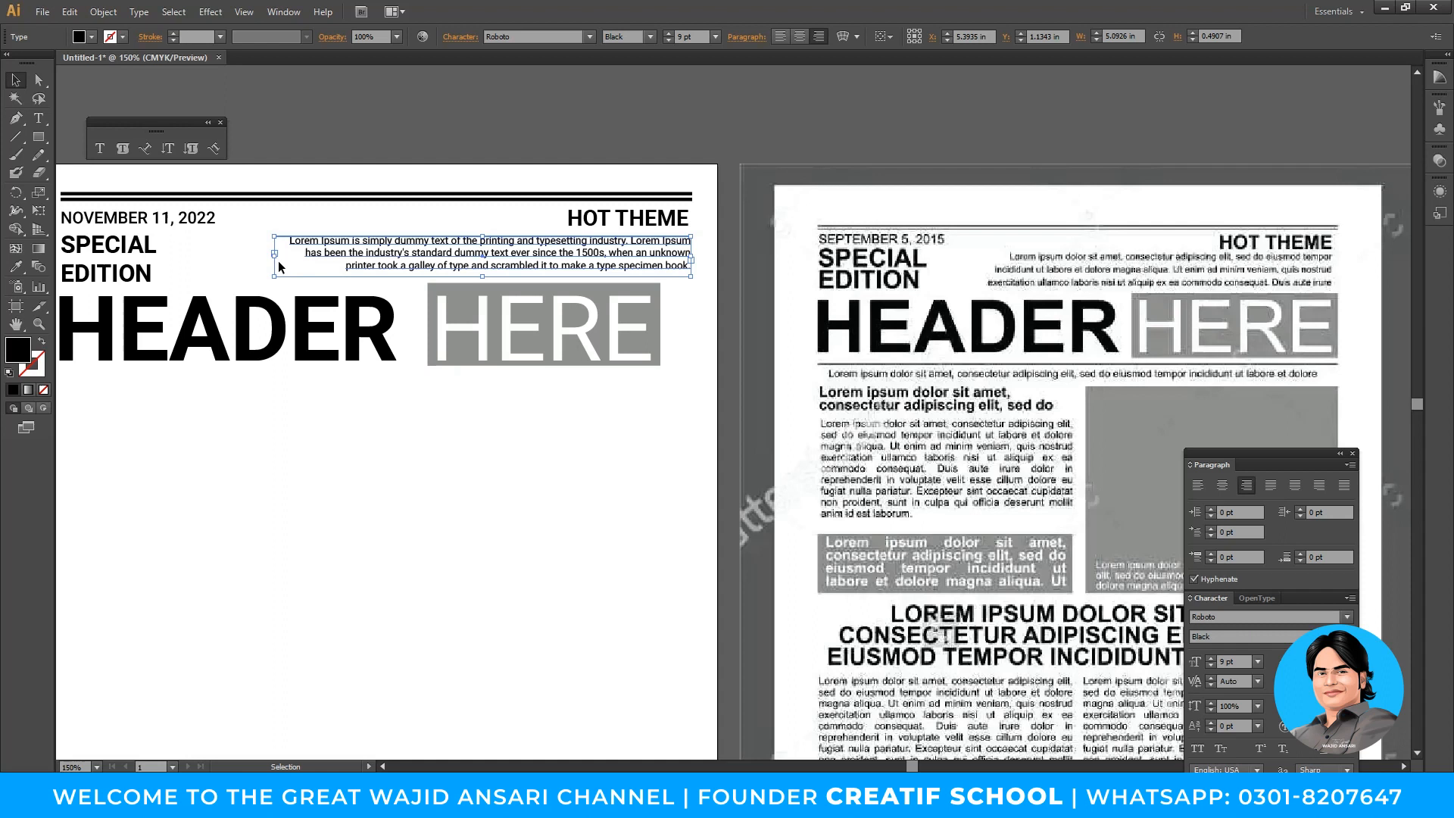
pyautogui.moveTo(482, 277); pyautogui.dragTo(487, 324)
pyautogui.click(514, 407)
pyautogui.click(501, 319)
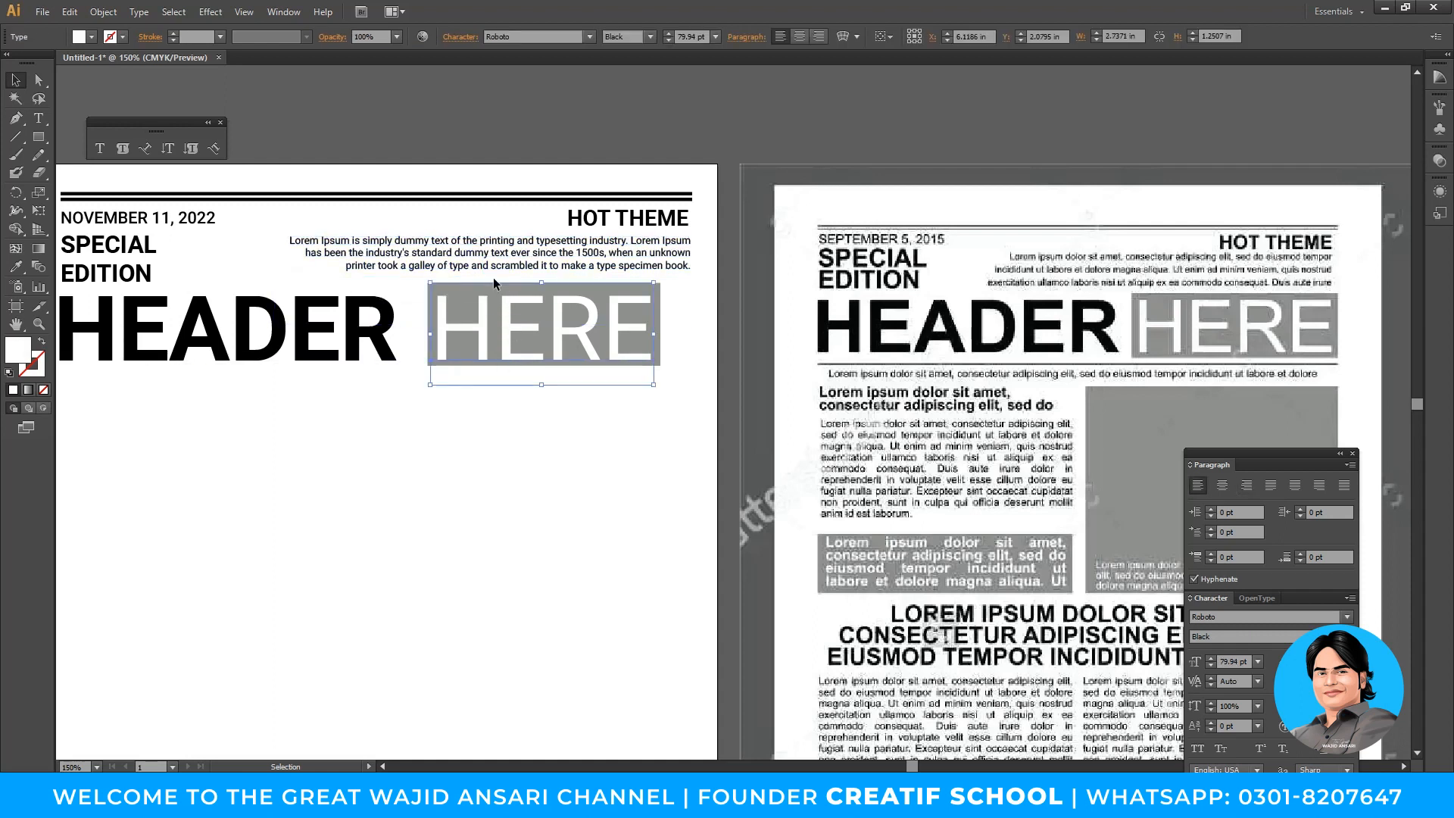
pyautogui.click(438, 267)
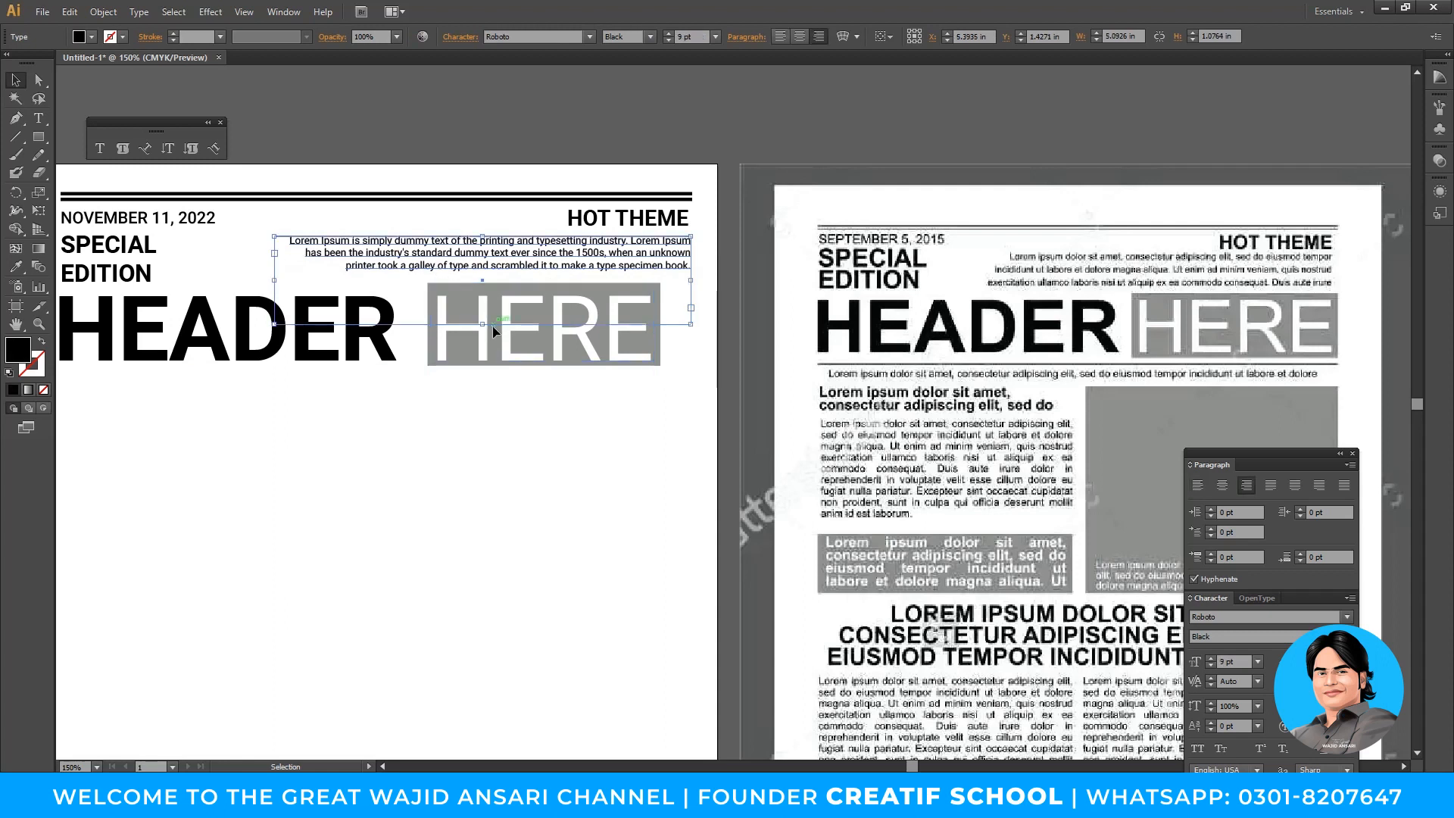
pyautogui.moveTo(483, 326); pyautogui.dragTo(519, 277)
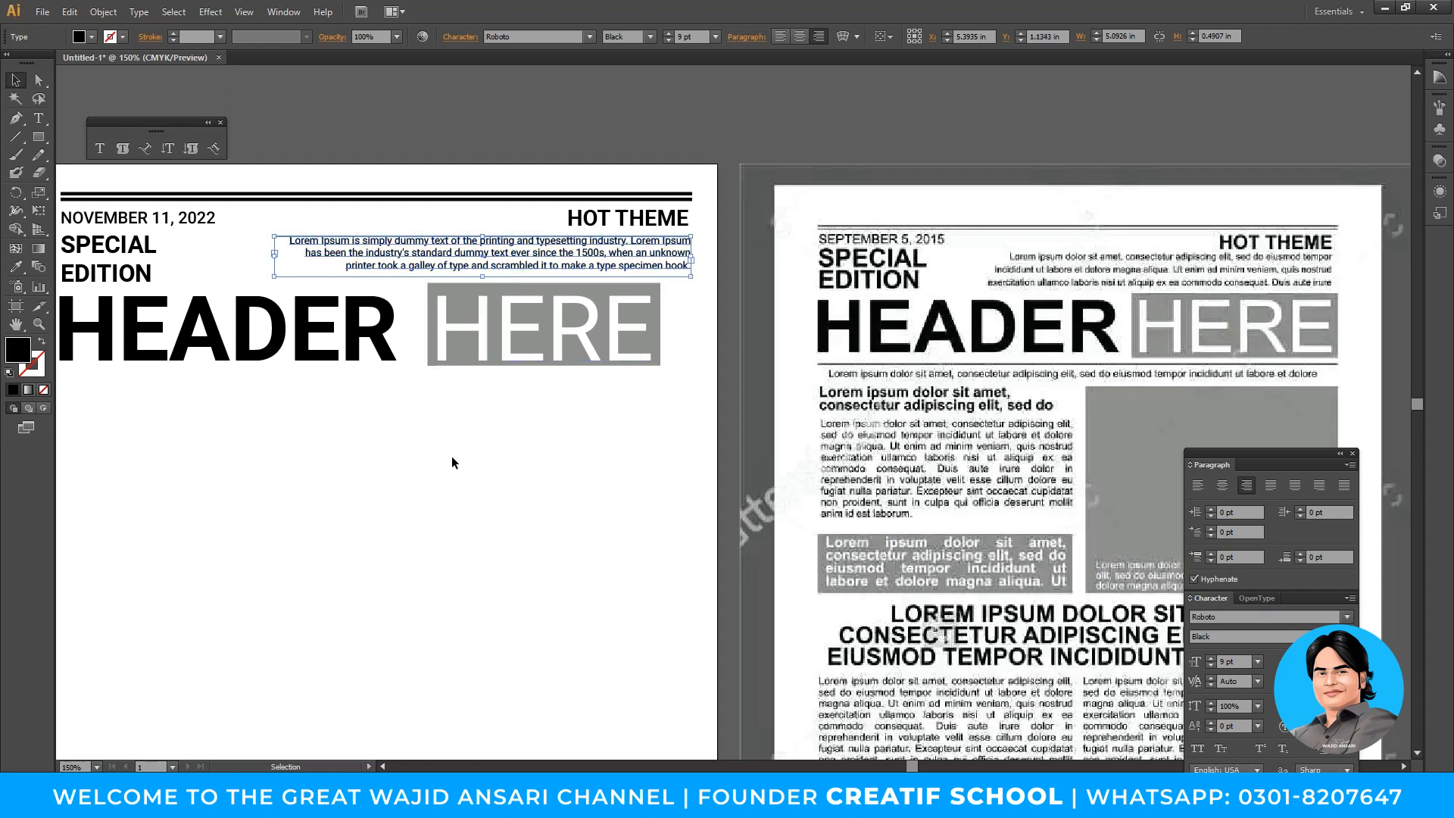
# Try moving the dummy paragraph down into the blank area below the headline, undo the move, and deselect it
pyautogui.moveTo(478, 307); pyautogui.dragTo(474, 496)
pyautogui.hotkey('ctrl', 'z')
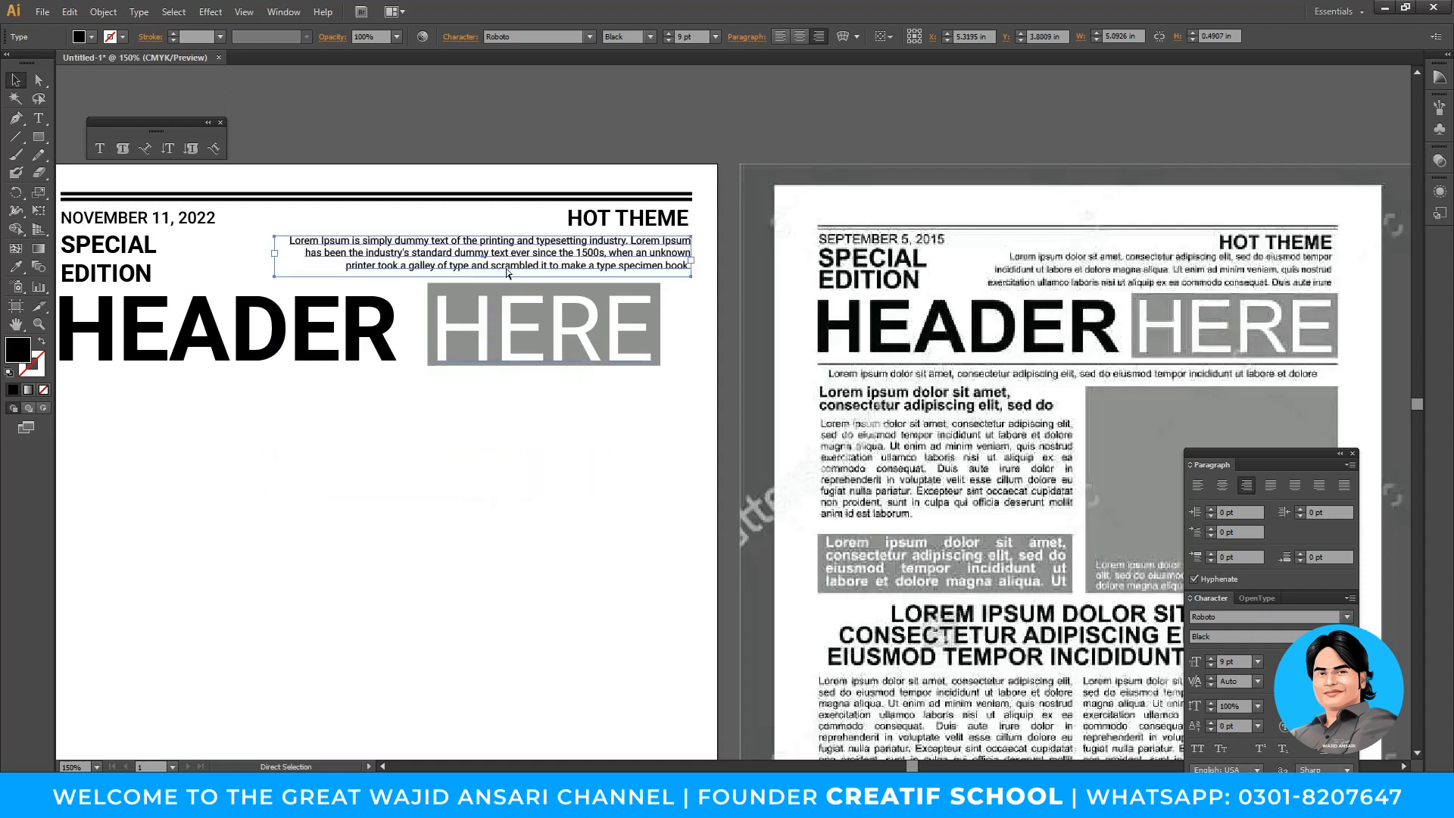
pyautogui.moveTo(482, 279); pyautogui.dragTo(528, 278)
pyautogui.click(529, 471)
pyautogui.moveTo(529, 471); pyautogui.dragTo(625, 451)
pyautogui.keyDown('ctrl'); pyautogui.keyDown('alt'); pyautogui.click(684, 434); pyautogui.keyUp('alt'); pyautogui.keyUp('ctrl')
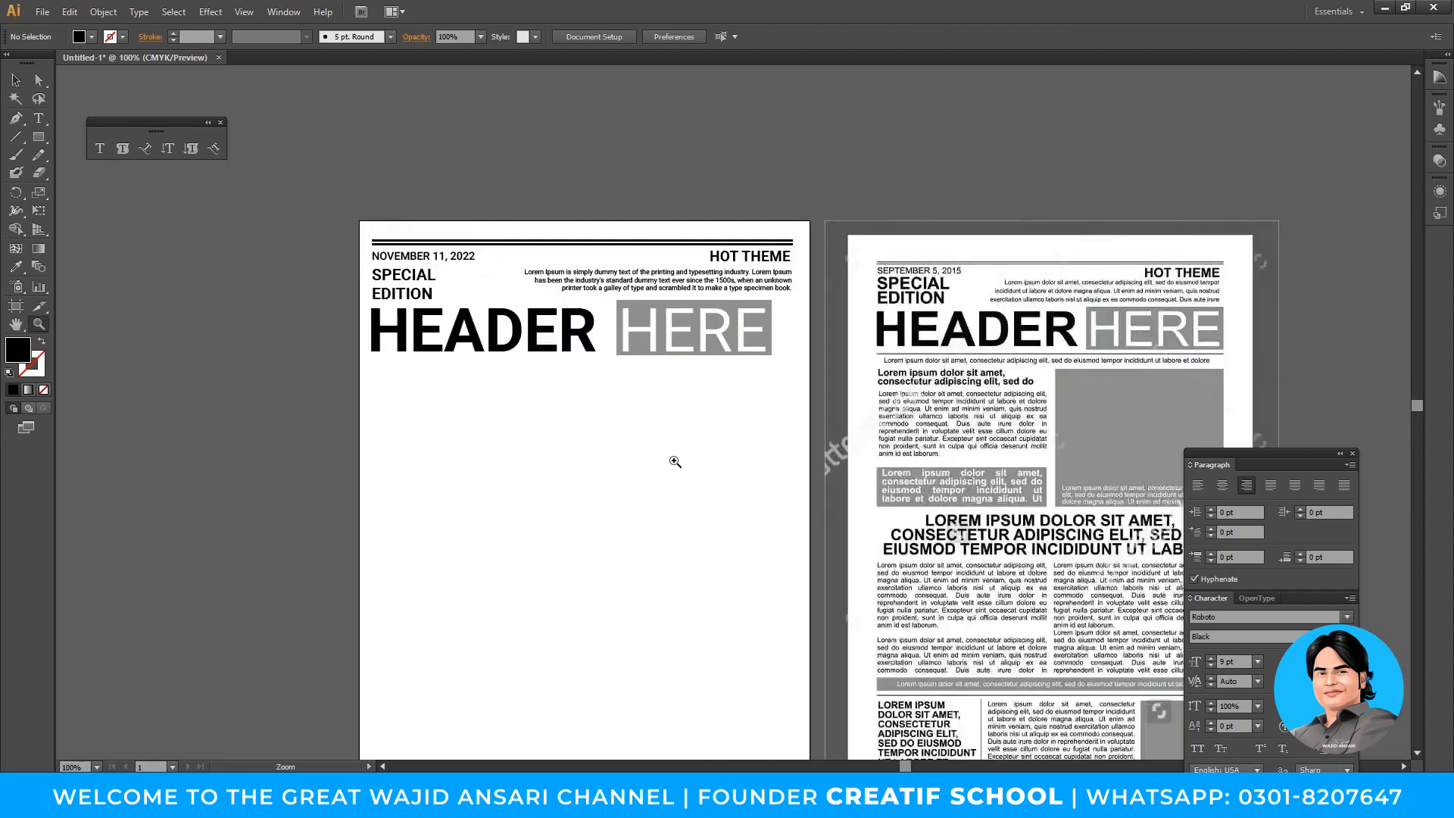
# Move the gray rectangle behind HERE down slightly so it is vertically centred on the word, and deselect it
pyautogui.moveTo(685, 500); pyautogui.dragTo(636, 479)
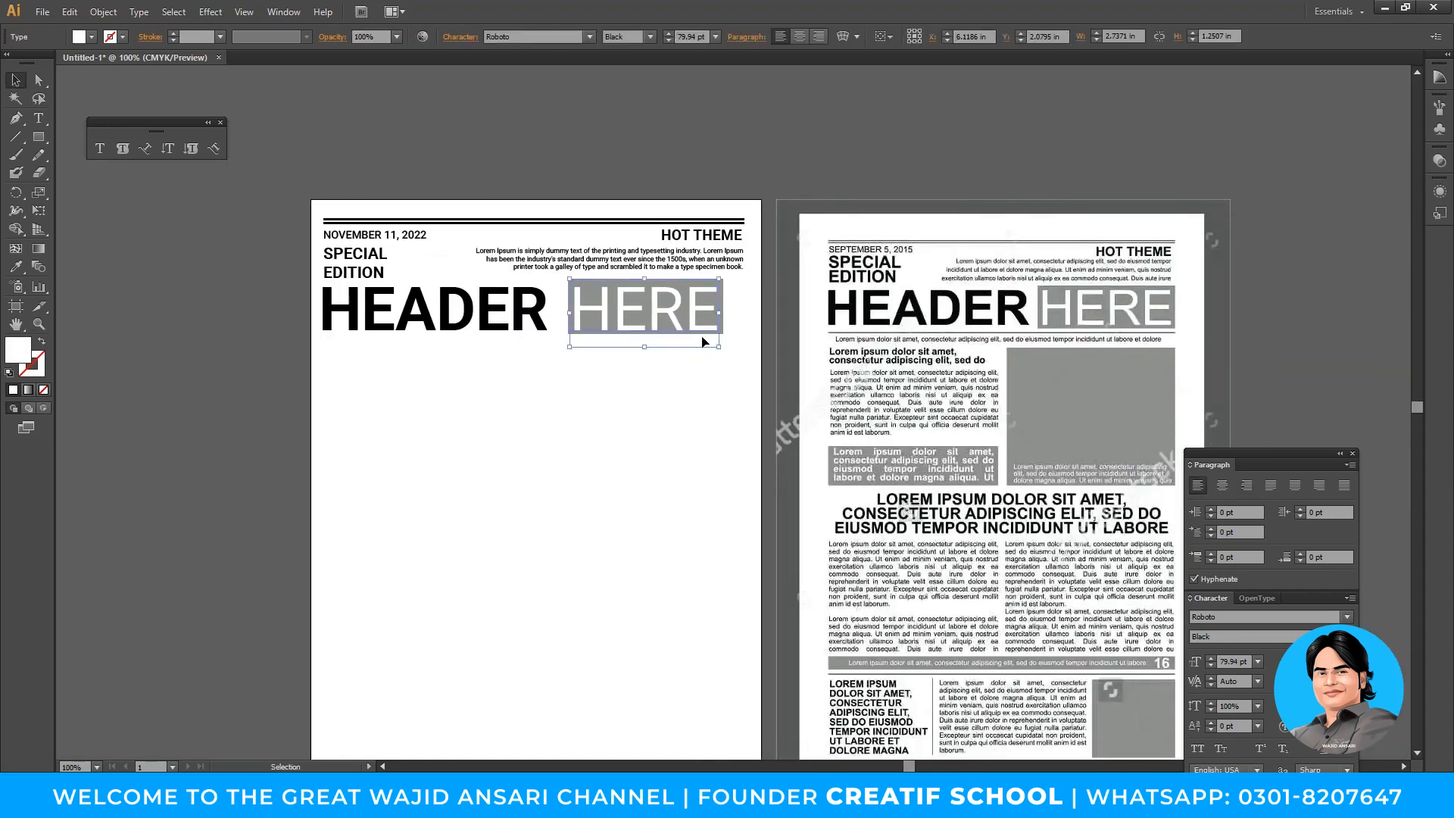
pyautogui.moveTo(577, 286); pyautogui.dragTo(830, 415)
pyautogui.moveTo(673, 253); pyautogui.dragTo(860, 450)
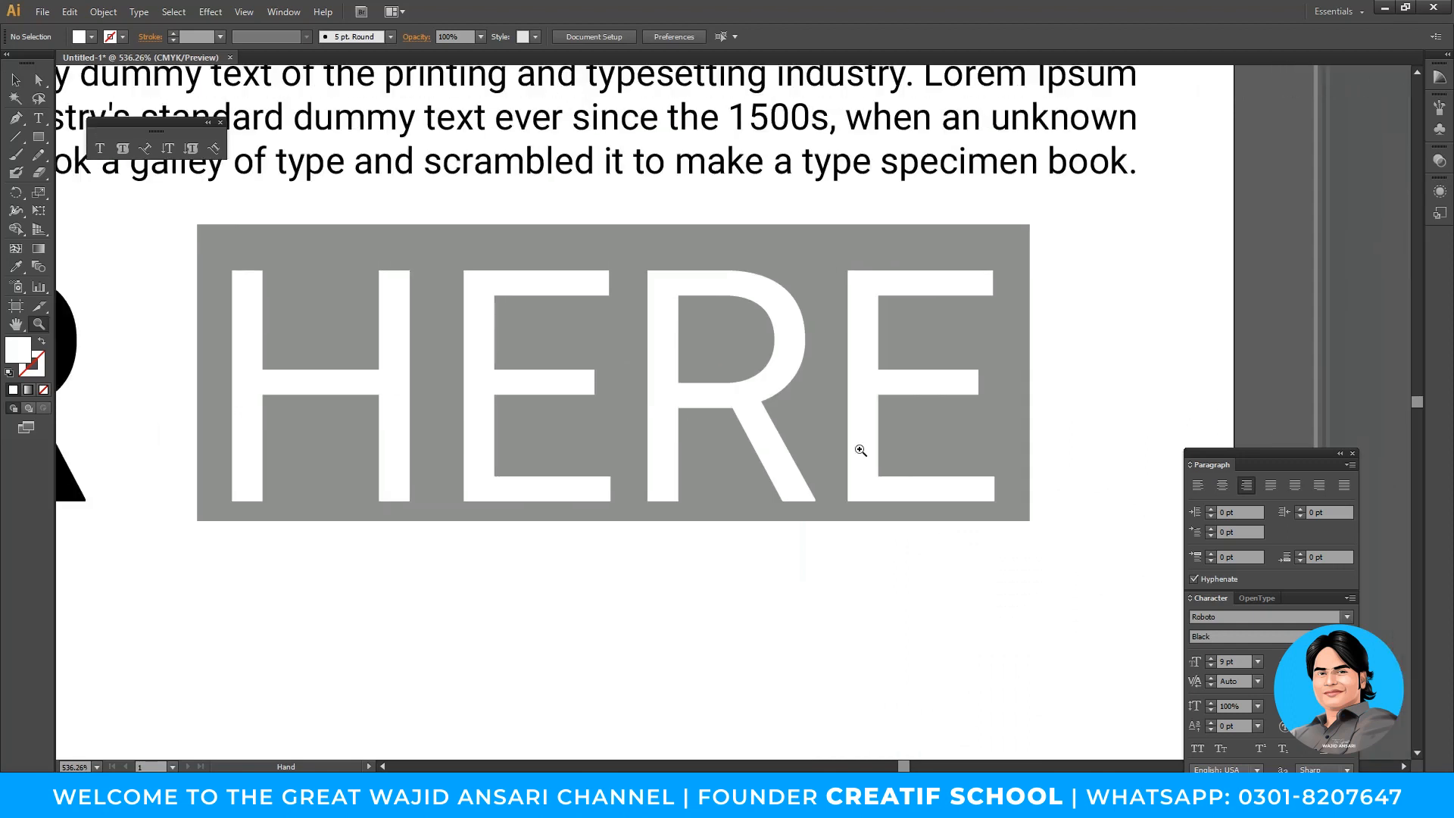
pyautogui.keyDown('ctrl'); pyautogui.keyDown('alt'); pyautogui.click(818, 429); pyautogui.keyUp('alt'); pyautogui.keyUp('ctrl')
pyautogui.keyDown('ctrl'); pyautogui.keyDown('alt'); pyautogui.click(819, 430); pyautogui.keyUp('alt'); pyautogui.keyUp('ctrl')
pyautogui.press('v')
pyautogui.moveTo(771, 289); pyautogui.dragTo(771, 297)
pyautogui.click(778, 555)
# Compare the recreated masthead, headline and HOT THEME blurb with the reference newspaper page
pyautogui.press('z')
pyautogui.keyDown('alt'); pyautogui.click(640, 457); pyautogui.keyUp('alt')
pyautogui.keyDown('alt'); pyautogui.click(640, 457); pyautogui.keyUp('alt')
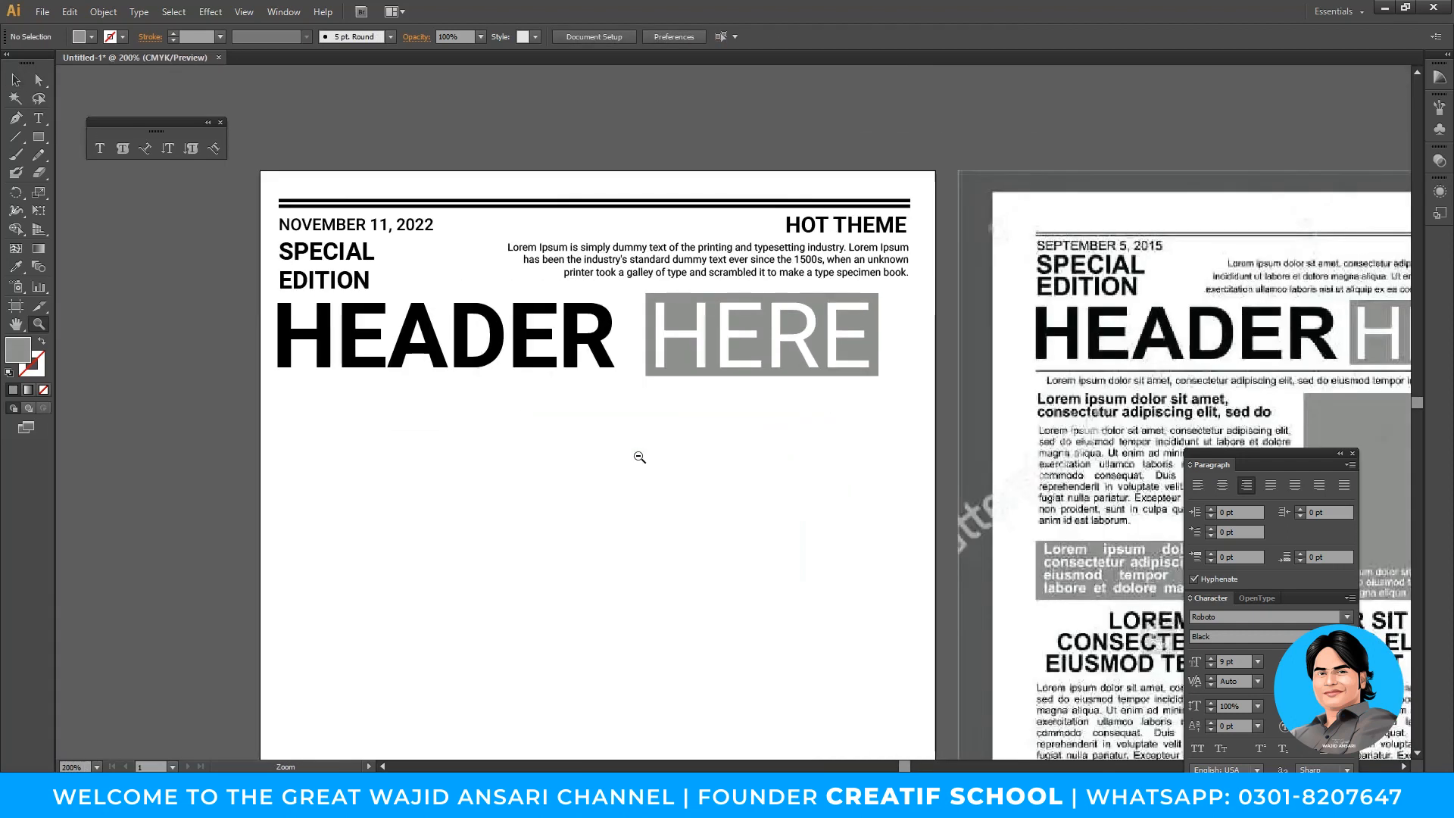
pyautogui.keyDown('alt'); pyautogui.click(779, 427); pyautogui.keyUp('alt')
pyautogui.moveTo(818, 394); pyautogui.dragTo(804, 265)
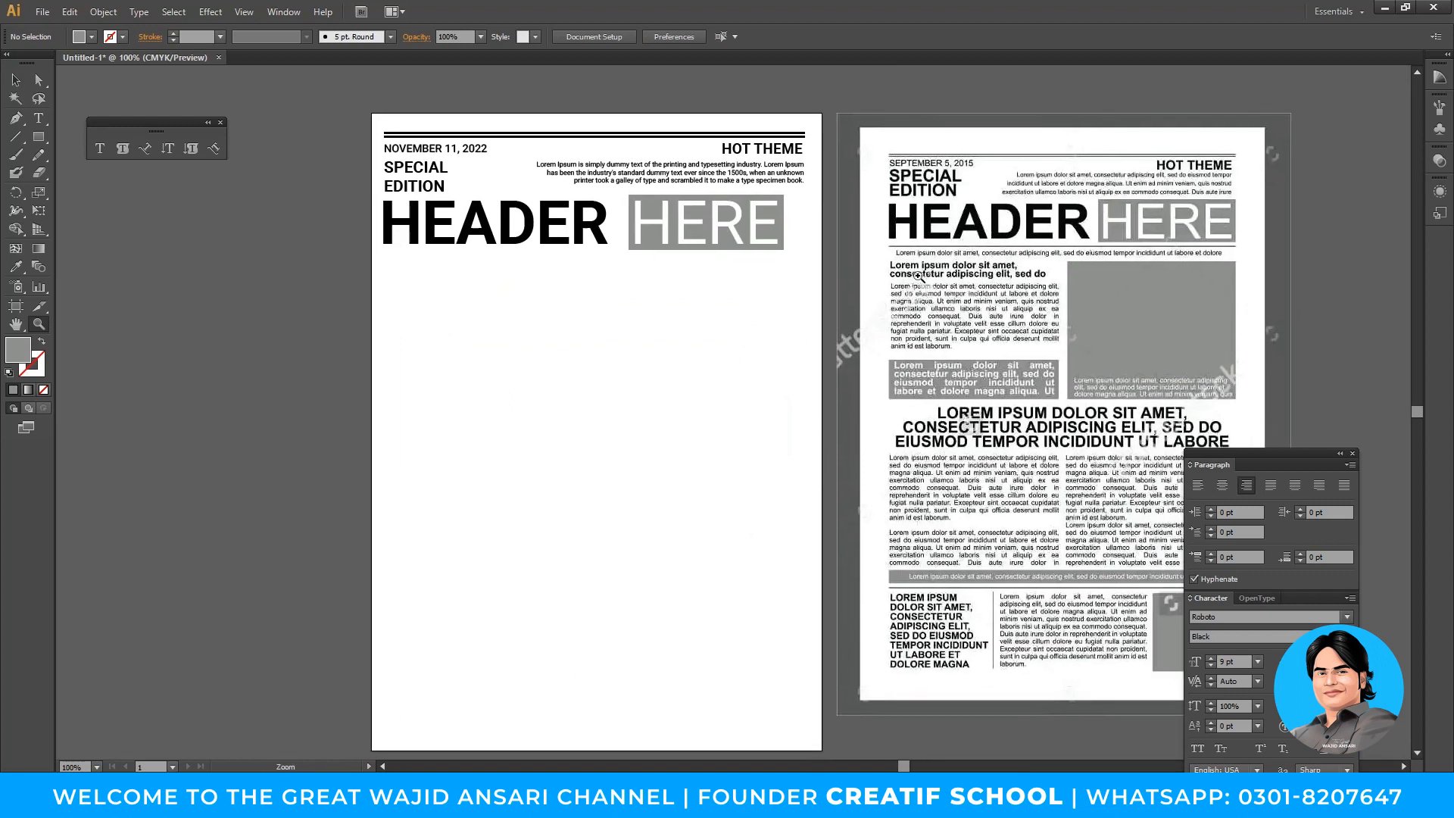
pyautogui.click(959, 268)
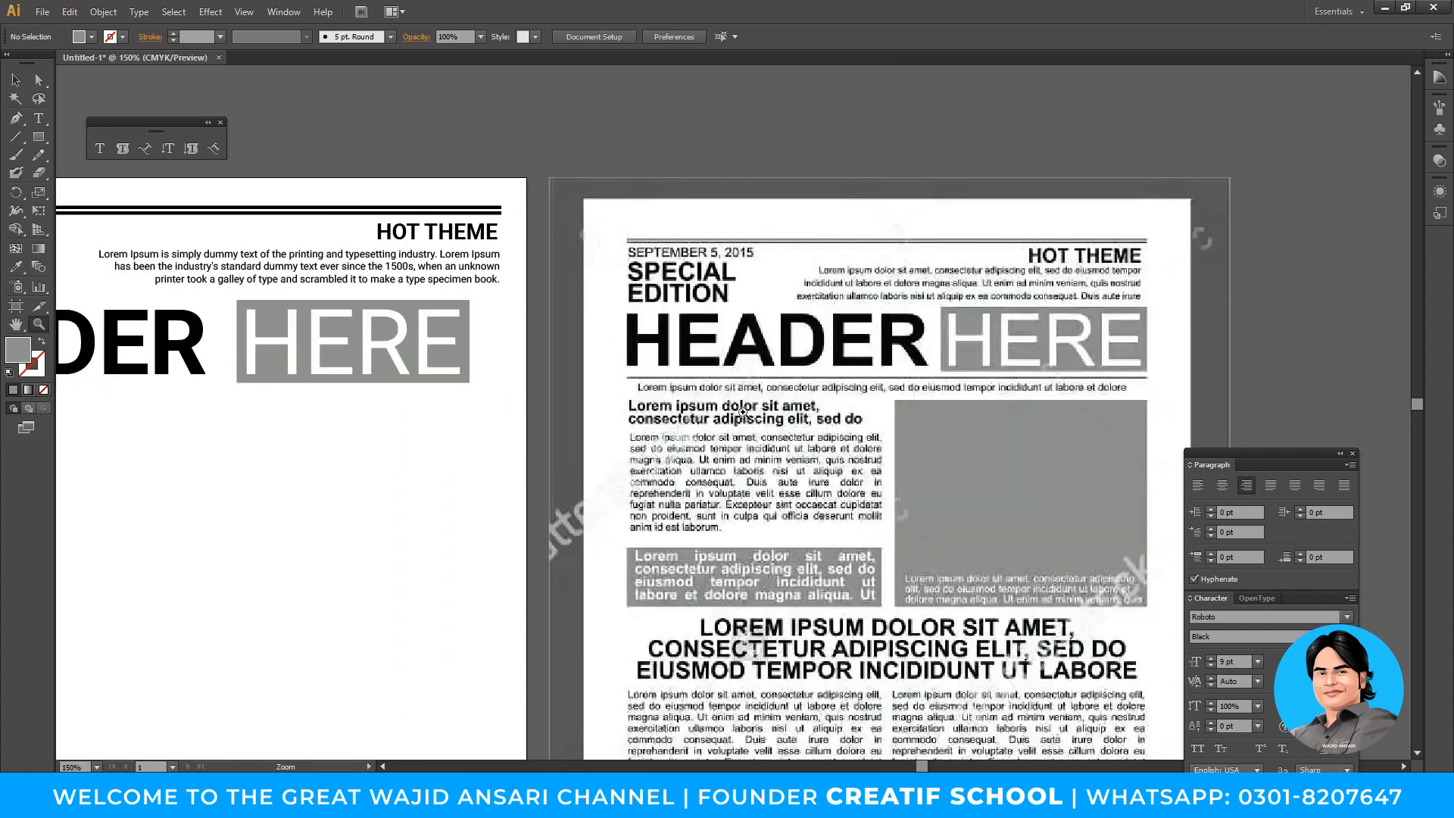
pyautogui.moveTo(715, 515); pyautogui.dragTo(787, 474)
pyautogui.keyDown('alt'); pyautogui.click(573, 453); pyautogui.keyUp('alt')
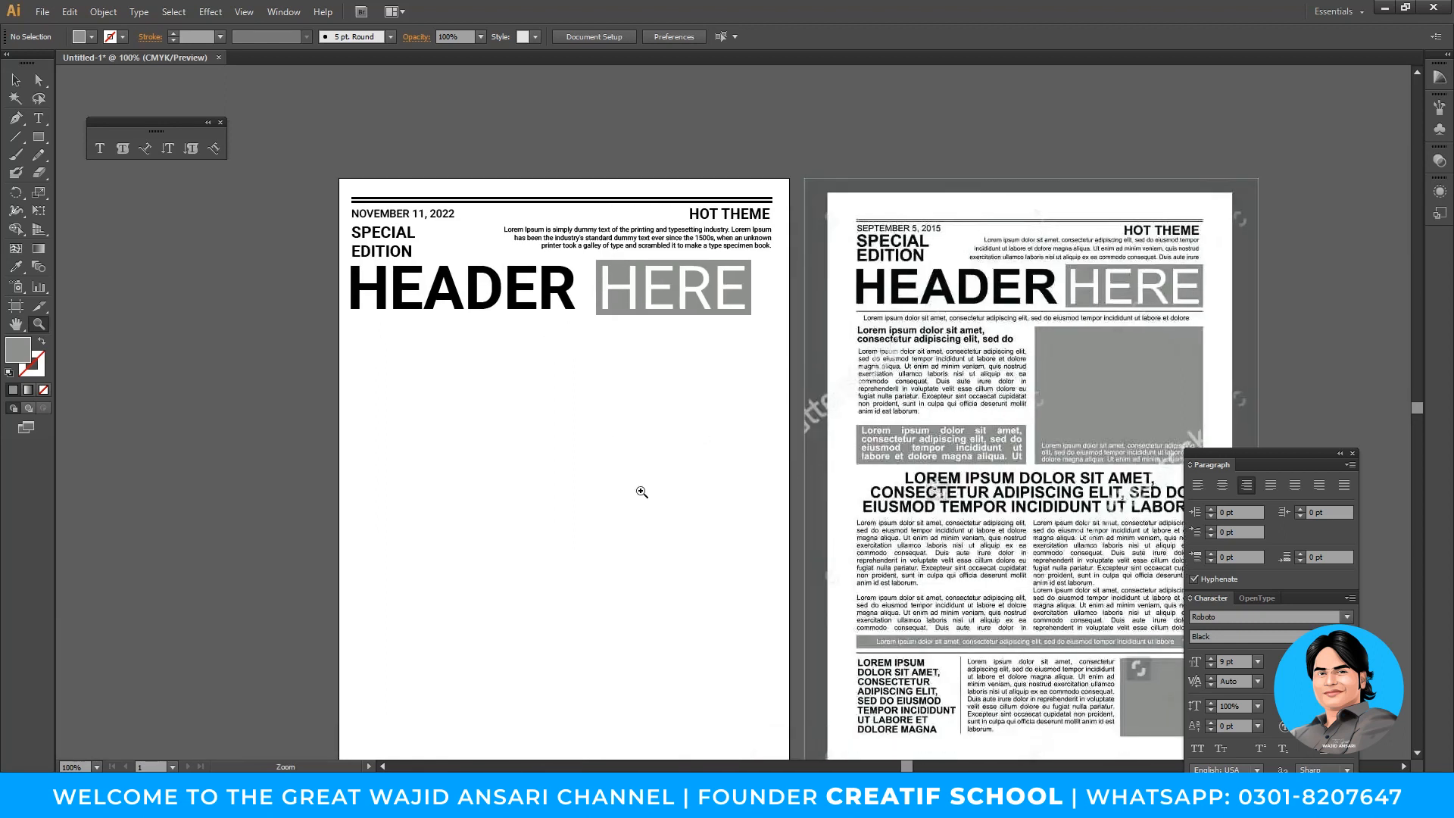
pyautogui.moveTo(701, 538); pyautogui.dragTo(636, 503)
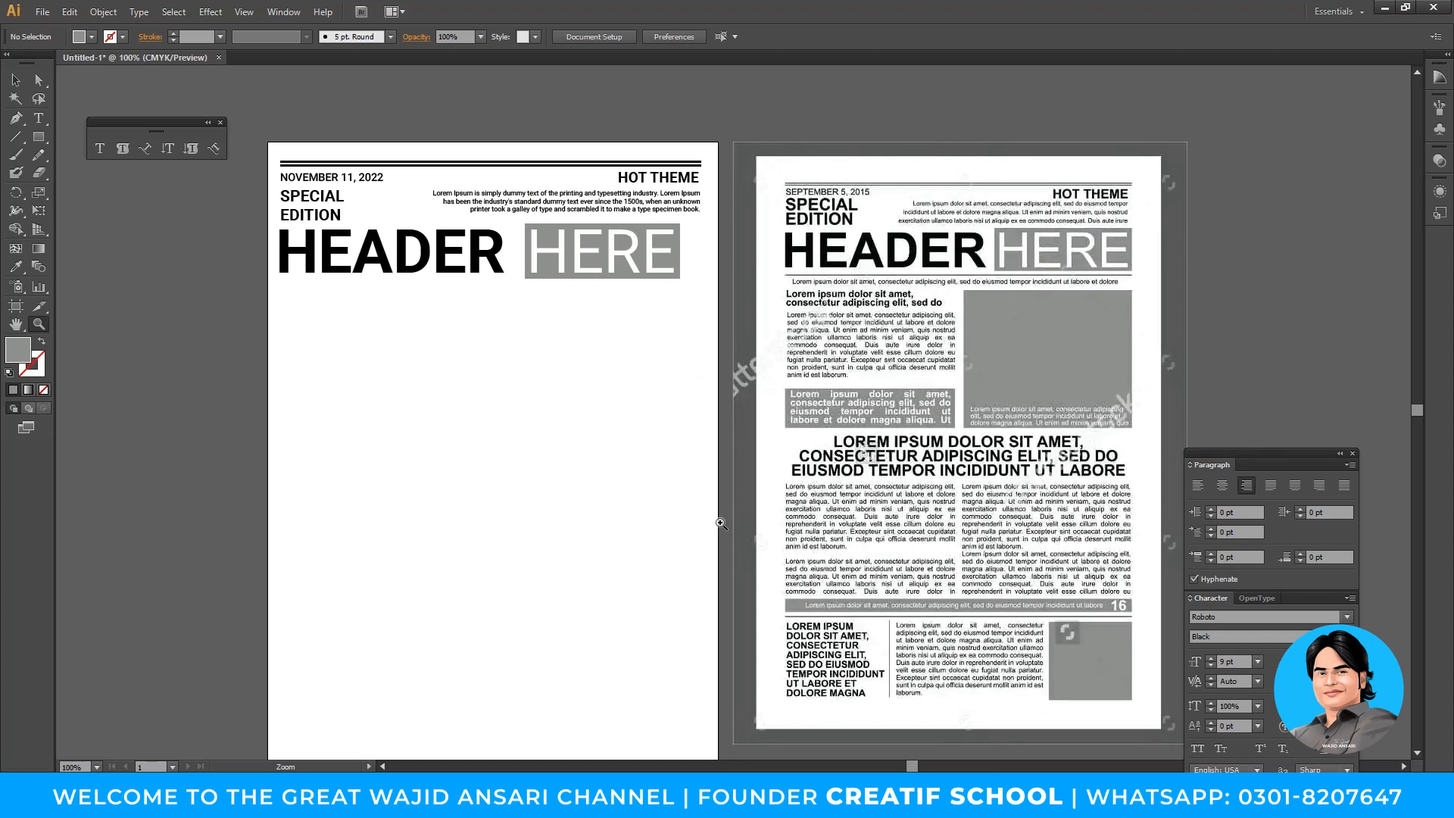
# Switch to Chrome and run a Google image search for "news paper a4"
pyautogui.hotkey('alt', 'Tab')
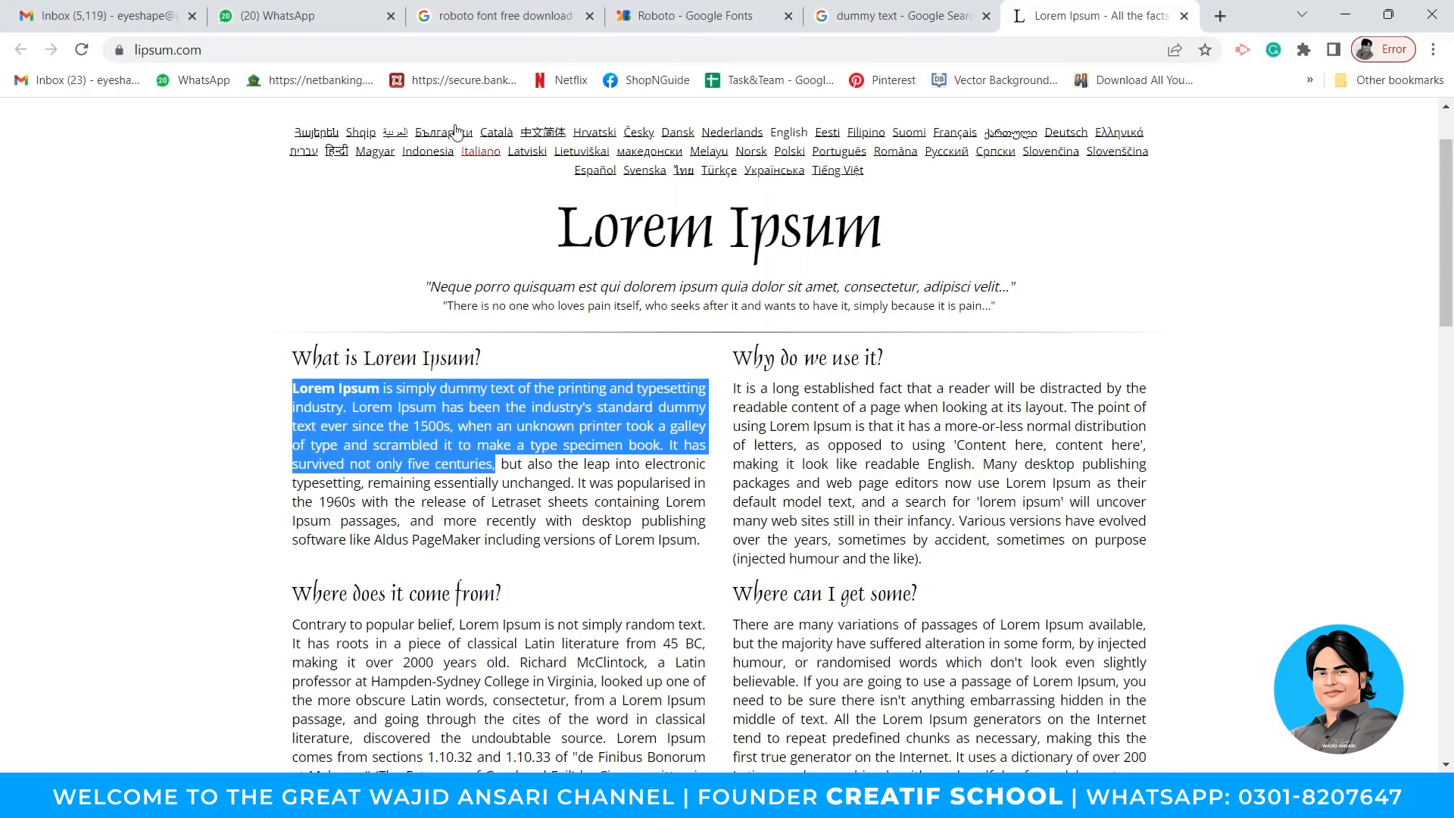
pyautogui.click(478, 16)
pyautogui.moveTo(363, 143); pyautogui.dragTo(47, 144)
pyautogui.write('news')
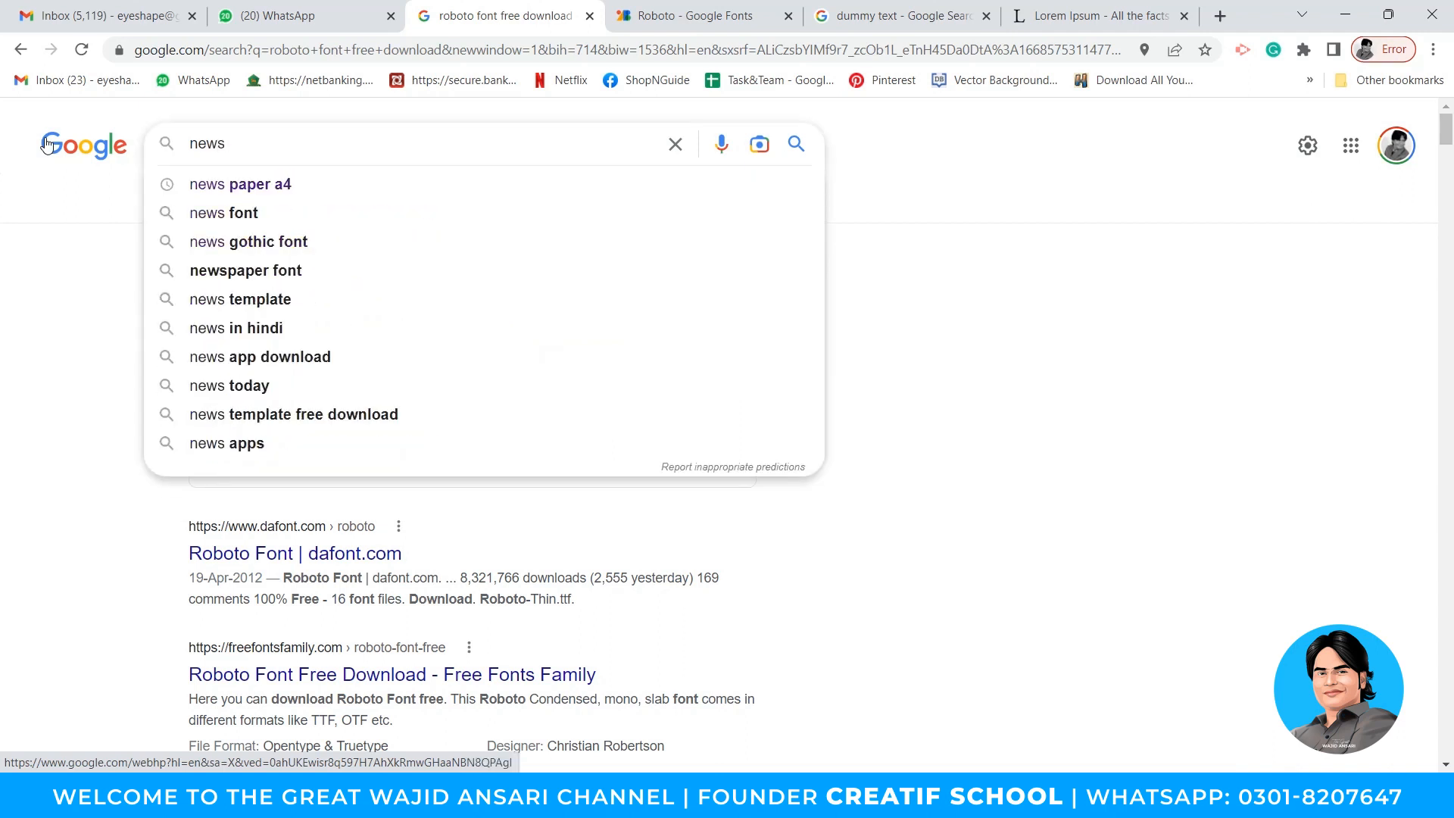
pyautogui.press('Down')
pyautogui.press('Return')
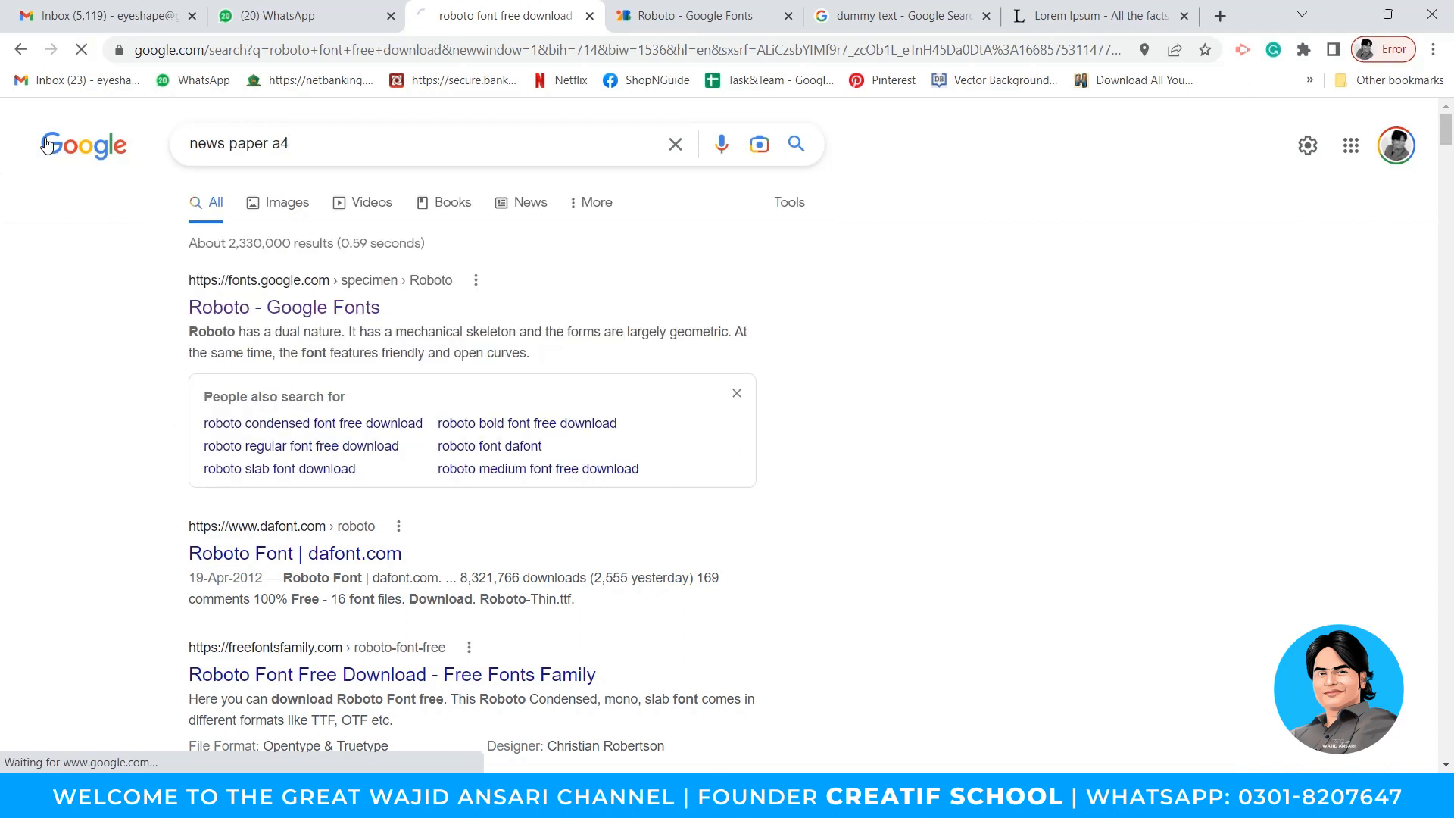
pyautogui.click(293, 203)
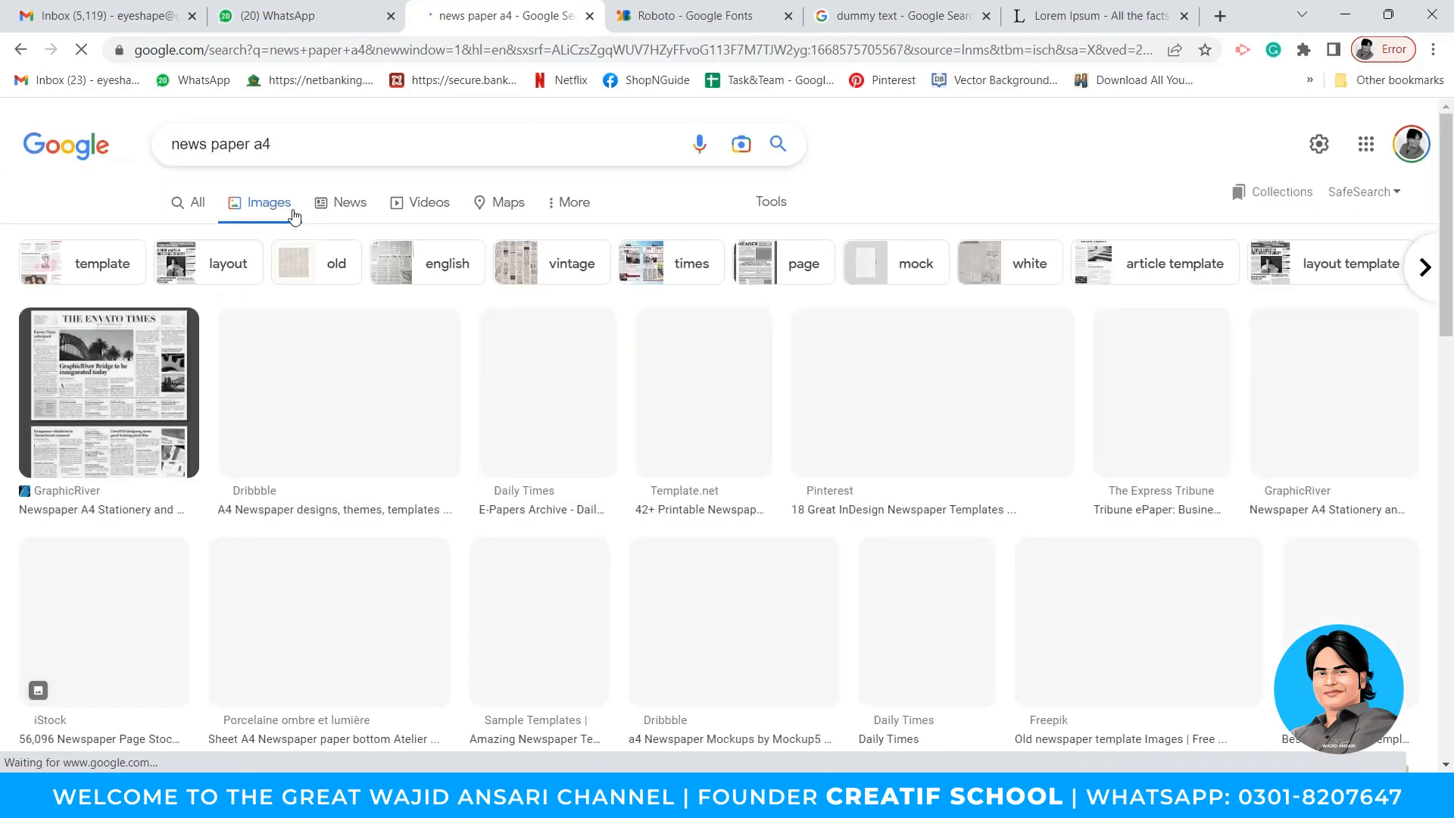
# Preview the Envato Times, HEADER HERE and Daily Times editorial layouts among the newspaper image results
pyautogui.click(157, 381)
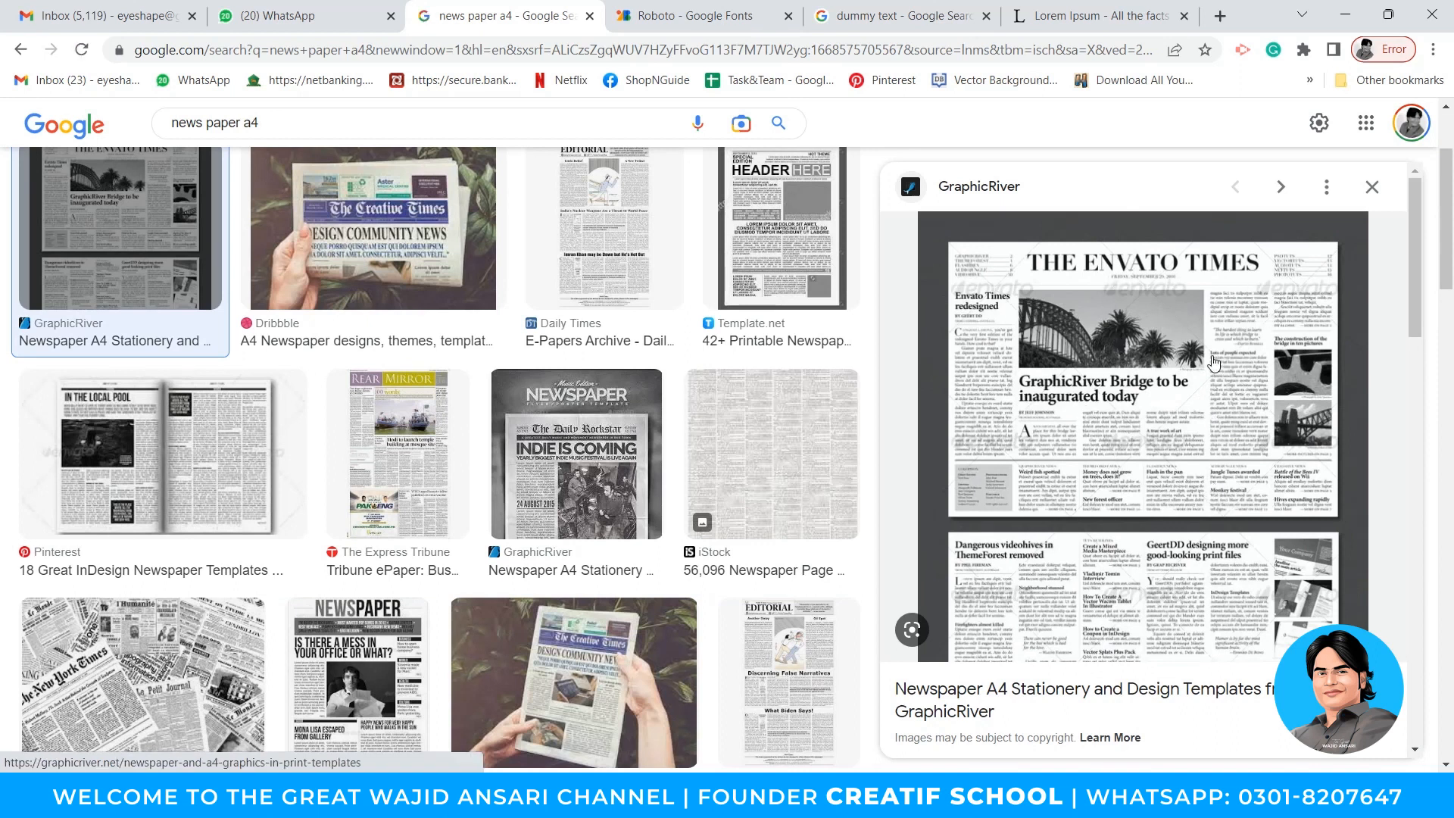
pyautogui.click(773, 241)
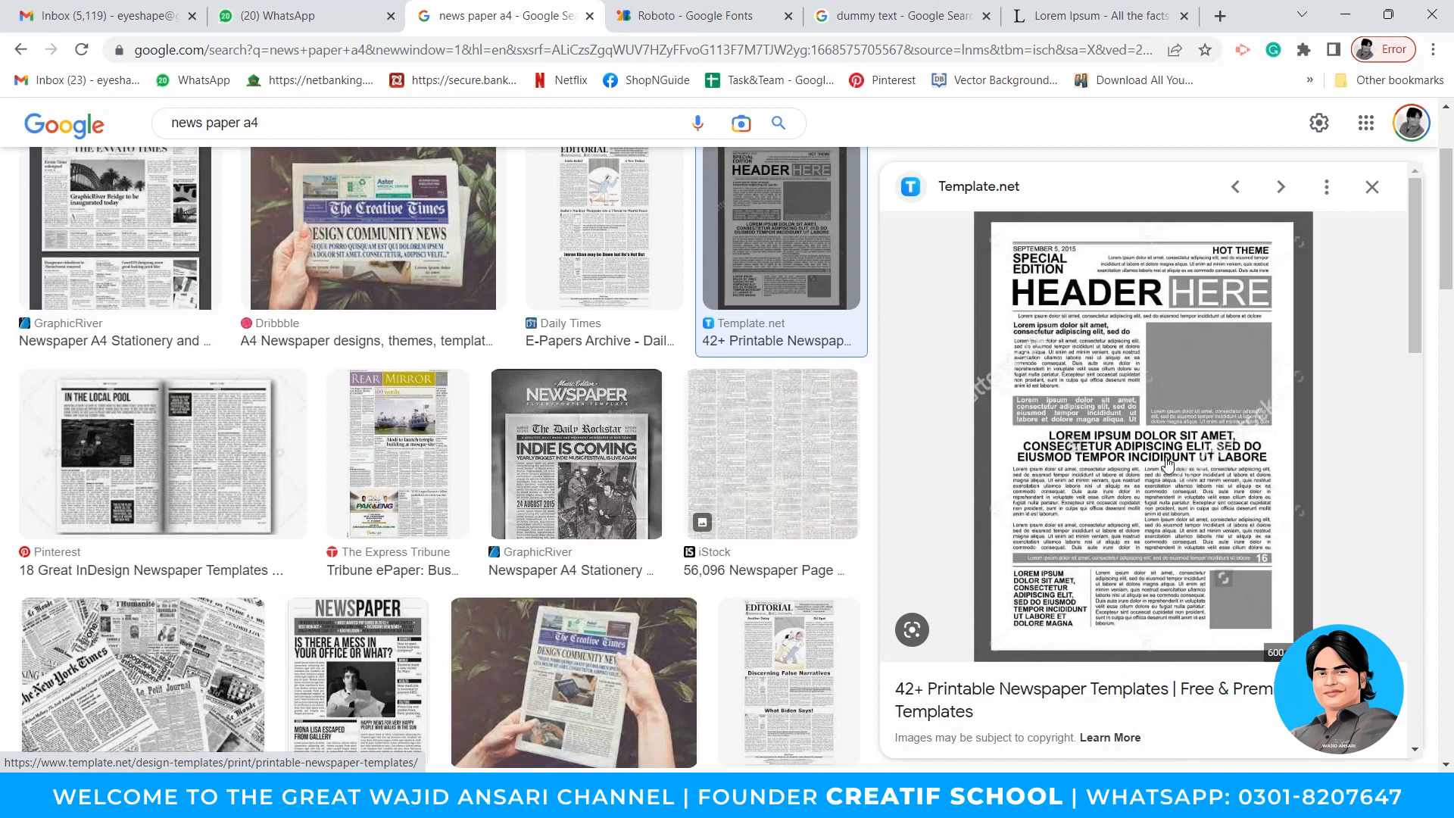
pyautogui.click(792, 648)
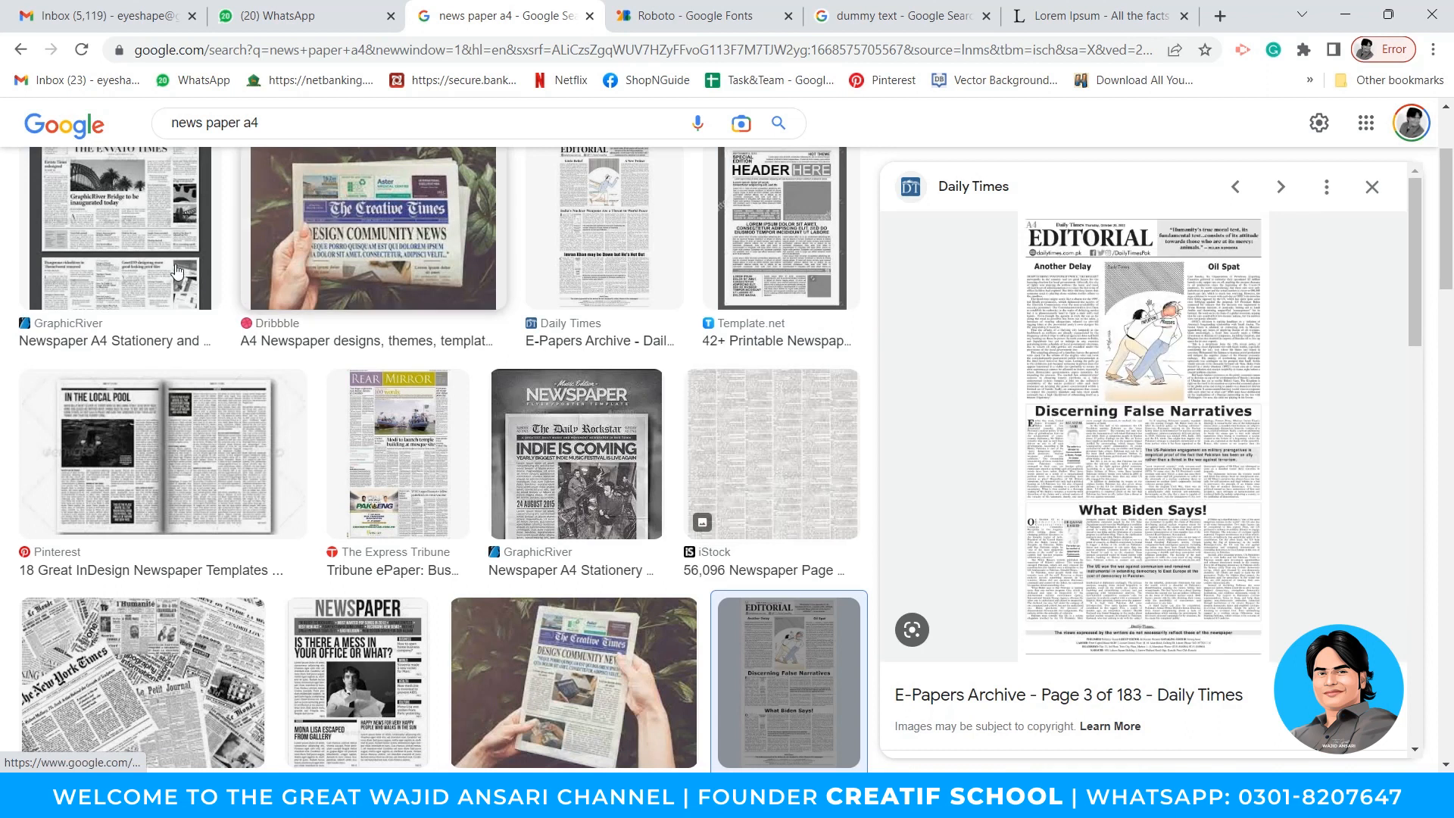
pyautogui.click(122, 227)
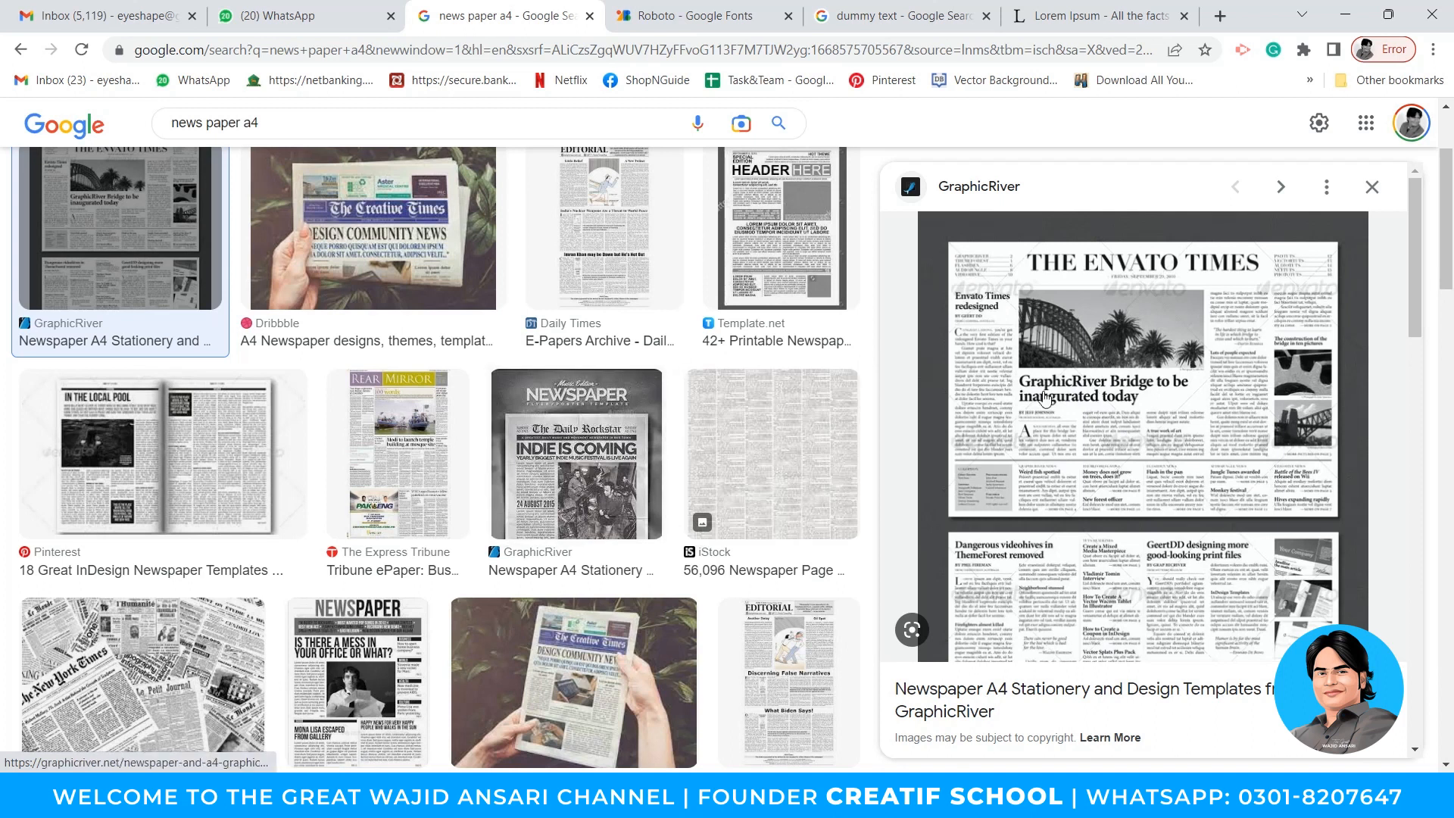
# Return to the Lorem Ipsum website and look through the page down to the standard Lorem Ipsum passage
pyautogui.click(901, 15)
pyautogui.click(1085, 9)
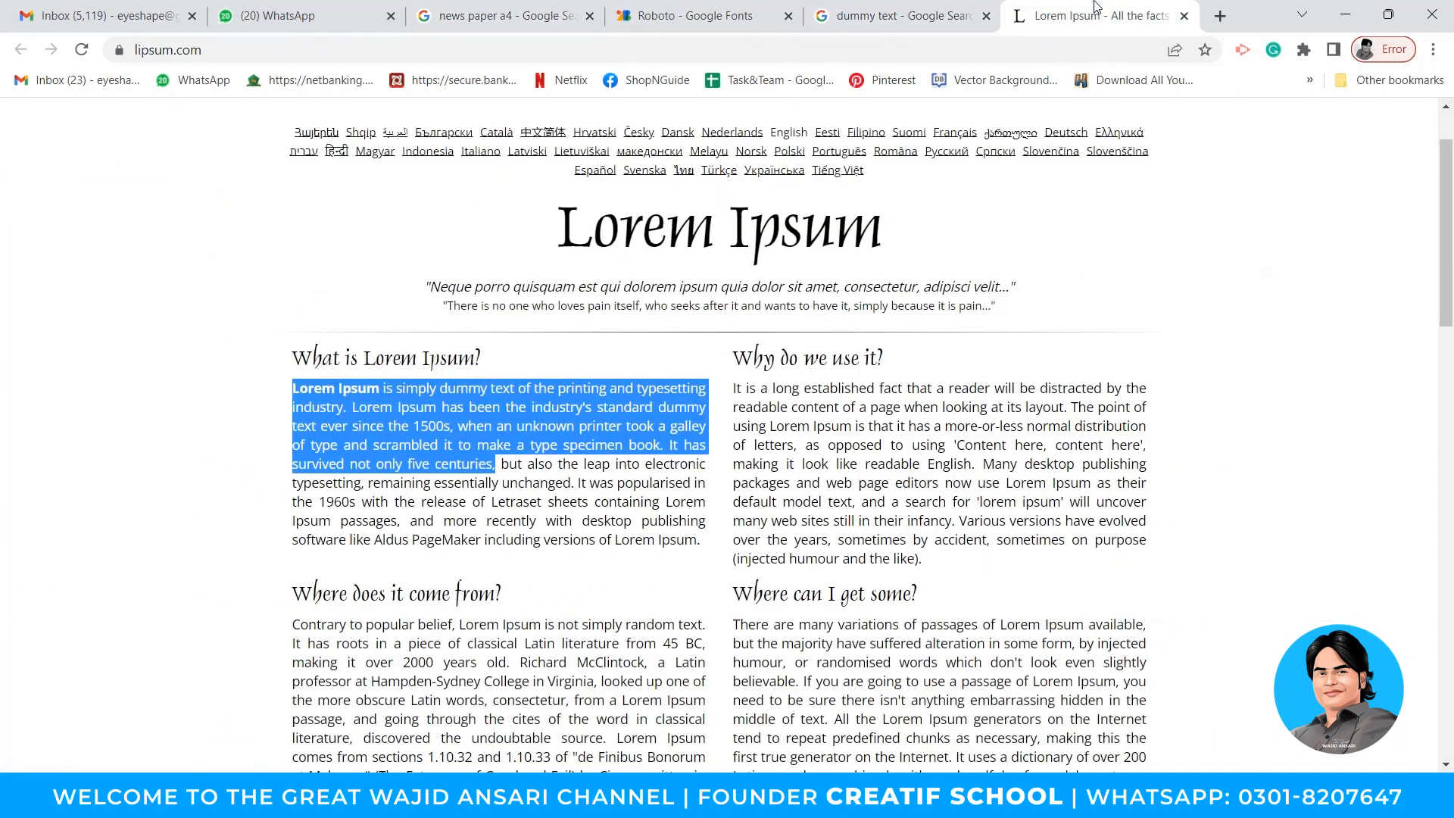
pyautogui.scroll(-6, 942, 333)
pyautogui.scroll(-3, 942, 347)
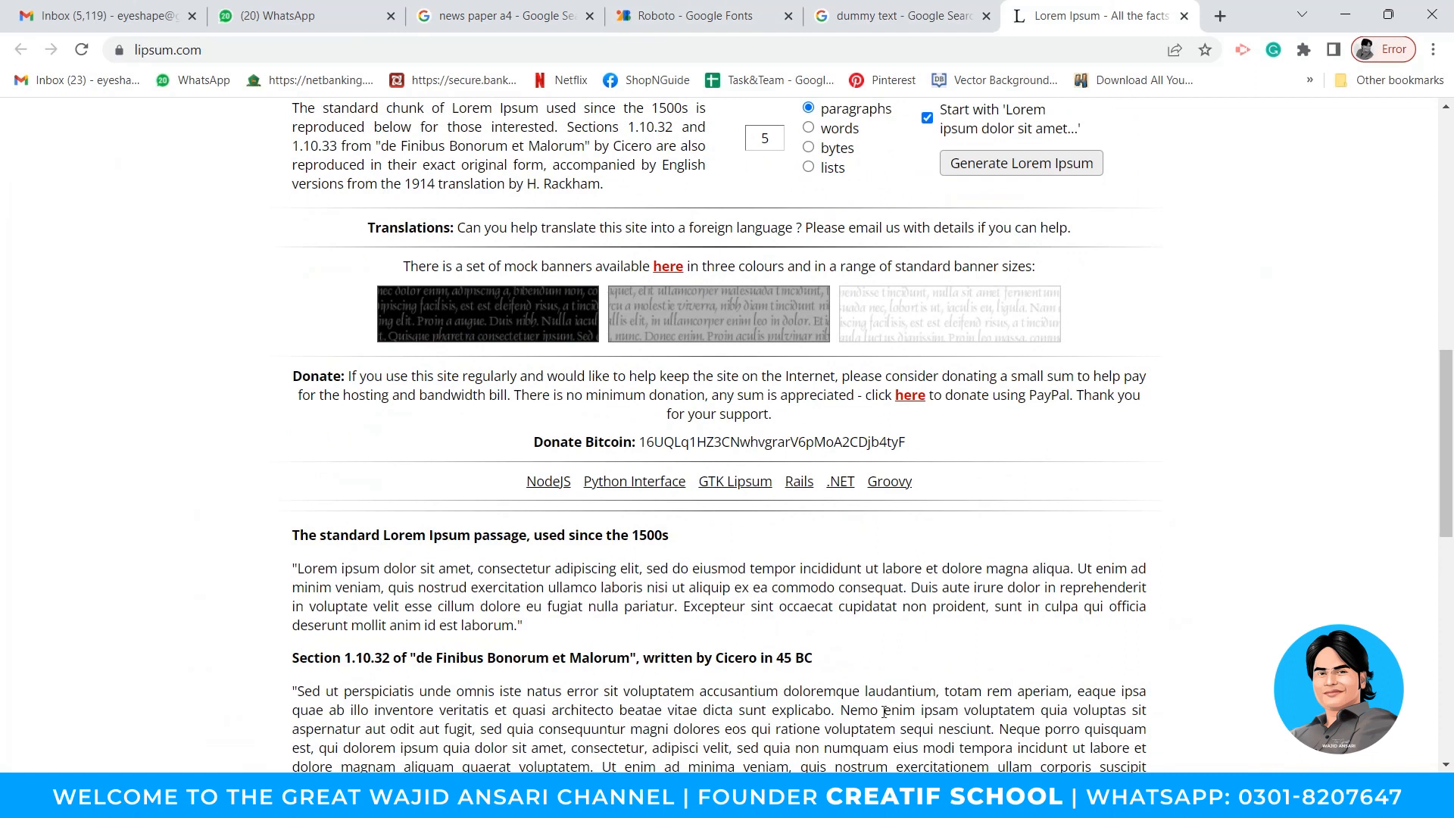
# Switch back to Illustrator and delete all the recreated newspaper artwork together with the reference image
pyautogui.click(787, 800)
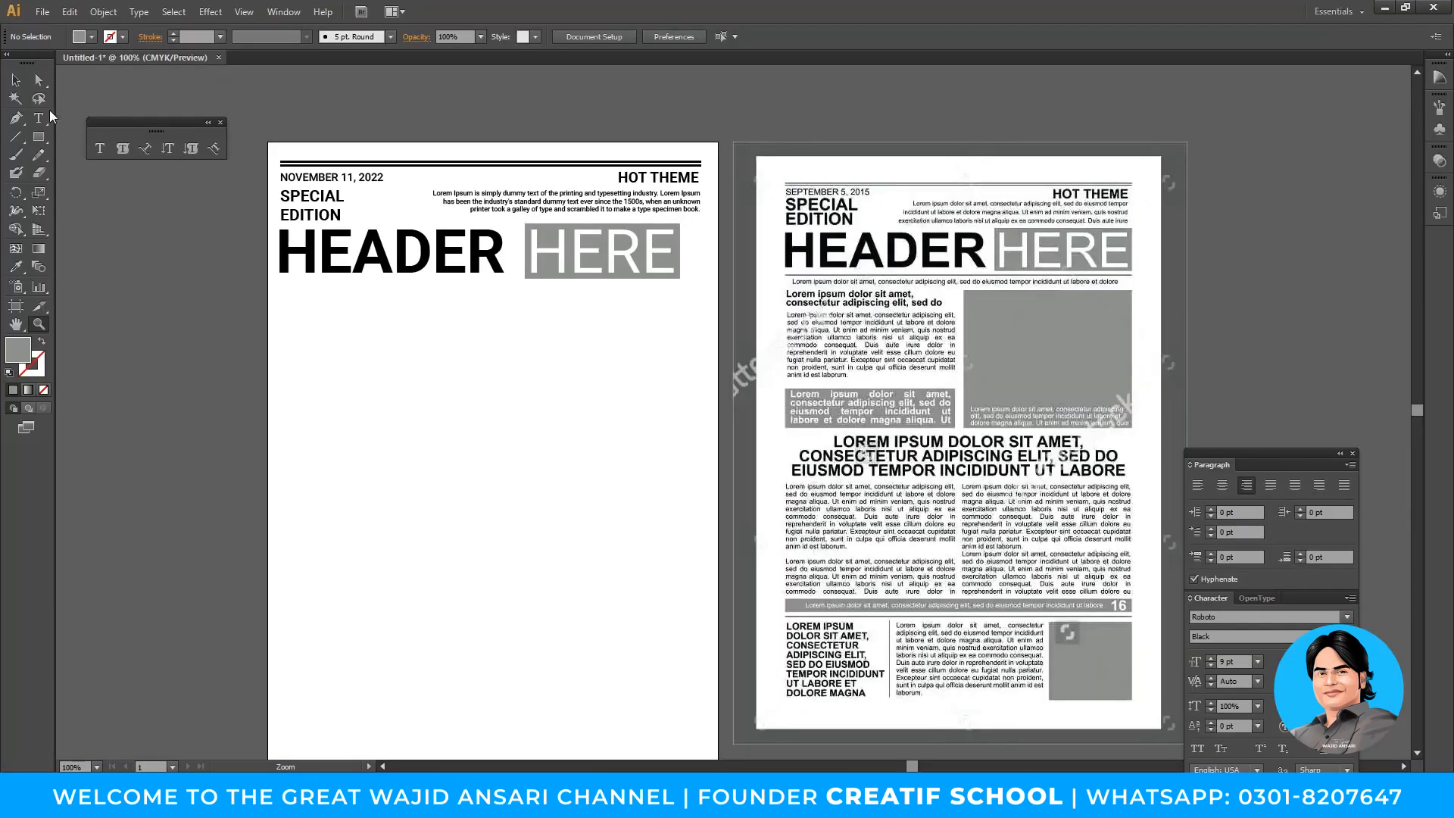
pyautogui.click(15, 79)
pyautogui.moveTo(269, 120); pyautogui.dragTo(742, 394)
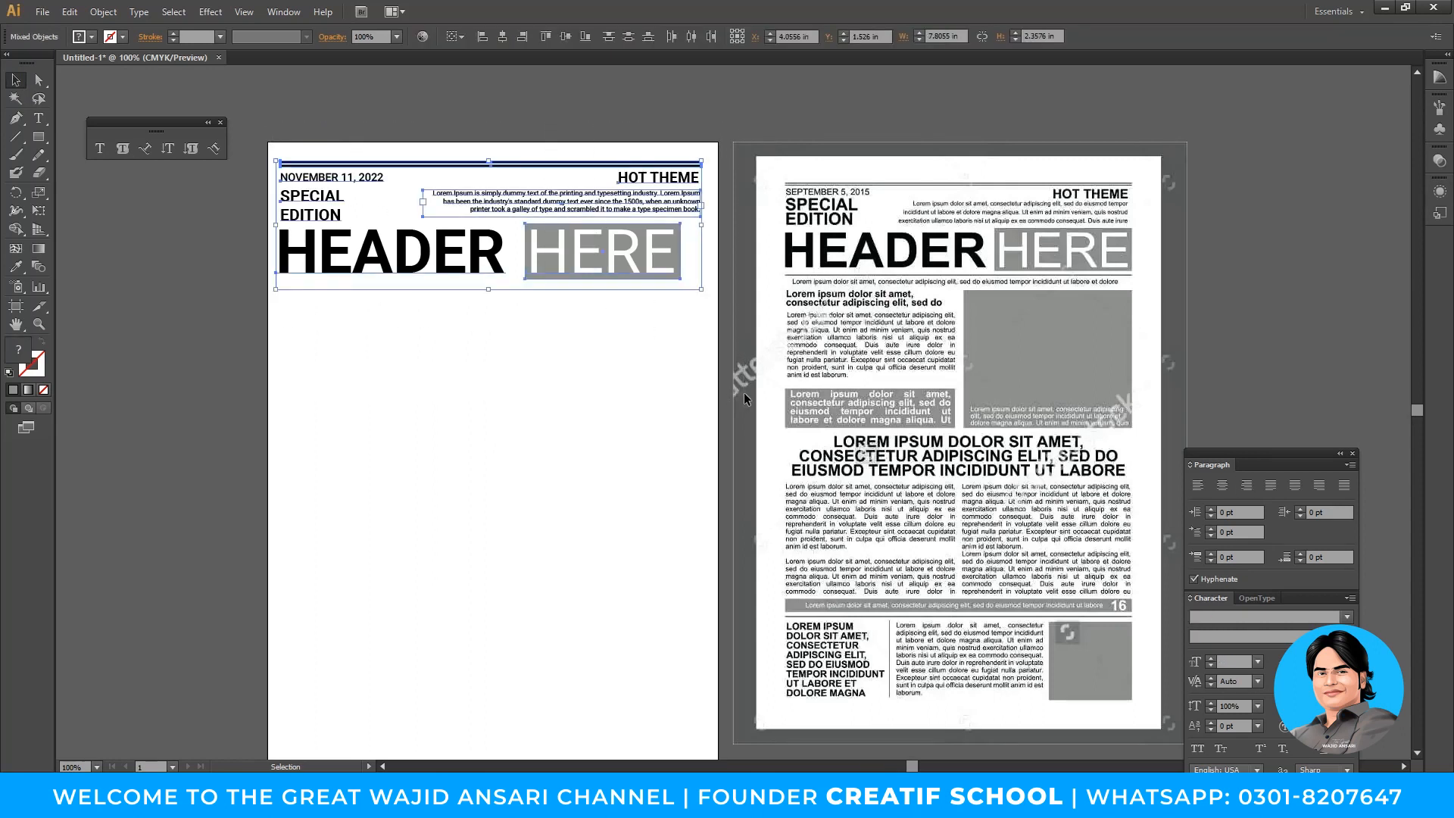
pyautogui.click(744, 392)
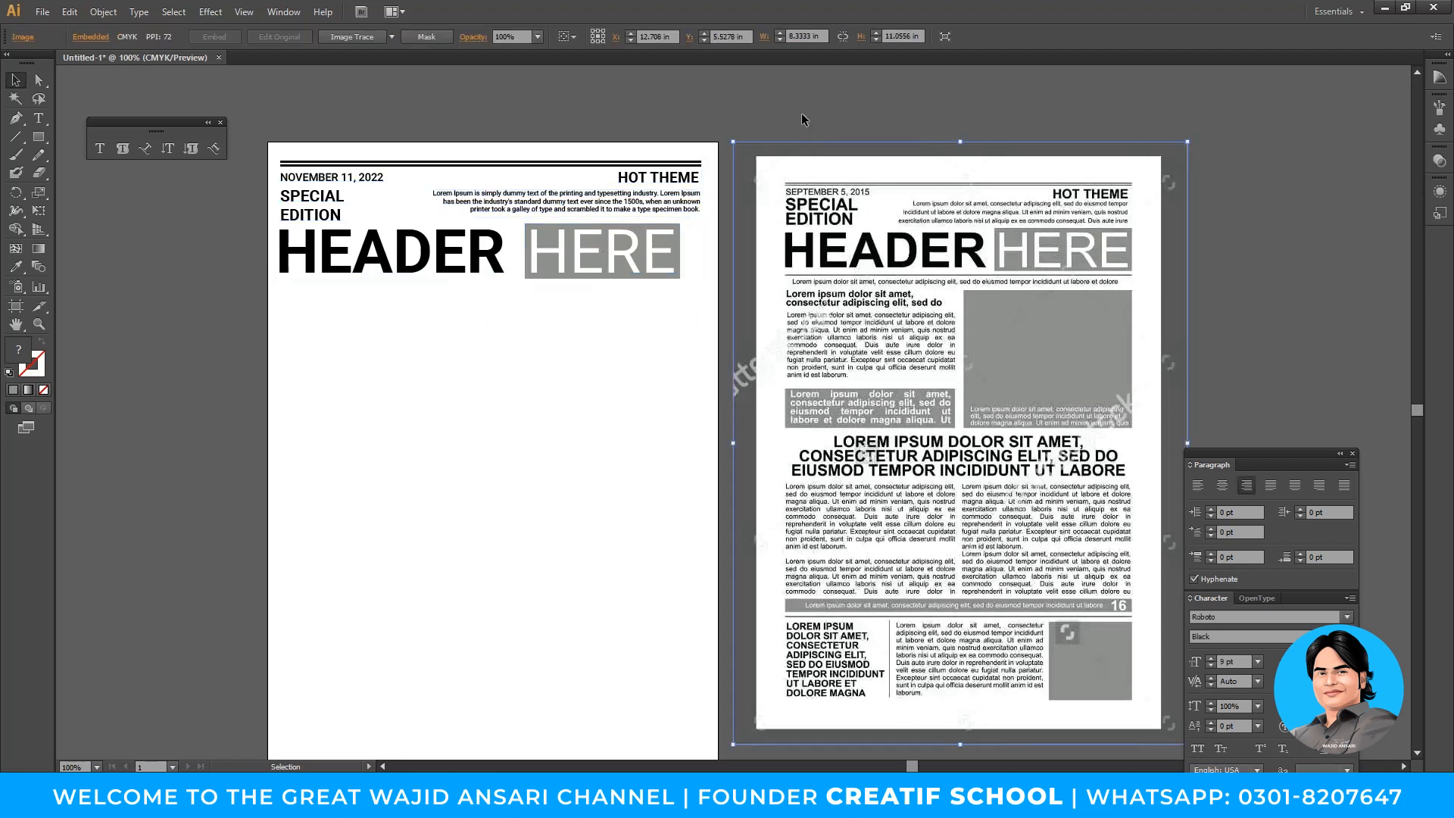
pyautogui.moveTo(257, 129); pyautogui.dragTo(1005, 500)
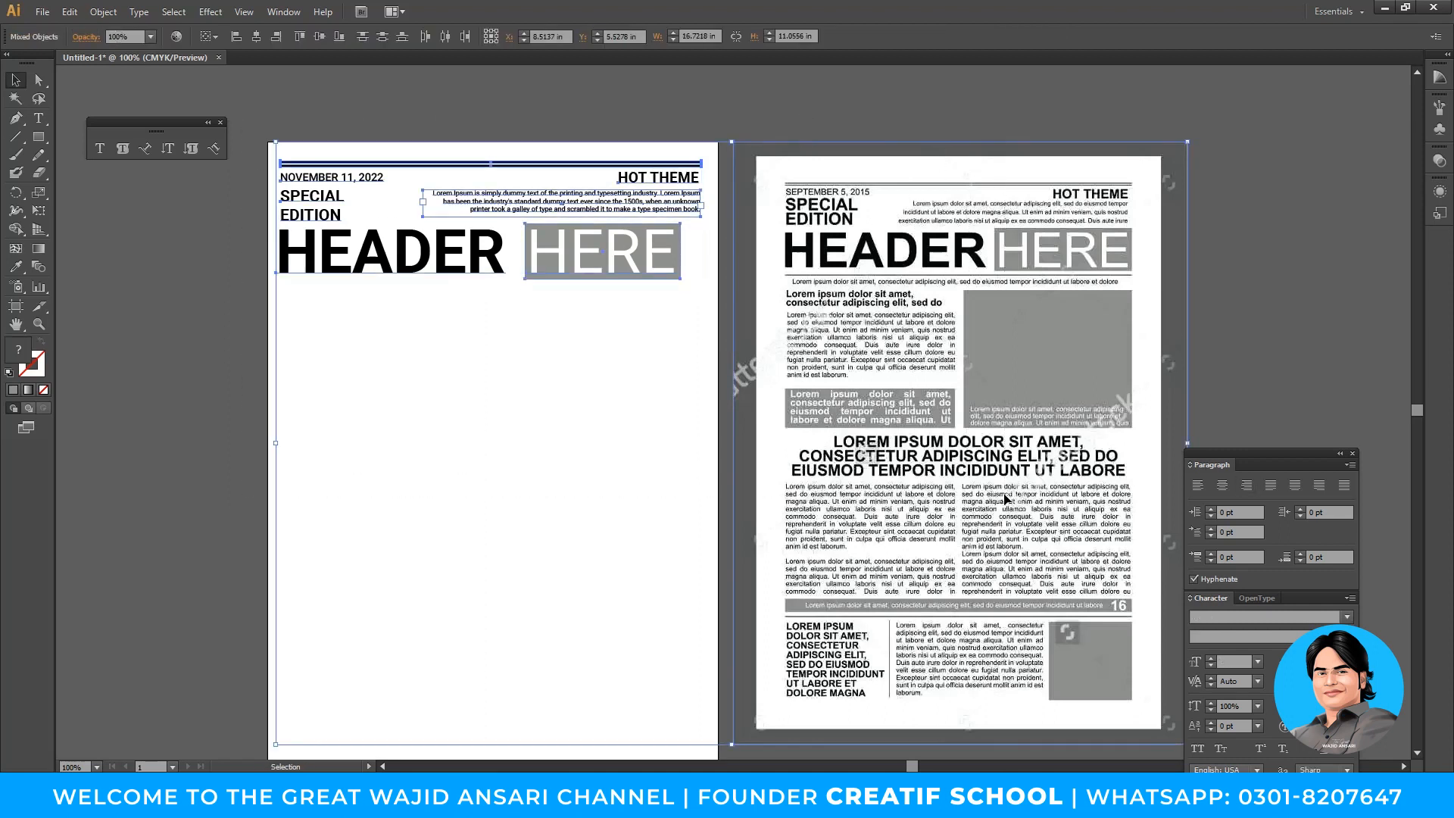
pyautogui.press('Delete')
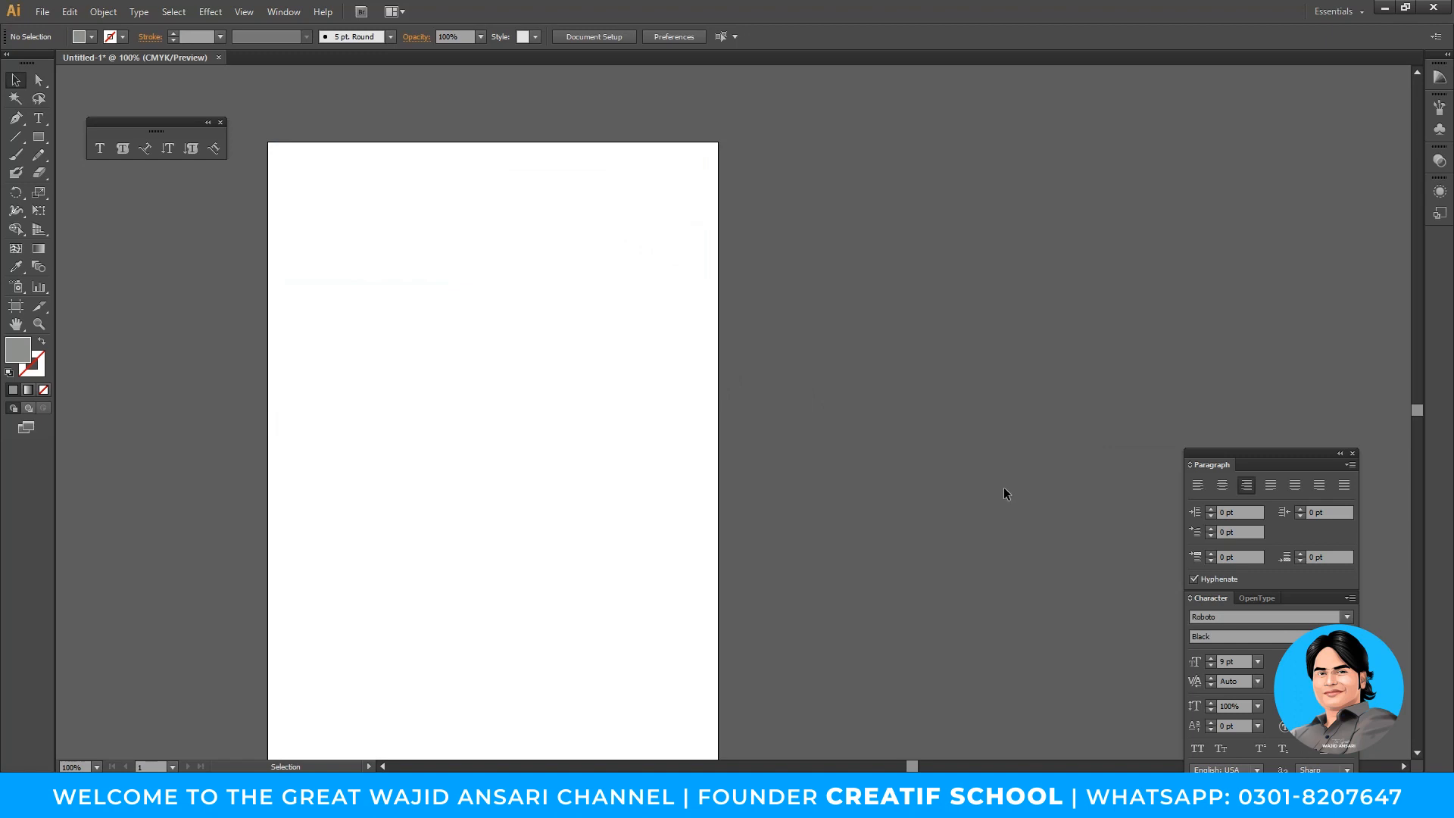
# Move the floating type tools beside the artboard and raise the Paragraph and Character panels so all their options show
pyautogui.moveTo(350, 227); pyautogui.dragTo(460, 266)
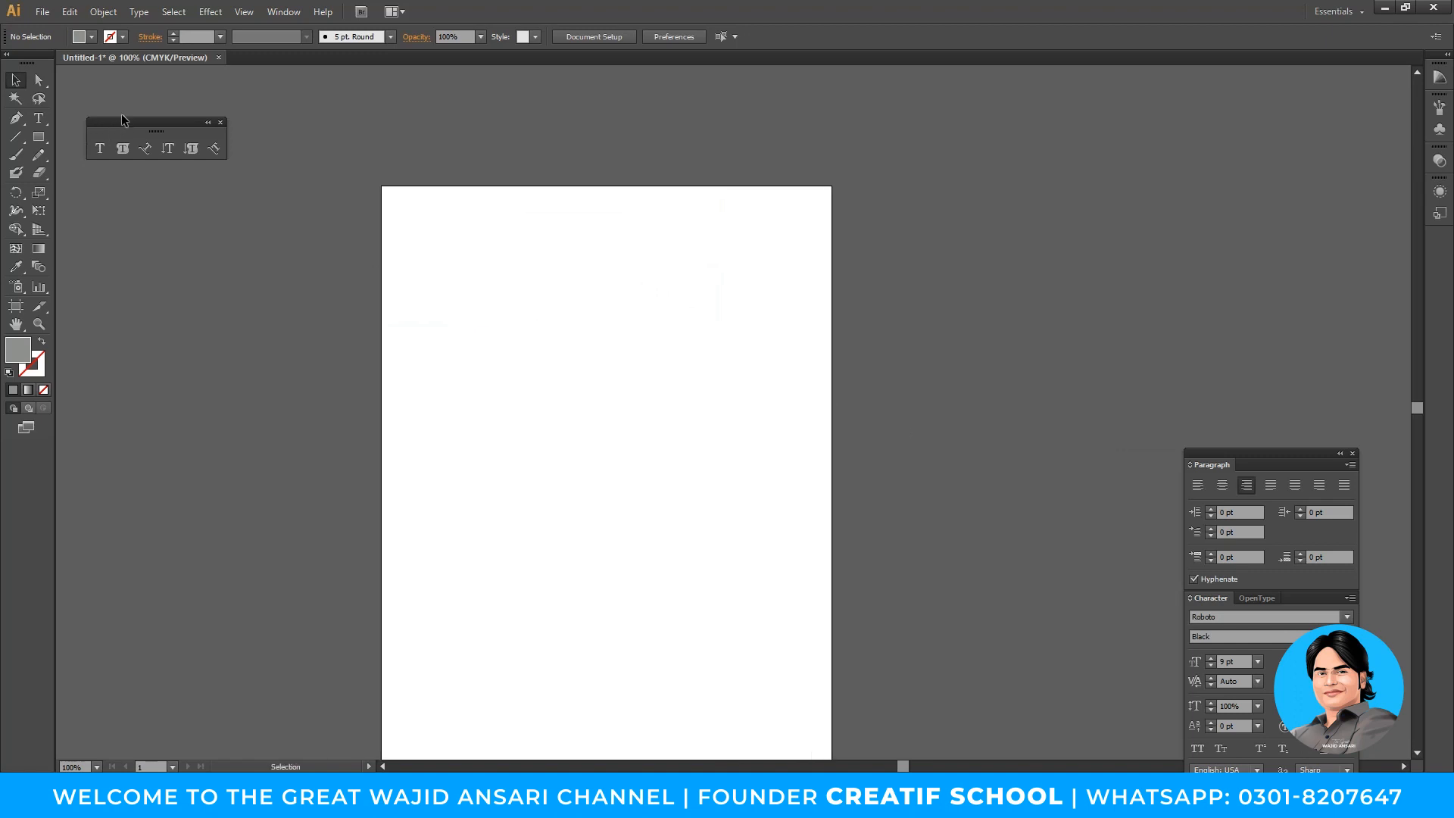
pyautogui.moveTo(121, 125); pyautogui.dragTo(267, 197)
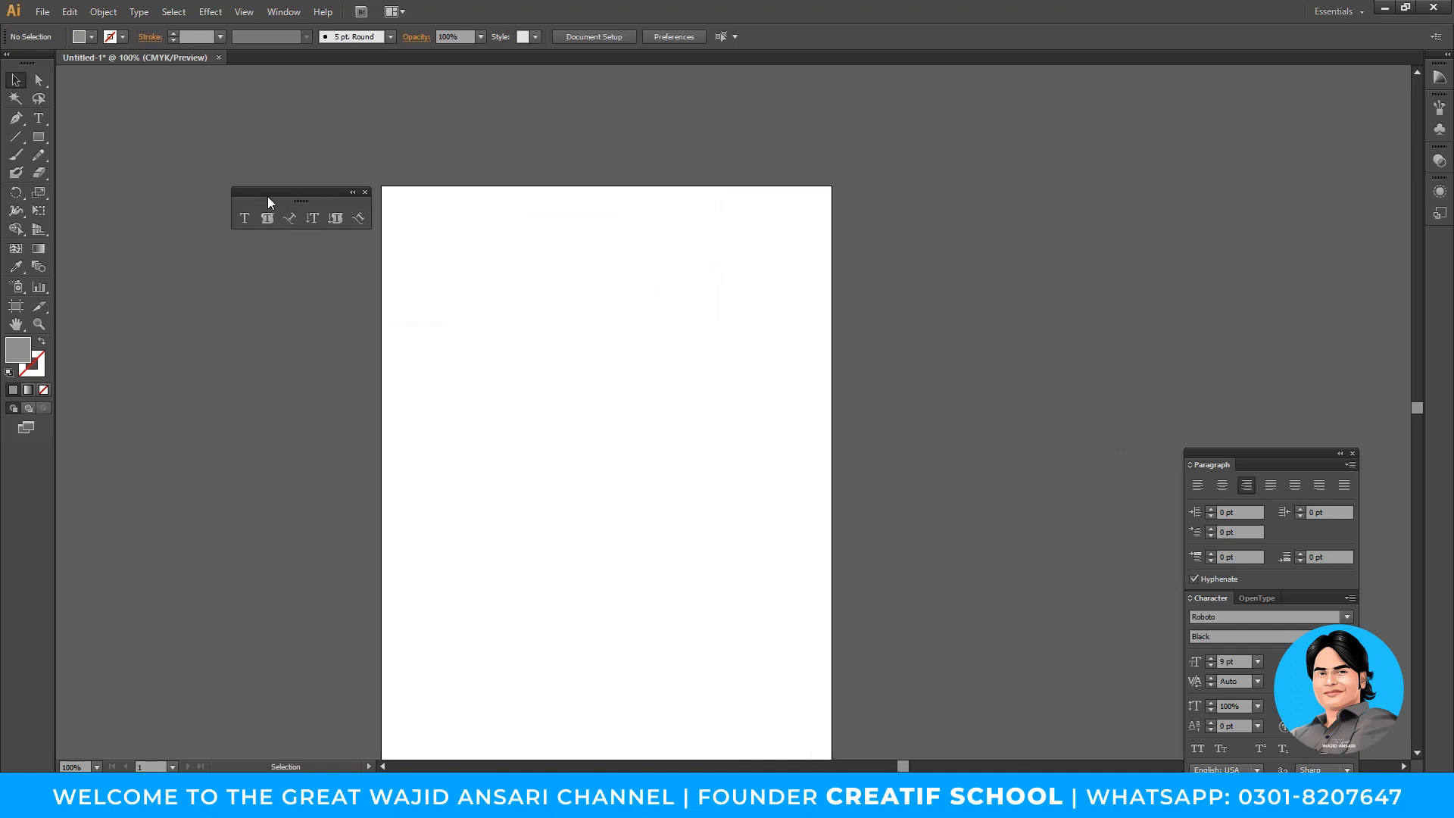
pyautogui.moveTo(1291, 460); pyautogui.dragTo(1272, 251)
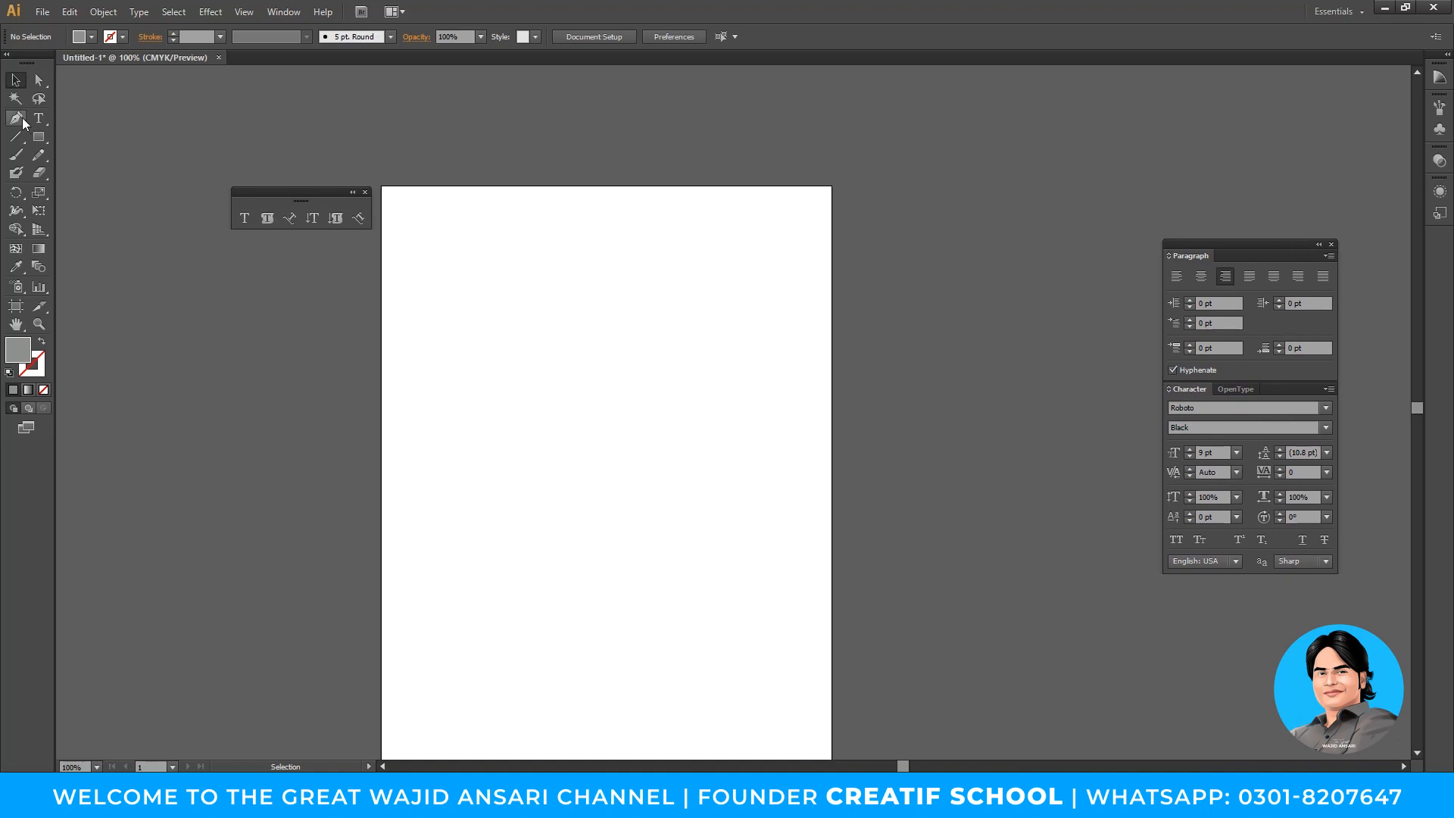
pyautogui.press('z')
pyautogui.click(620, 370)
pyautogui.moveTo(621, 369); pyautogui.dragTo(688, 367)
pyautogui.press('v')
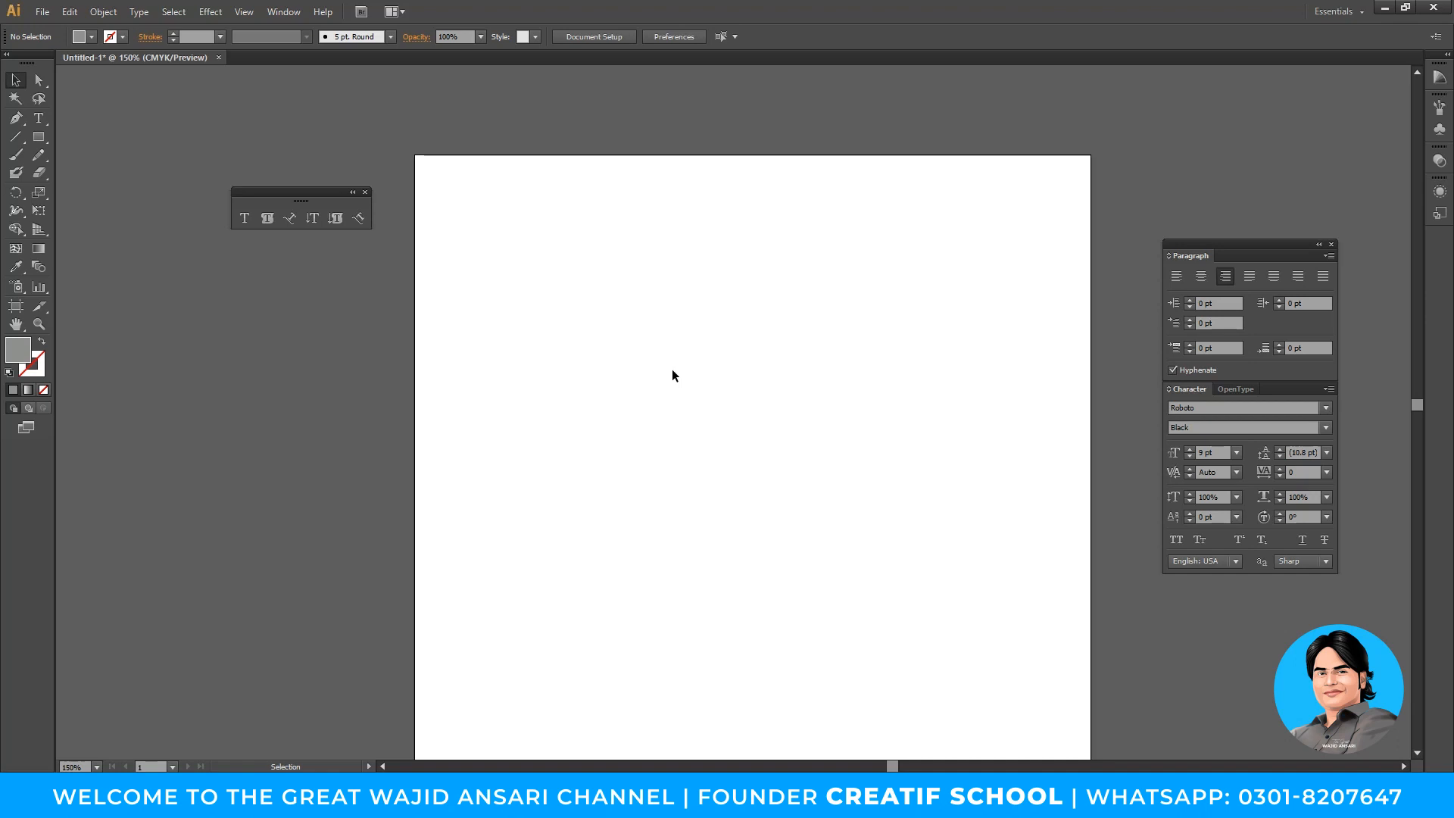
pyautogui.moveTo(384, 311); pyautogui.dragTo(383, 333)
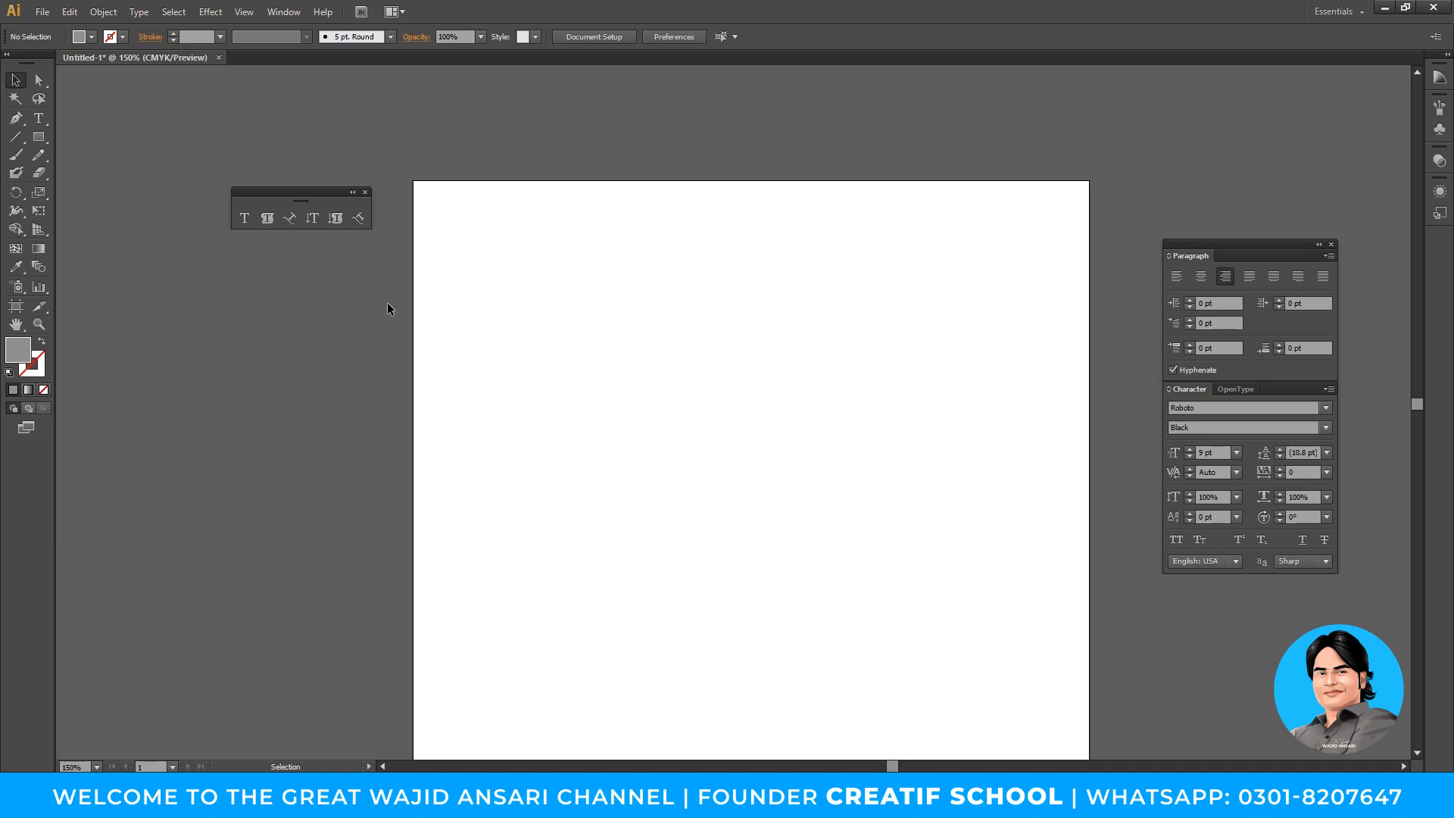
pyautogui.moveTo(578, 334); pyautogui.dragTo(639, 334)
pyautogui.moveTo(703, 378); pyautogui.dragTo(652, 342)
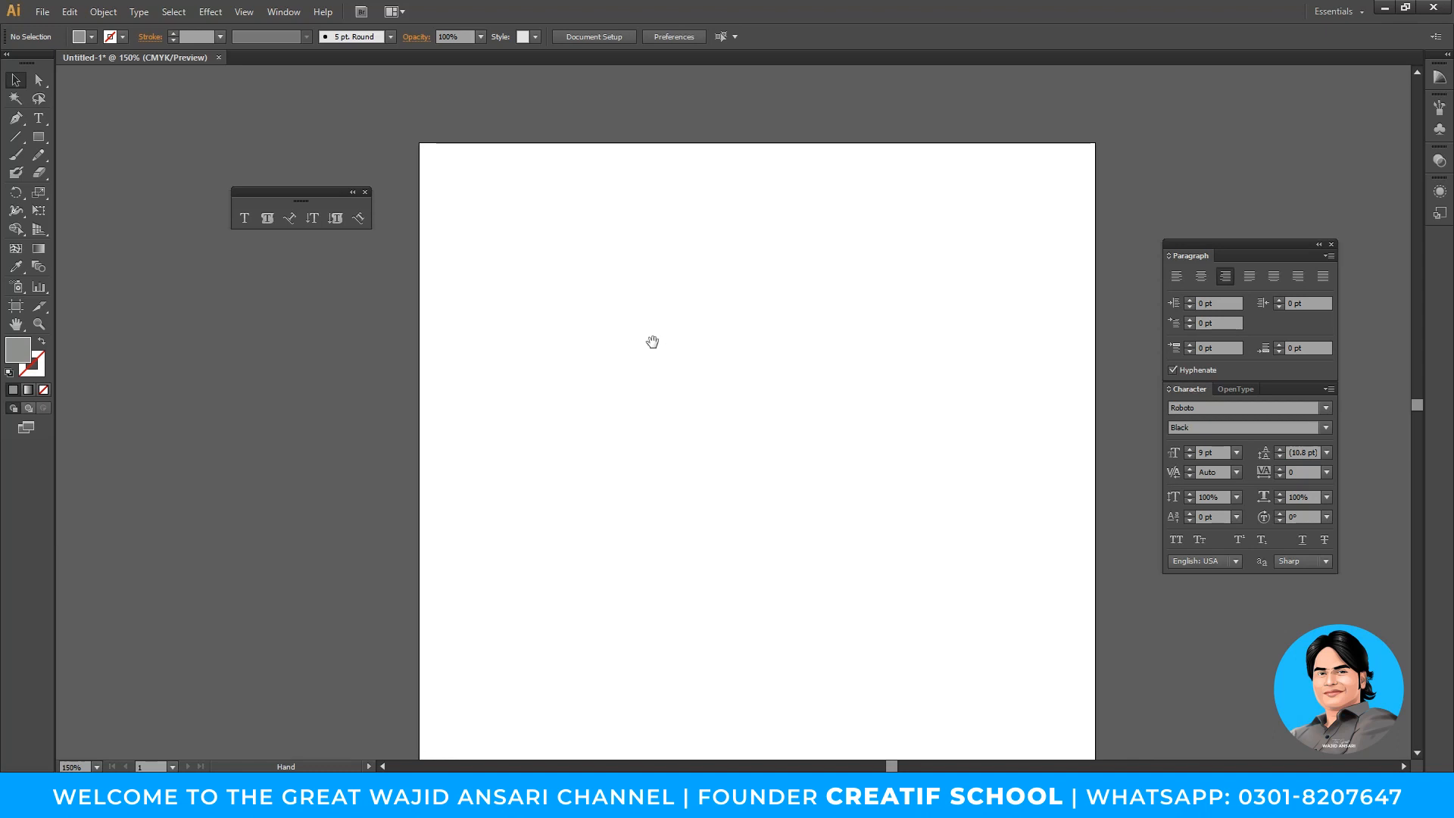
# Close the floating set of type tools
pyautogui.moveTo(293, 195); pyautogui.dragTo(258, 208)
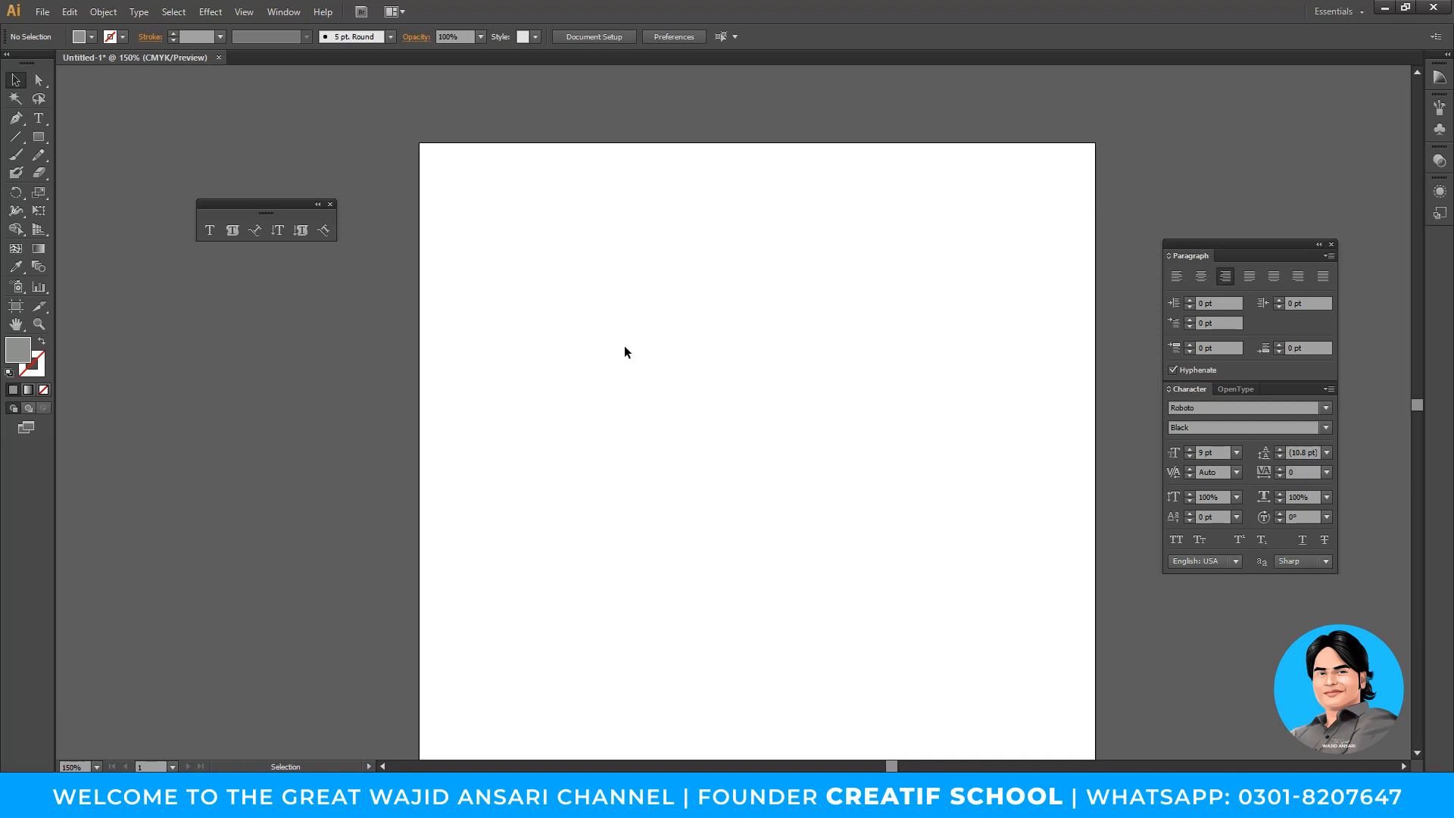
pyautogui.click(331, 203)
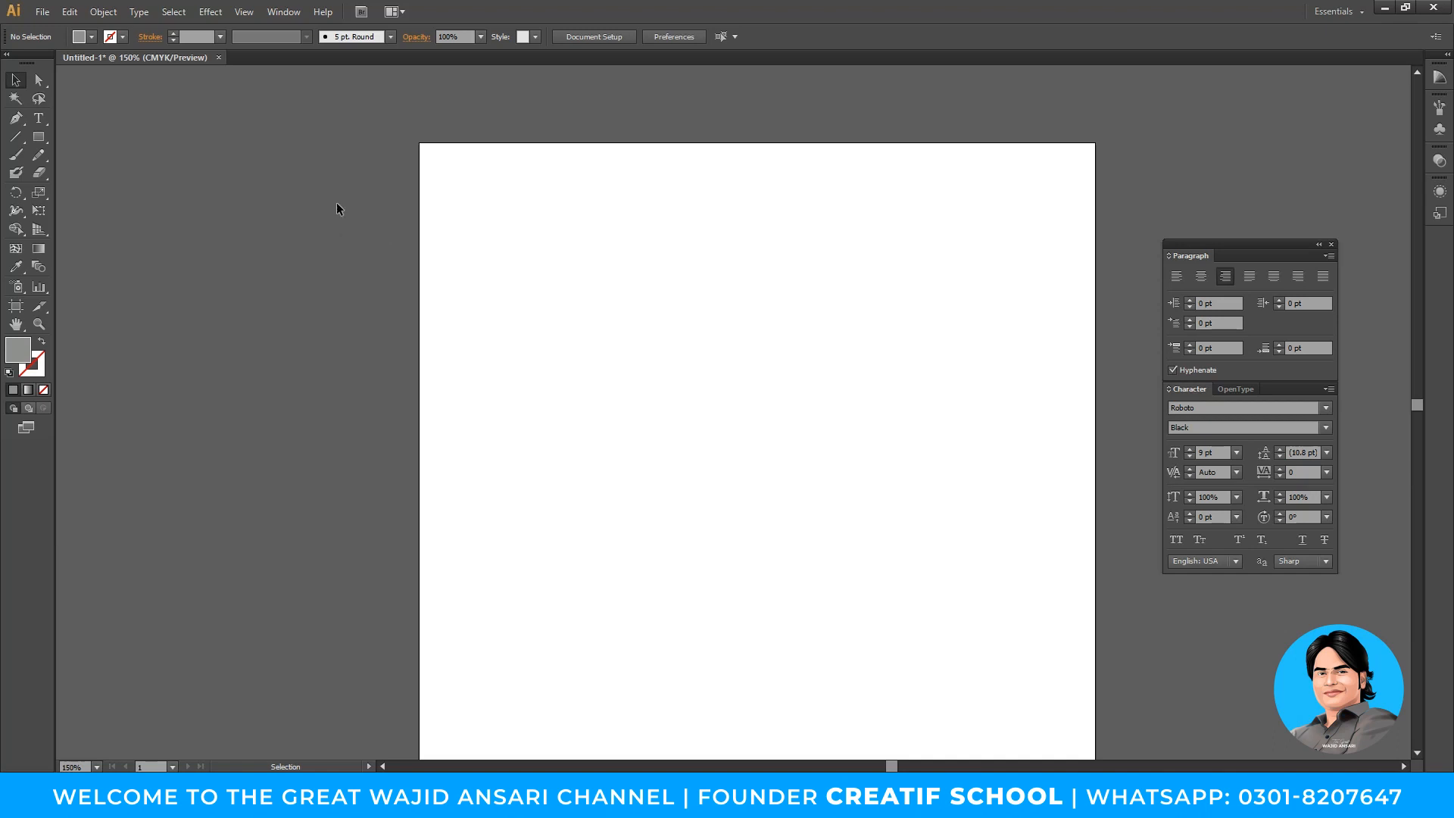
pyautogui.click(32, 133)
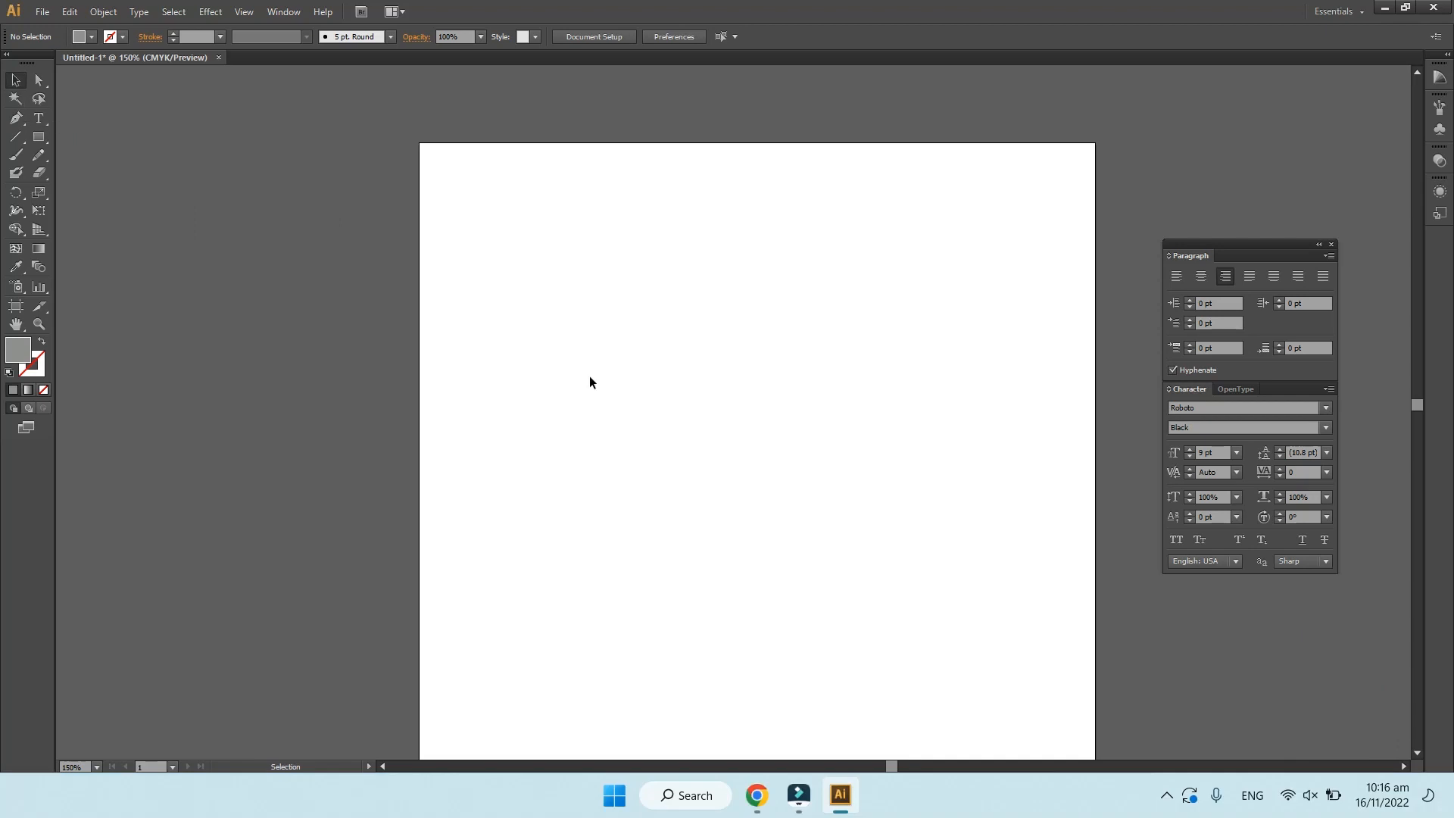
pyautogui.scroll(-3, 588, 380)
pyautogui.press('z')
pyautogui.click(661, 391)
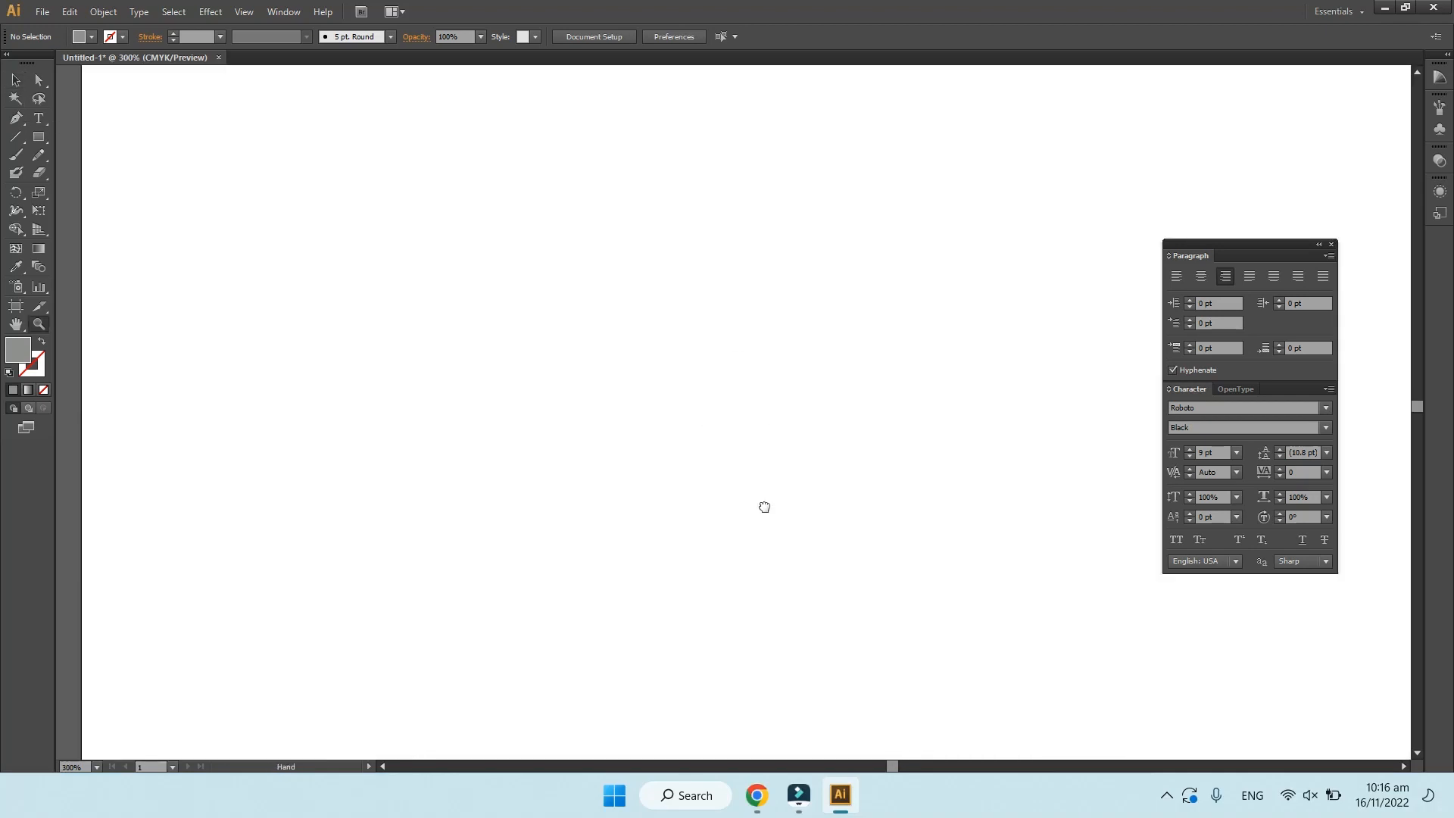
pyautogui.keyDown('alt'); pyautogui.click(770, 478); pyautogui.keyUp('alt')
pyautogui.moveTo(772, 462); pyautogui.dragTo(745, 525)
pyautogui.press('v')
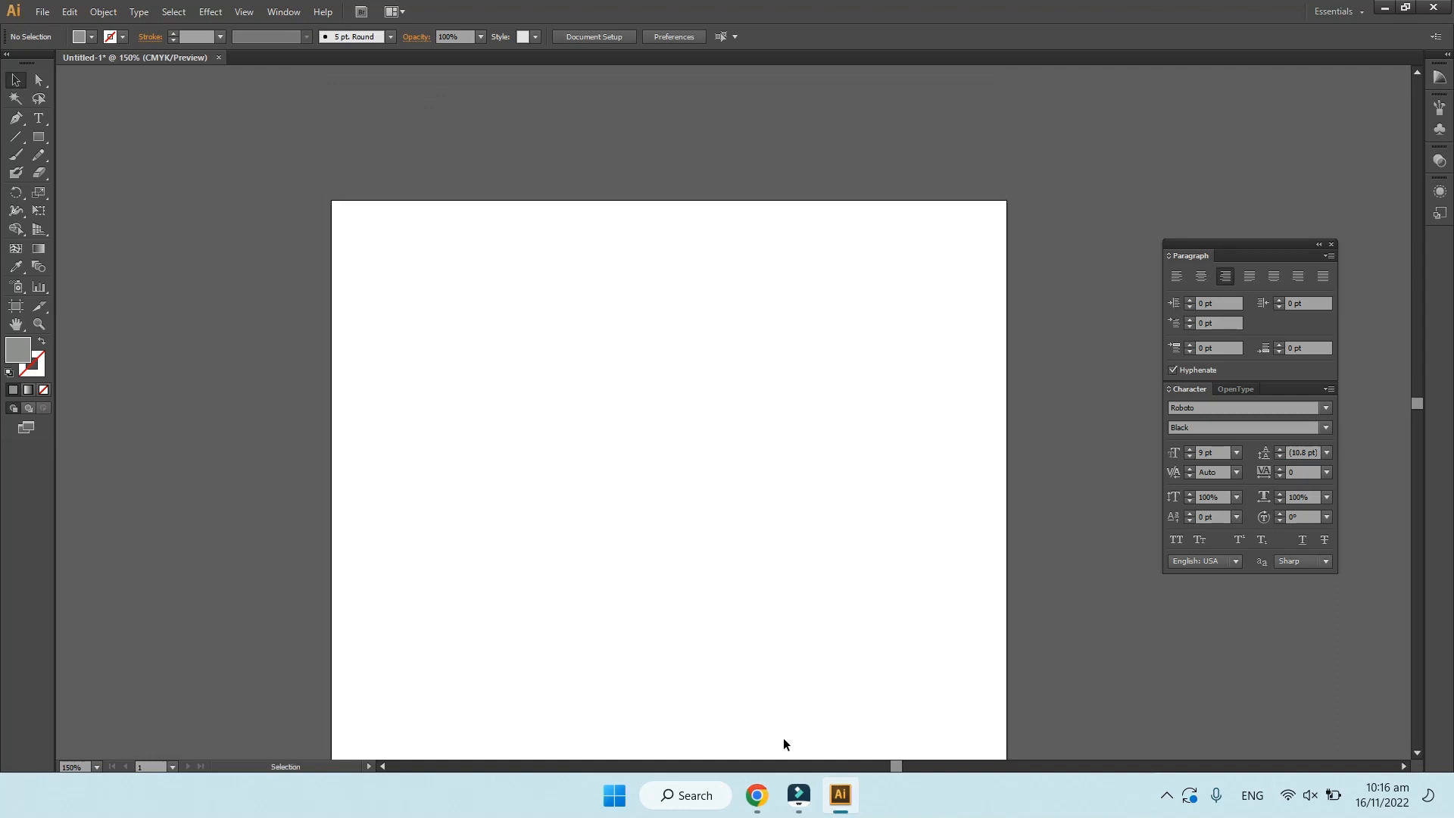
pyautogui.moveTo(818, 610); pyautogui.dragTo(825, 543)
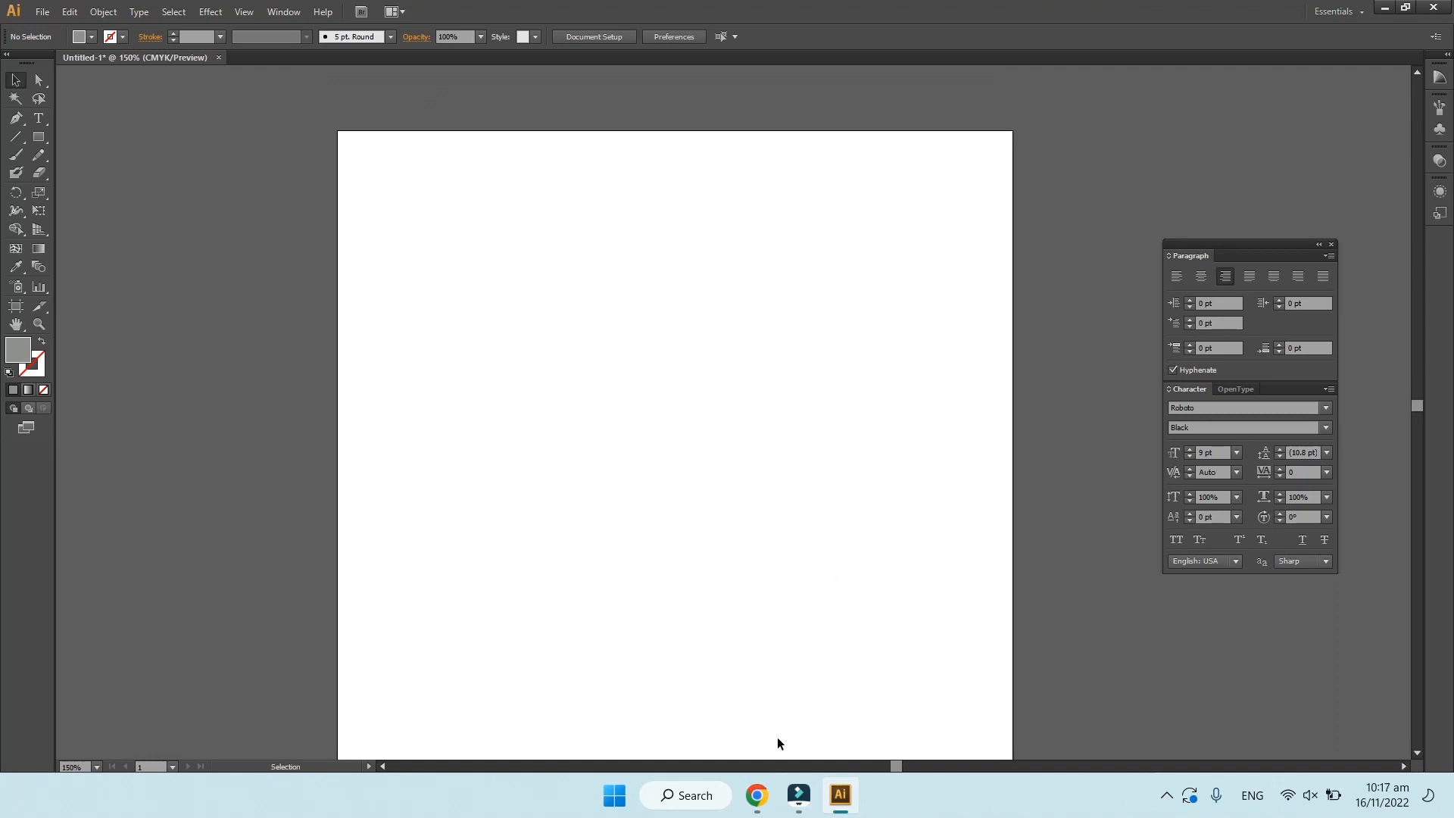